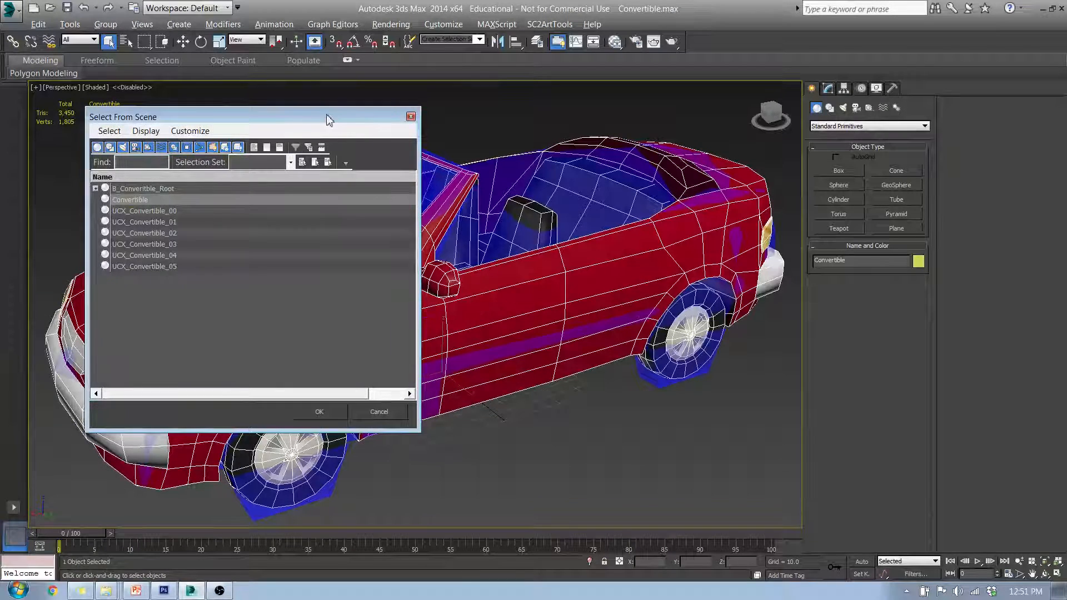
Step: Select the six collision objects UCX_Convertible_00 through UCX_Convertible_05 by name and isolate them
drag(328, 116, 283, 116)
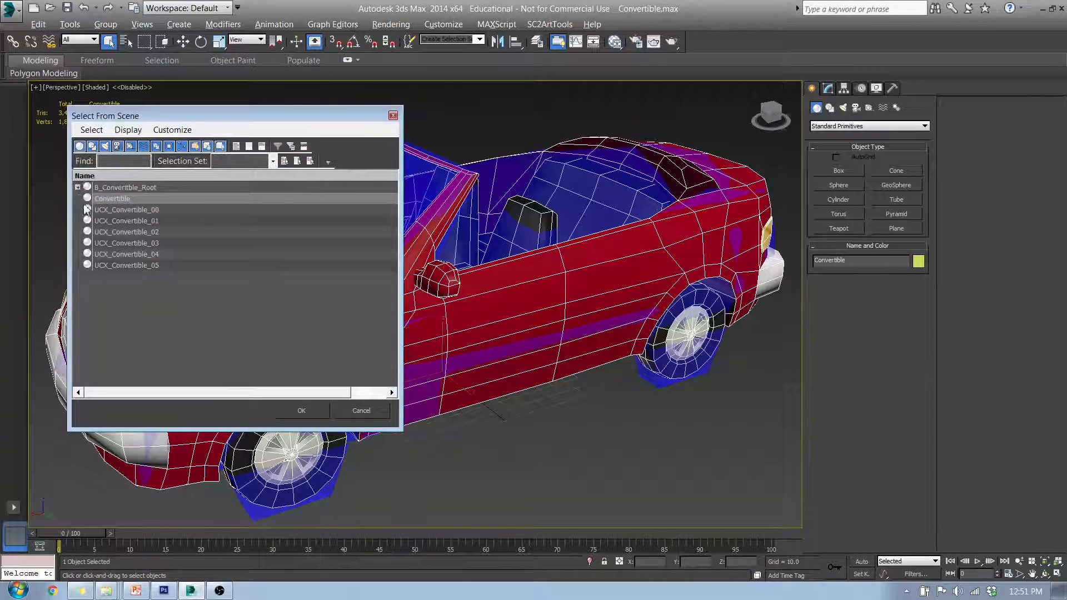
click(109, 210)
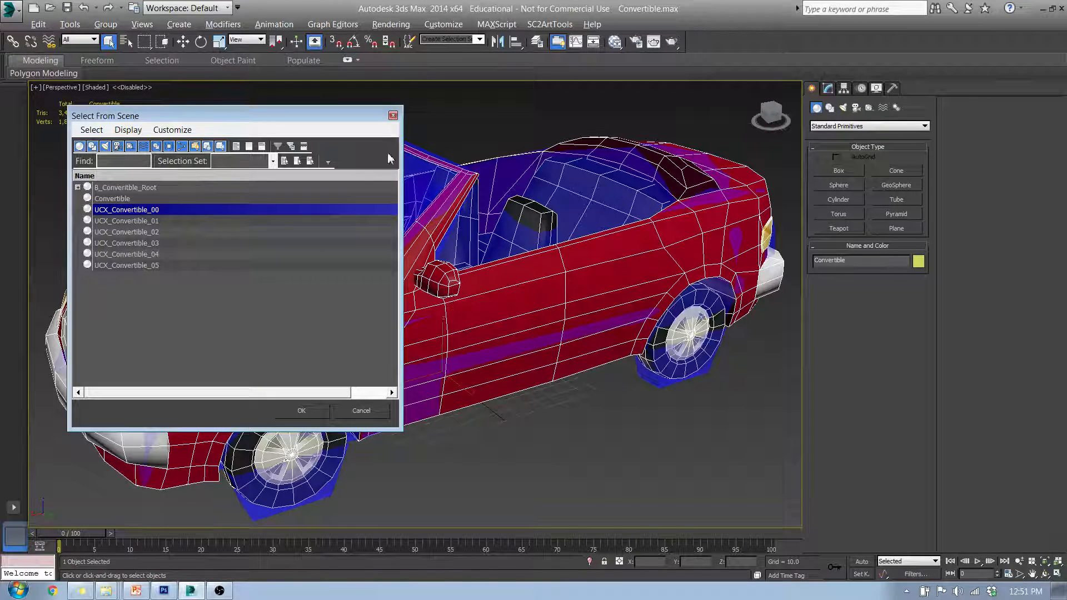
drag(281, 112, 326, 105)
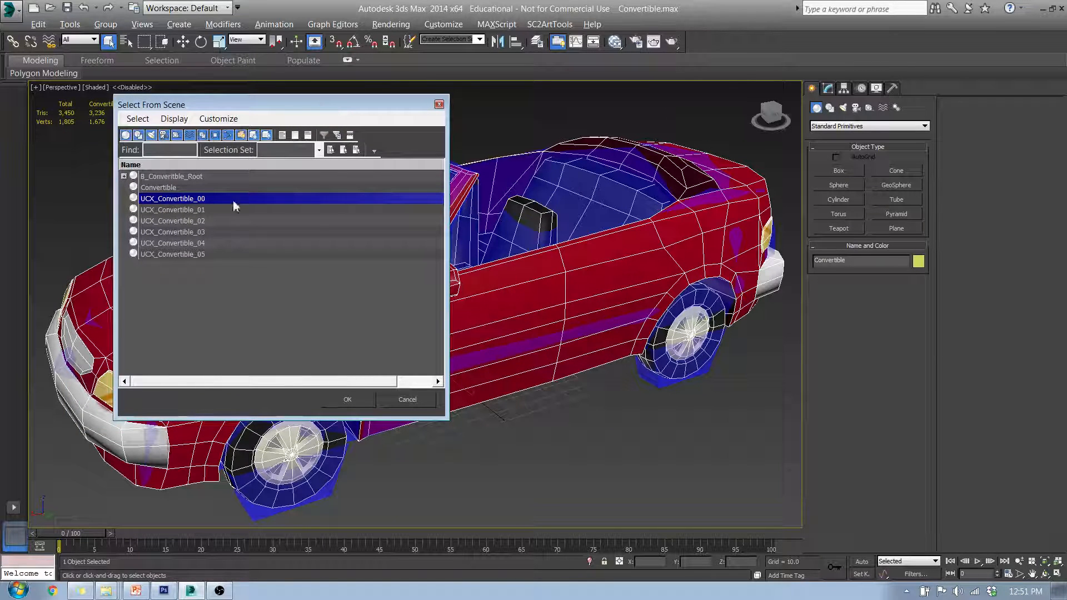
click(178, 210)
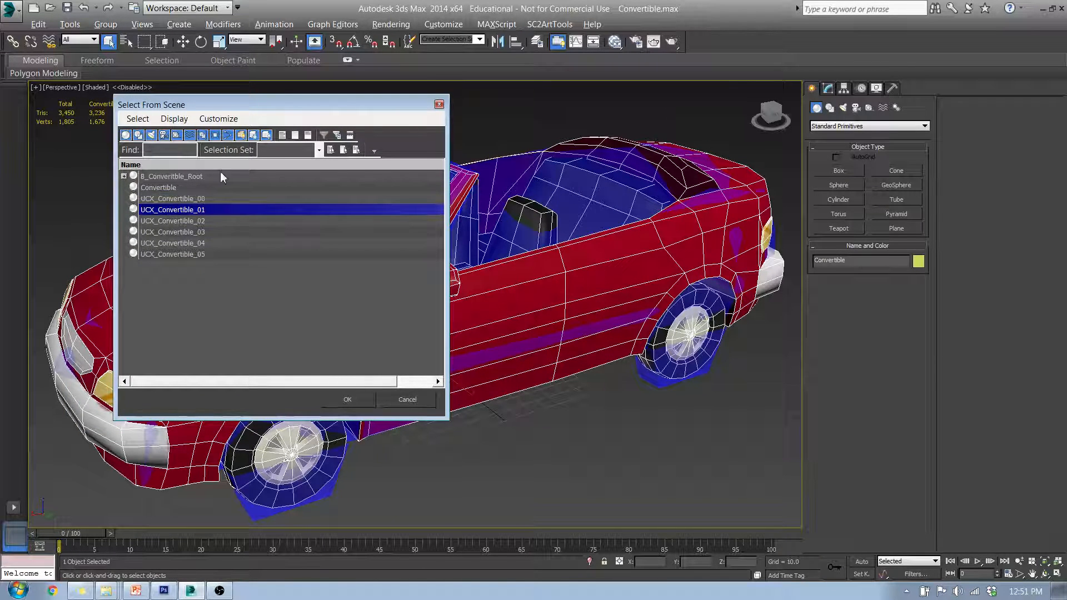
key(Up)
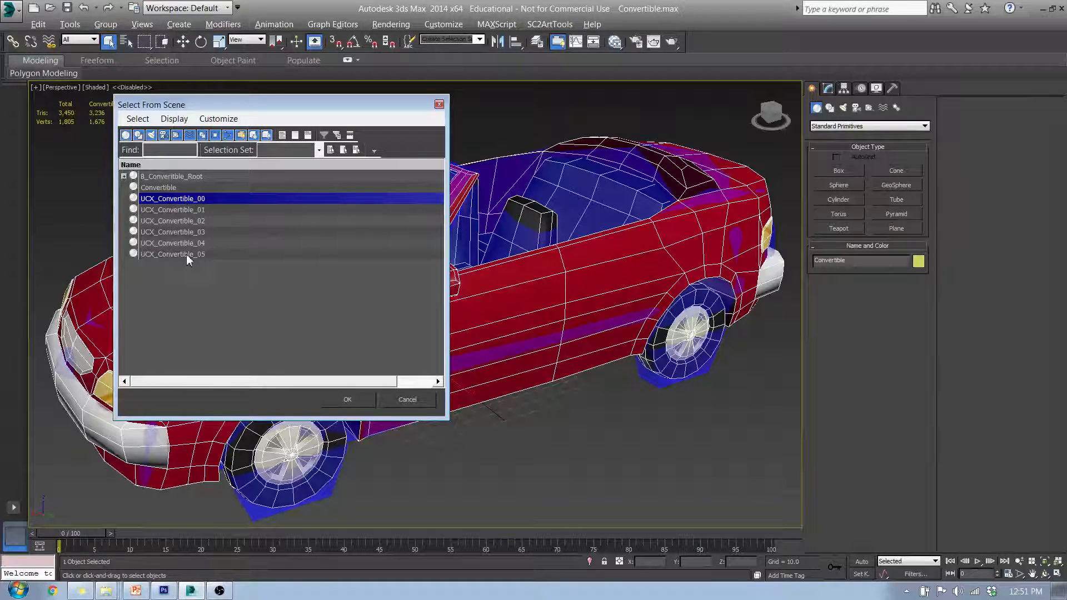
shift+click(185, 255)
click(349, 400)
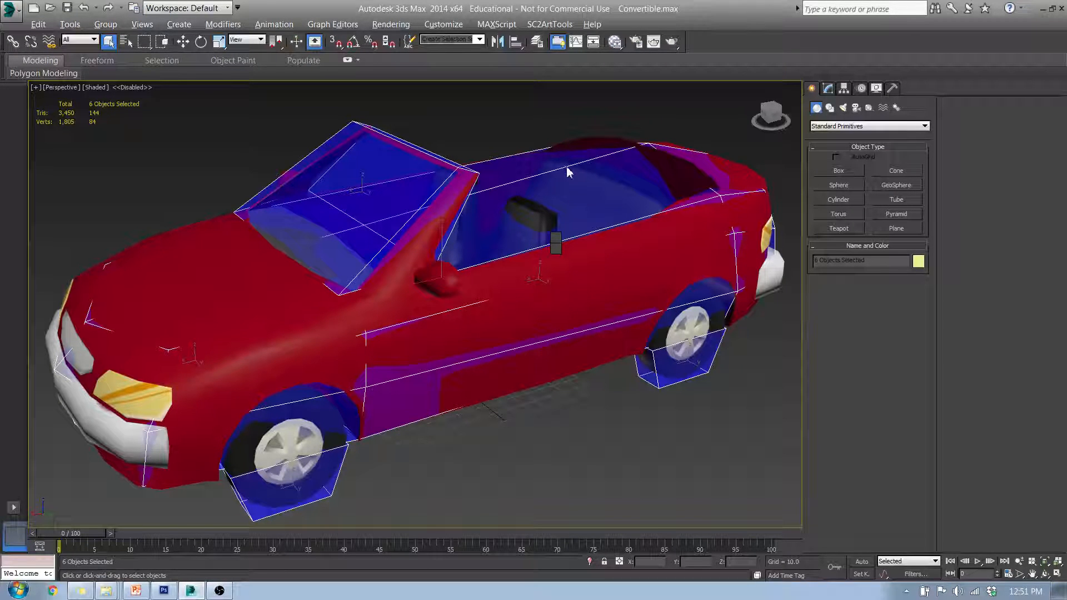
key(alt+q)
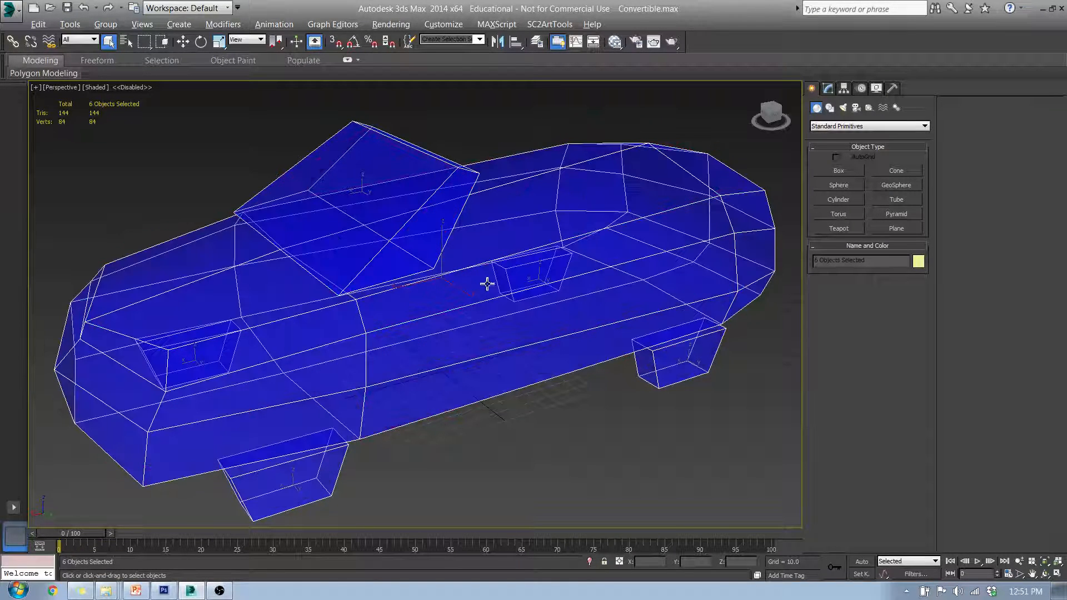
Step: Examine the isolated collision hulls one by one: the car body, the windshield and the wheel pieces
click(355, 312)
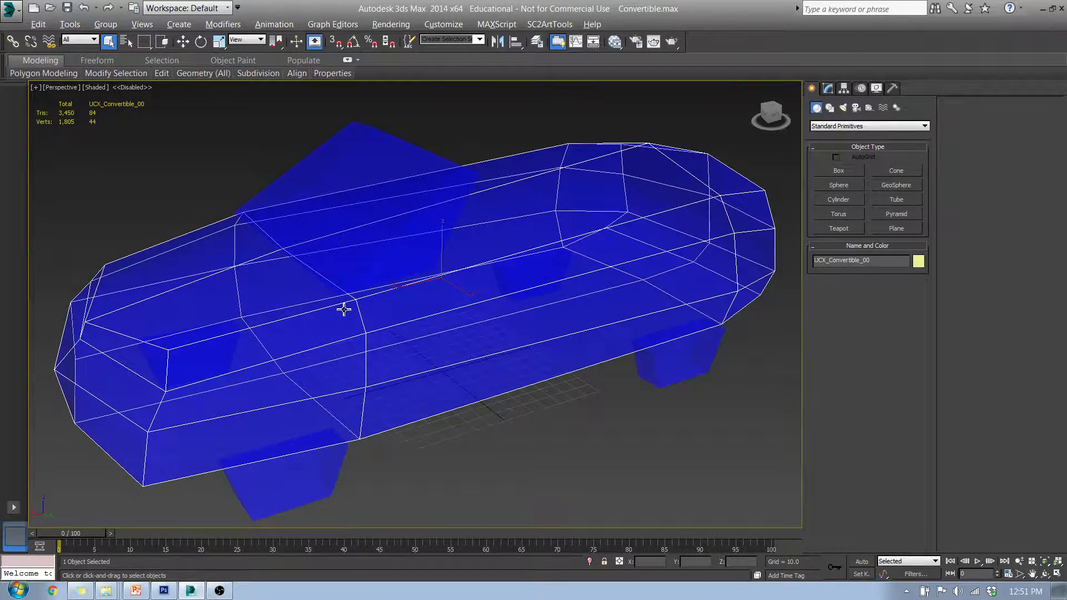
alt+middle_drag(344, 310, 379, 179)
click(379, 180)
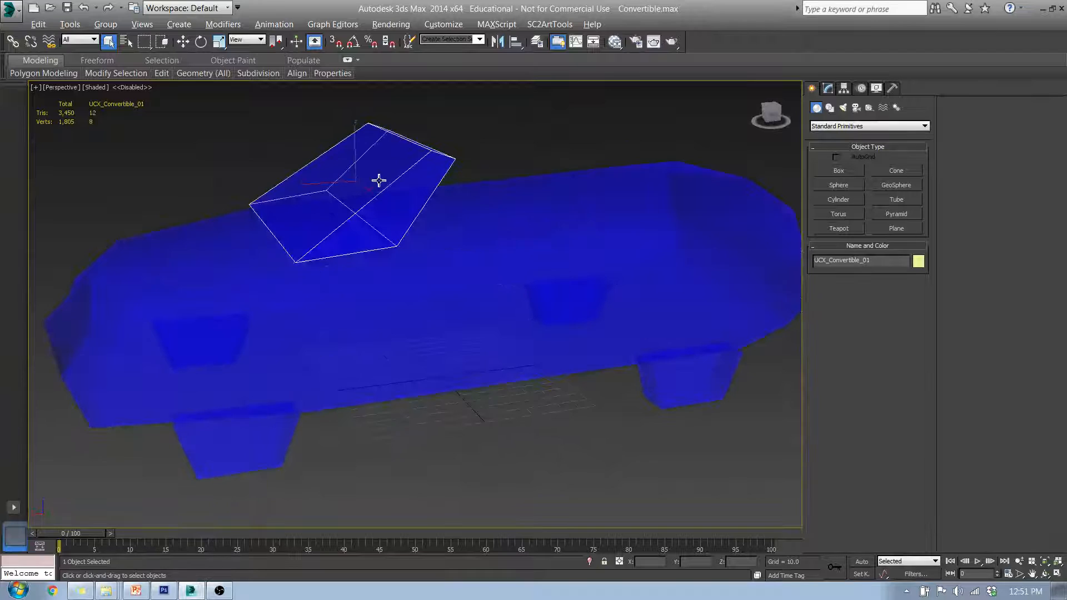
click(406, 295)
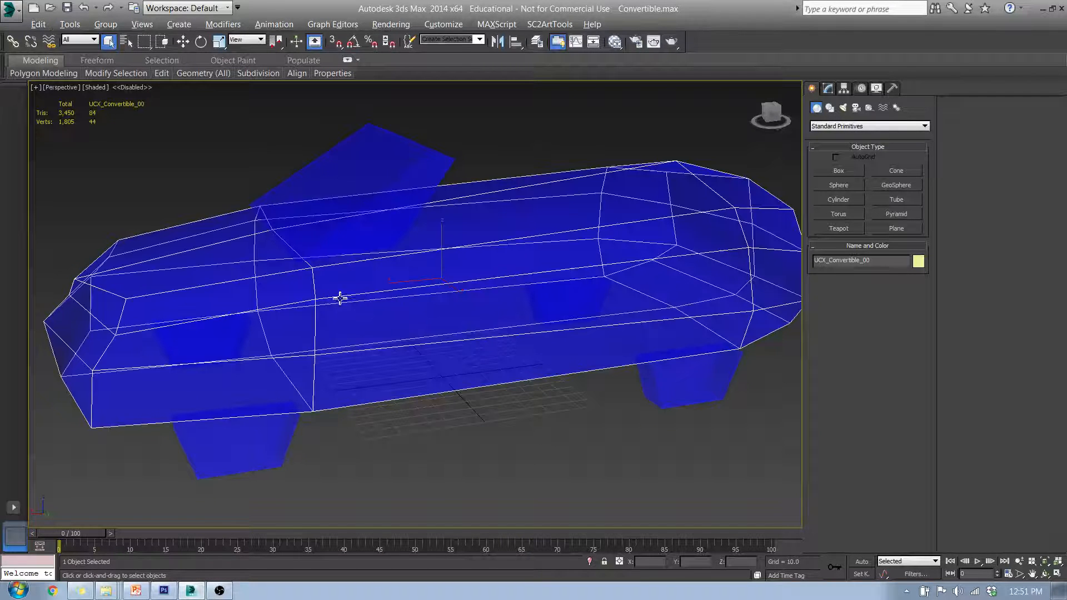
alt+middle_drag(341, 298, 327, 291)
click(234, 412)
alt+middle_drag(354, 411, 369, 388)
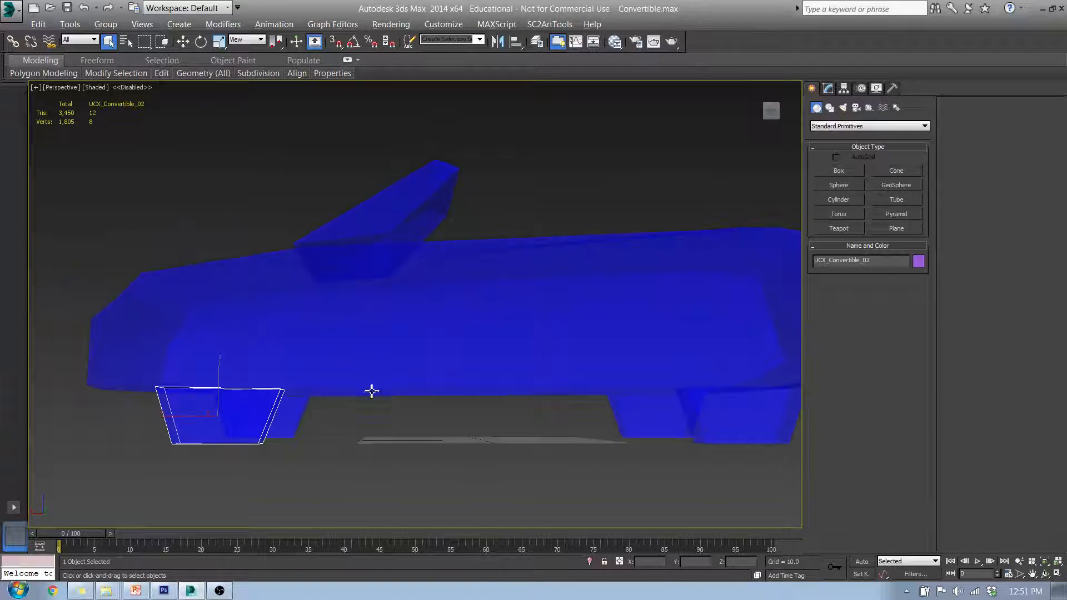
click(719, 417)
click(643, 424)
alt+middle_drag(424, 417, 476, 323)
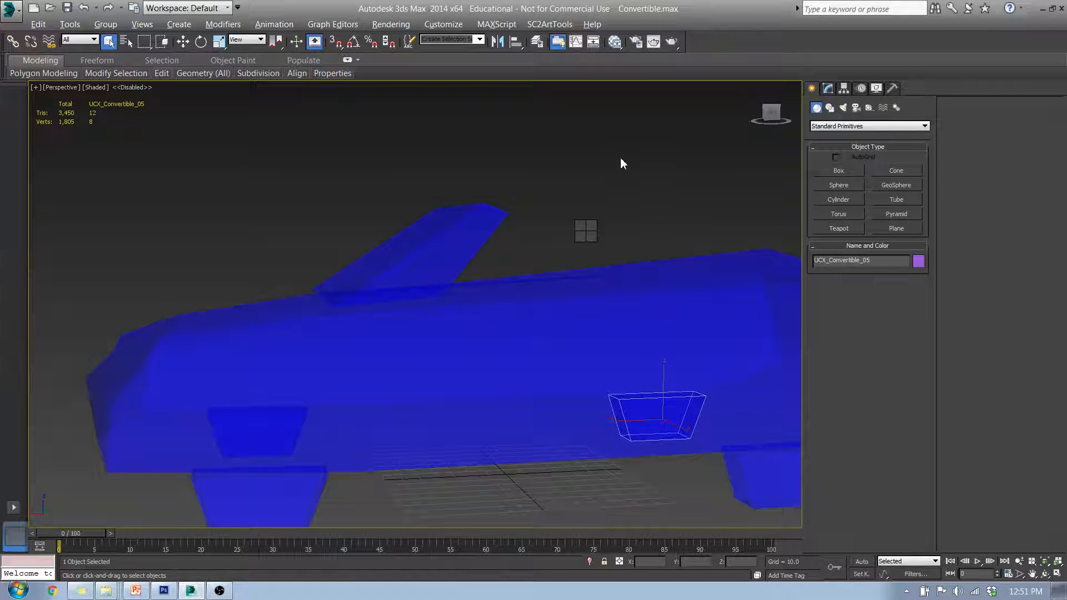
Step: Exit isolation so the whole car is shown, and select the Convertible mesh
mouse_move(512, 214)
alt+middle_down()
mouse_move(531, 235)
mouse_move(510, 204)
alt+middle_up()
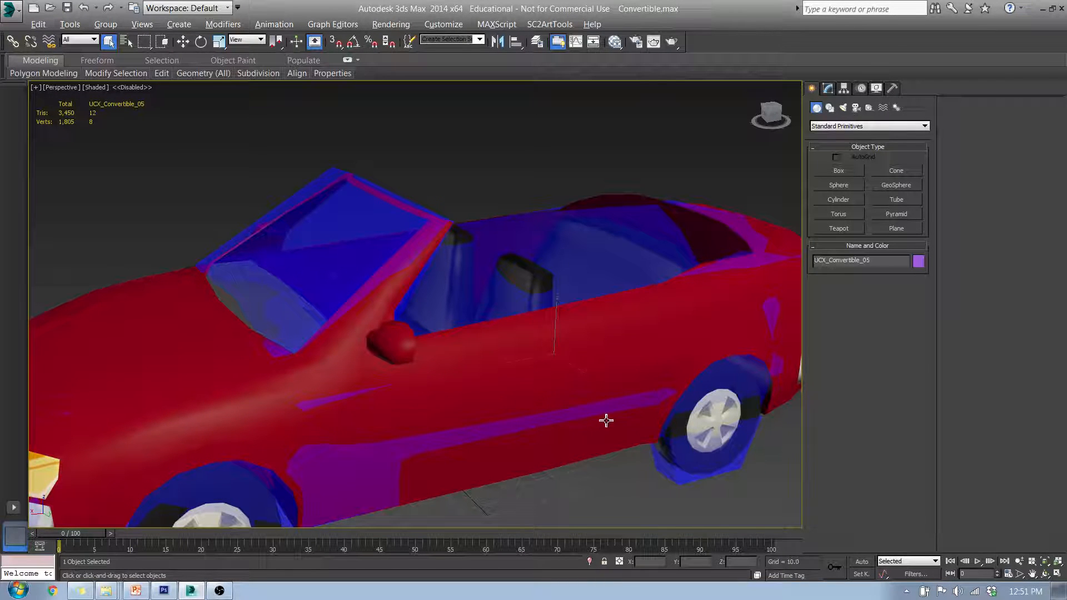
middle_drag(763, 427, 667, 365)
click(586, 367)
alt+middle_drag(448, 374, 532, 339)
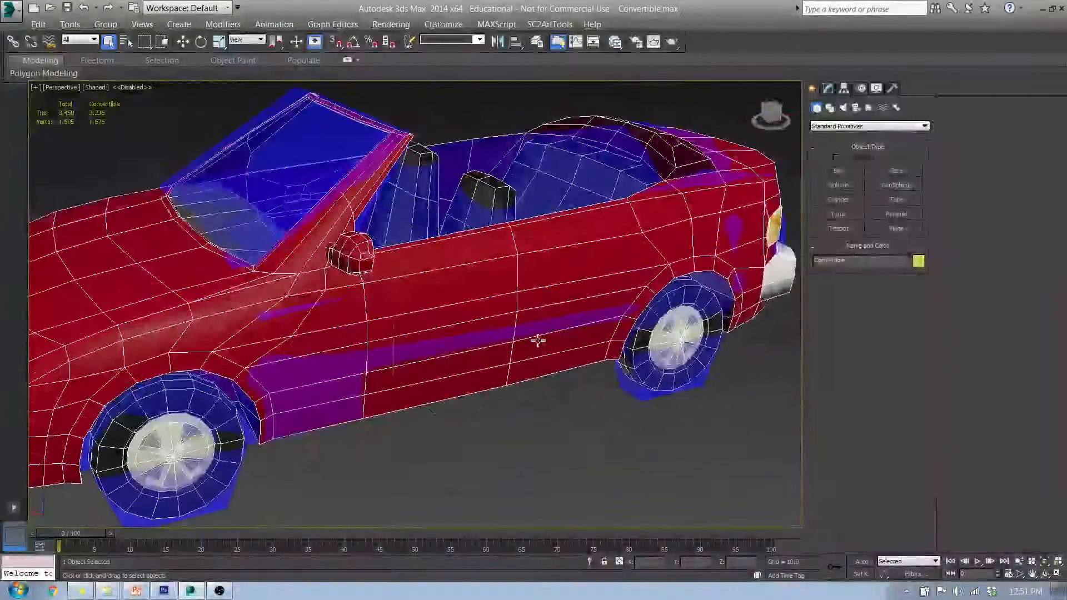
Step: Expand the root bone's hierarchy in the scene object list and review its four wheel bones
key(h)
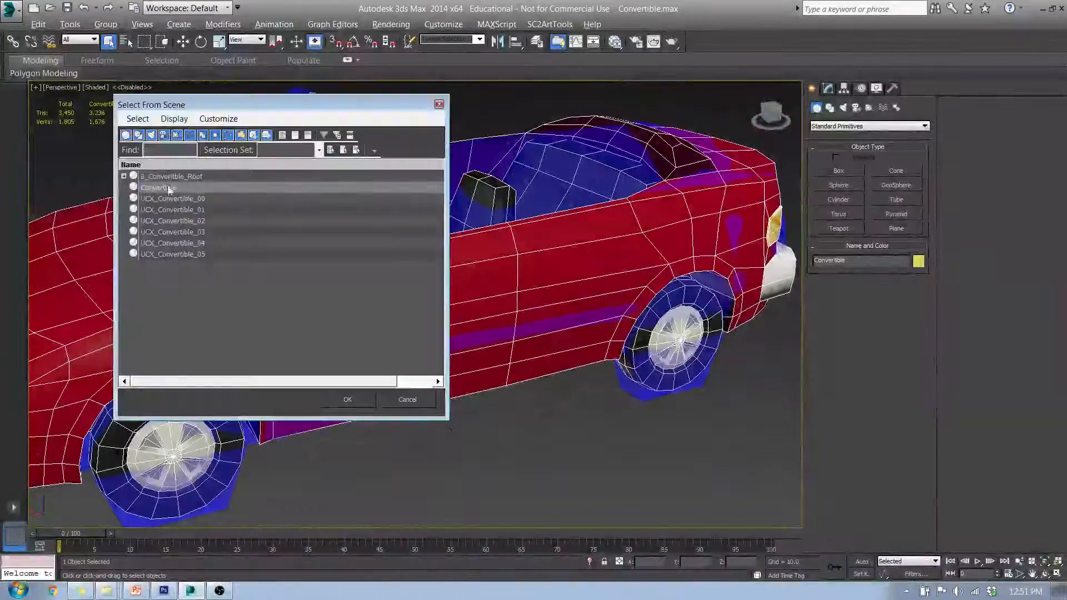
click(124, 176)
click(165, 176)
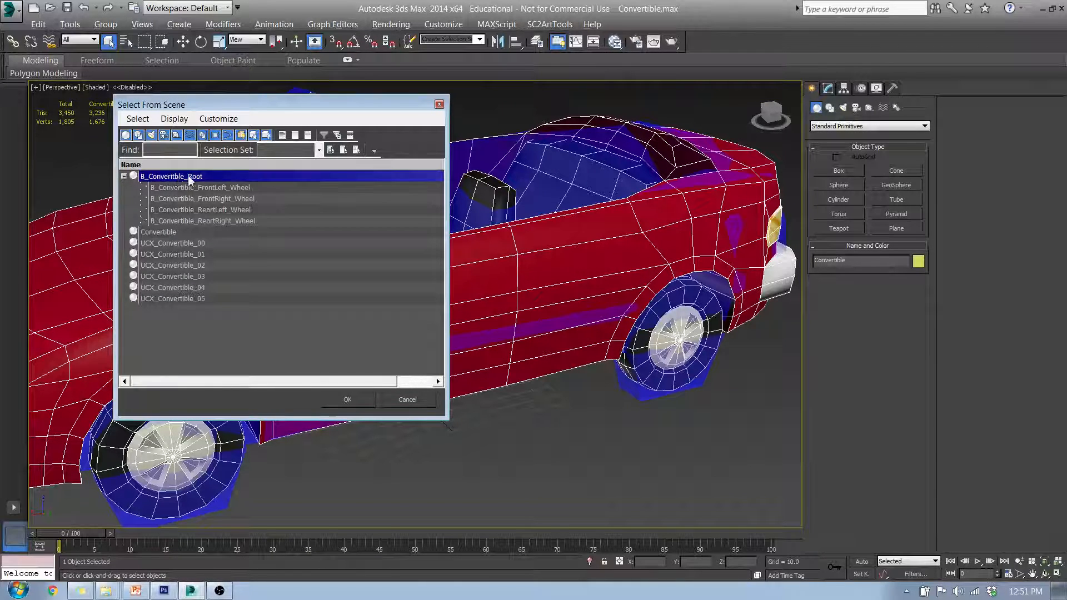
click(238, 190)
click(238, 199)
click(238, 211)
click(234, 220)
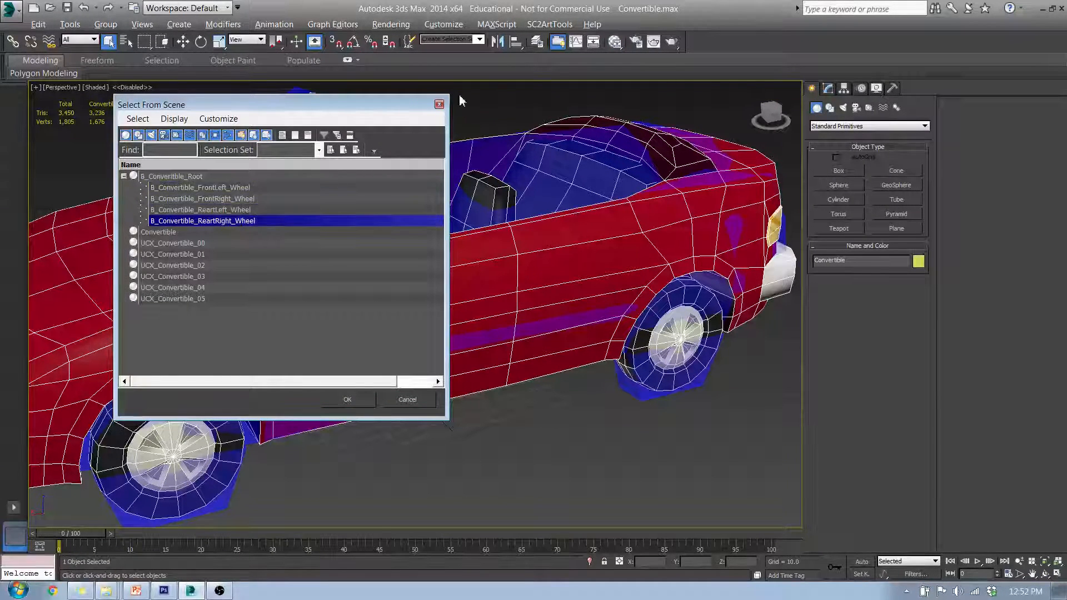
click(439, 104)
Step: Examine the car in the Front view, checking where its pivot and wheels sit relative to the ground line and origin
middle_drag(618, 363, 516, 354)
key(f)
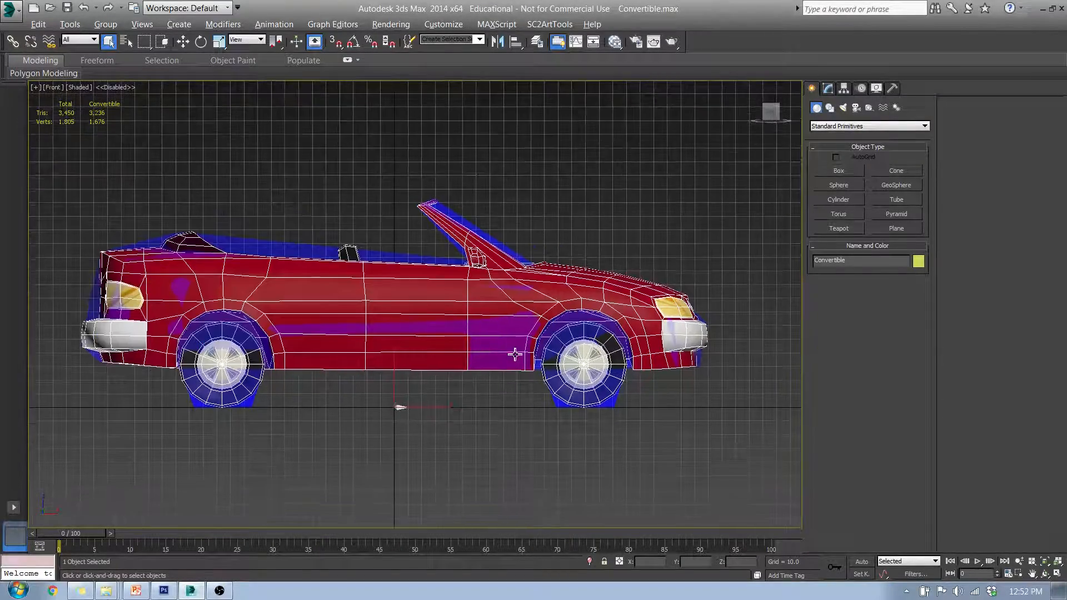
scroll(403, 389, up, 5)
scroll(406, 343, down, 6)
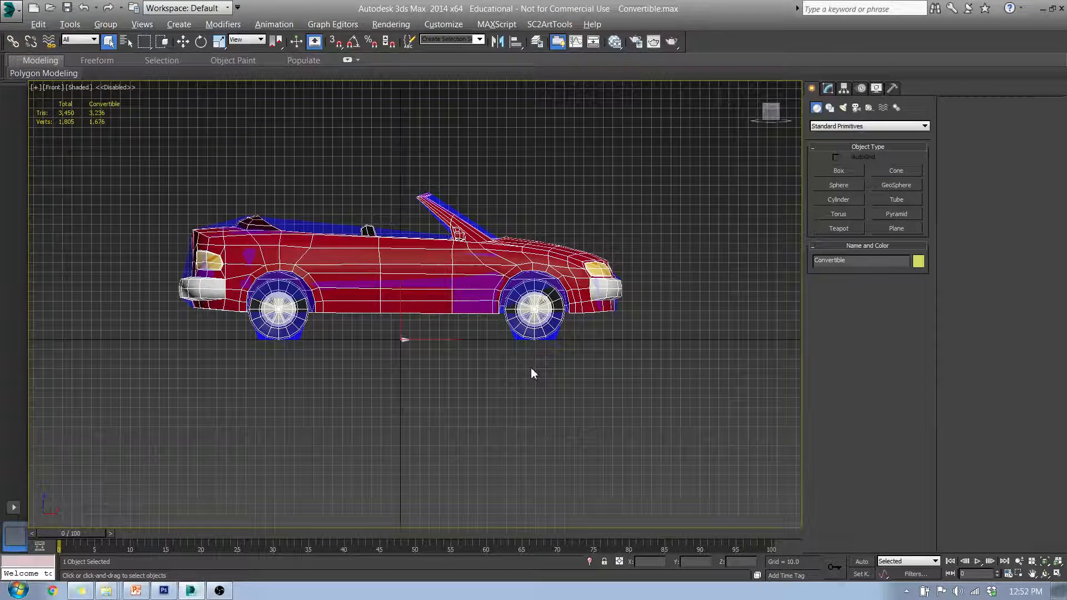
scroll(470, 369, up, 2)
scroll(466, 365, up, 2)
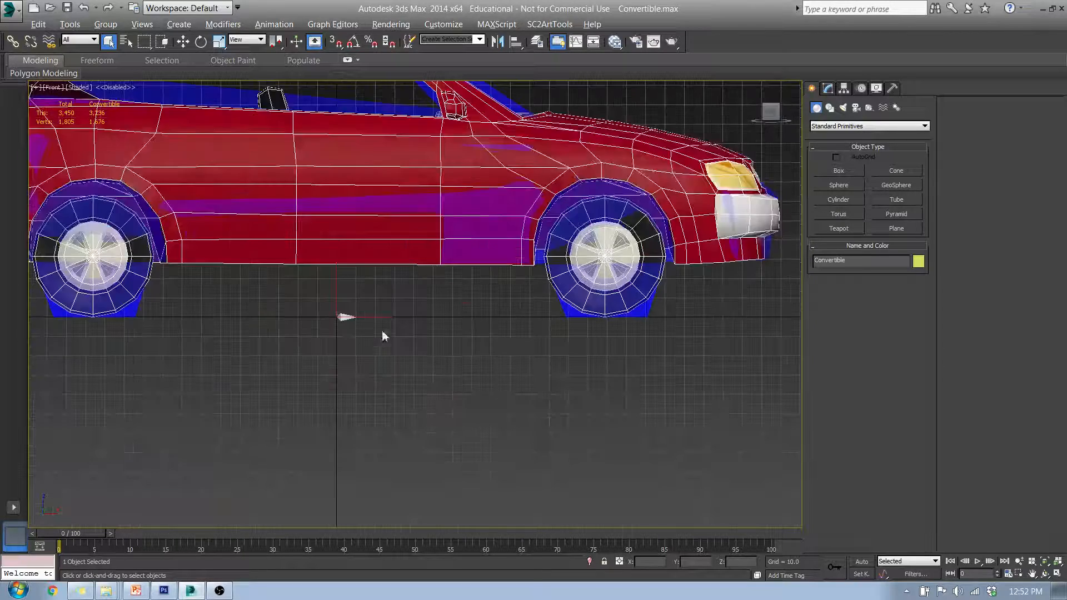
middle_drag(382, 329, 395, 380)
scroll(396, 380, down, 2)
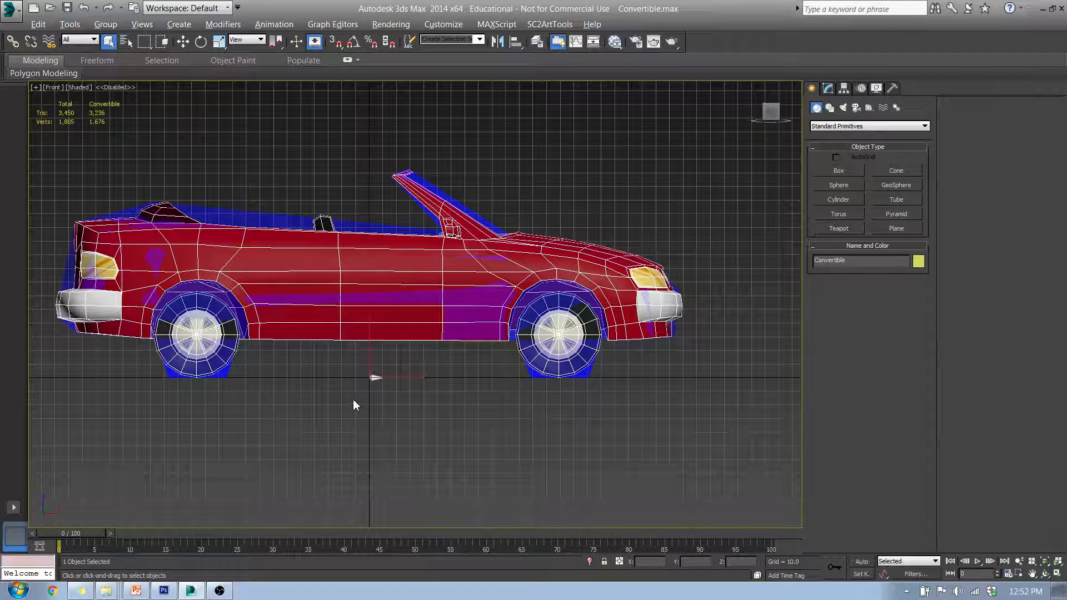
Step: Hide the Collision and Mesh layers so only the bones are left in view
click(537, 42)
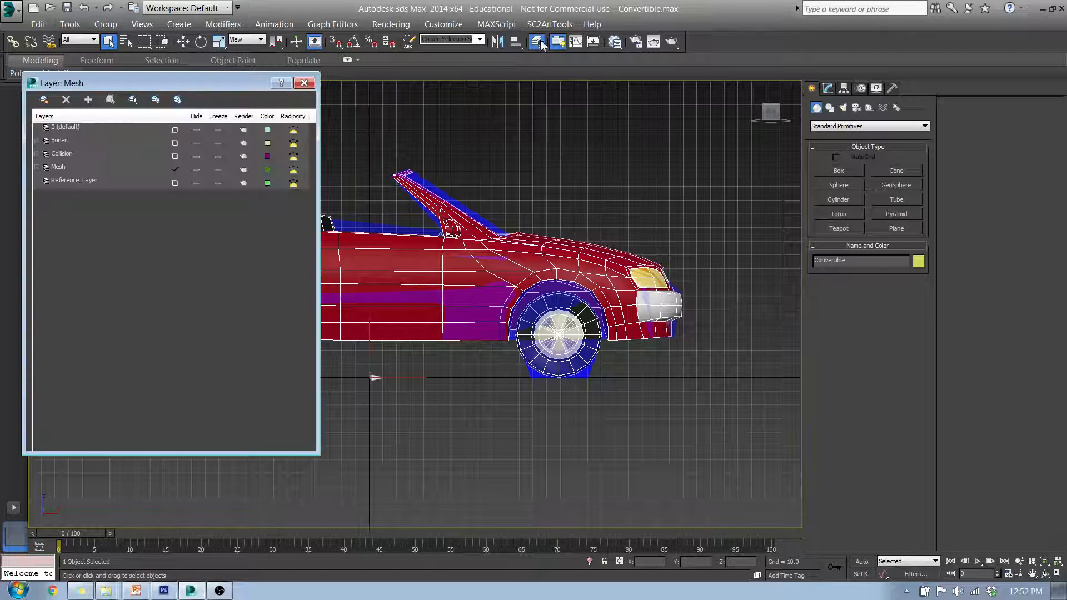
click(196, 156)
click(197, 172)
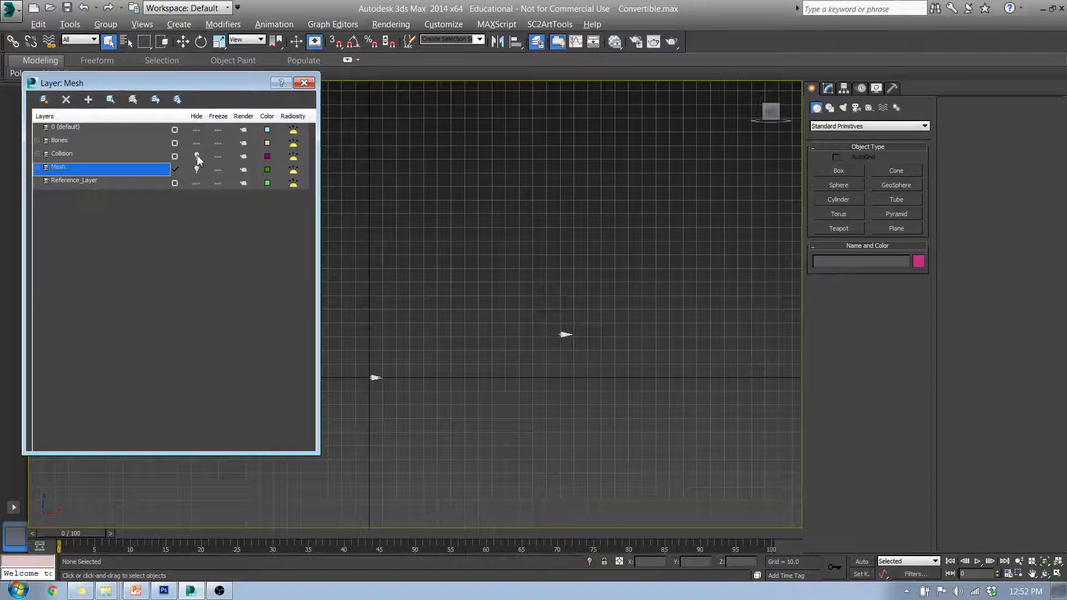
middle_drag(471, 334, 669, 350)
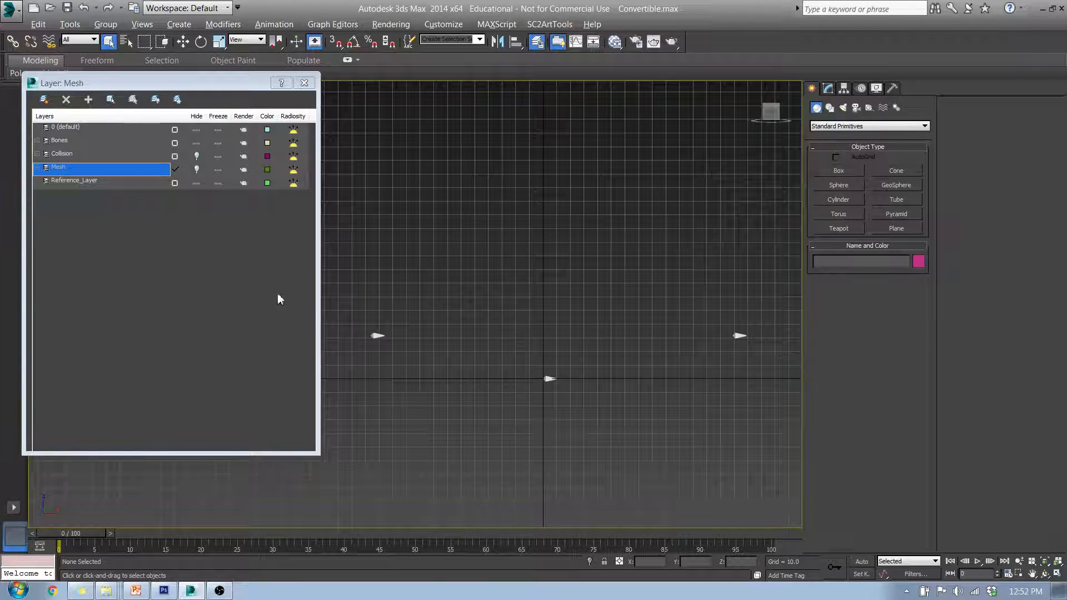
Step: Check the snap settings for Vertex snapping and show the Mesh layer again, keeping the Collision layer hidden
right_click(339, 42)
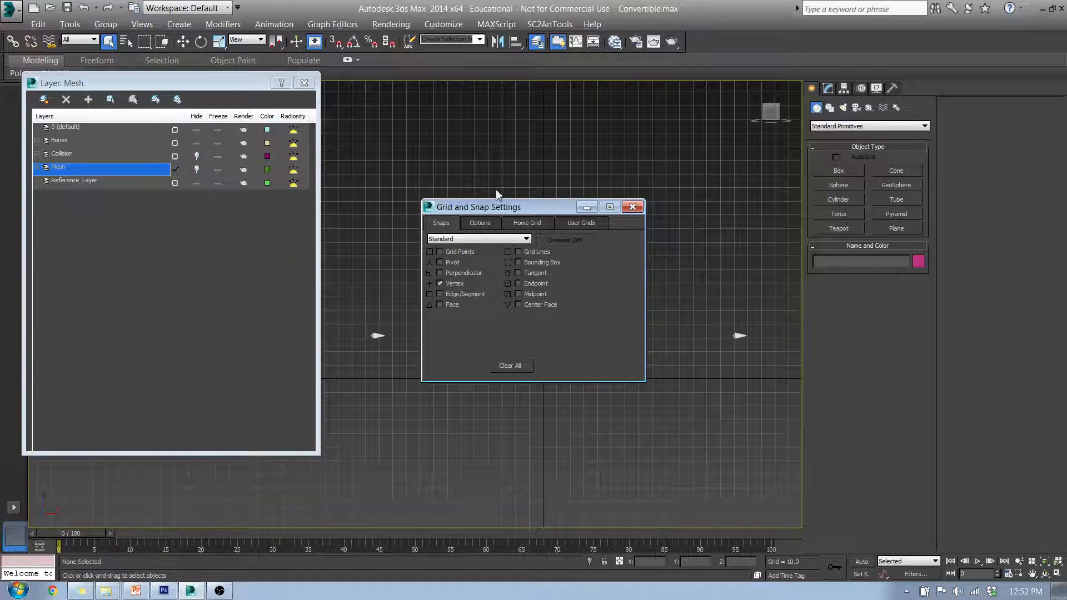
click(196, 156)
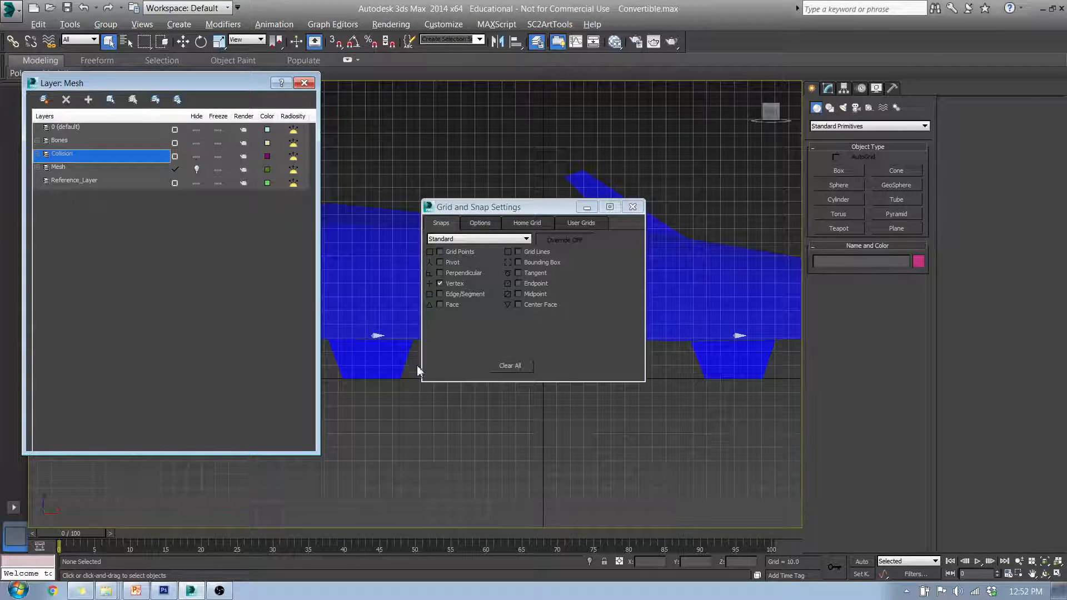
click(196, 156)
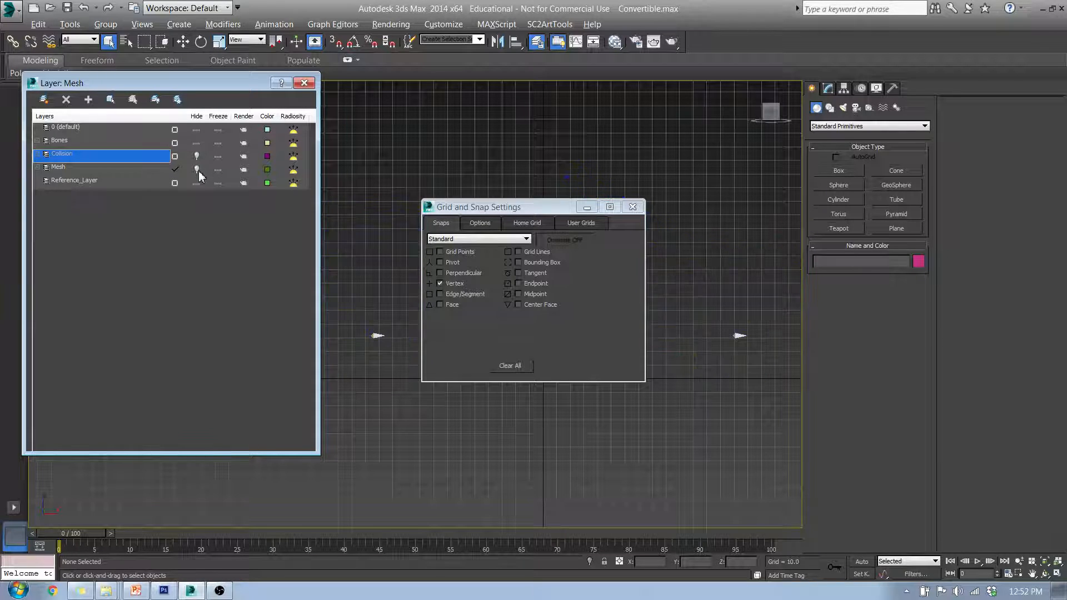
click(197, 169)
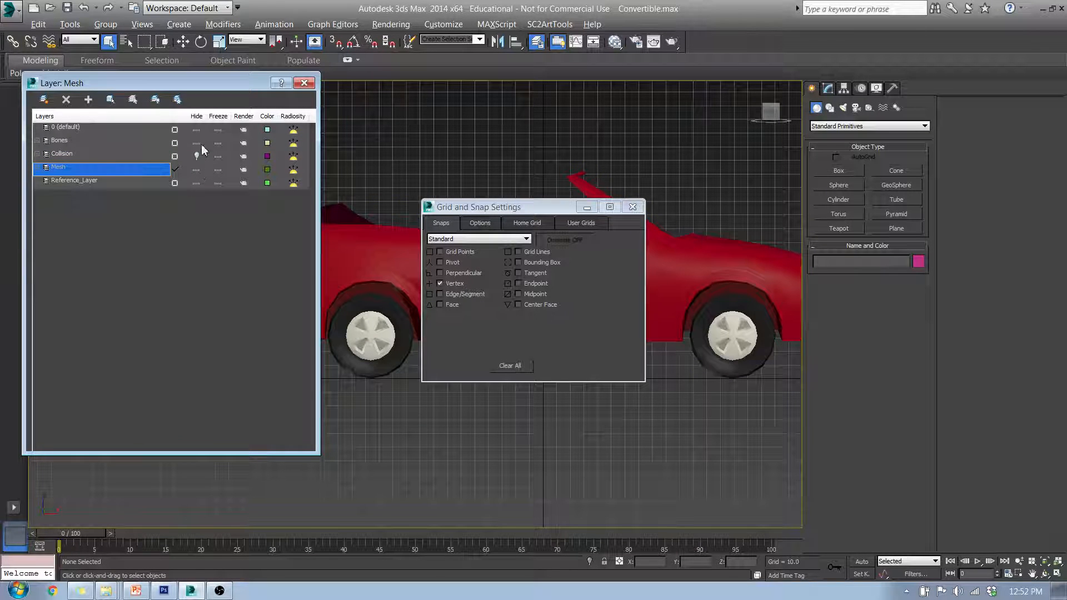
click(633, 207)
Step: Inspect in wireframe how the bones line up with the wheel centres and the car's origin, and return to shaded display
key(F3)
scroll(768, 388, up, 6)
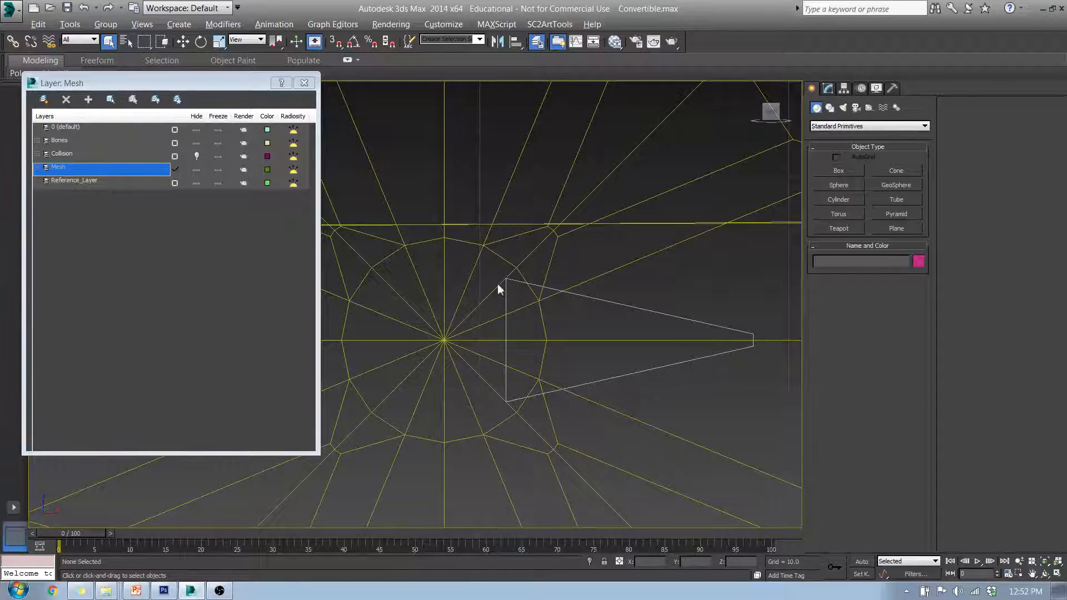
scroll(405, 391, down, 8)
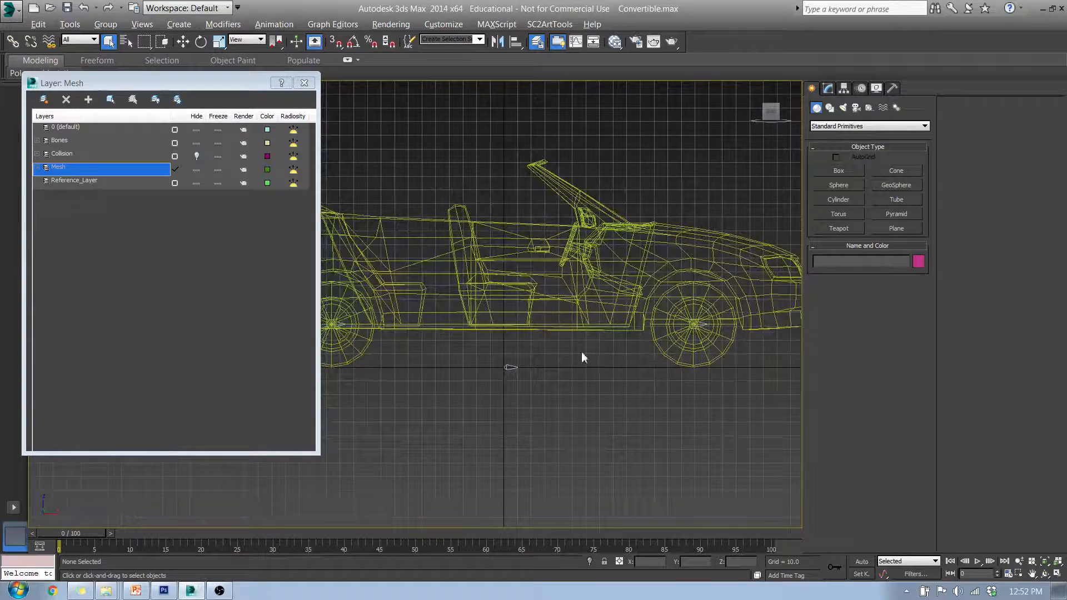
middle_drag(513, 336, 566, 399)
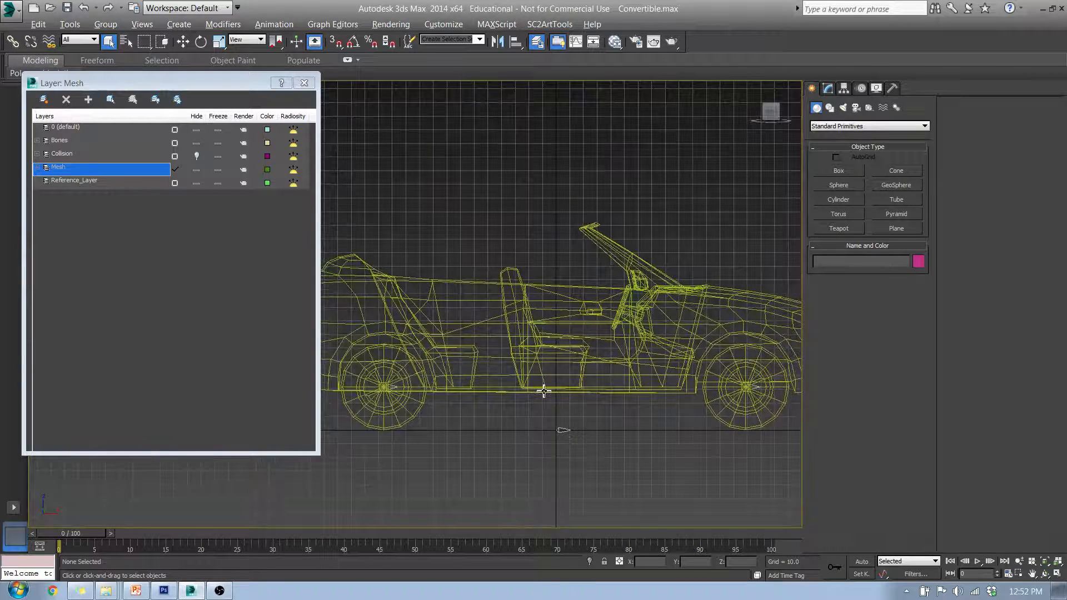
key(F3)
Step: Select the Convertible mesh, close the layer list and show the whole car in the Perspective view
click(515, 321)
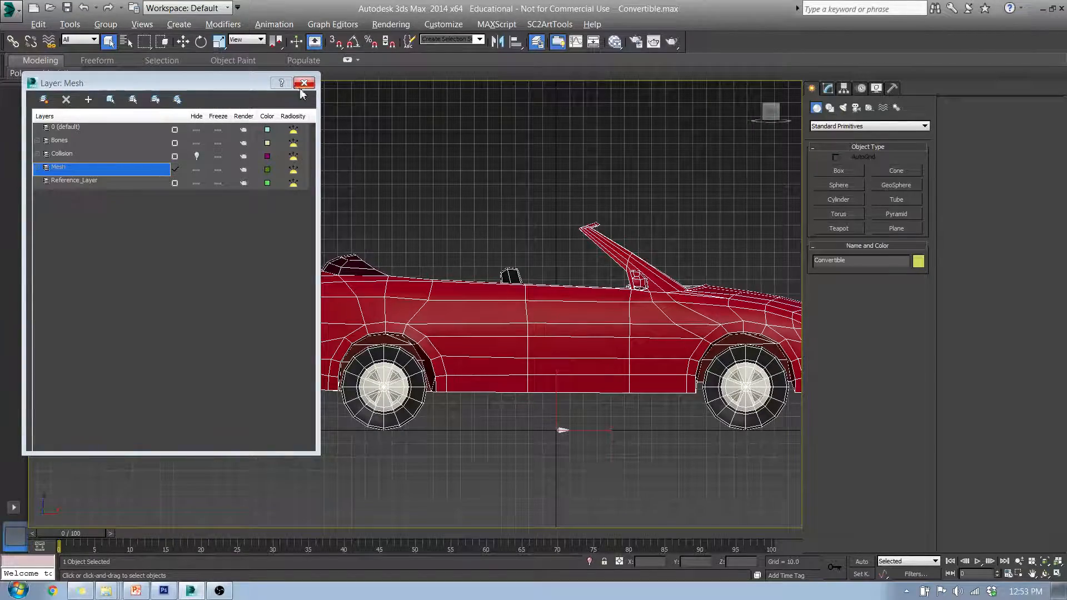
click(304, 85)
middle_drag(599, 316, 474, 307)
scroll(474, 308, down, 4)
alt+middle_drag(569, 304, 429, 336)
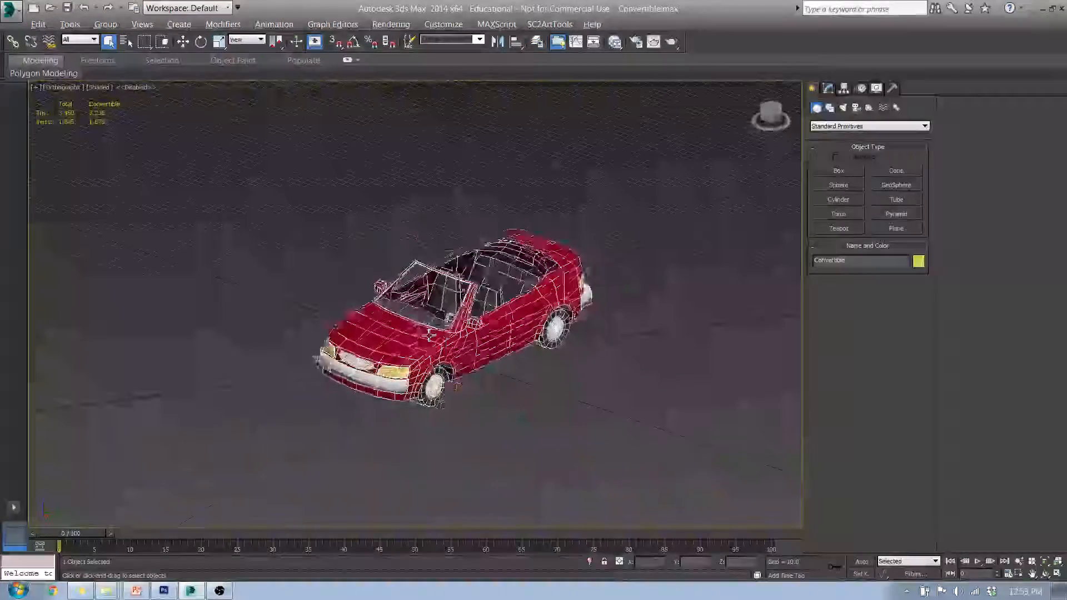
key(p)
mouse_move(558, 414)
alt+middle_down()
mouse_move(506, 422)
mouse_move(545, 424)
mouse_move(540, 415)
alt+middle_up()
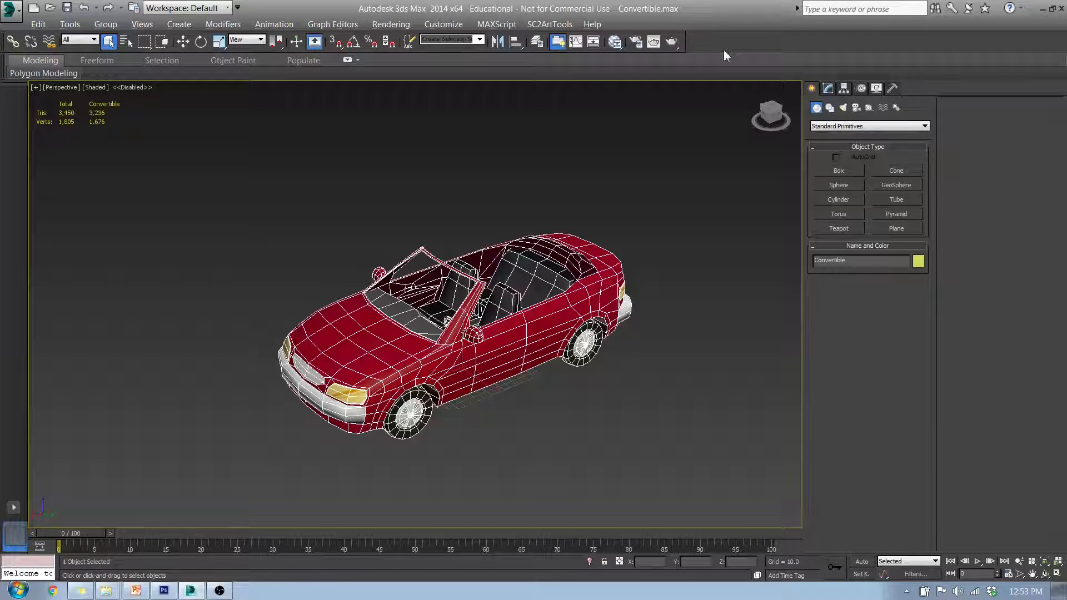
middle_drag(535, 334, 453, 337)
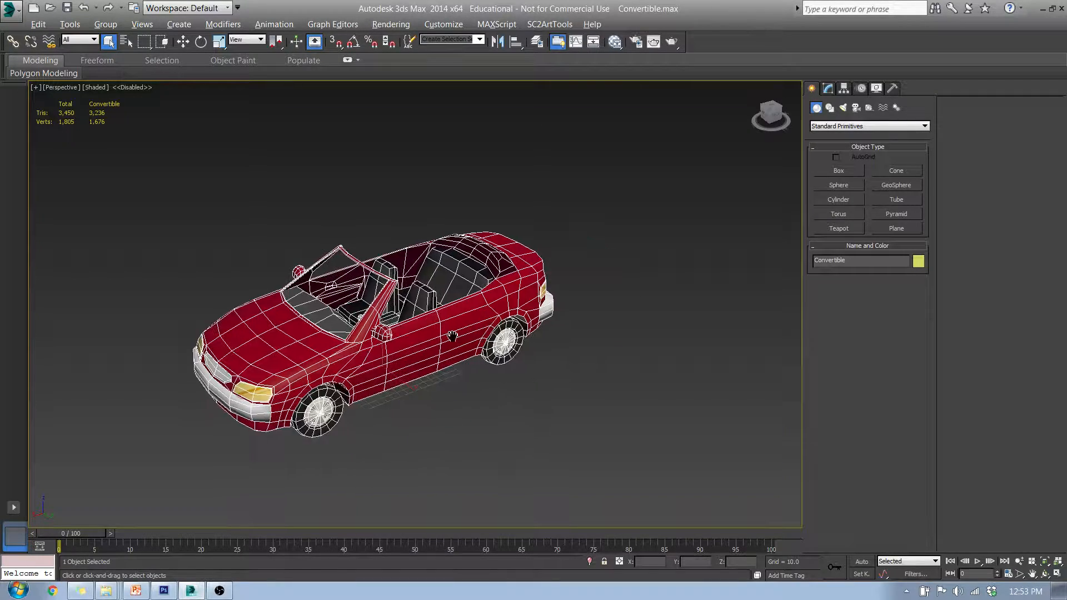
Step: Activate the Move tool on the Convertible mesh to examine where its pivot sits, and clear the selection
scroll(467, 317, up, 4)
scroll(485, 299, down, 2)
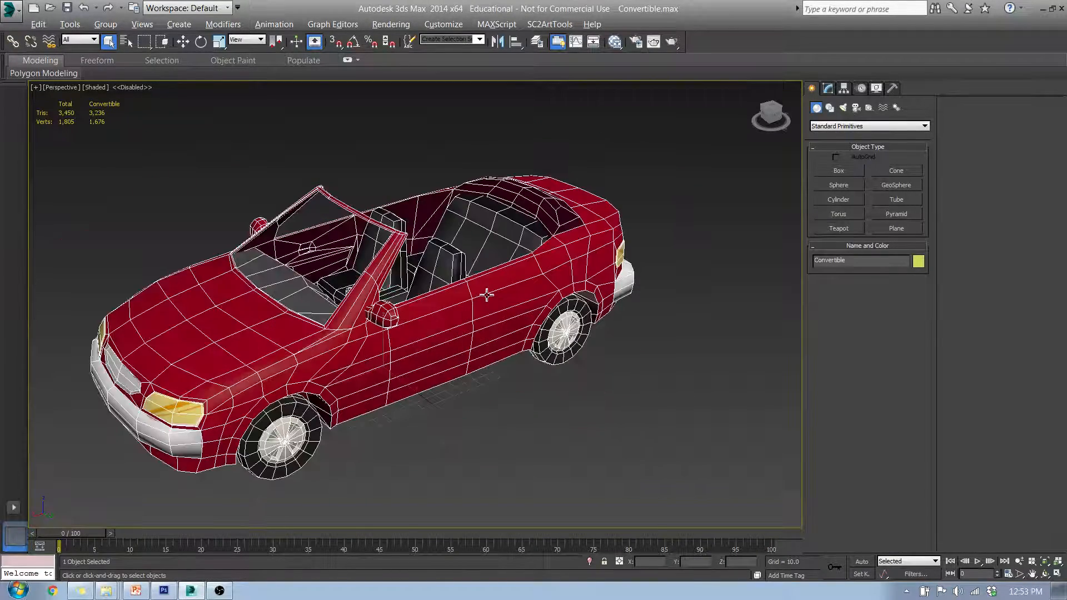
alt+middle_drag(462, 339, 532, 331)
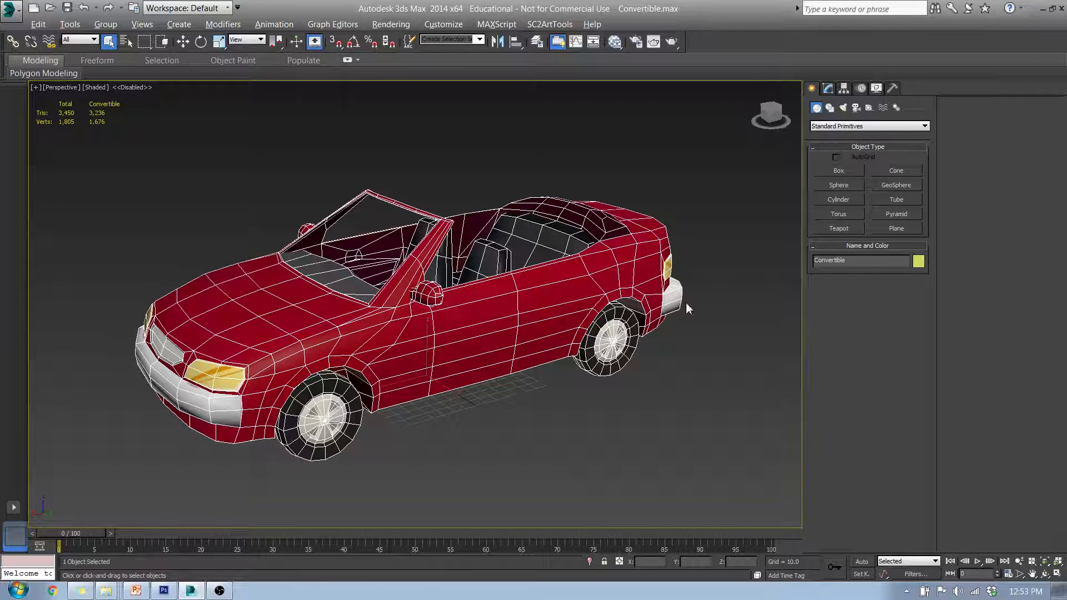
click(704, 301)
click(628, 287)
key(w)
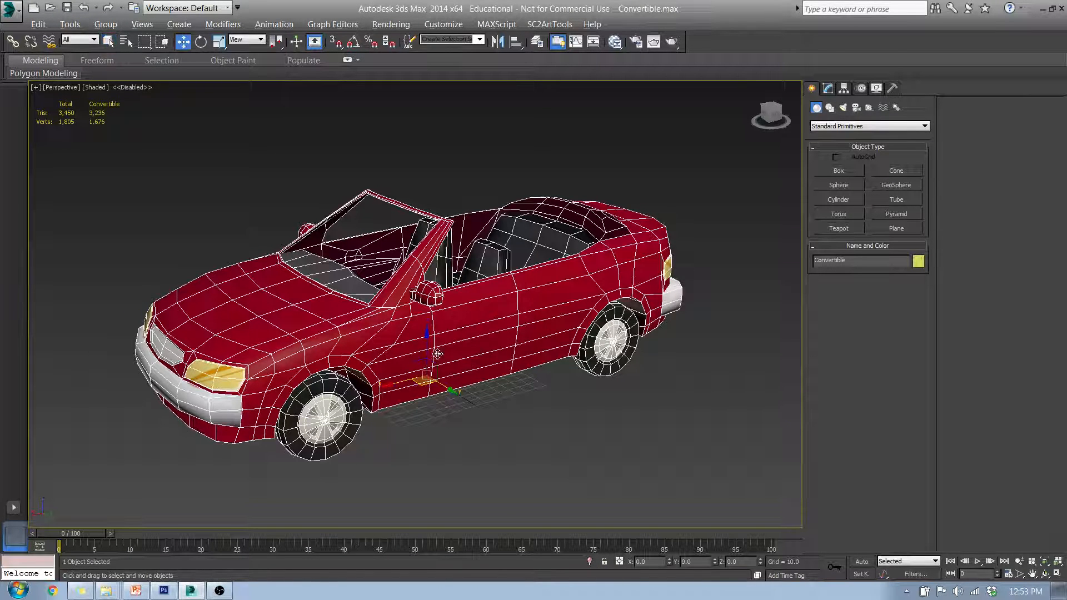
click(573, 455)
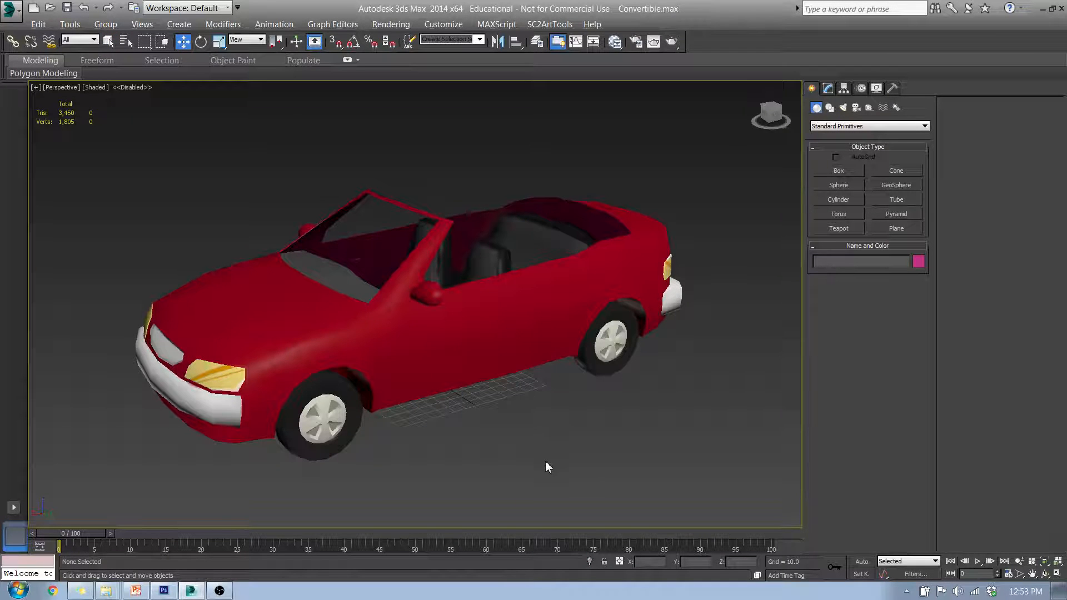
Step: Select the root bone beneath the car and try to move it upward along the Z axis
alt+middle_drag(546, 461, 409, 380)
click(426, 386)
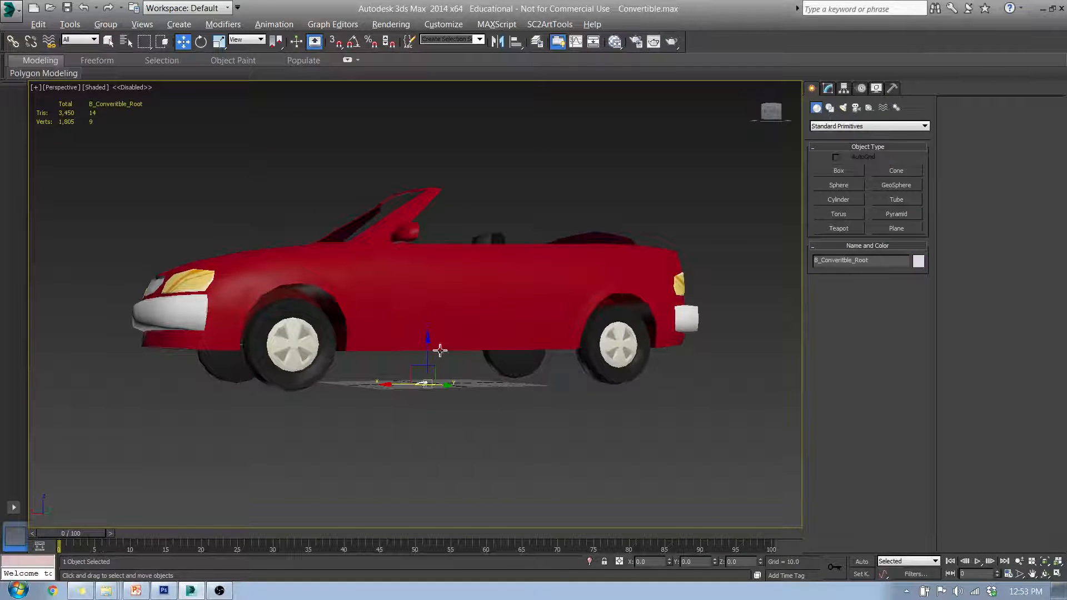
drag(428, 350, 447, 272)
right_click(446, 272)
alt+middle_drag(446, 272, 465, 375)
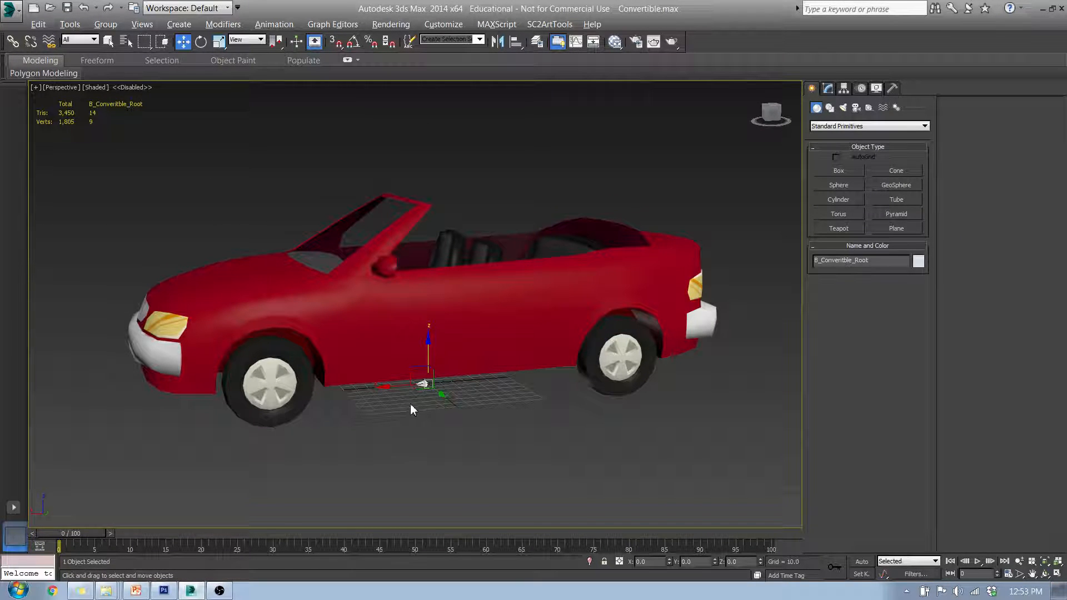
Step: Select the Convertible mesh and examine in the Left view how its tires and pivot line up with the ground line
click(519, 327)
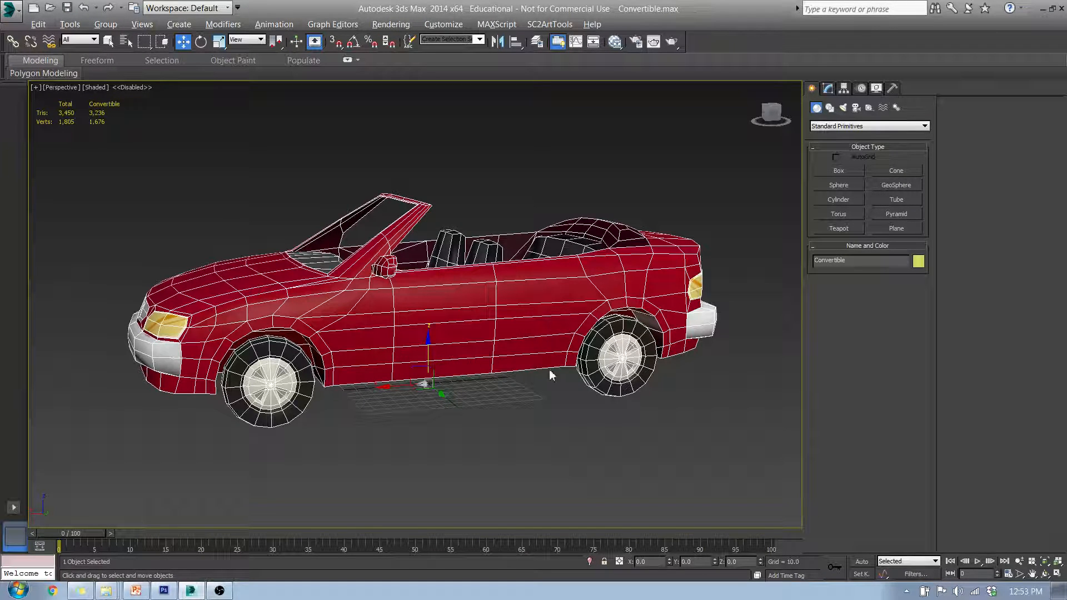
key(alt)
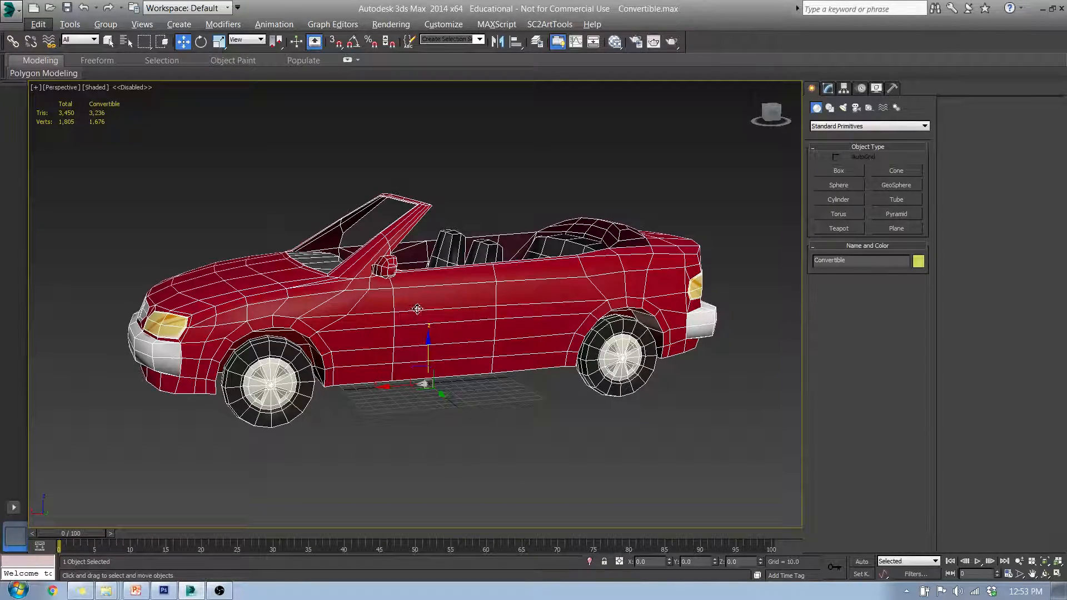
alt+middle_drag(350, 345, 392, 330)
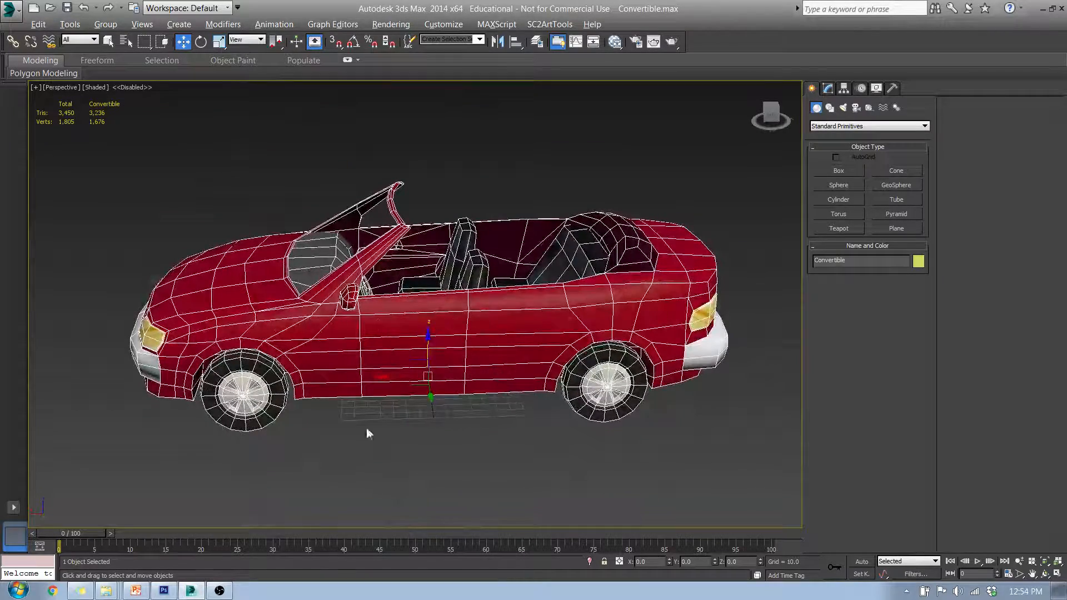
key(l)
middle_drag(394, 337, 400, 412)
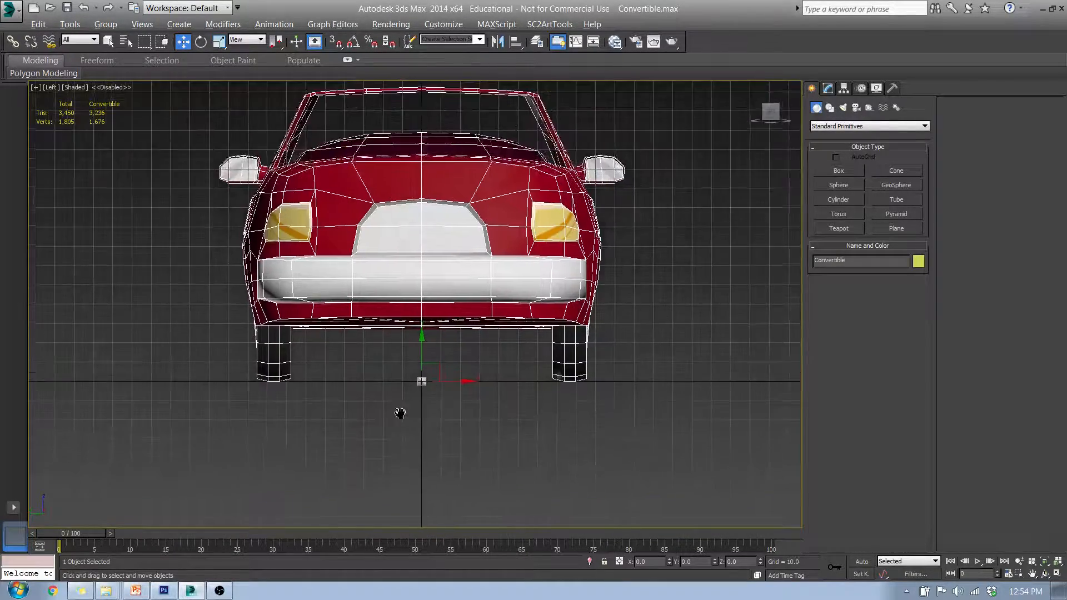
scroll(428, 392, up, 6)
scroll(428, 391, down, 4)
middle_drag(553, 391, 349, 391)
scroll(448, 387, up, 6)
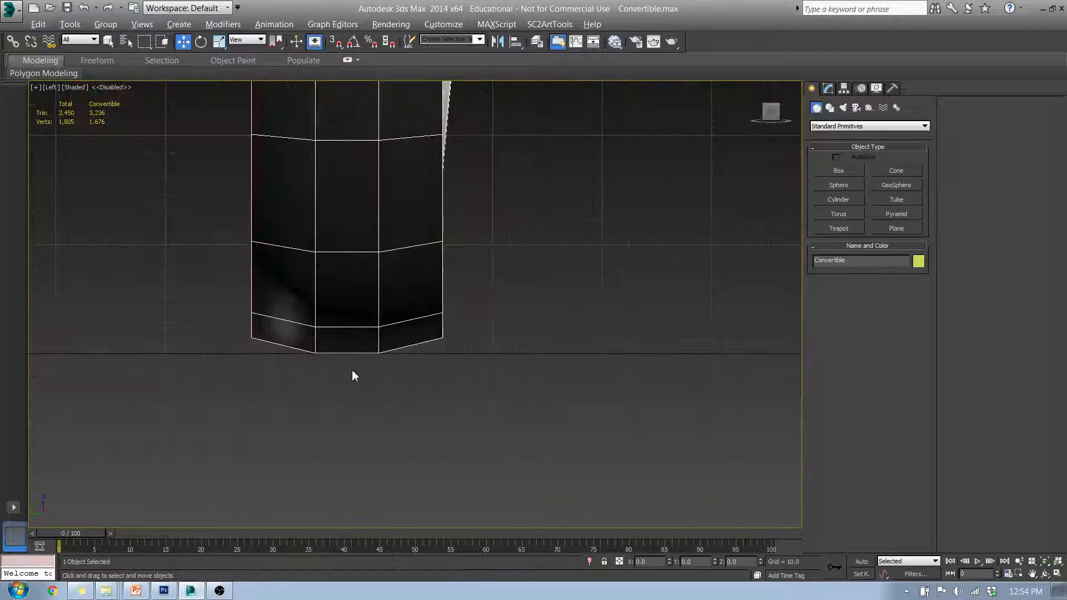
scroll(111, 358, down, 2)
scroll(111, 364, down, 4)
middle_drag(182, 357, 332, 372)
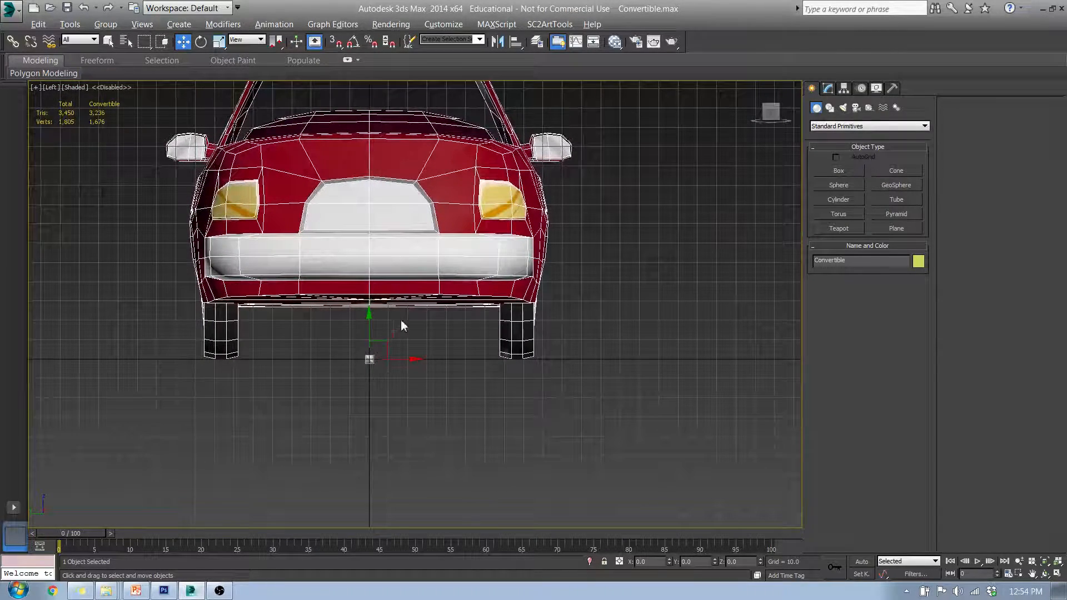
middle_drag(400, 324, 486, 352)
Step: Compare the car's orientation and pivot in the Front, Top and Left views, ending on an angled view of the whole car
key(f)
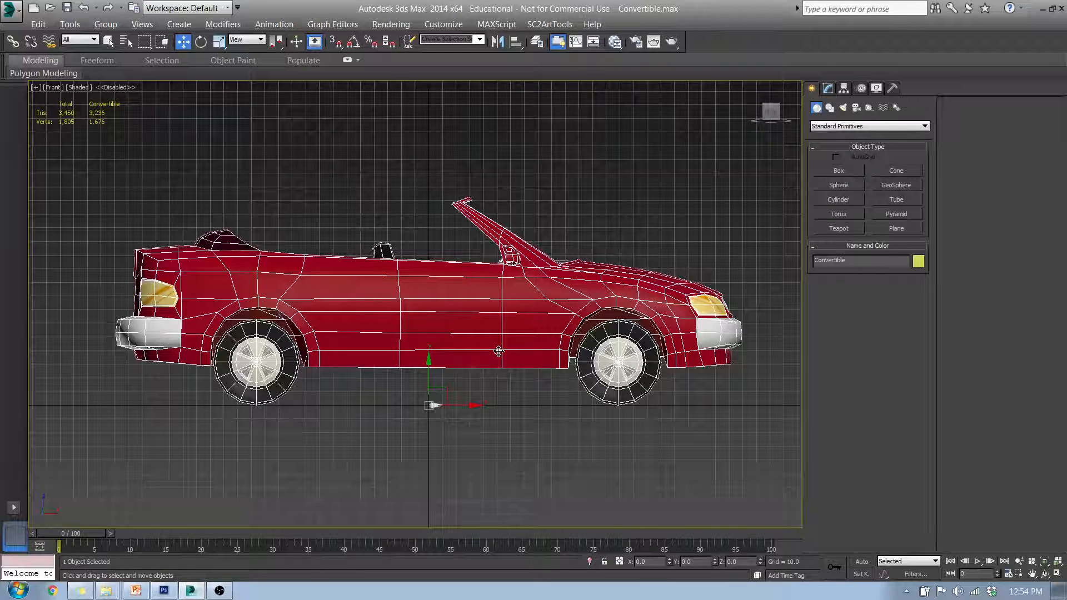
key(t)
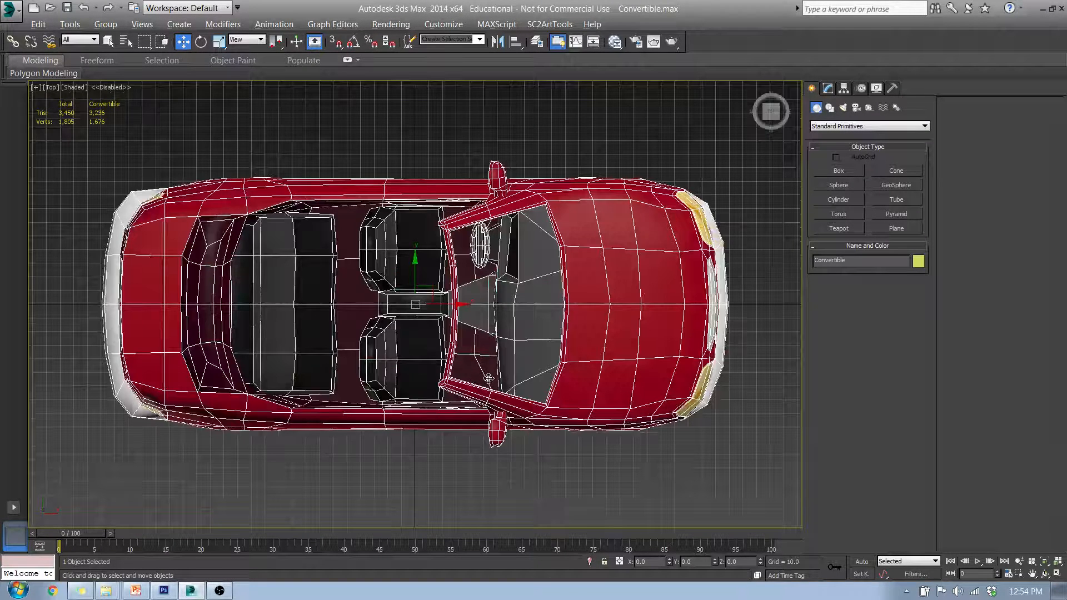
key(l)
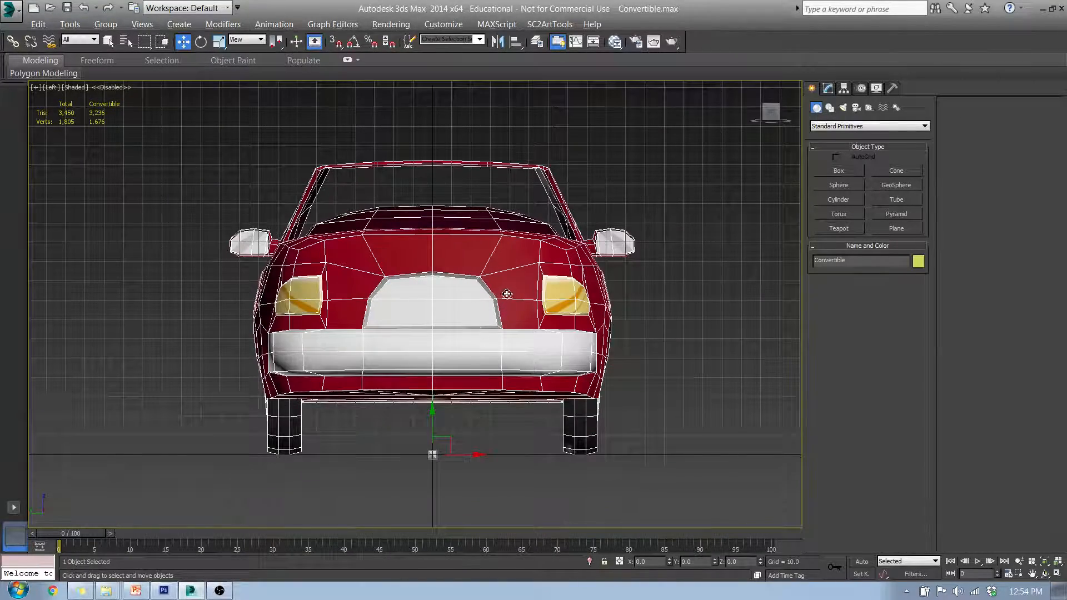
alt+middle_drag(529, 286, 422, 312)
scroll(541, 272, down, 4)
scroll(541, 271, up, 4)
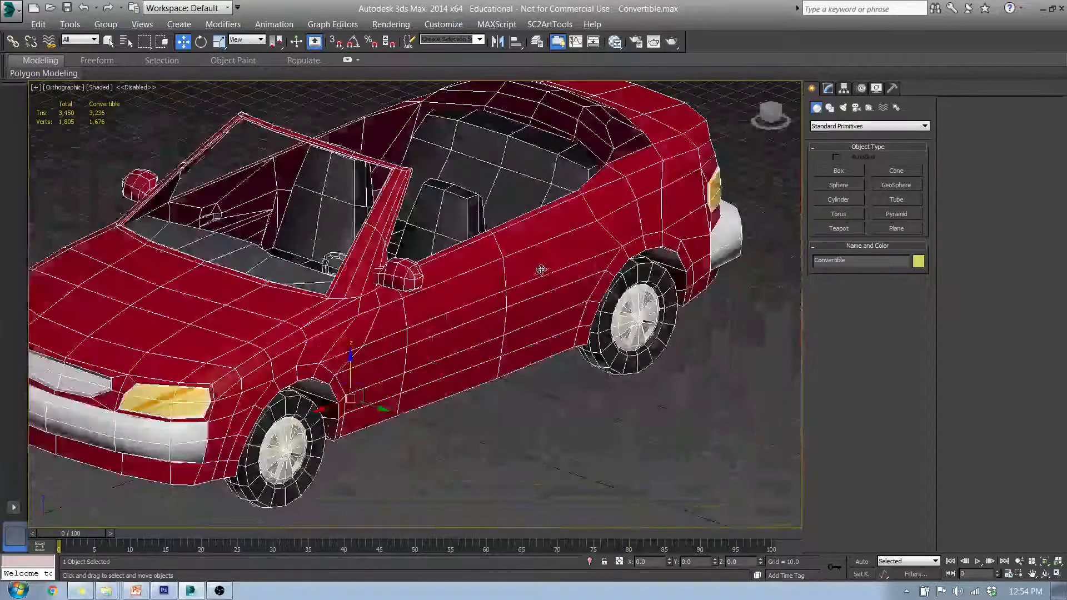
scroll(541, 269, down, 2)
middle_drag(509, 348, 527, 385)
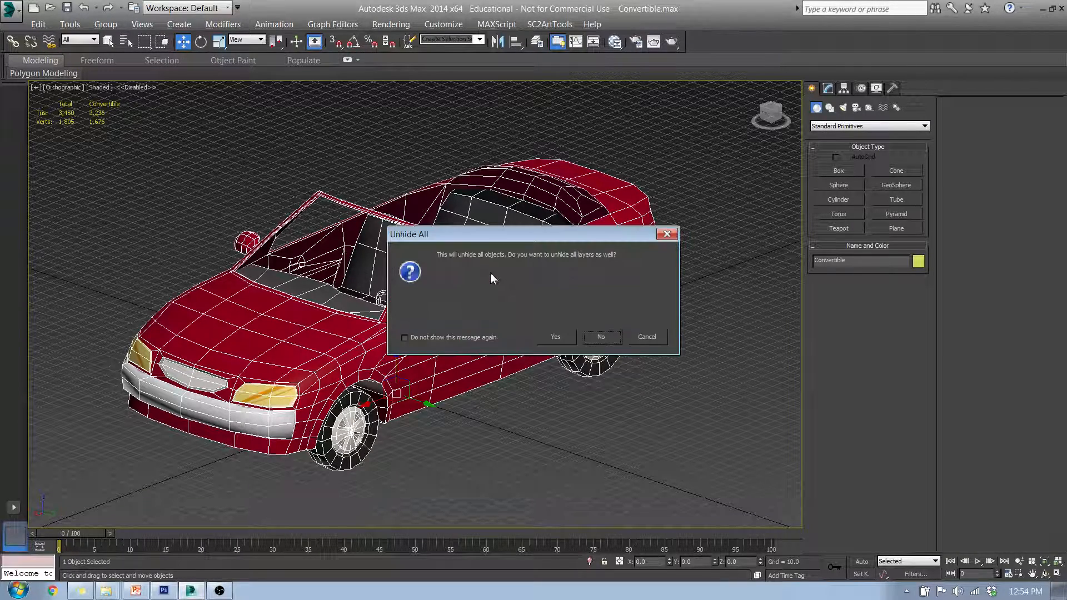
Step: Unhide all objects and layers, and select the Convertible mesh together with its body, windshield and four wheel collision hulls
click(554, 336)
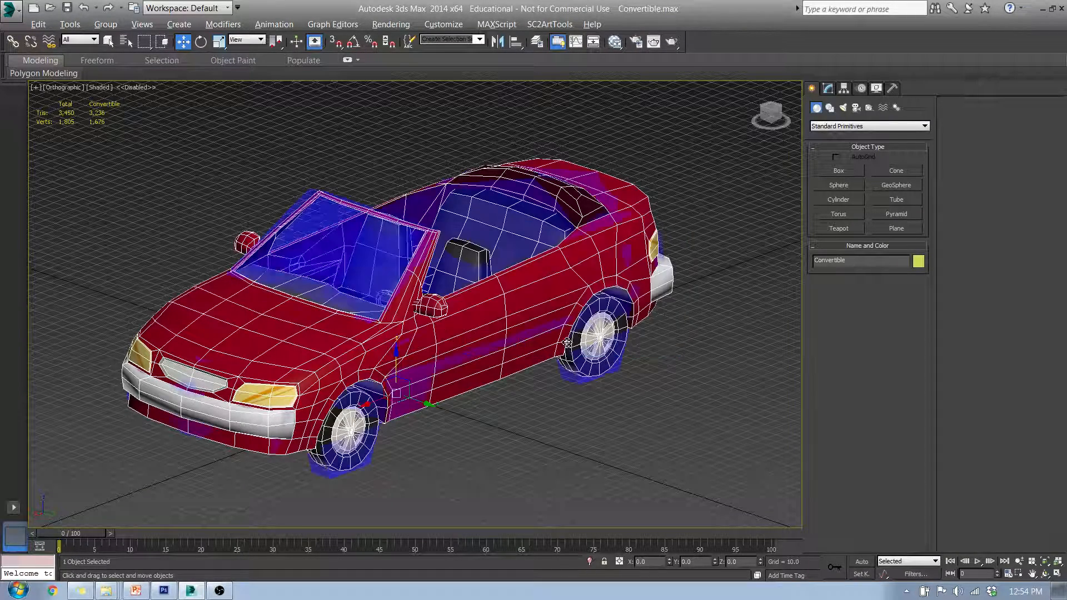
click(578, 378)
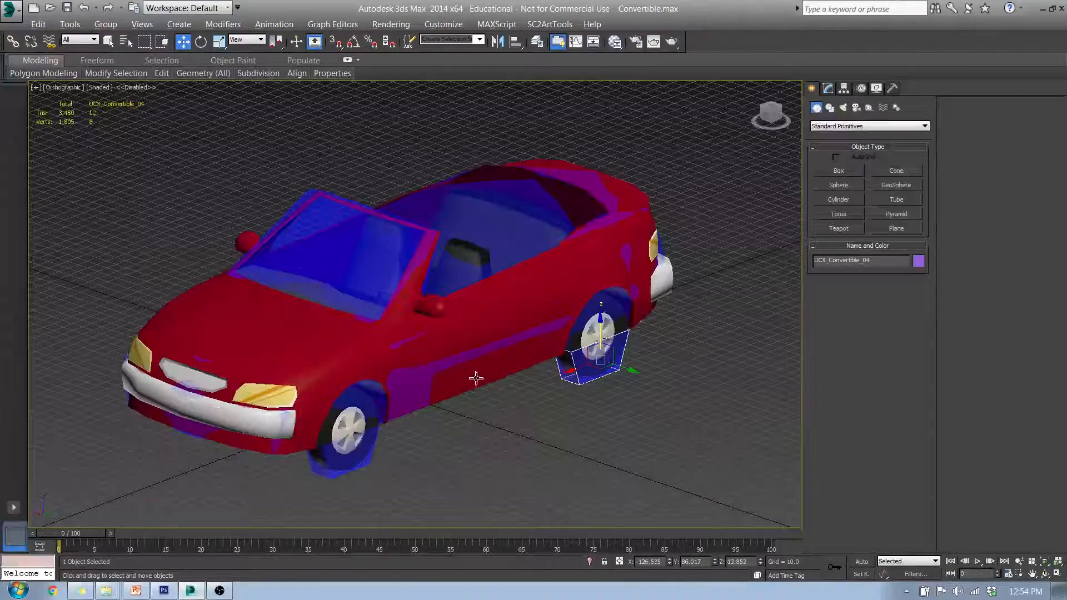
ctrl+click(368, 451)
ctrl+click(370, 276)
ctrl+click(512, 252)
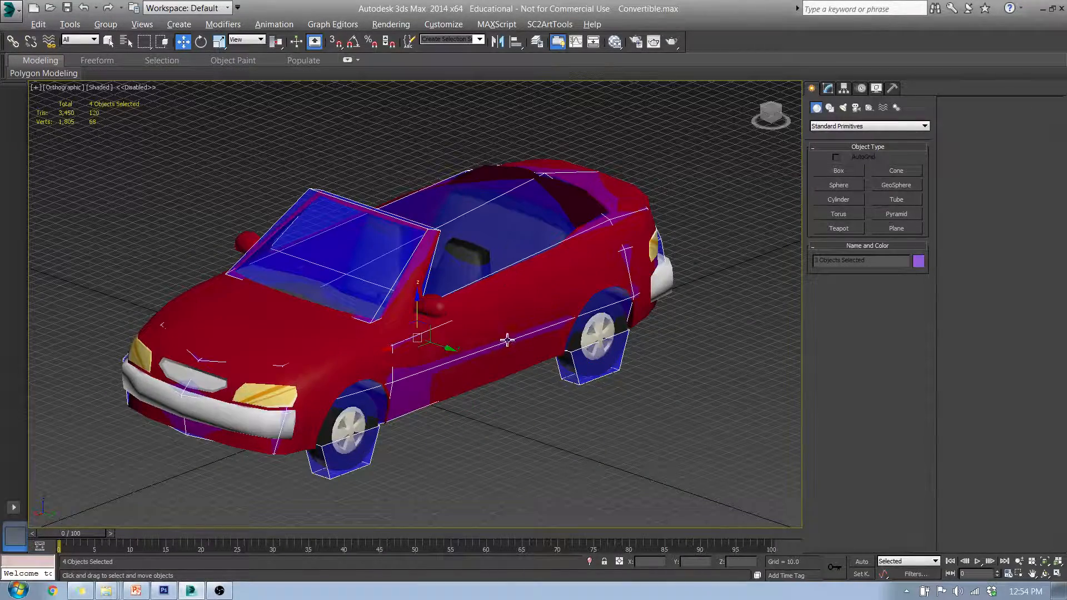
ctrl+click(507, 340)
alt+middle_drag(236, 387, 381, 390)
ctrl+click(550, 470)
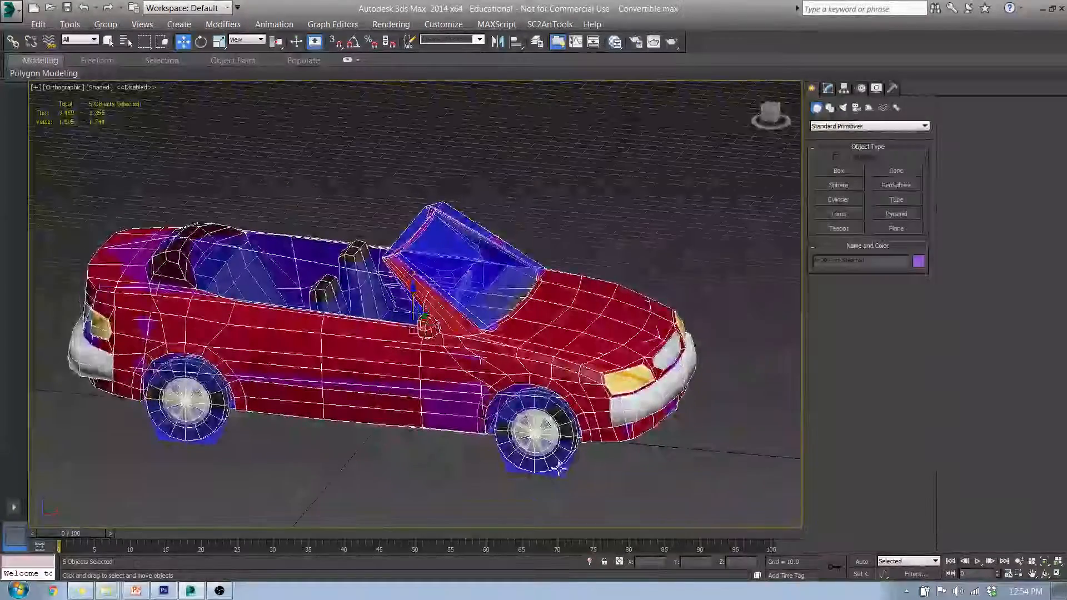
ctrl+click(213, 445)
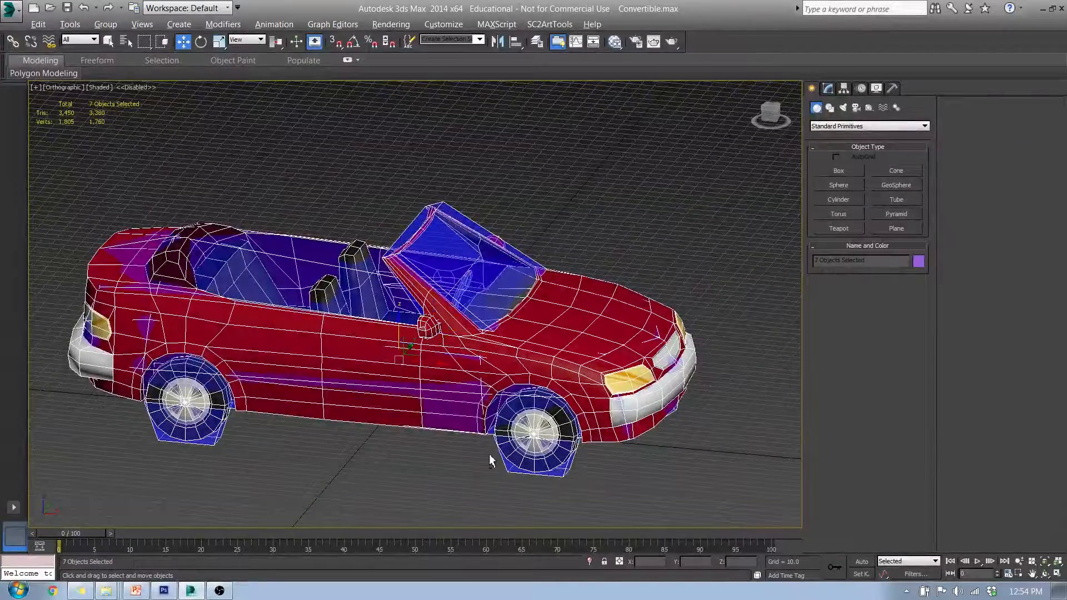
alt+middle_drag(490, 455, 397, 462)
alt+middle_drag(621, 421, 559, 306)
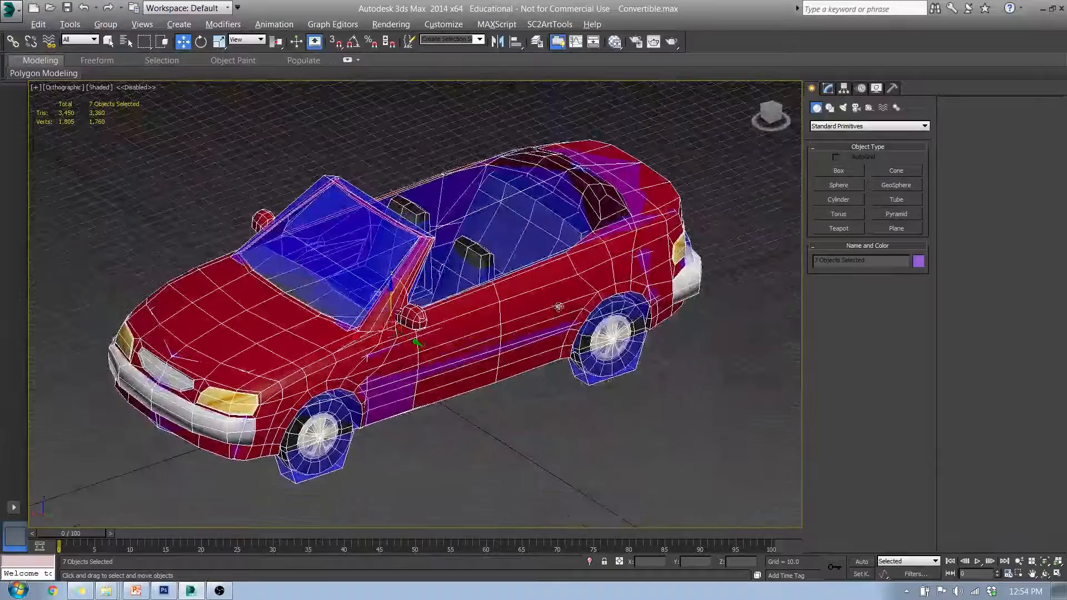
Step: Start an FBX export of the selected objects and set the Desktop as the save location
click(19, 13)
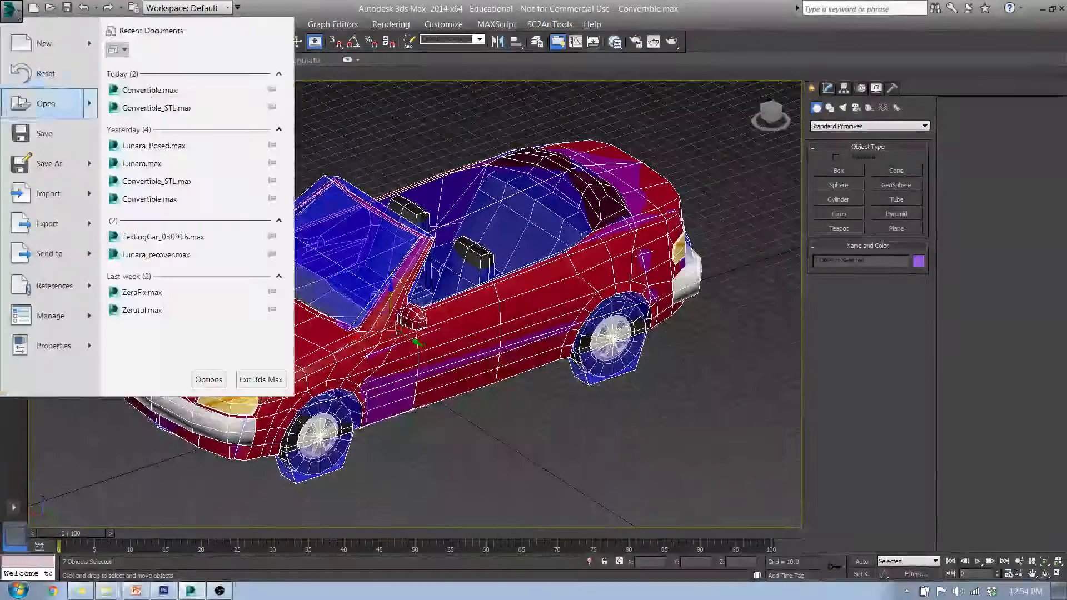
mouse_move(91, 224)
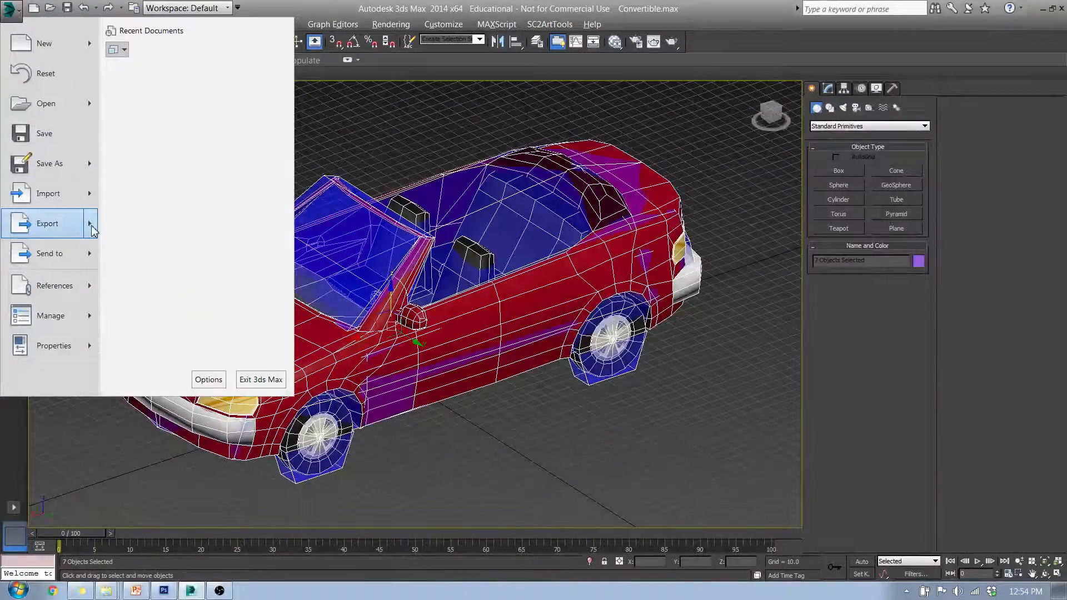
click(201, 82)
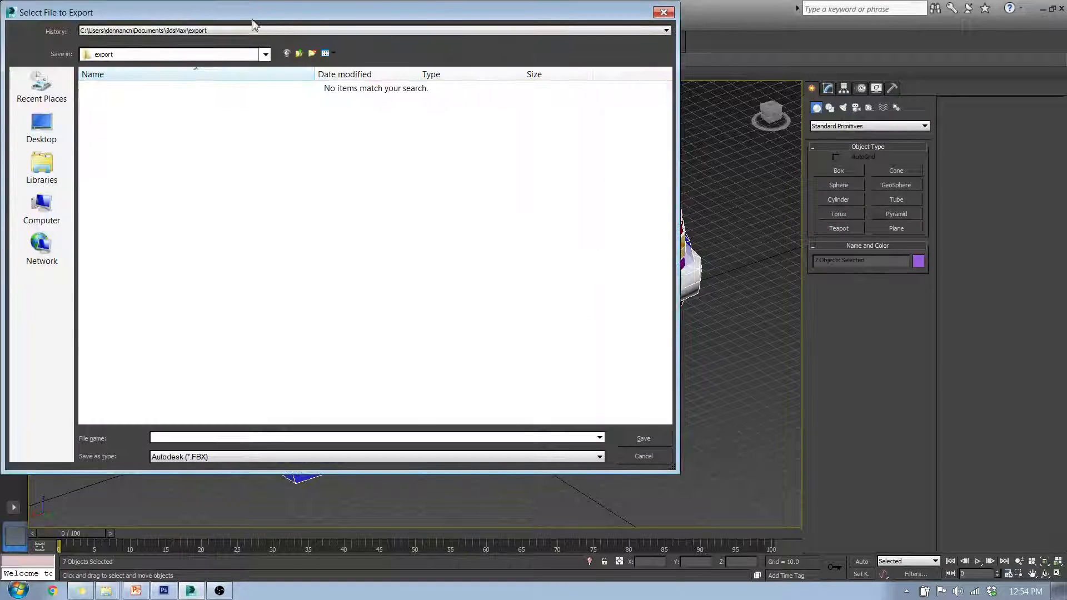
click(300, 54)
click(300, 54)
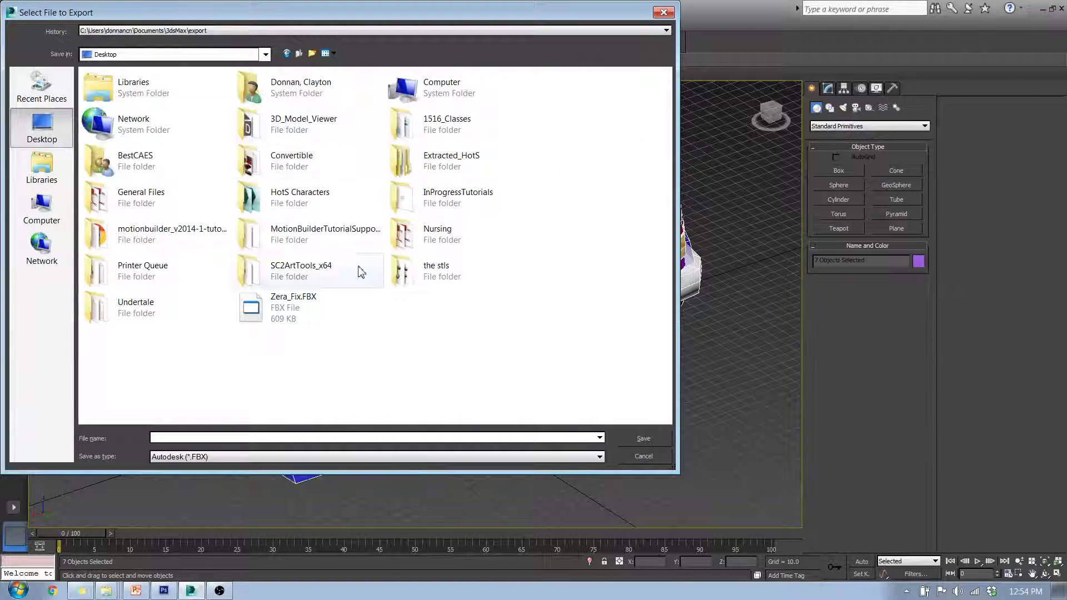
Step: Create a folder named Convertible_TurnIn on the Desktop from within the export dialog
right_click(447, 334)
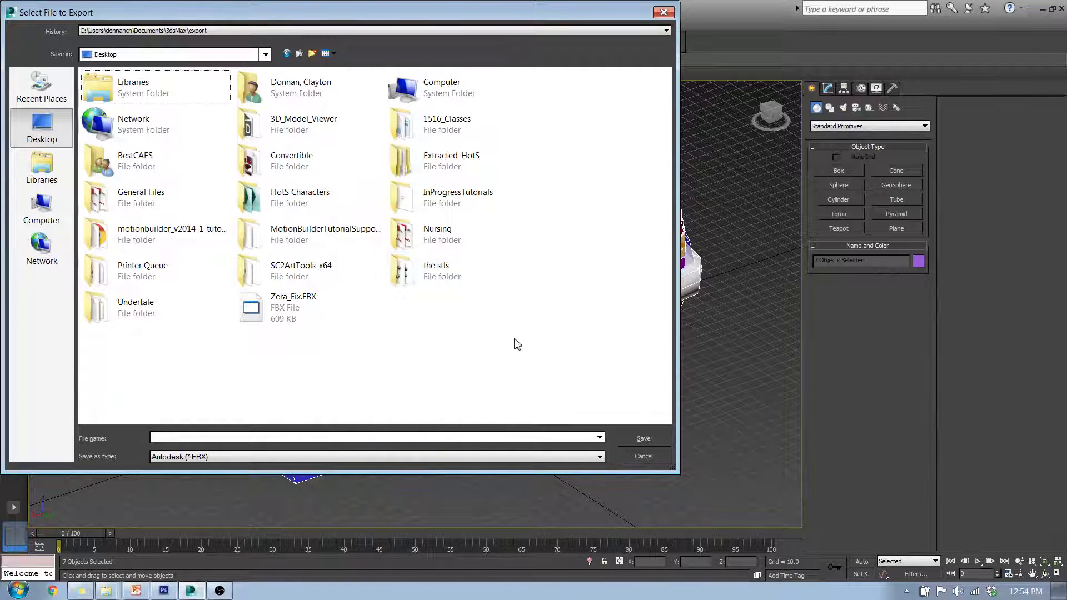
mouse_move(376, 448)
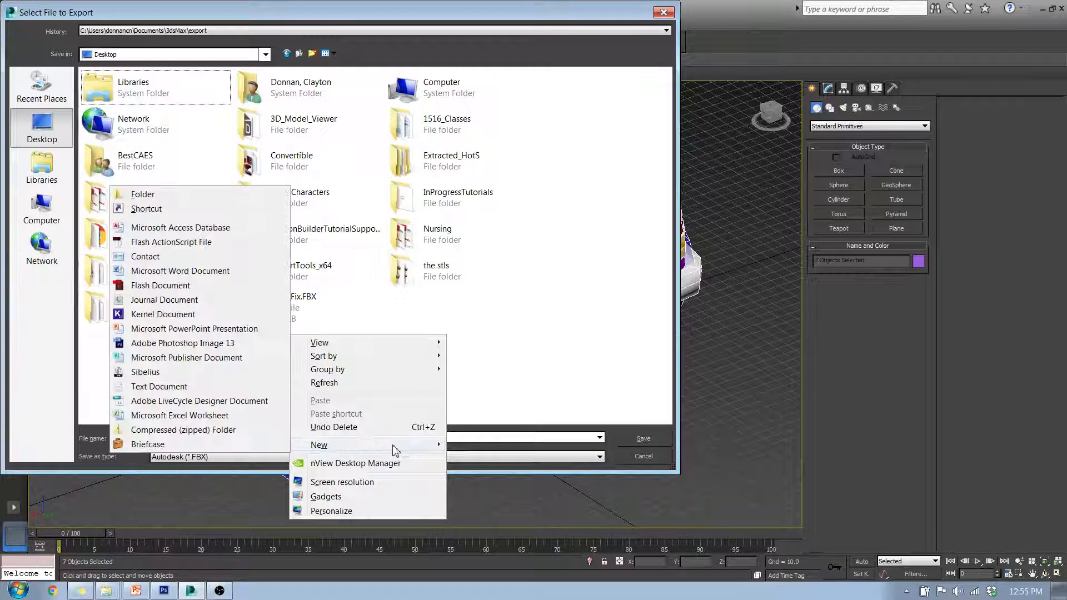
click(140, 194)
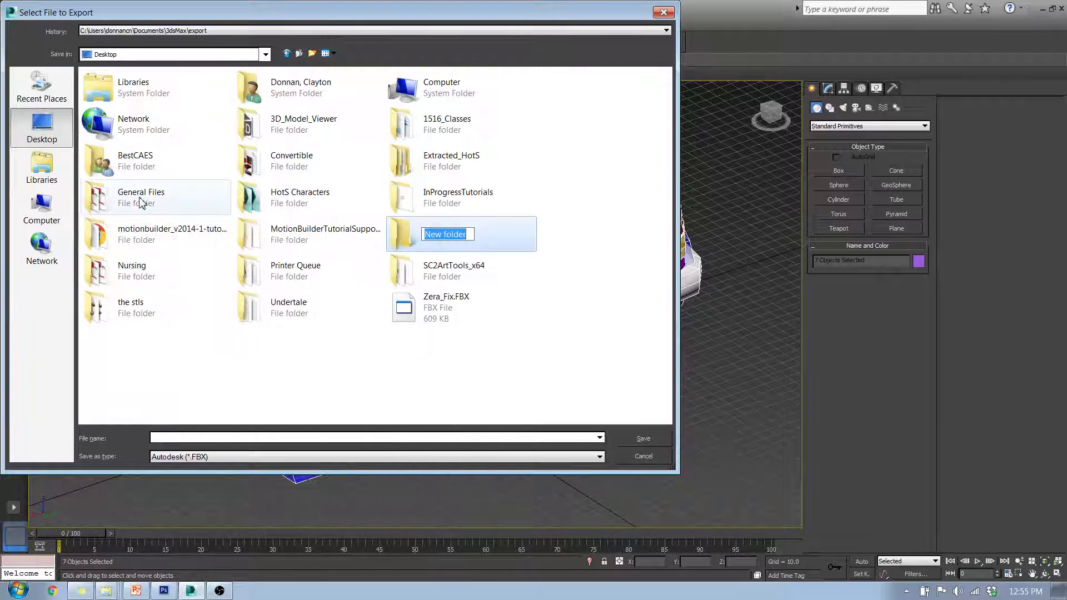
text(Convertible)
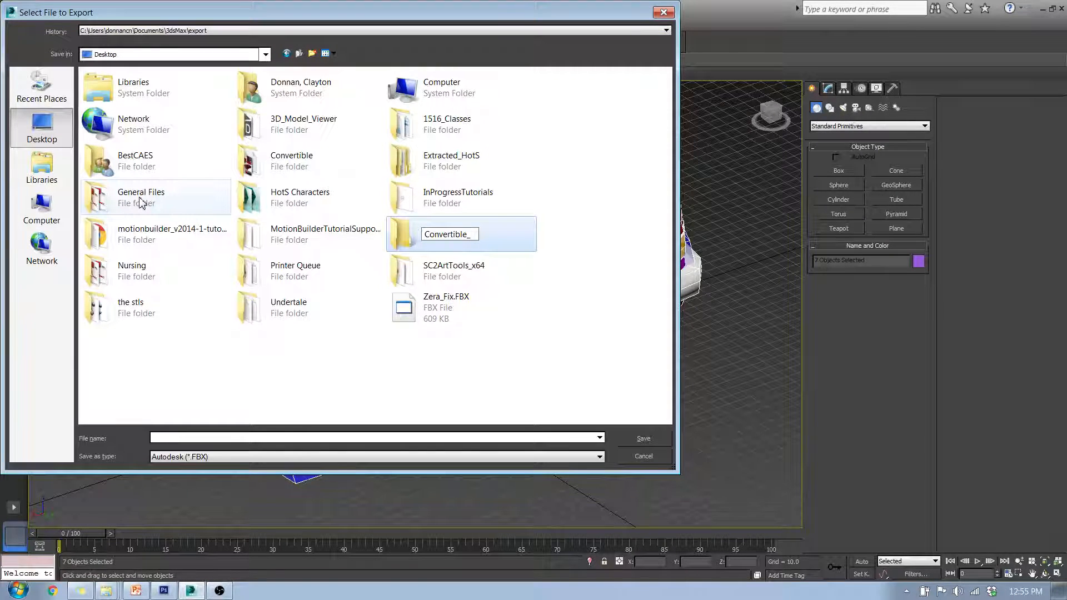
text(_Final)
key(BackSpace)
key(BackSpace)
key(BackSpace)
text(TurnIn)
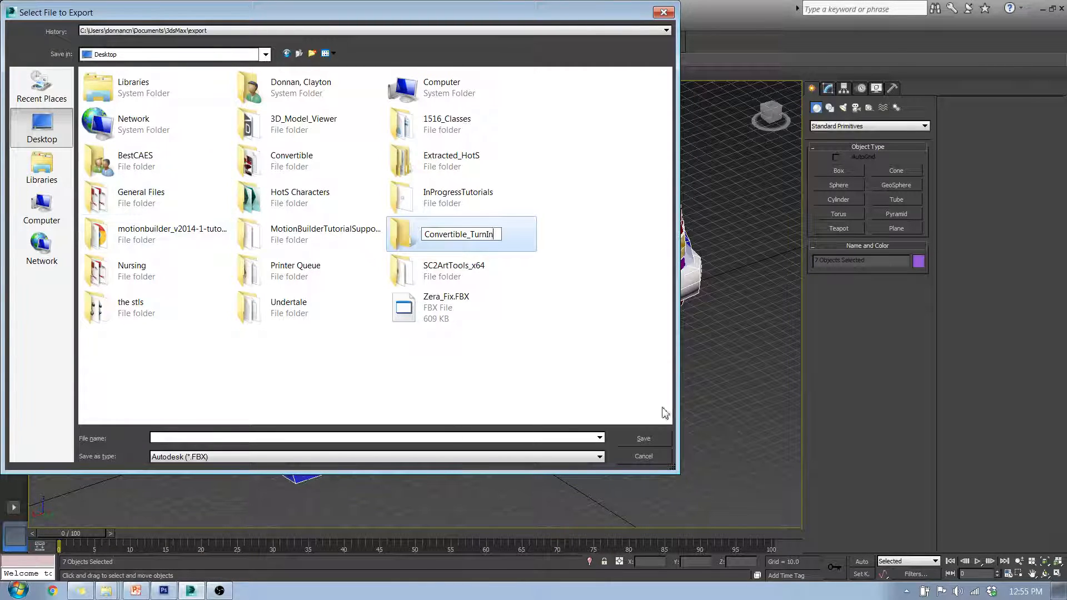
key(Return)
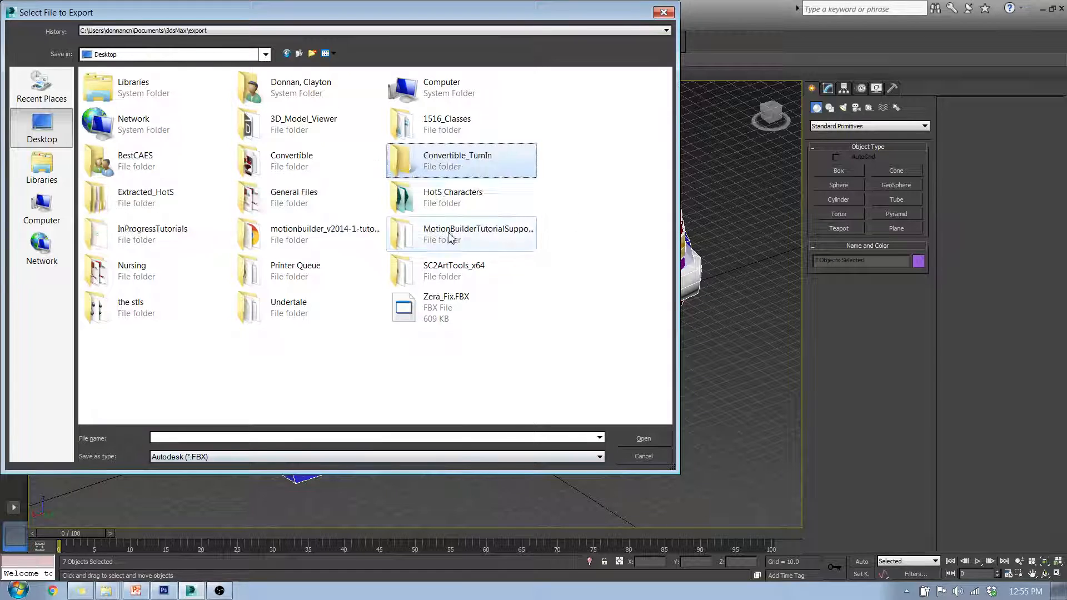
Step: Save the FBX export as Convertible inside the Convertible_TurnIn folder, bringing up the FBX export options
double_click(435, 161)
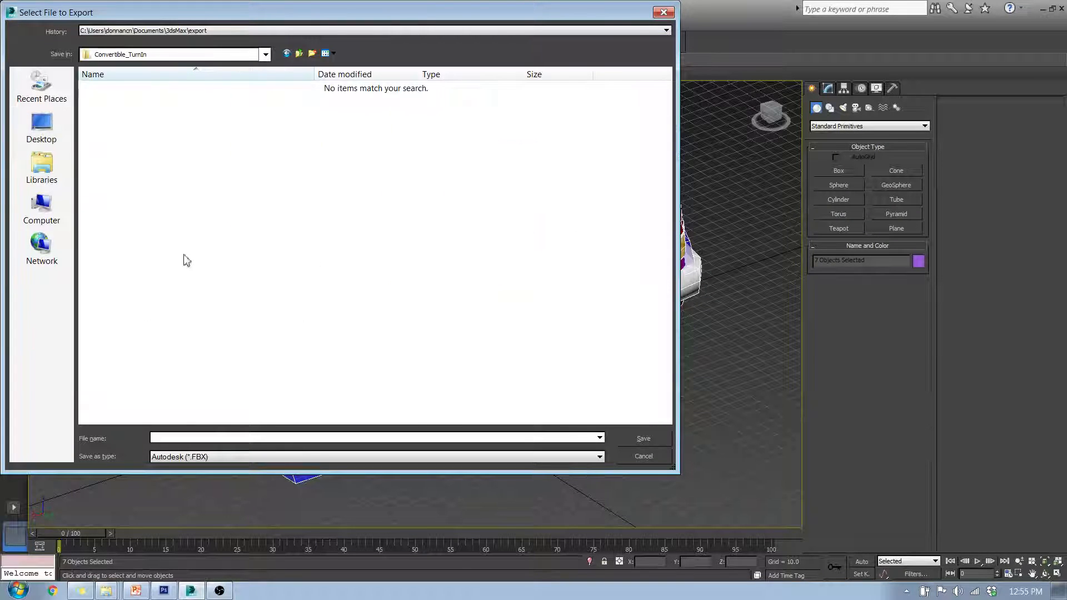
click(190, 437)
text(Convertible)
click(658, 437)
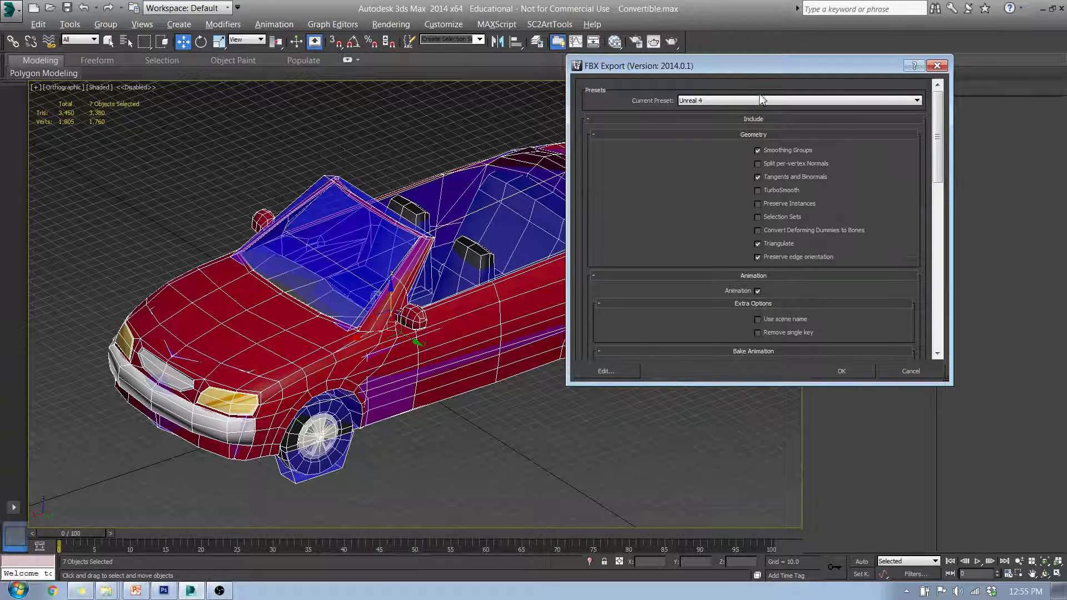
Step: Choose the Unreal 4 preset, review the geometry, animation, media and unit options, and run the FBX export
click(696, 101)
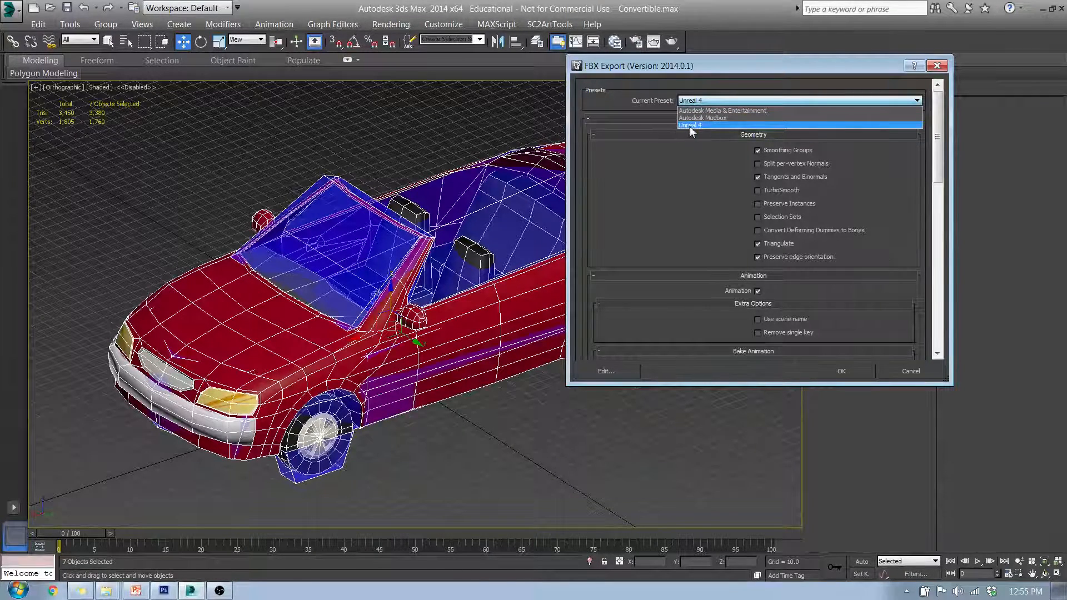
click(691, 126)
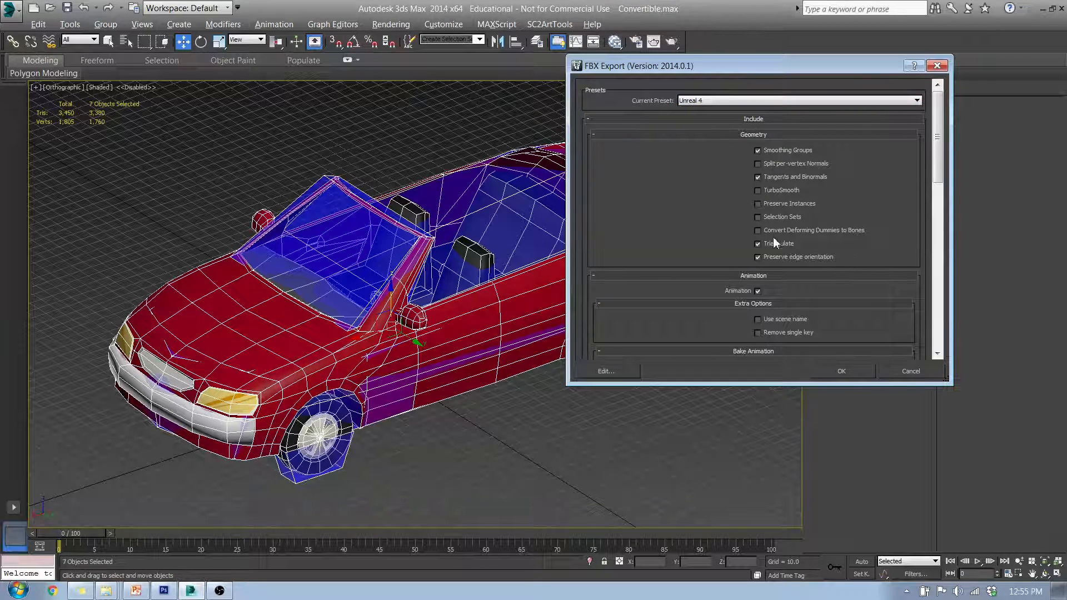
drag(940, 167, 942, 222)
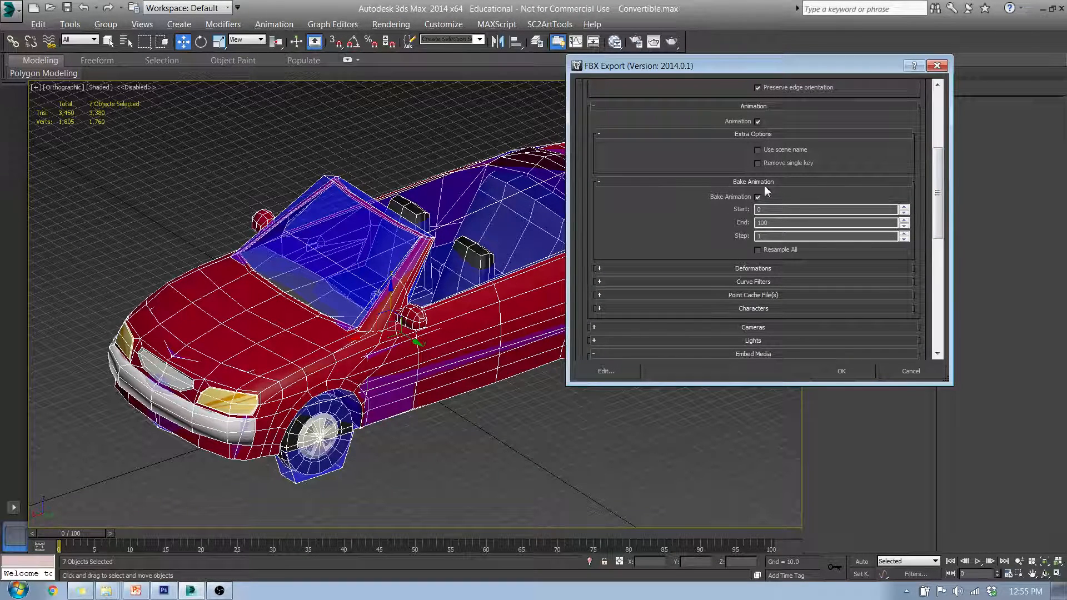
drag(938, 179, 940, 229)
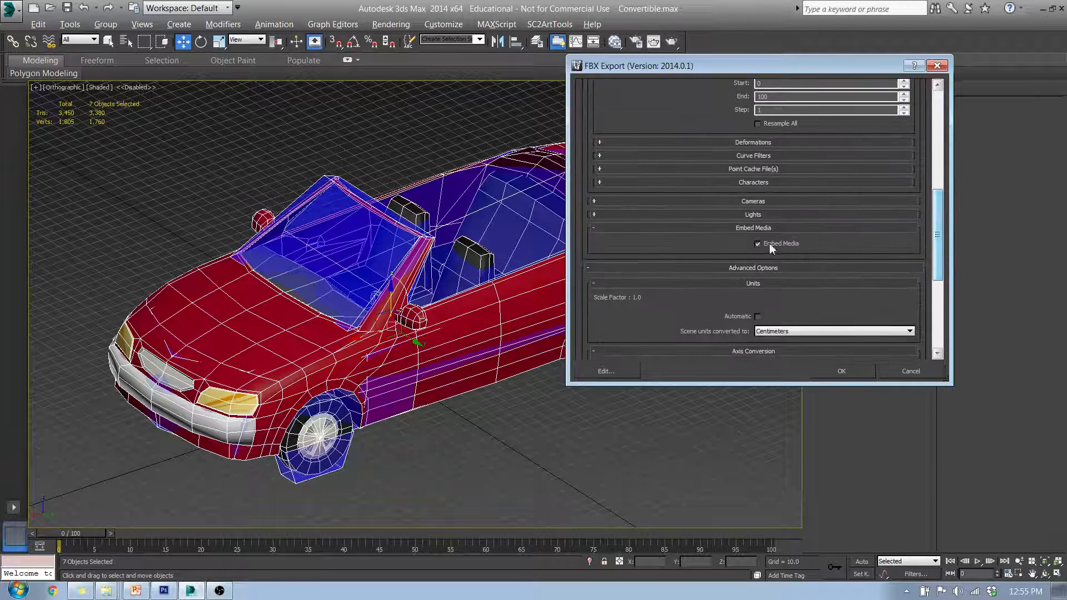
click(844, 371)
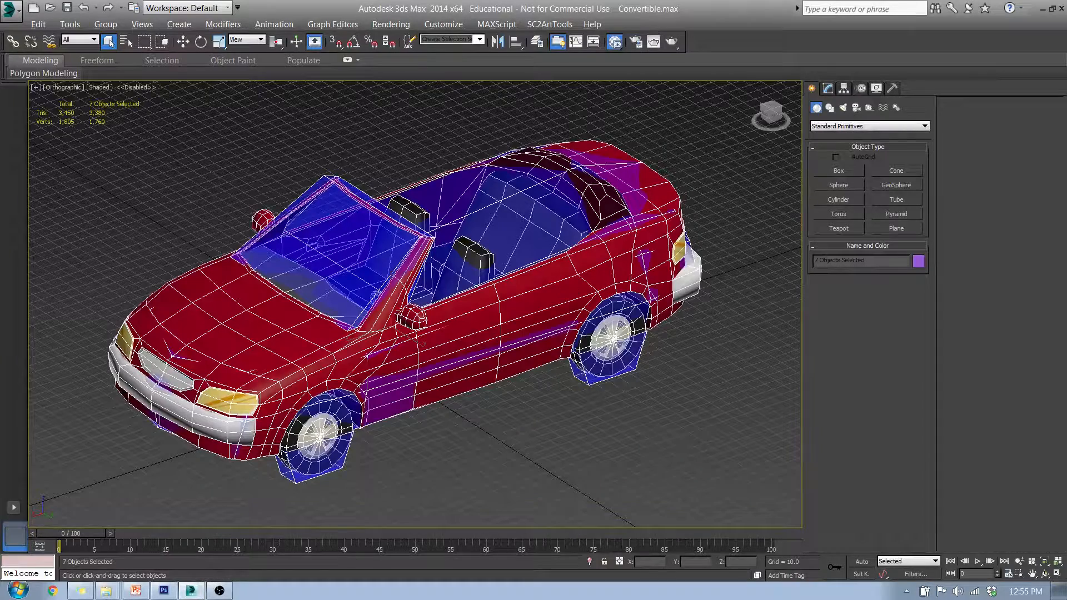
Step: Look over the scene materials and sample slots in the Slate Material Editor, and close it
click(614, 42)
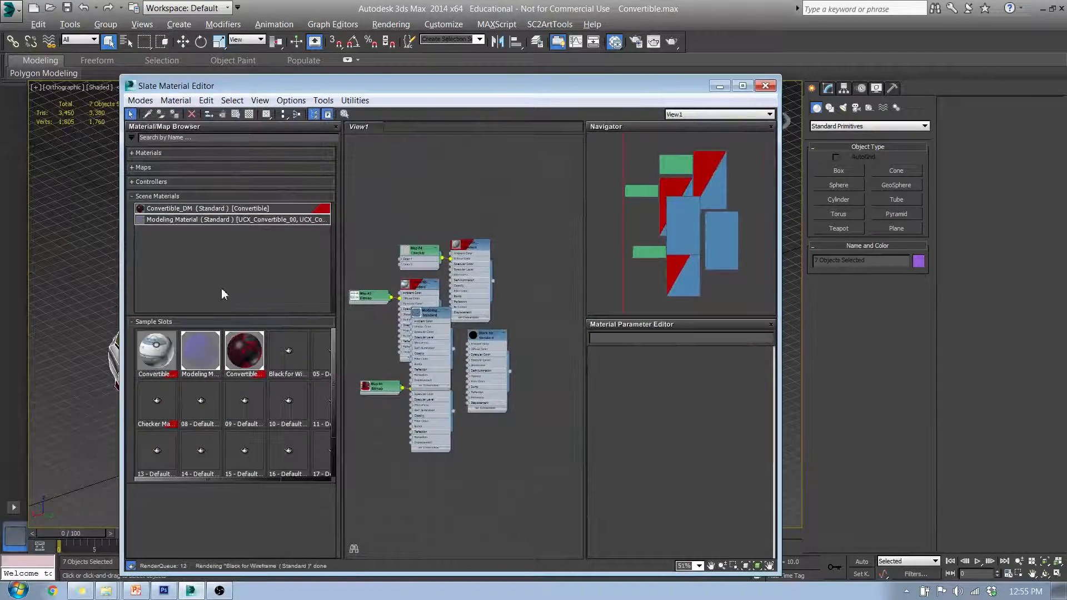
click(169, 358)
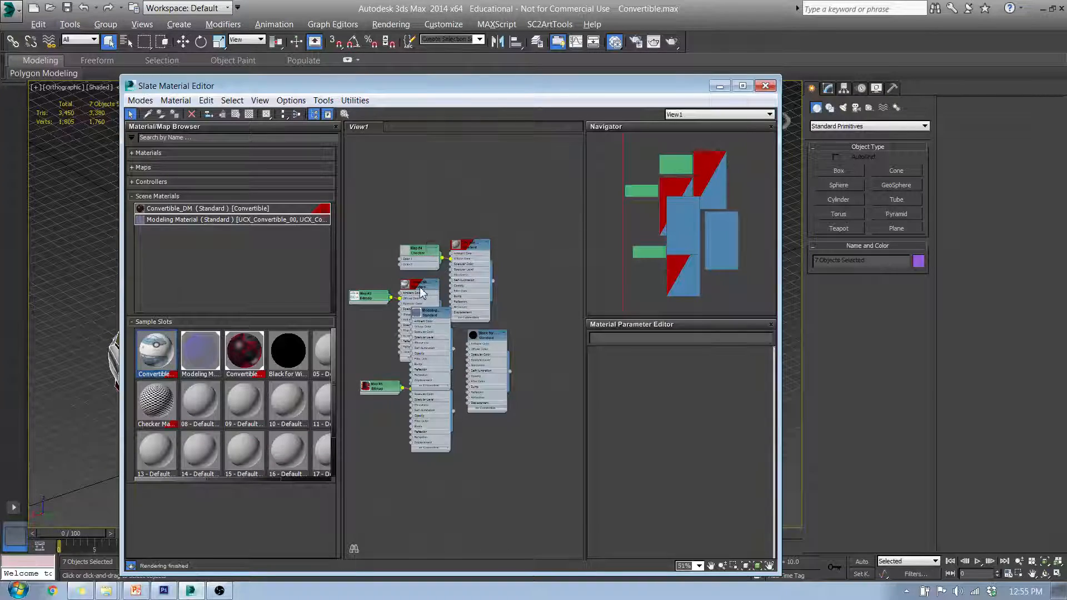
click(766, 86)
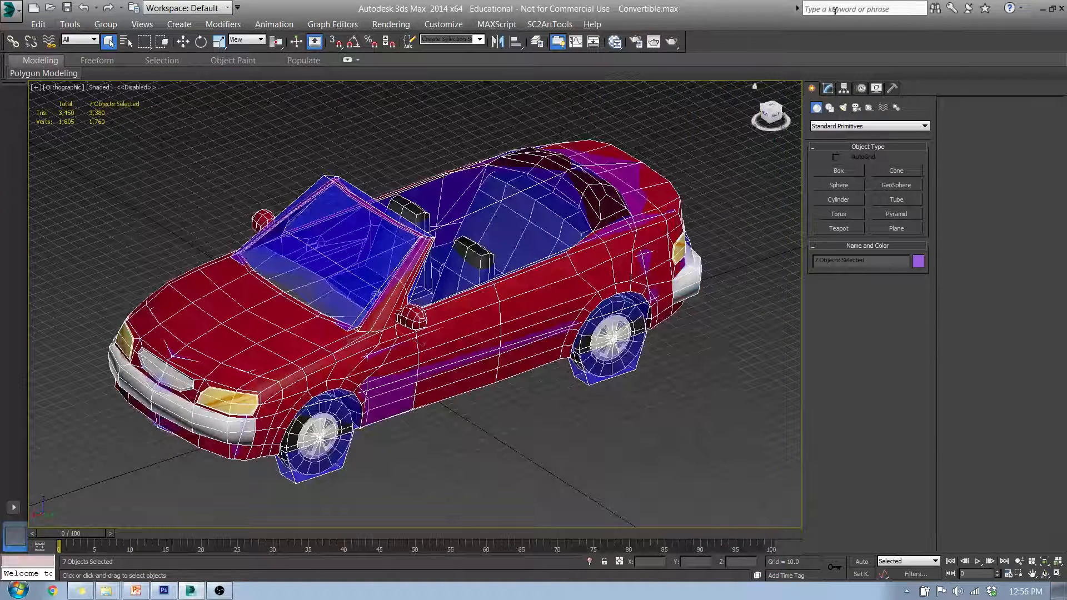
Step: Switch to Photoshop to view the UV wireframe over the Convertible_DM.psd texture, and return to 3ds Max
click(1043, 9)
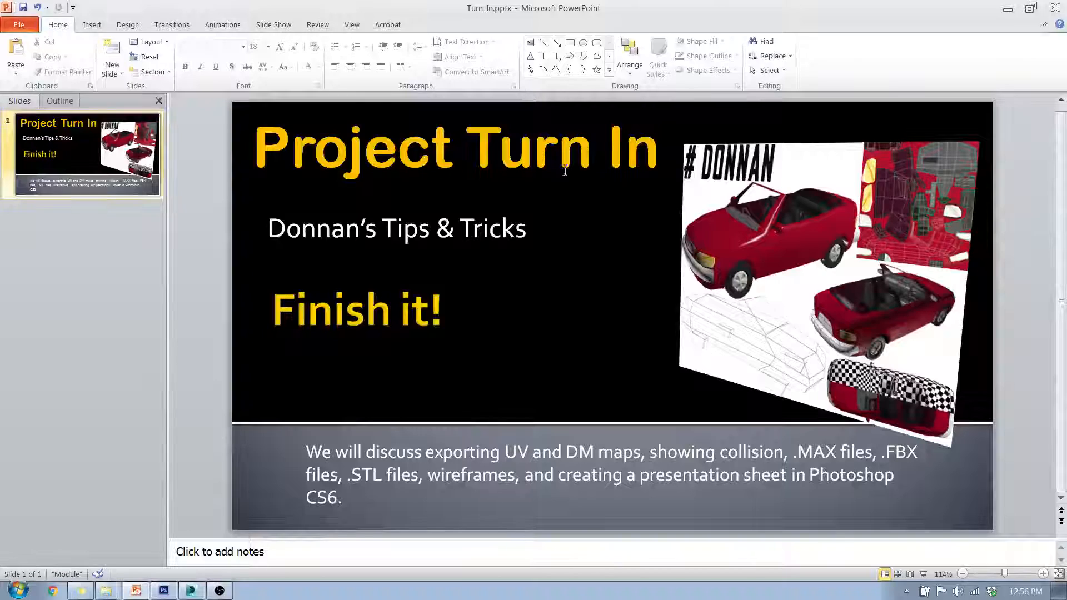
click(1008, 10)
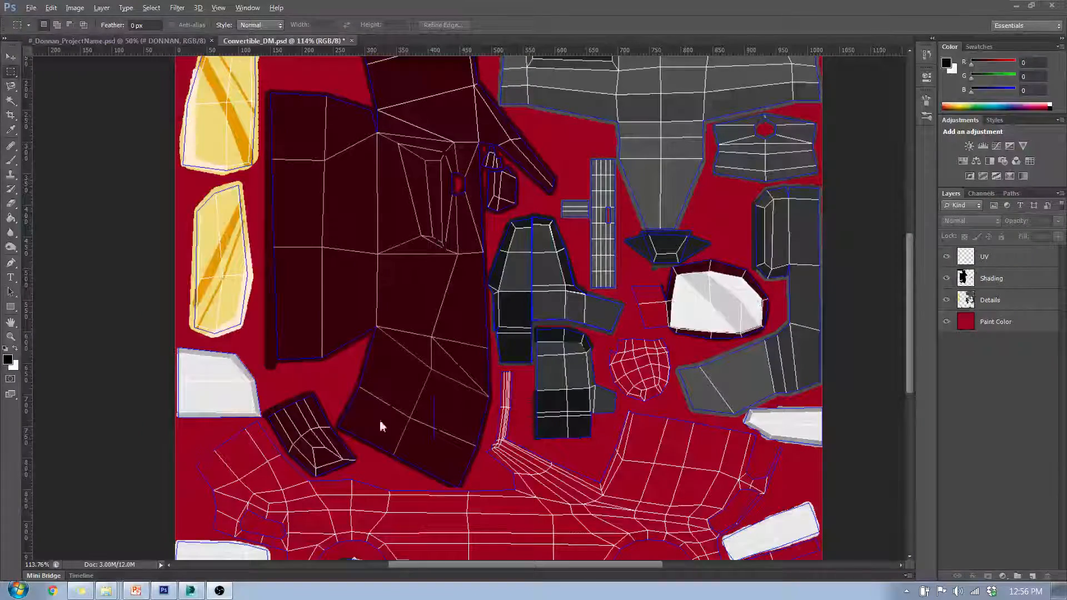
drag(809, 7, 513, 1)
click(190, 591)
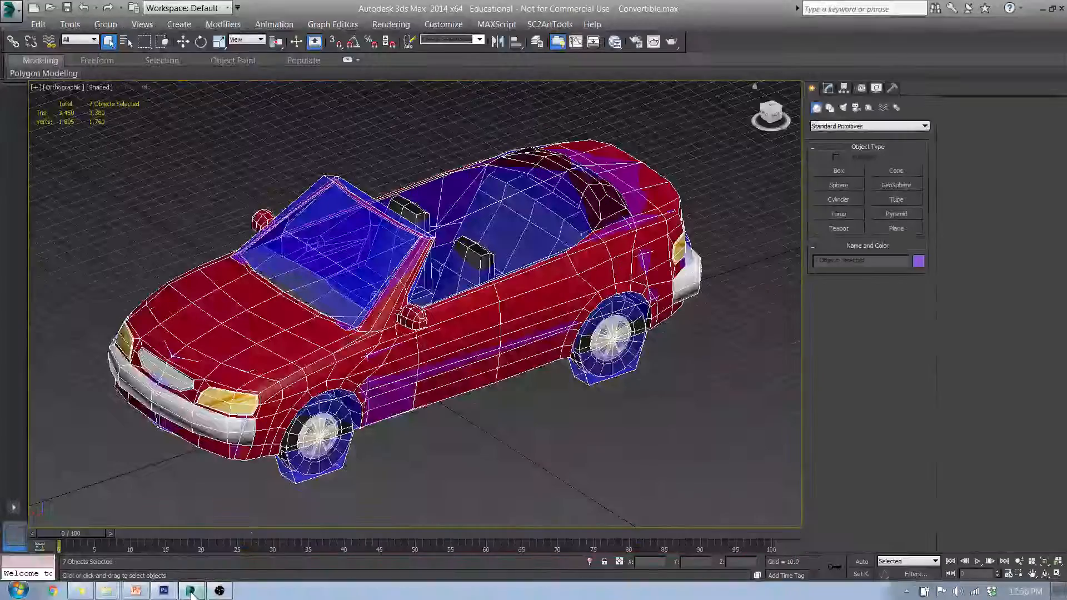
Step: Select only the Convertible mesh and add an Unwrap UVW modifier above its Skin modifier
click(656, 197)
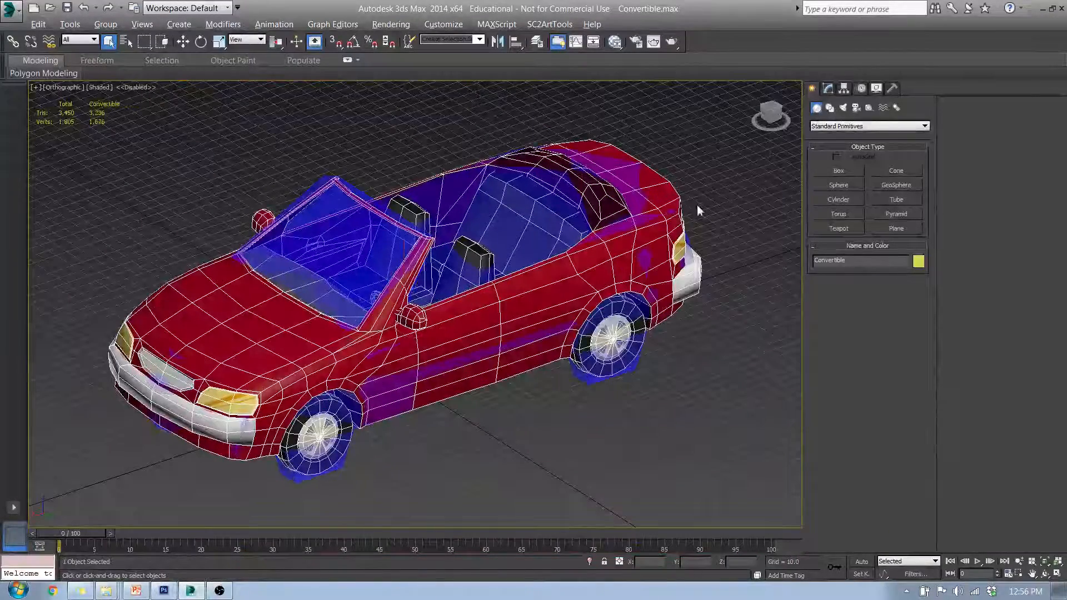
click(709, 168)
click(678, 208)
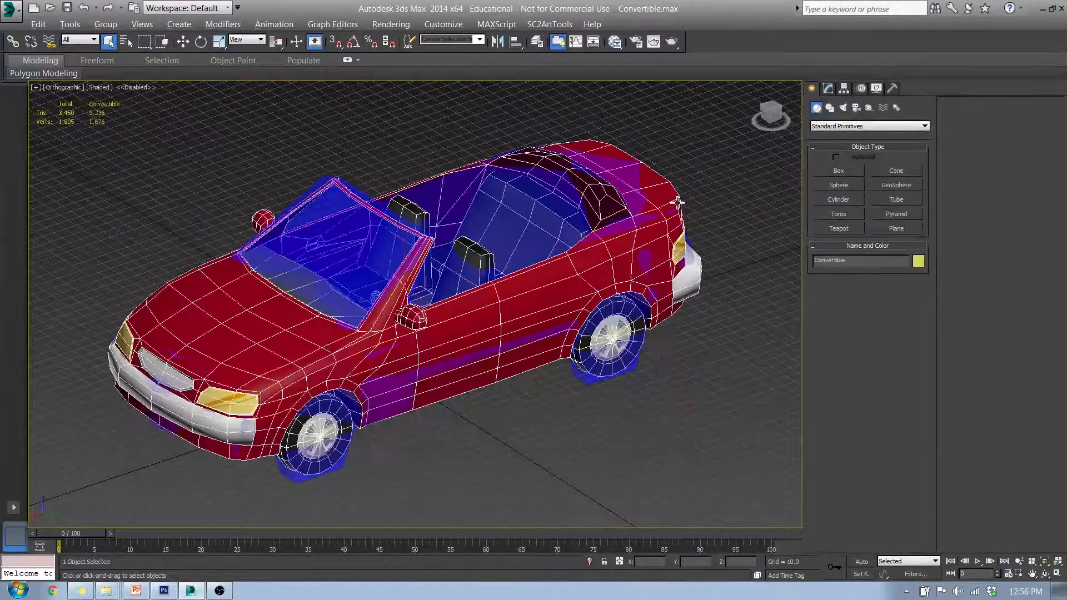
click(829, 90)
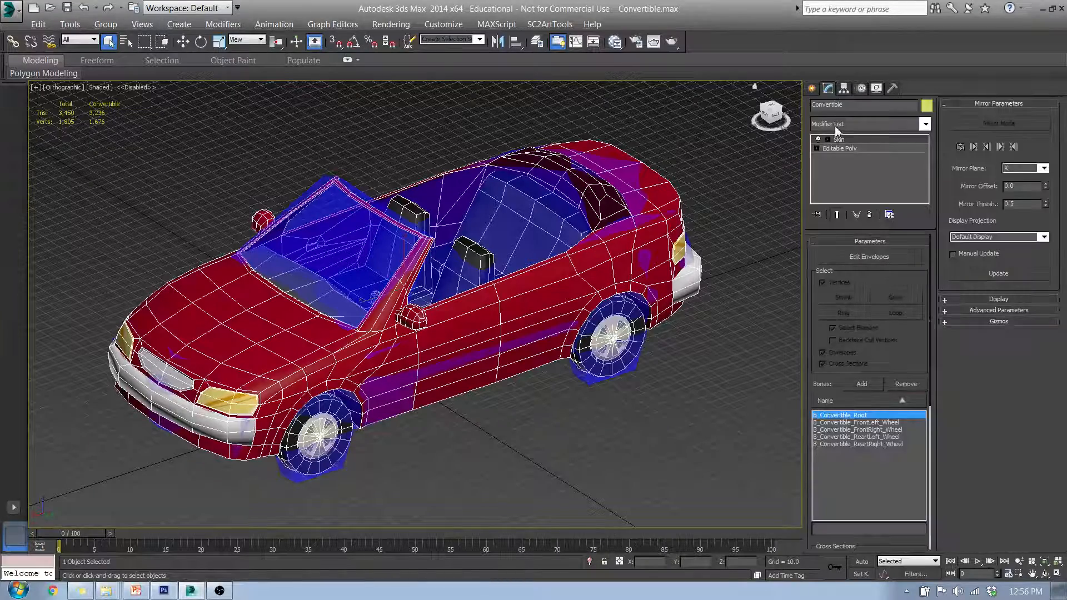
click(837, 125)
key(u)
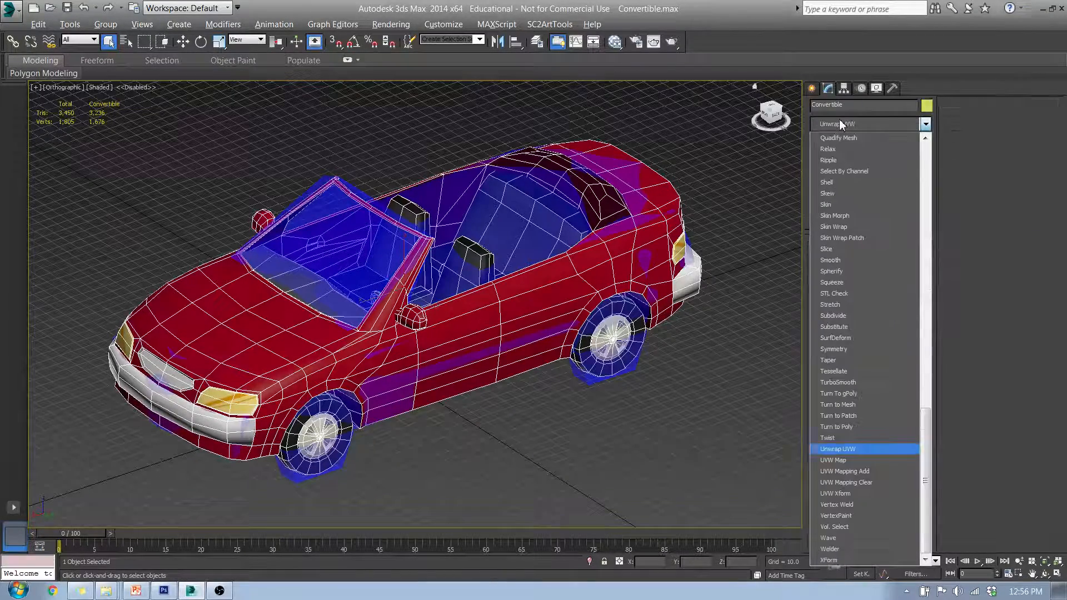
key(Return)
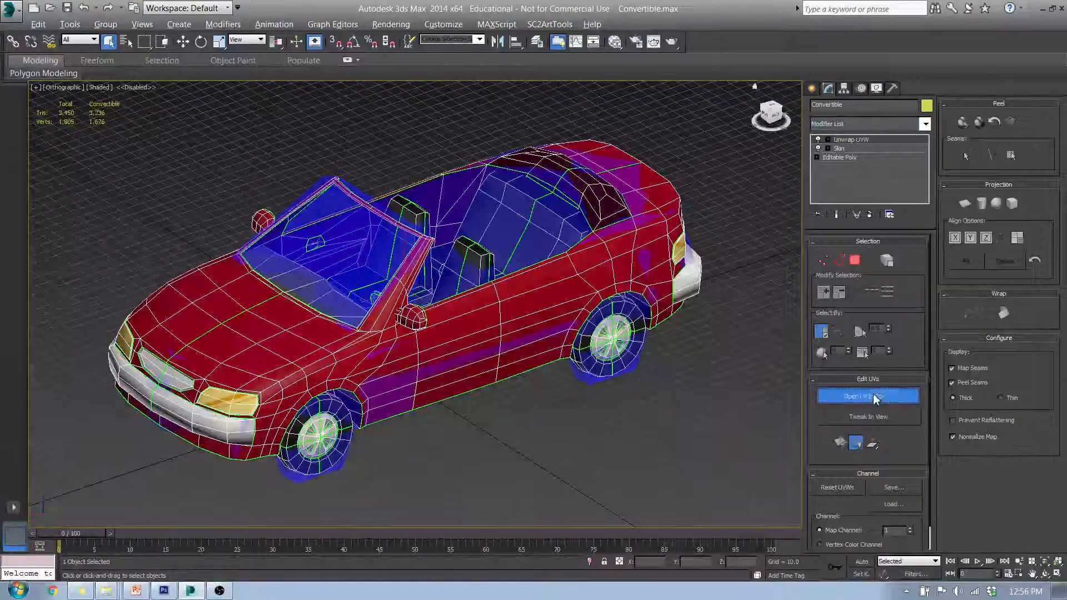
Step: Bring up the mesh's UV layout in a full-screen UV editor and select all its polygons
click(876, 397)
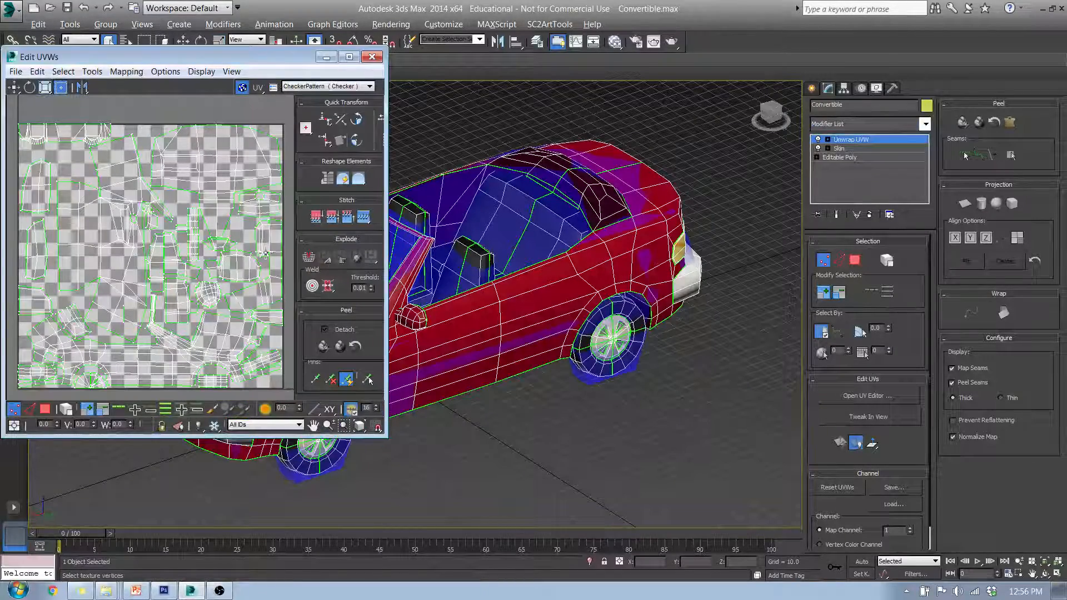
click(44, 411)
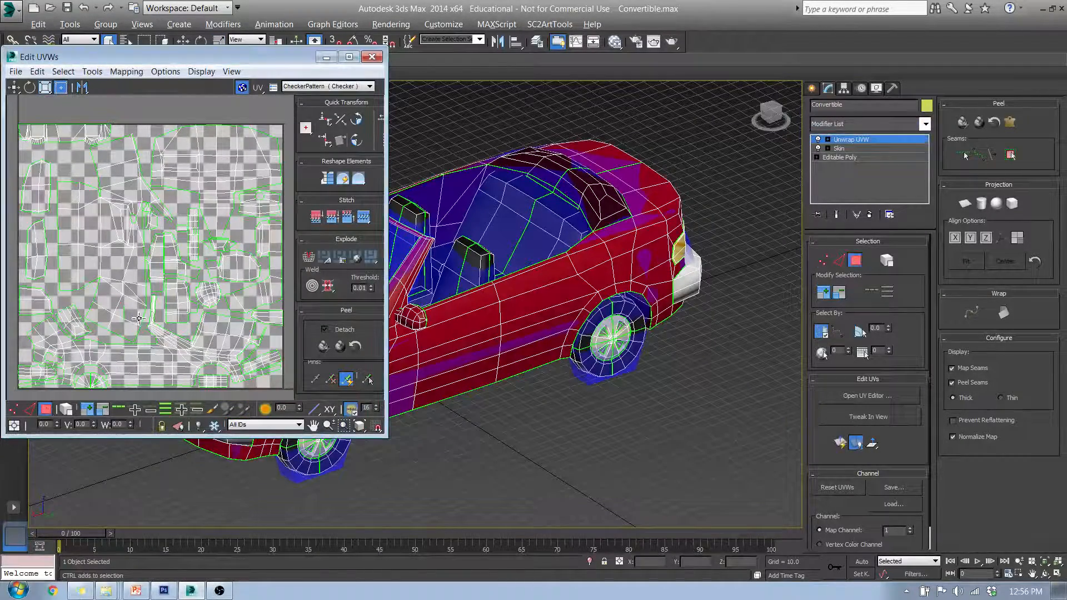
key(ctrl+a)
click(351, 57)
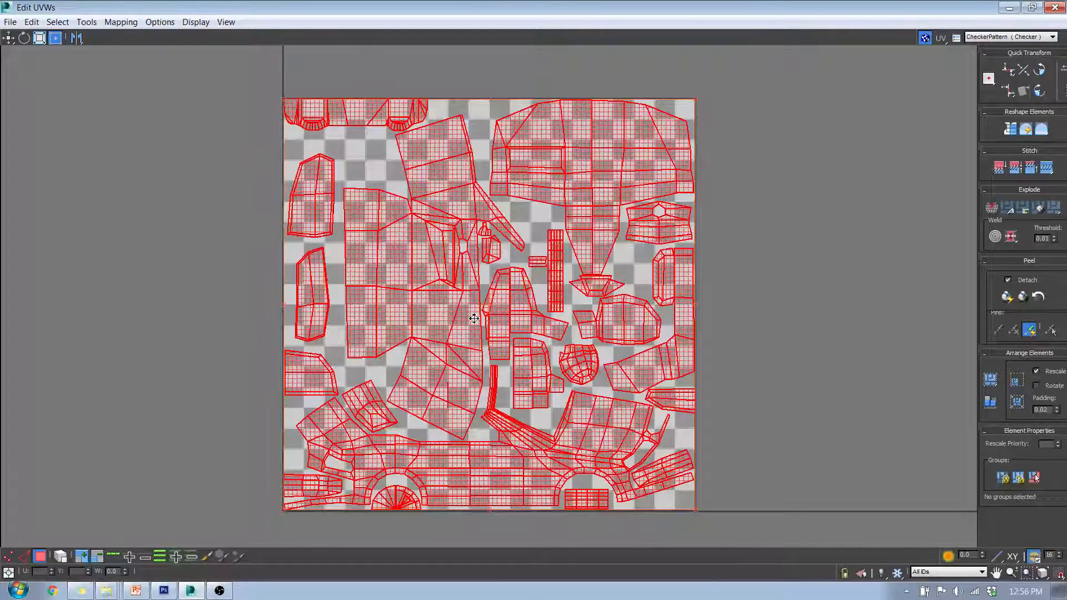
Step: Examine the UV islands up close, checking the polygon around the stray vertical seam in the angled lower island
scroll(455, 408, up, 10)
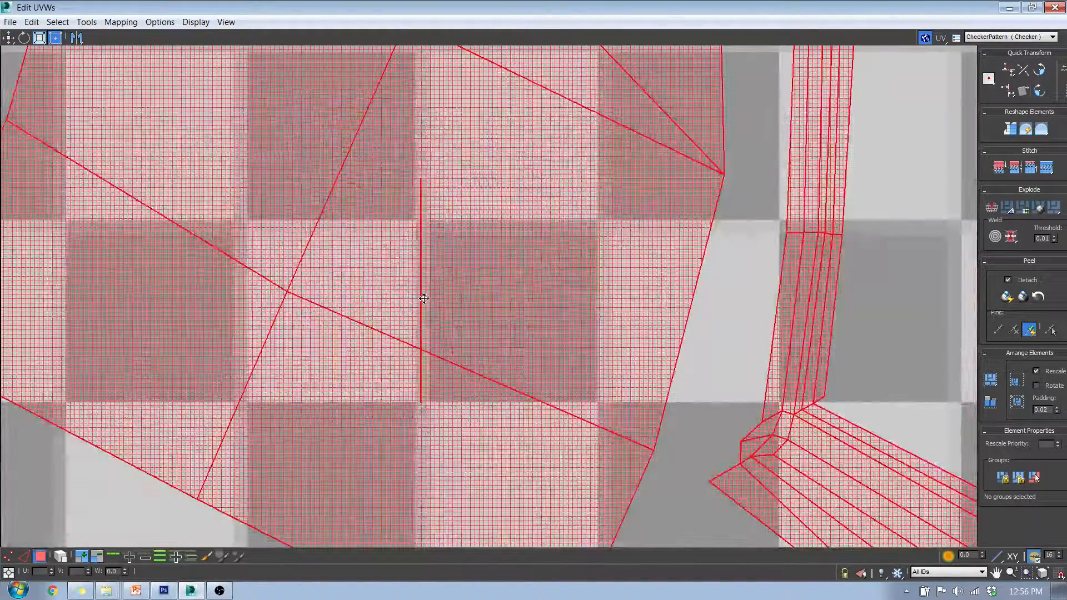
click(41, 561)
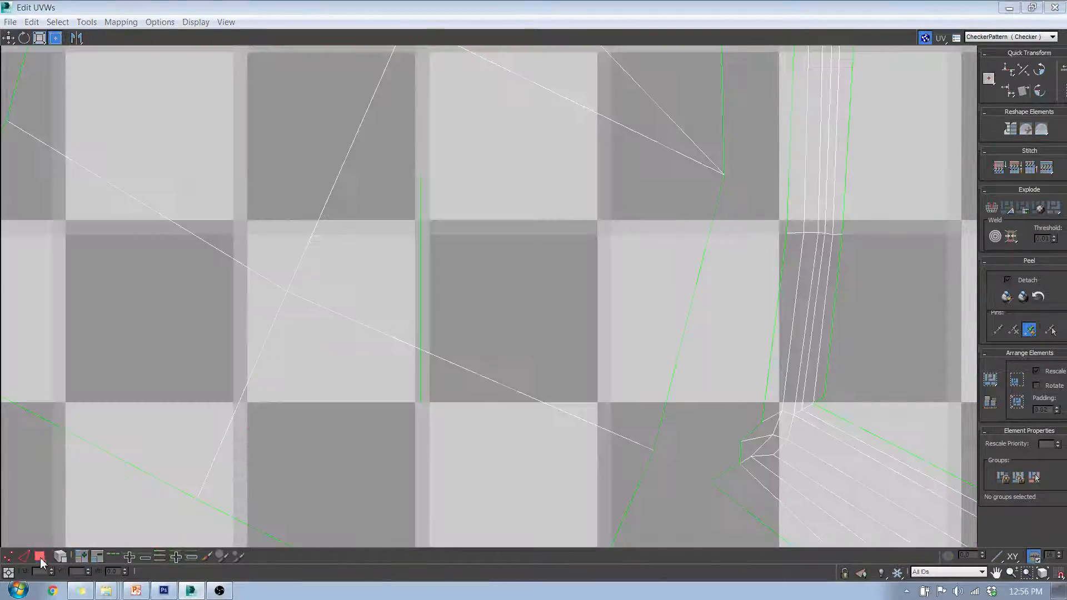
click(40, 559)
scroll(94, 469, down, 6)
scroll(97, 470, down, 4)
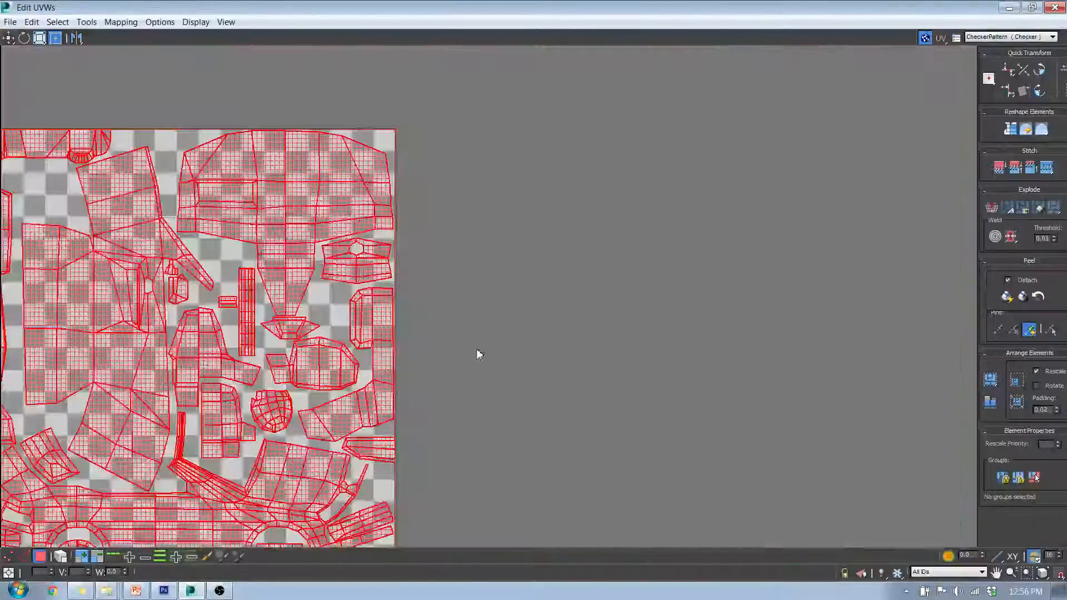
click(478, 355)
scroll(132, 467, up, 8)
click(144, 379)
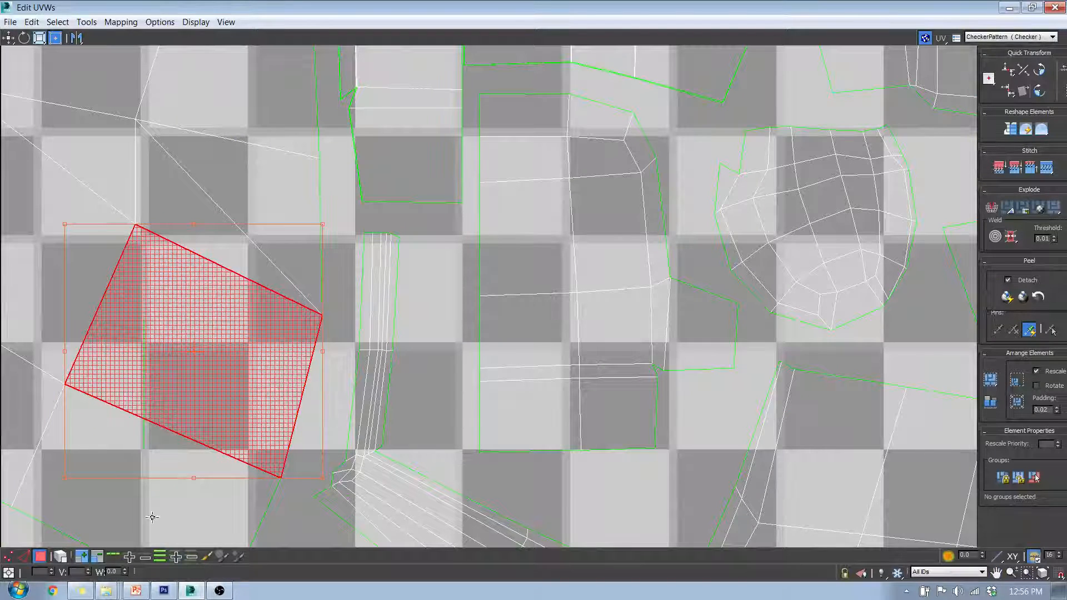
scroll(356, 311, down, 10)
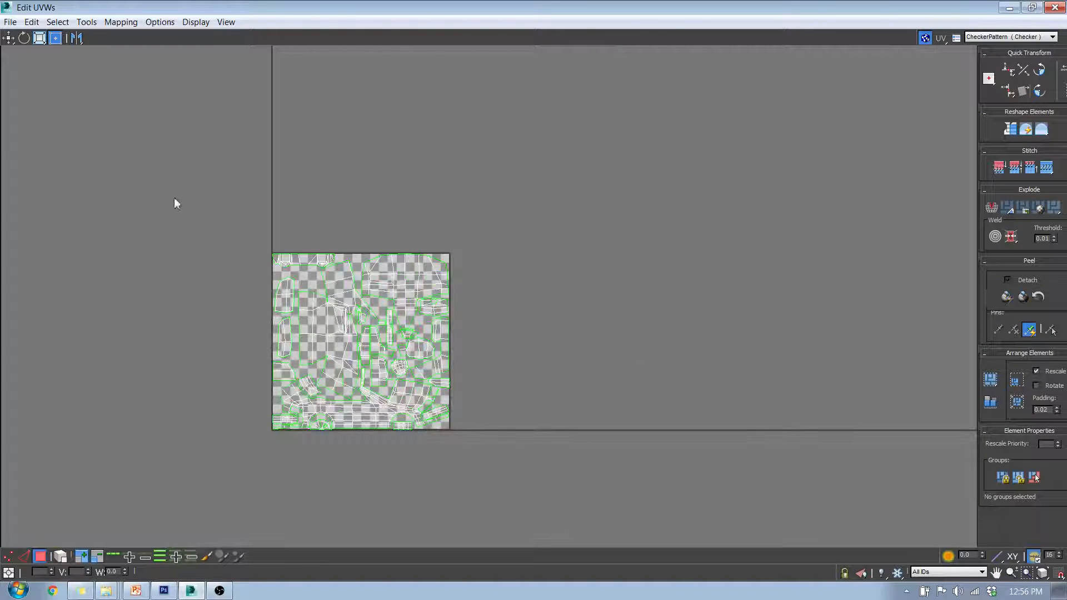
Step: Select the entire UV layout and set the UVW template render size to 2048 by 2048
drag(177, 202, 509, 499)
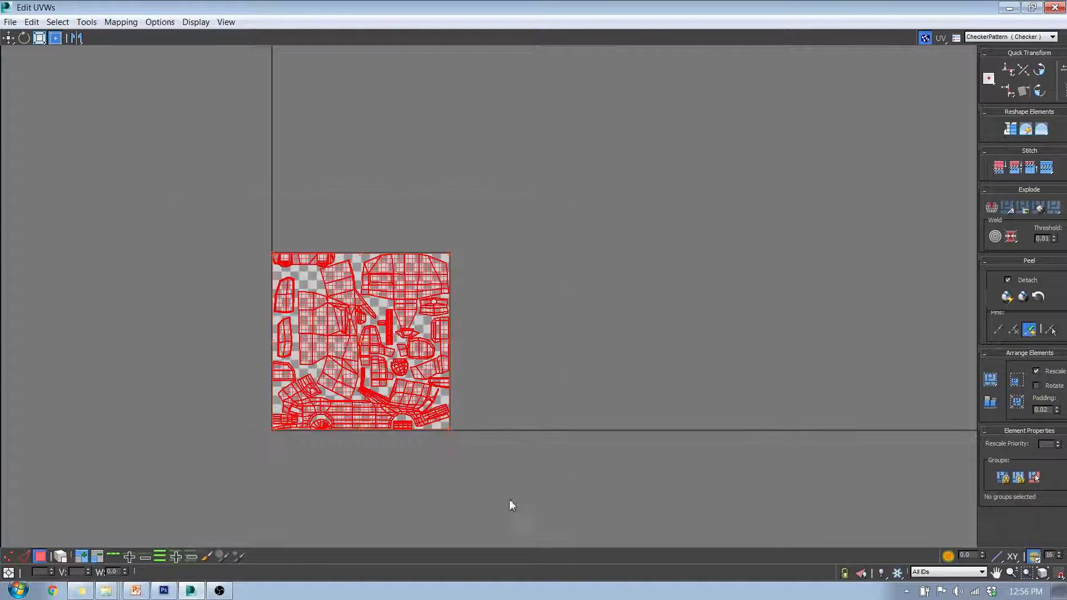
click(10, 24)
mouse_move(92, 24)
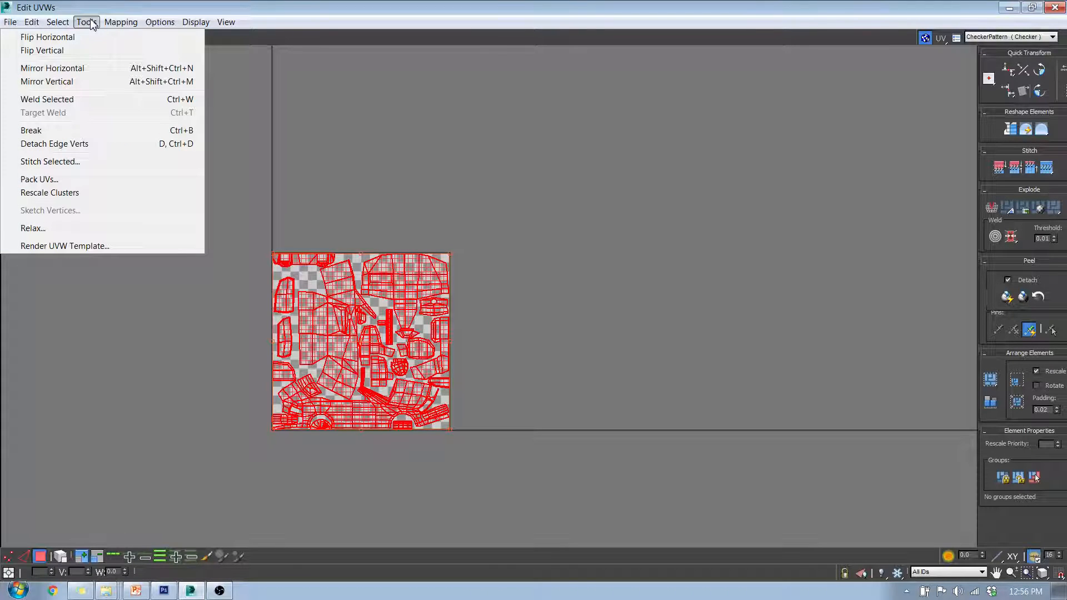
click(82, 247)
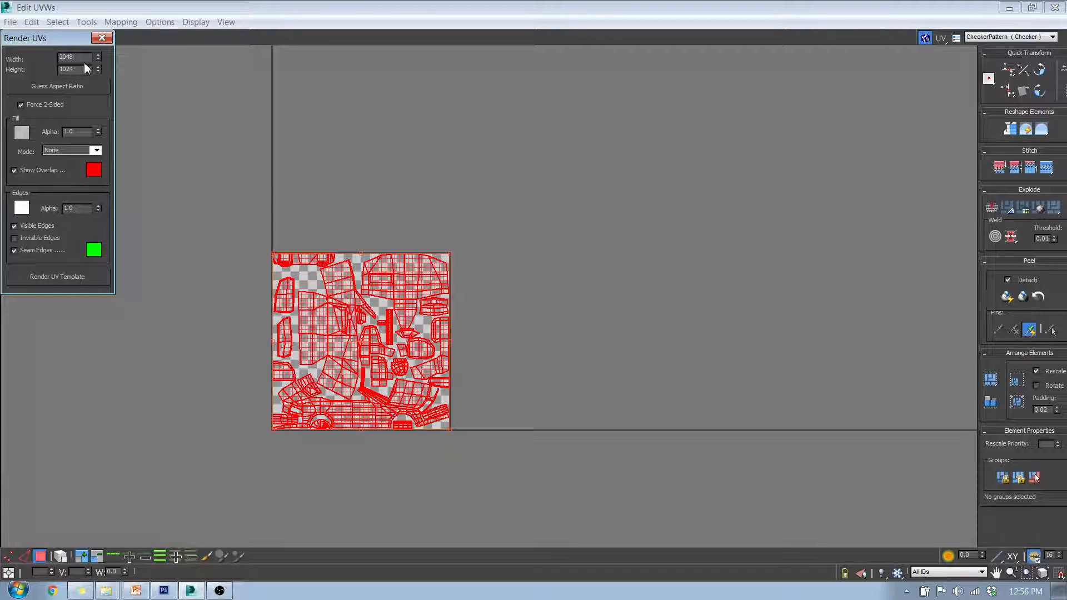
key(Tab)
text(2048)
key(Return)
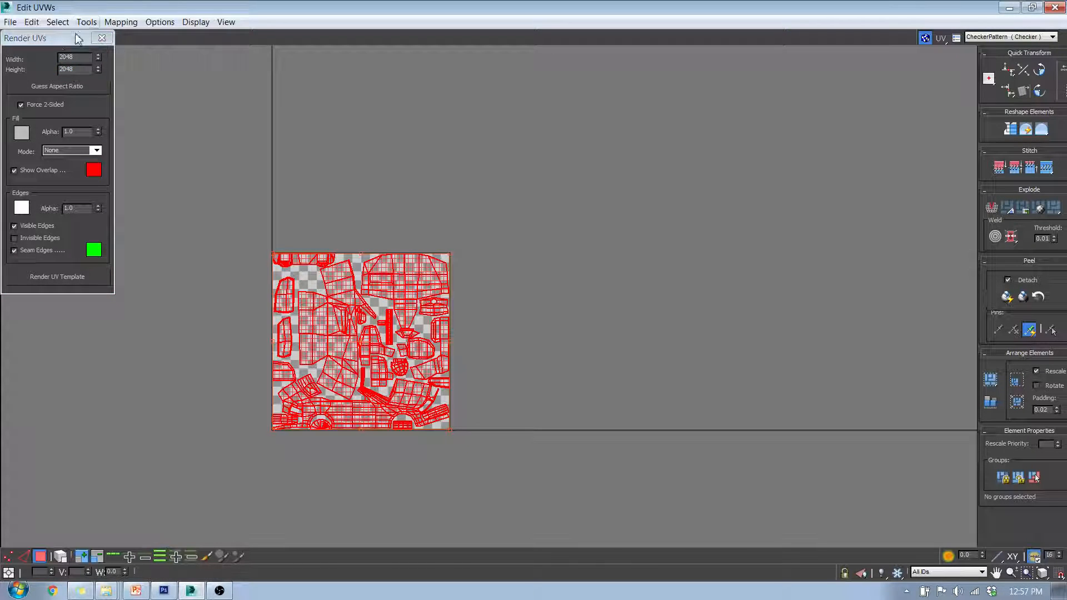
Step: Render the UV template, minimize the UV editor, and move the rendered map fully into view
drag(56, 38, 135, 44)
click(141, 282)
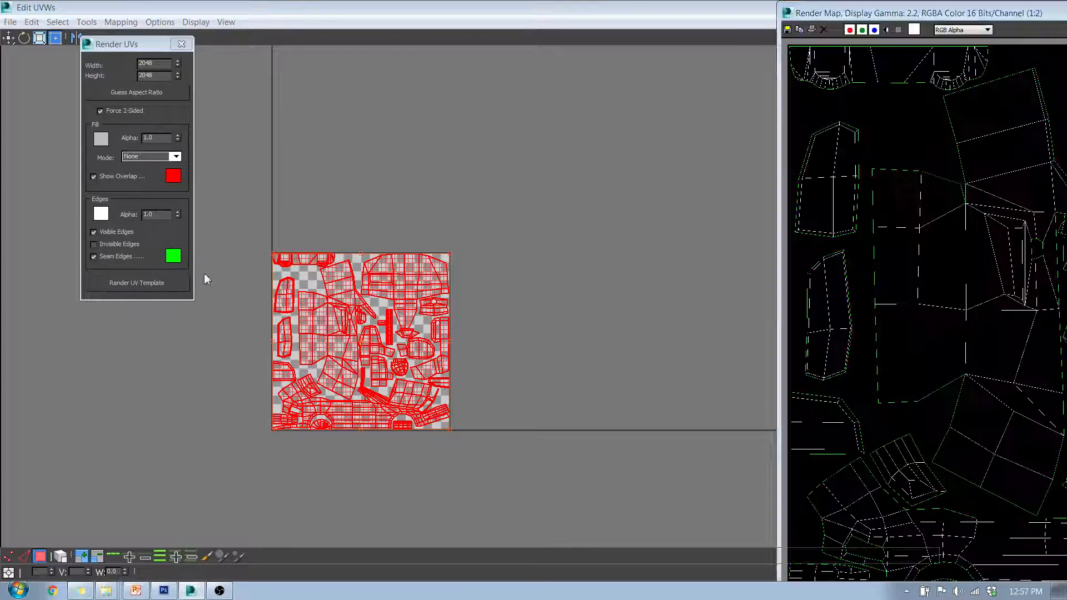
click(205, 272)
click(1000, 8)
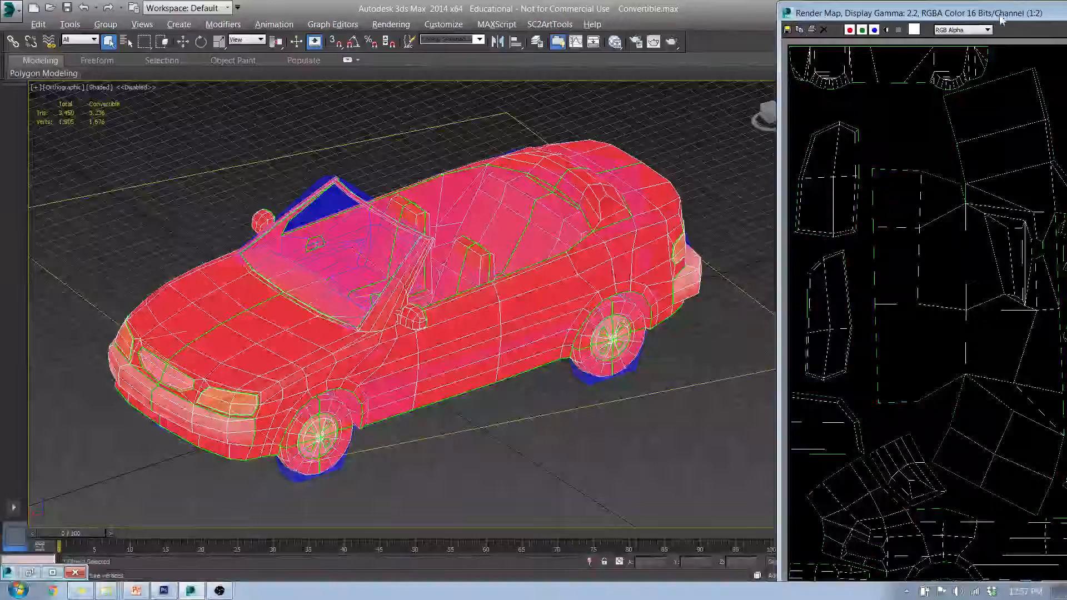
drag(834, 12, 401, 26)
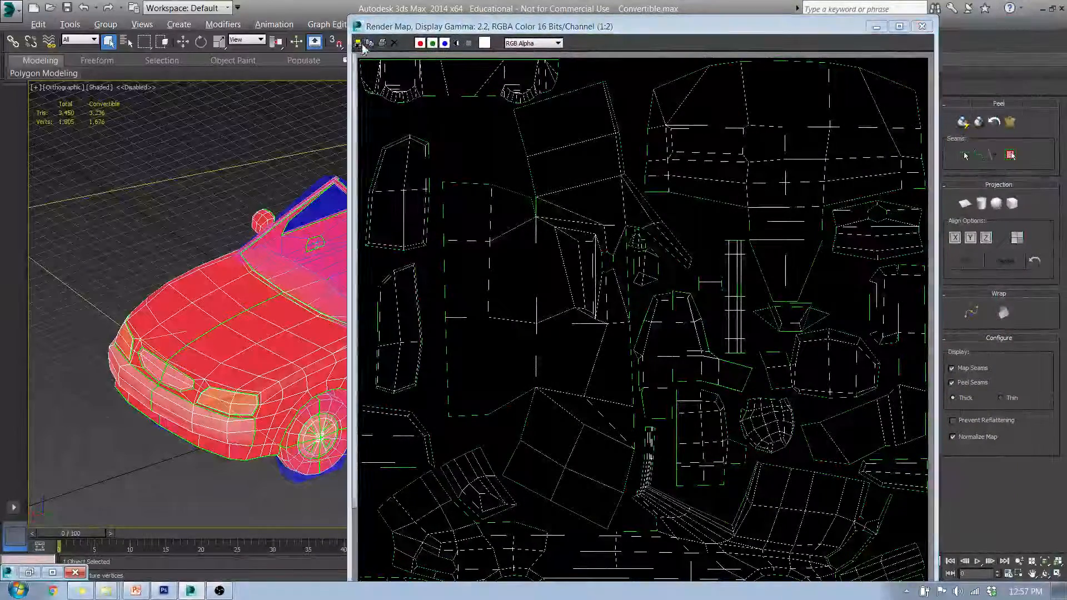
Step: Set up saving the rendered UV map as a PNG image named COnvertible_UV in the desktop's Convertible_TurnIn folder
click(358, 44)
click(662, 87)
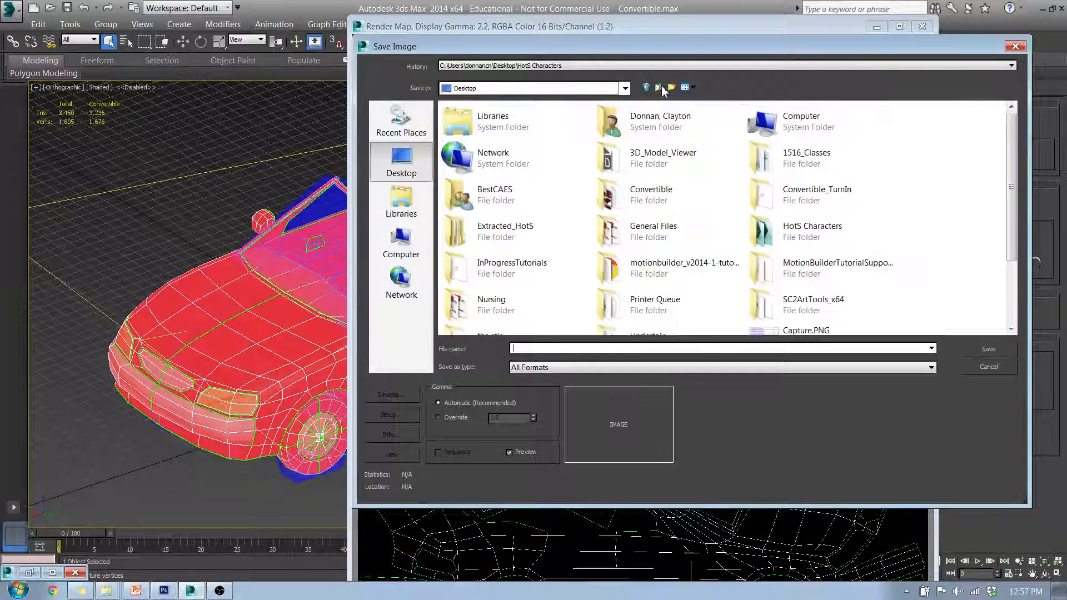
double_click(790, 196)
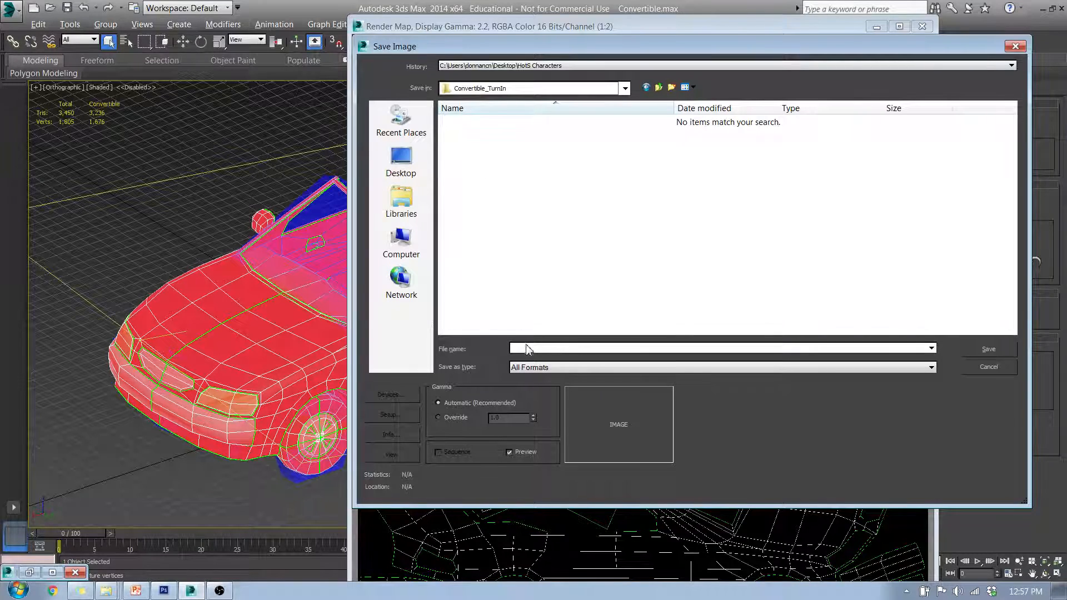
click(540, 348)
text(COnvertible_UV)
click(527, 368)
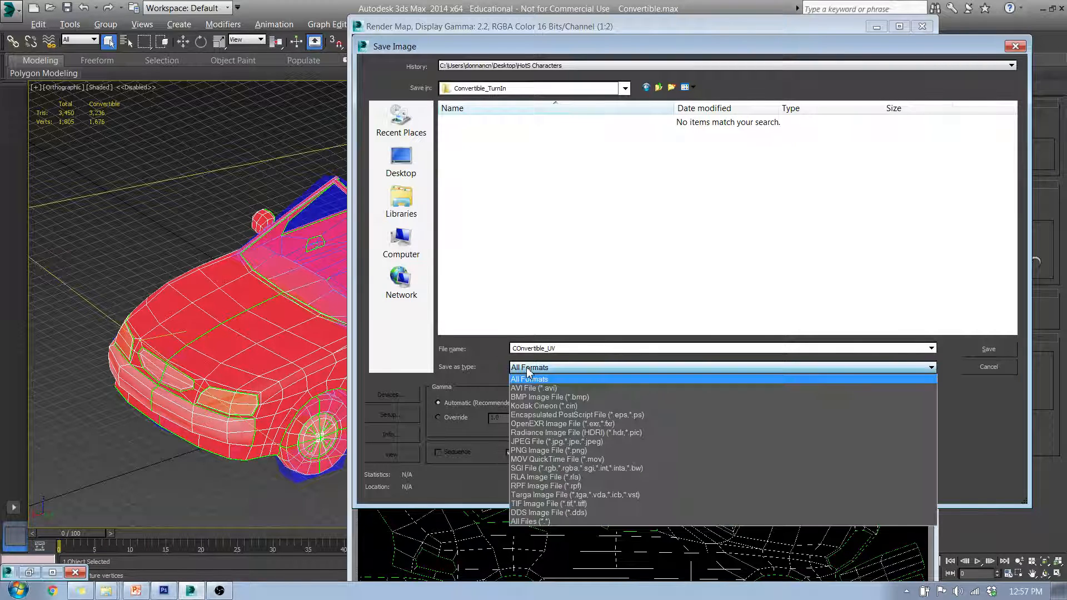
click(539, 452)
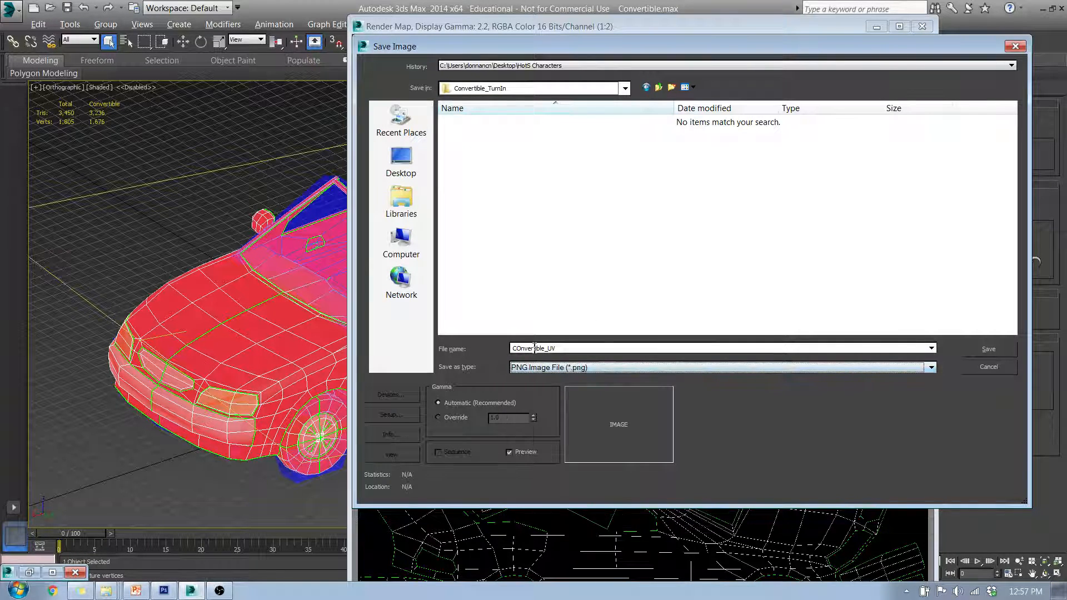
Step: Correct the file name to Convertible_UV, save the PNG as RGB 24 bit with alpha channel, and close the rendered map
double_click(520, 348)
click(522, 348)
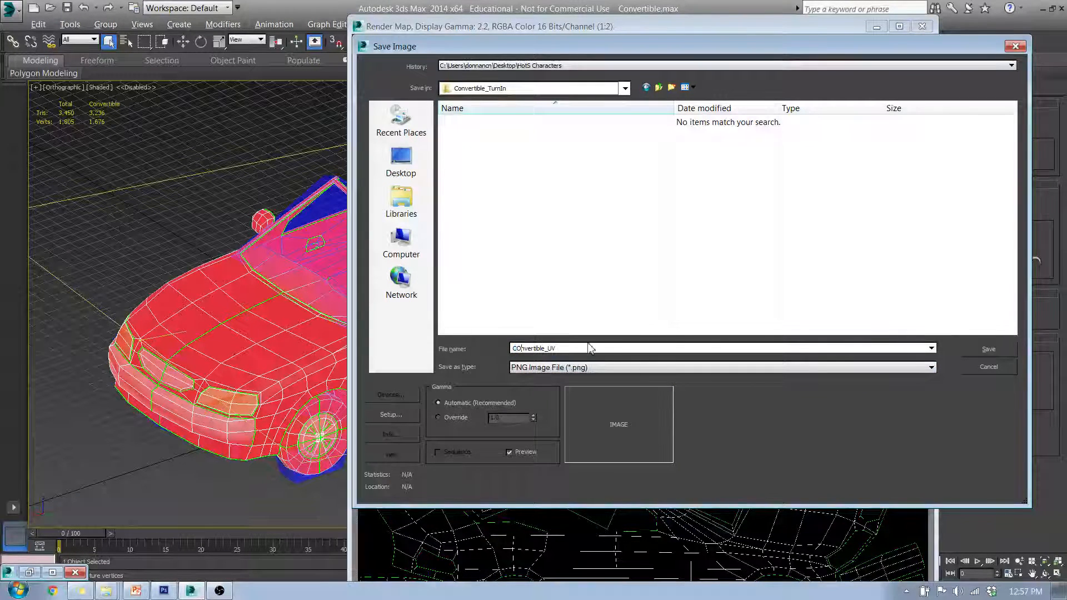
key(BackSpace)
text(o)
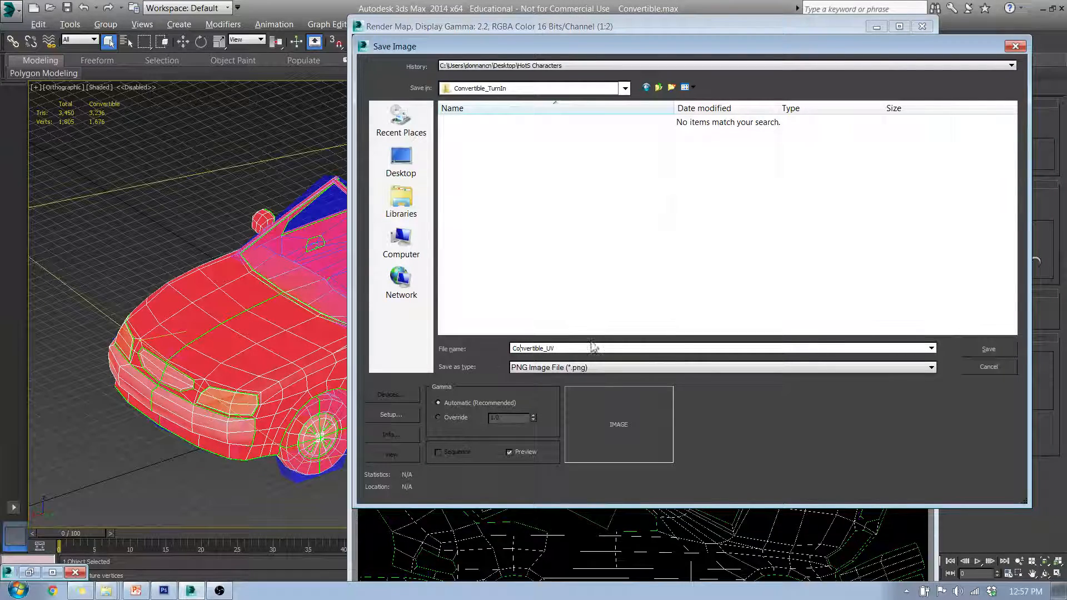
click(999, 350)
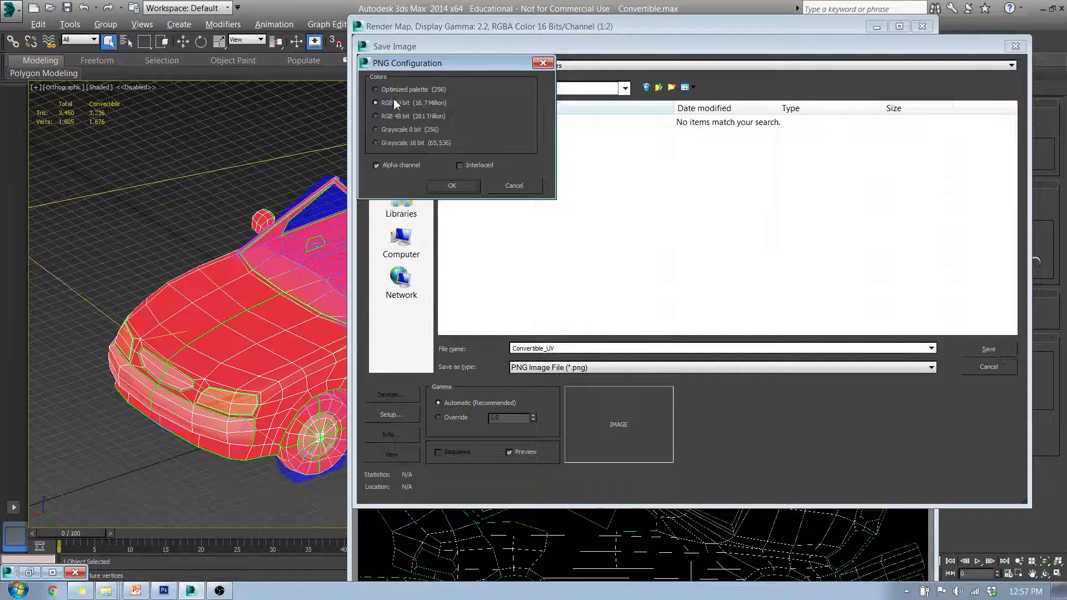
click(459, 189)
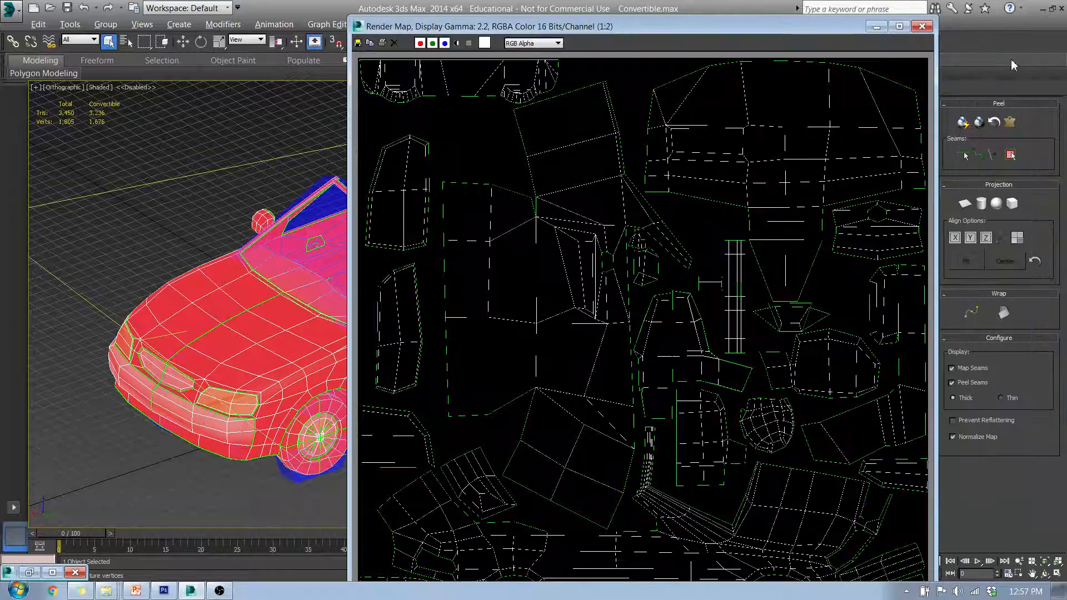
click(924, 28)
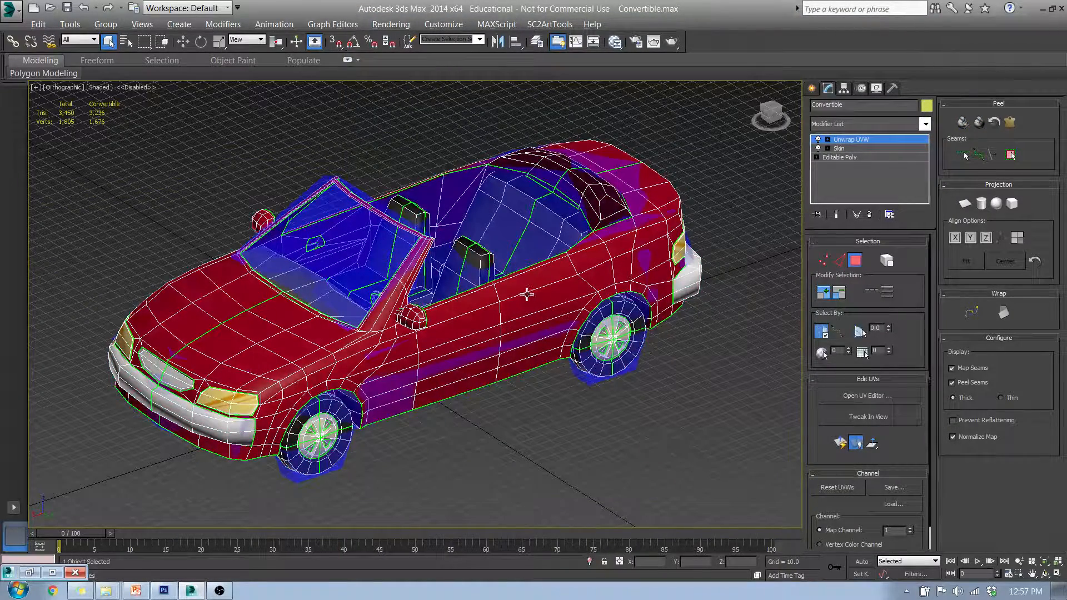
Step: Switch the viewport to perspective and frame the entire convertible large in a front three-quarter view
key(p)
alt+middle_drag(540, 306, 561, 275)
scroll(547, 284, down, 3)
middle_drag(552, 282, 538, 293)
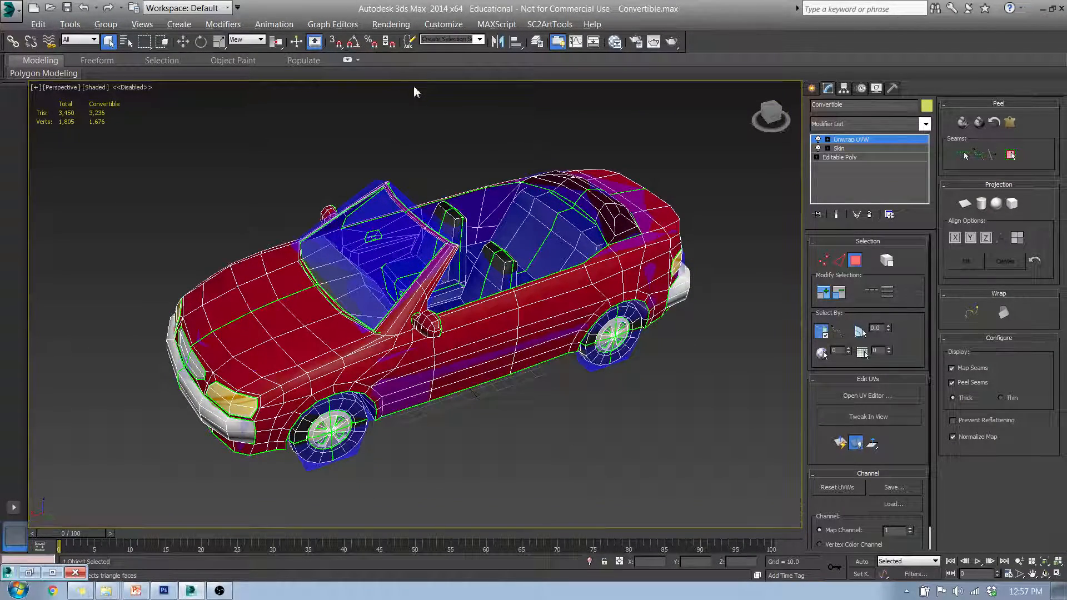
mouse_move(643, 236)
middle_down()
mouse_move(644, 217)
mouse_move(636, 236)
middle_up()
scroll(635, 234, up, 3)
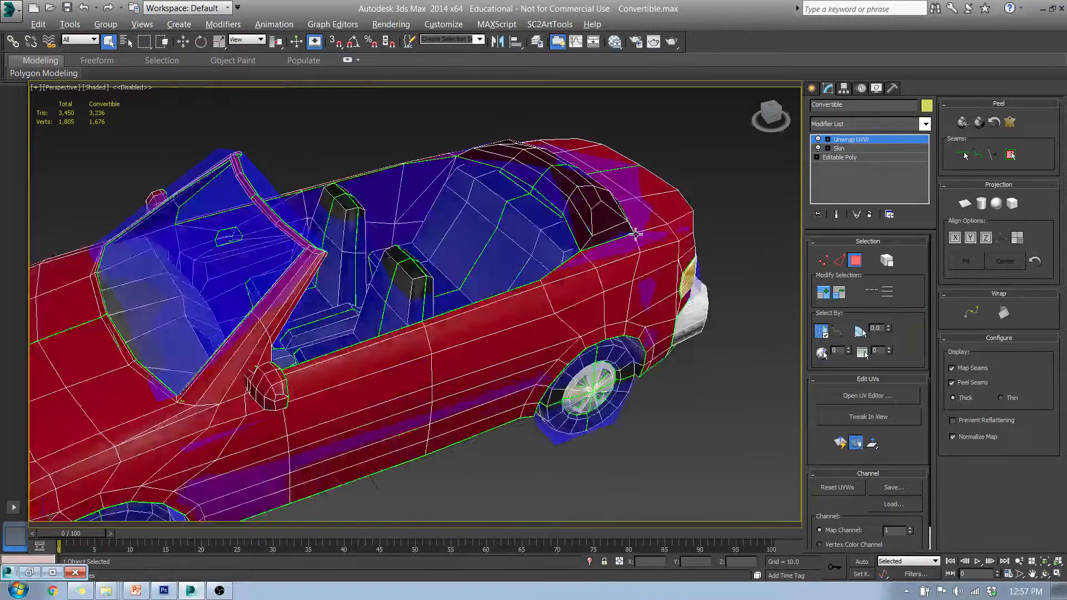
middle_drag(512, 307, 633, 259)
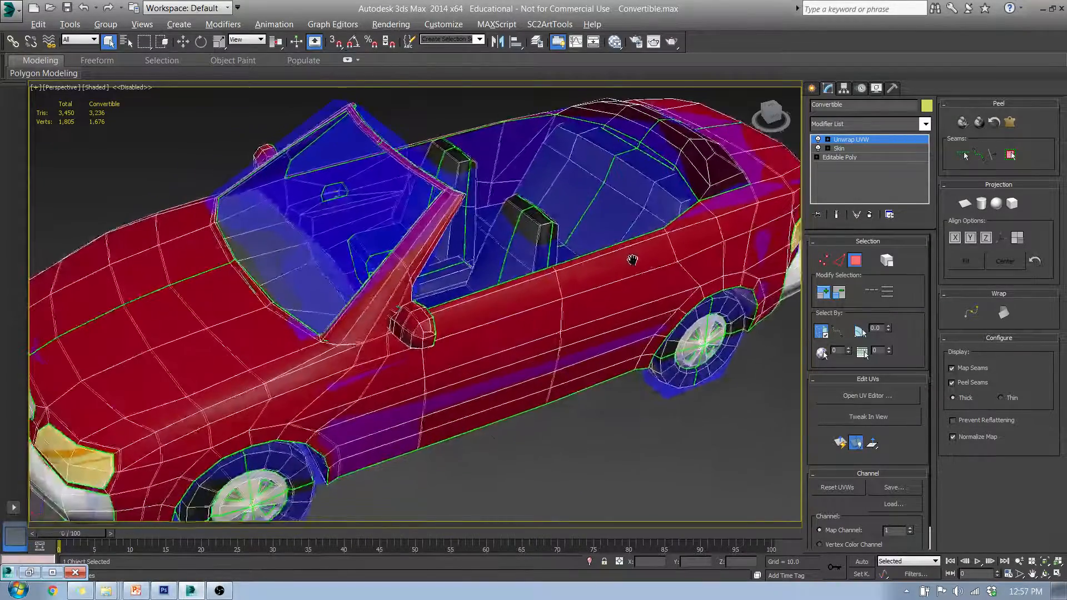
click(1021, 562)
drag(689, 360, 676, 355)
middle_drag(676, 357, 673, 340)
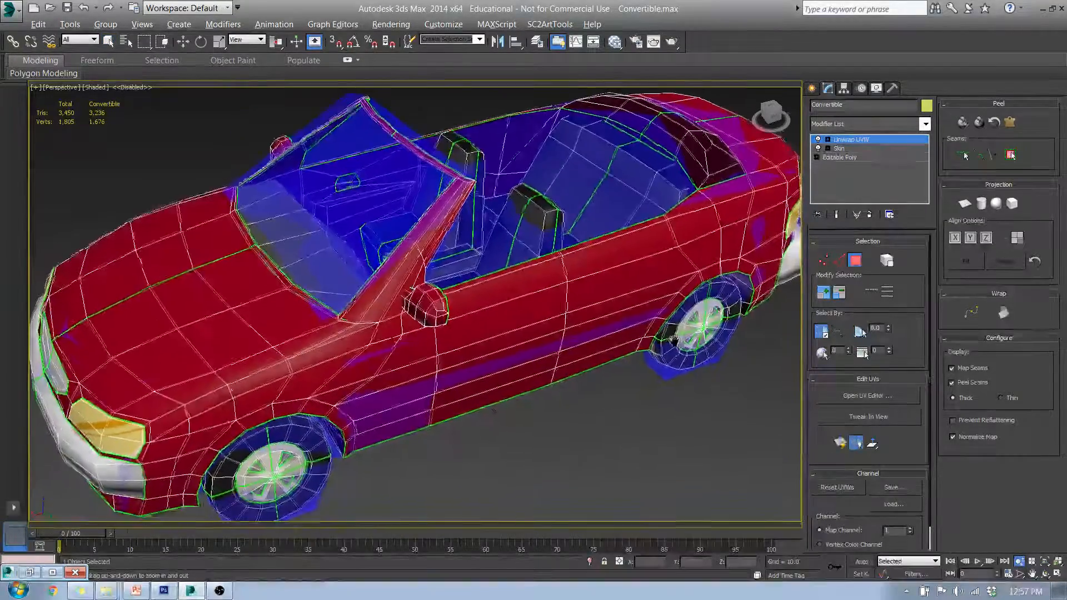
drag(674, 341, 675, 335)
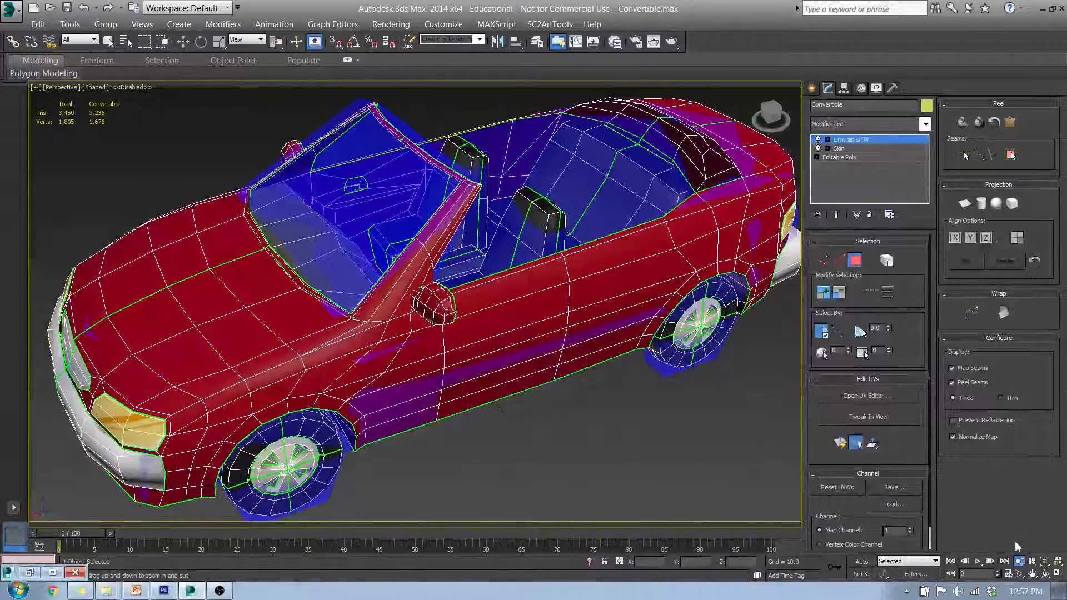
middle_drag(701, 376, 694, 377)
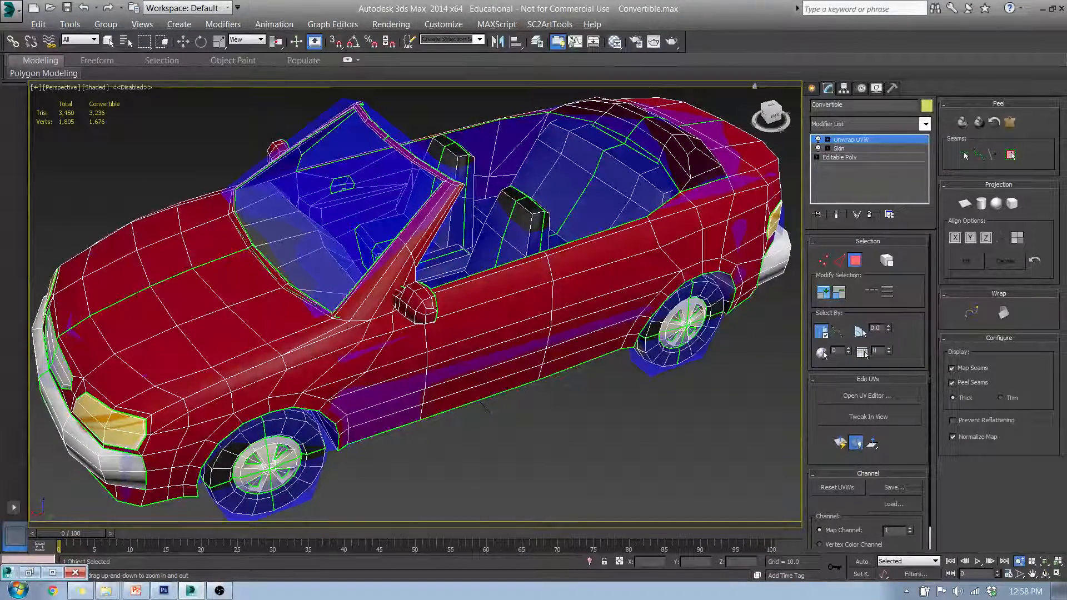
Step: Make the Collision layer and all its UCX_Convertible hulls, 00 through 05, non-renderable, and close the layer manager
click(536, 41)
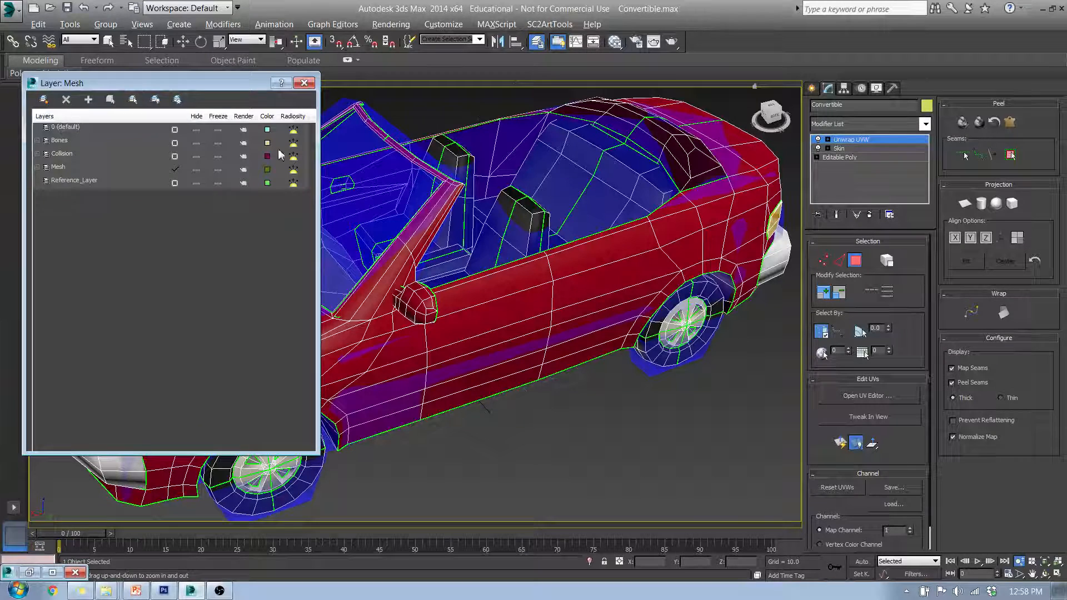
click(37, 155)
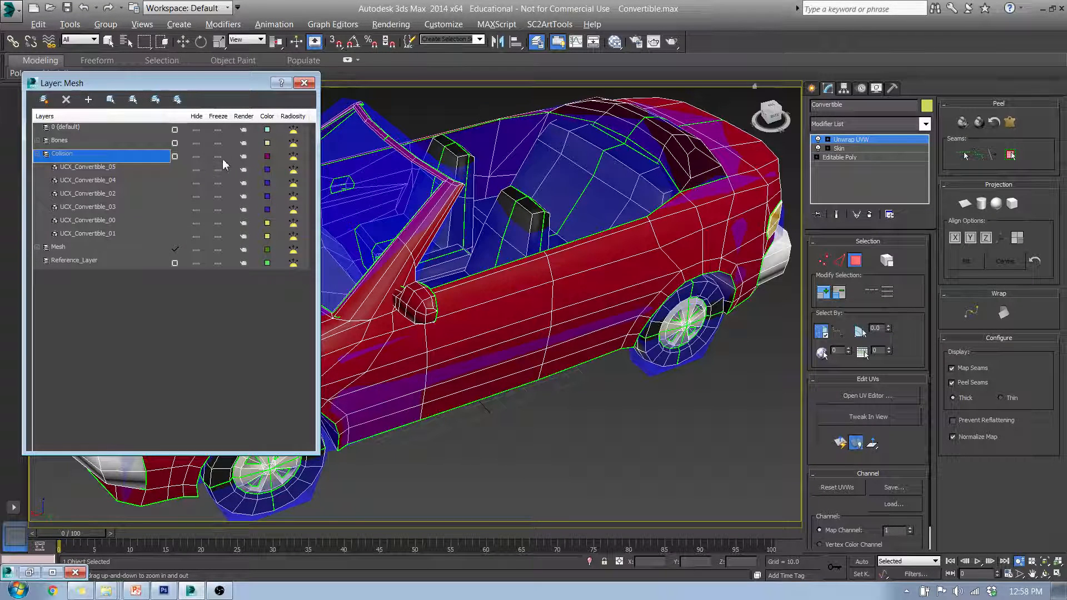
click(243, 170)
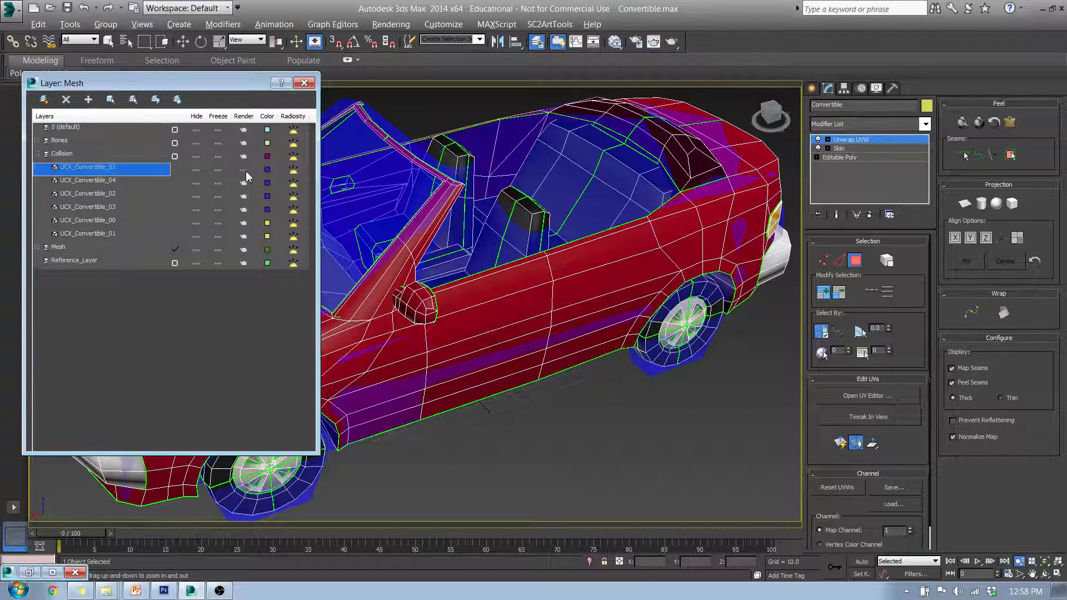
click(243, 183)
click(244, 197)
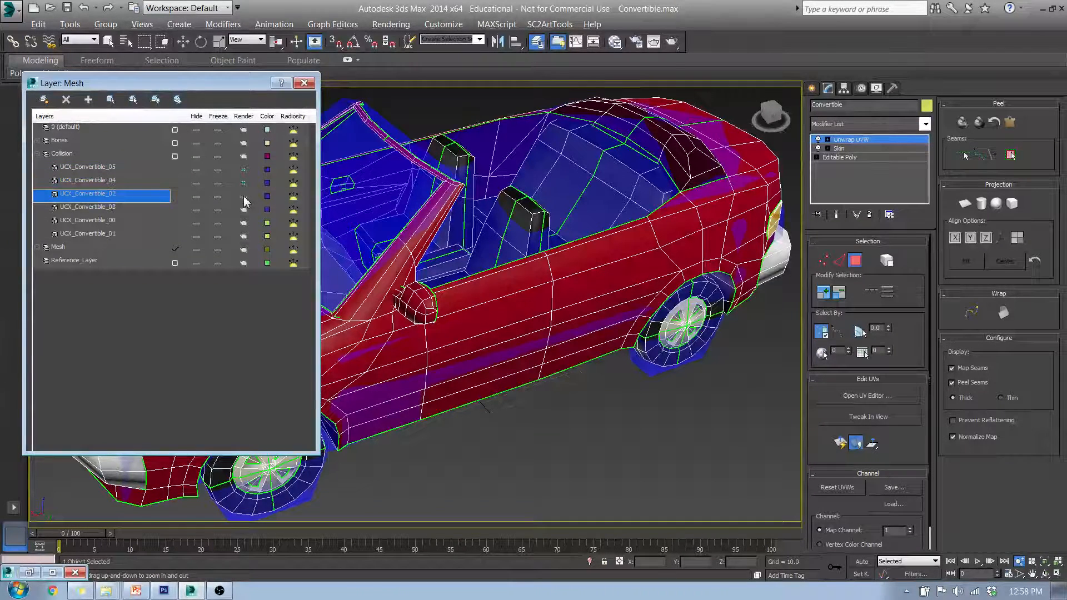
click(244, 210)
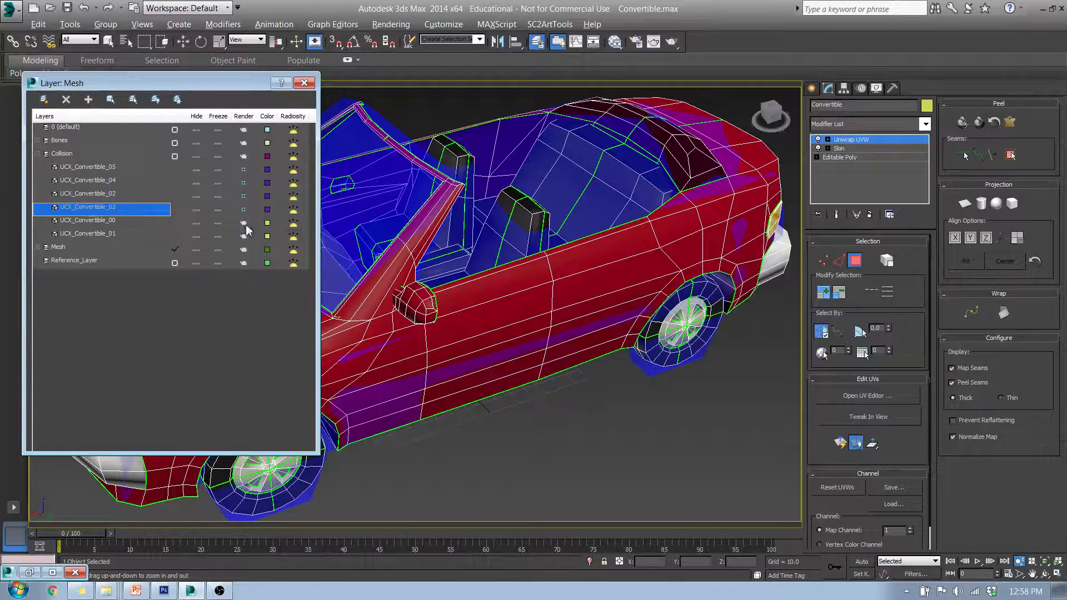
click(243, 224)
click(244, 237)
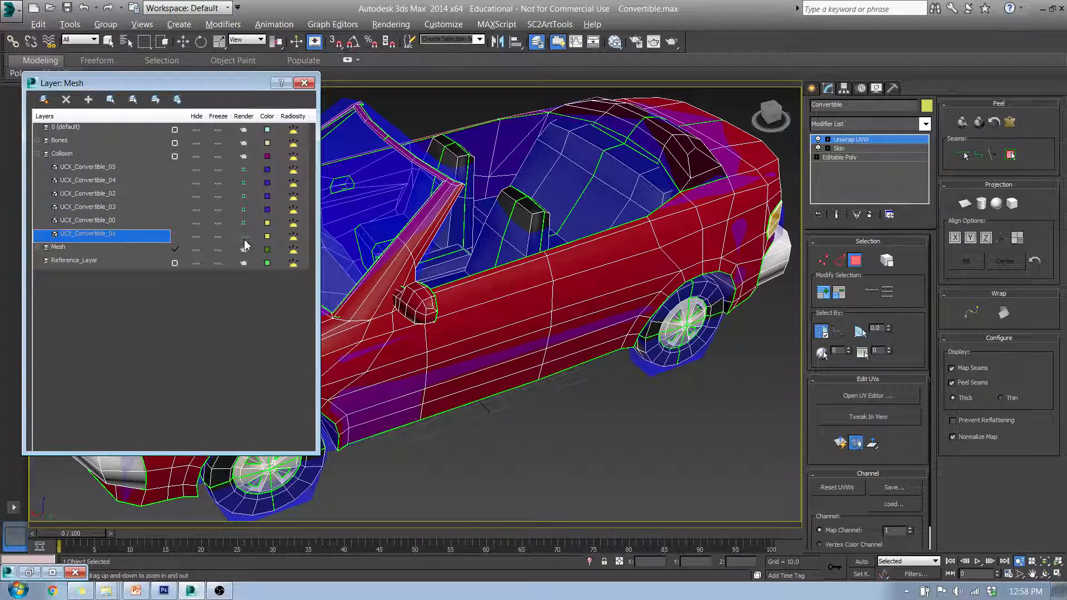
click(243, 157)
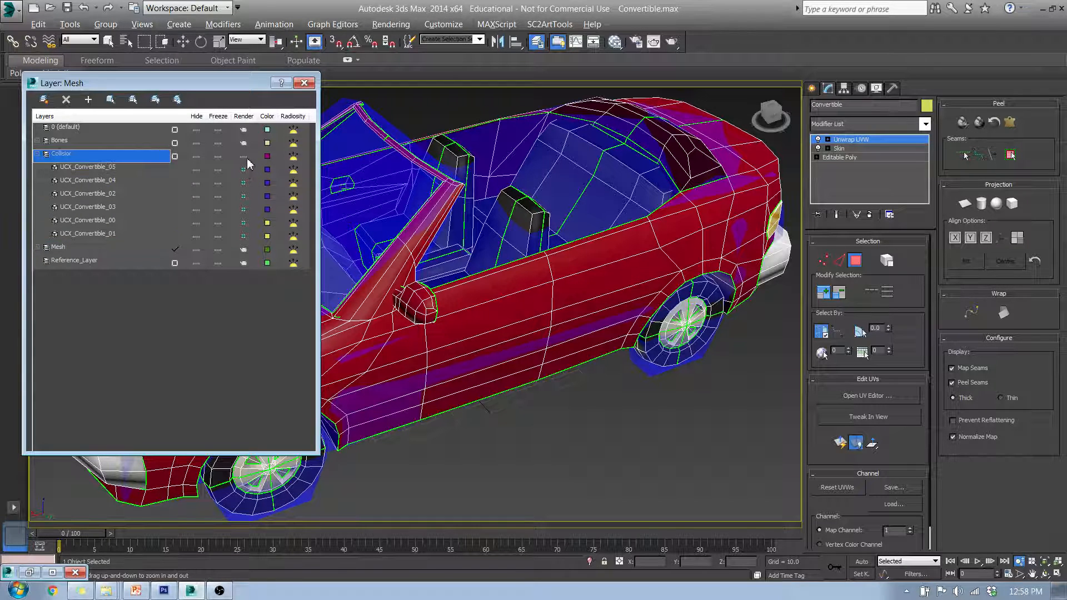
click(304, 83)
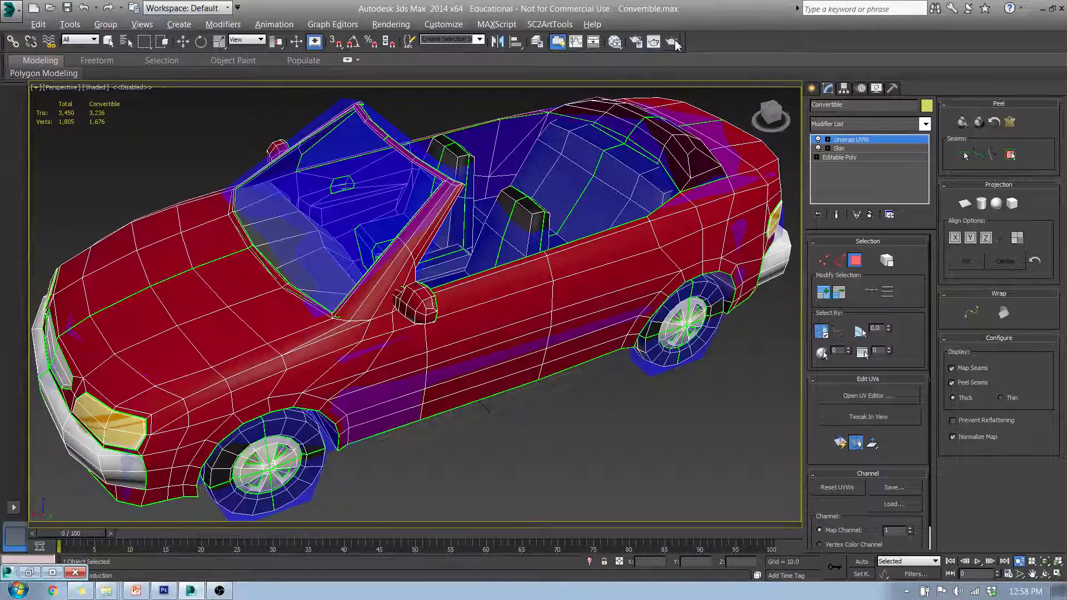
Step: Render the perspective view and save it as COnvertible_TN1.png in the Convertible_TurnIn folder, RGB 24 bit with alpha channel
click(673, 42)
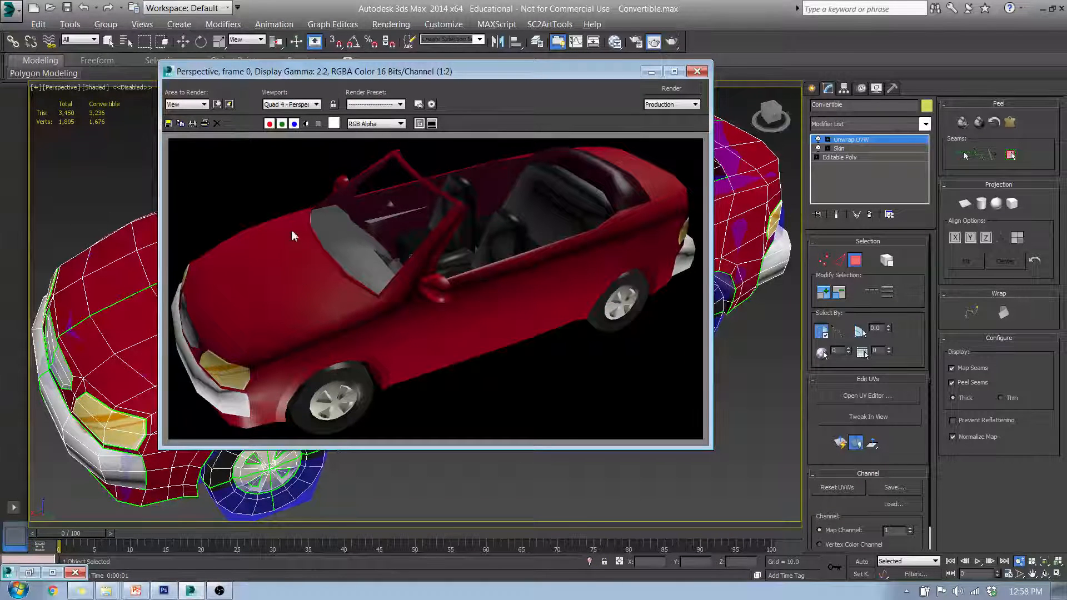
click(168, 124)
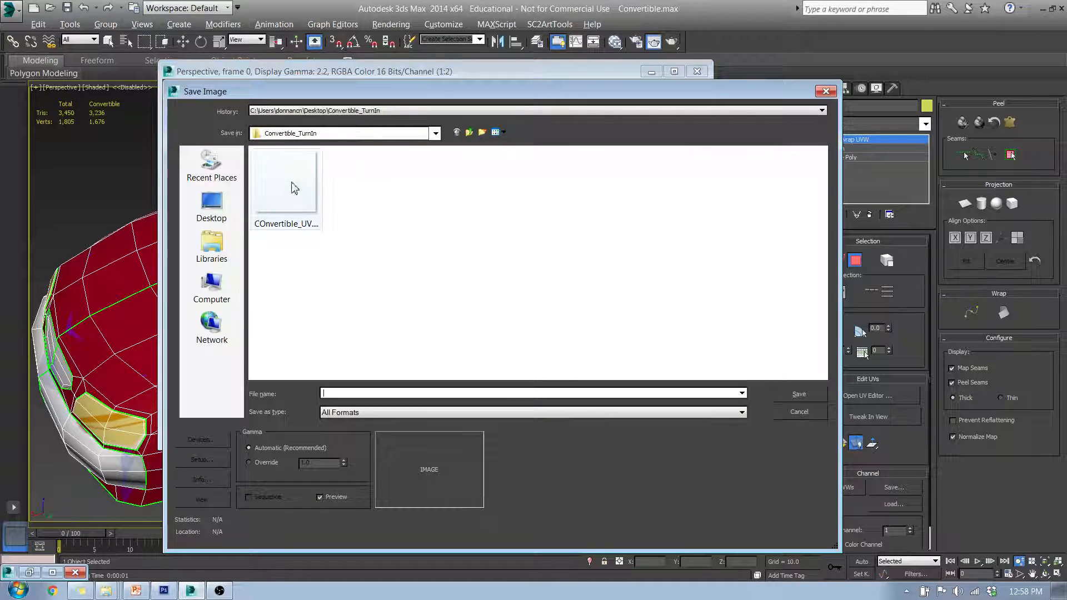
click(298, 233)
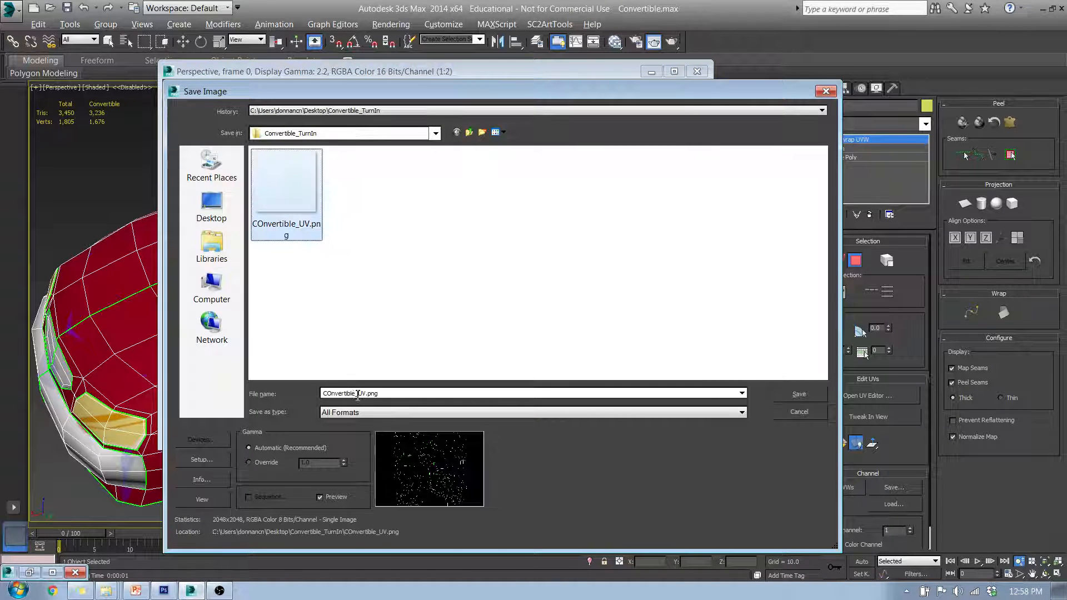
click(358, 394)
click(361, 394)
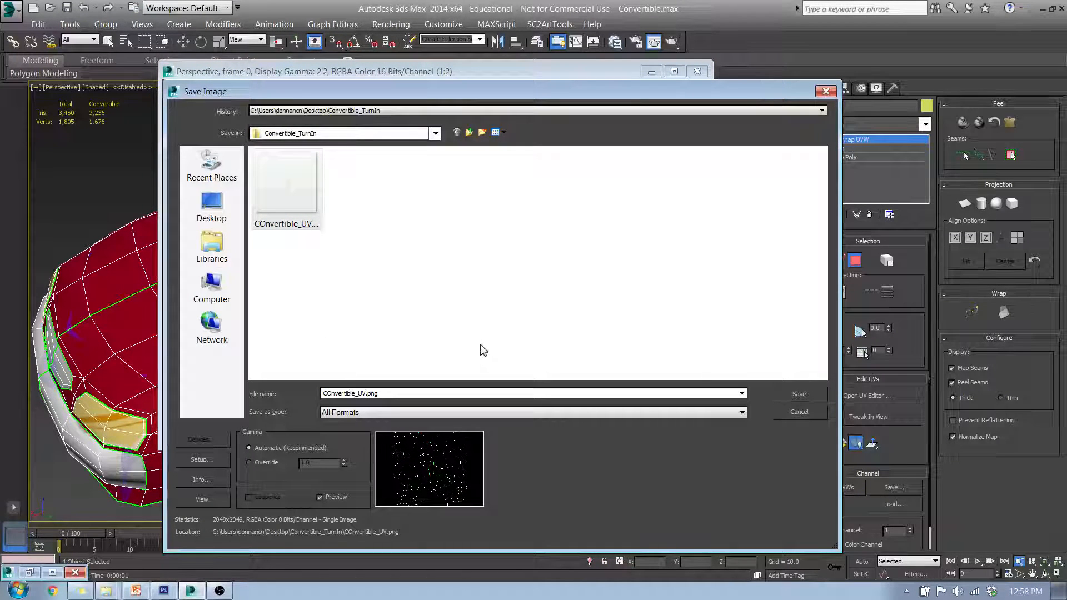
text(TN1)
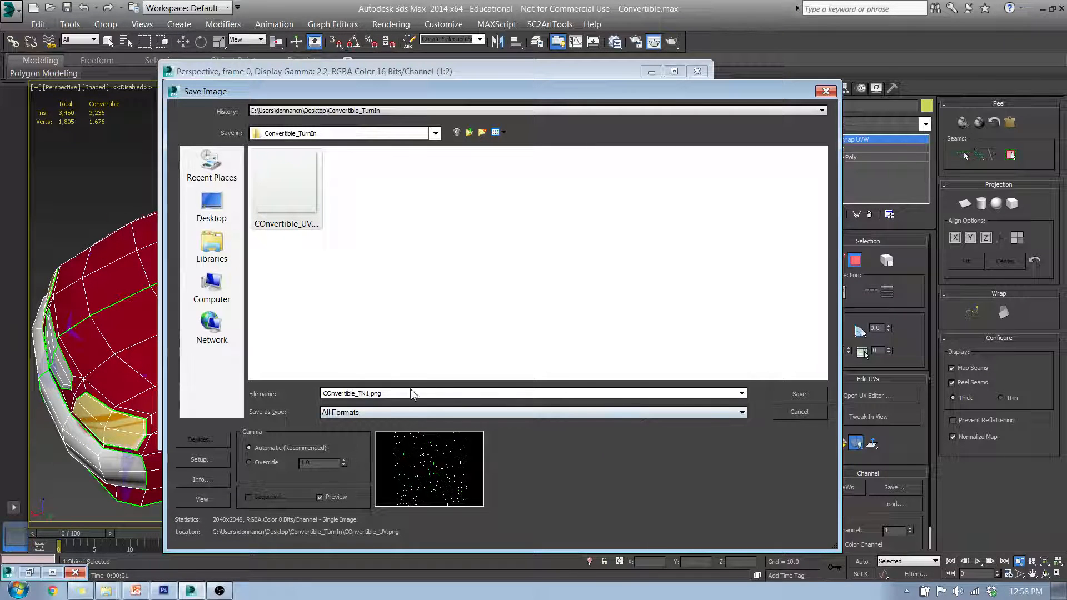
click(804, 397)
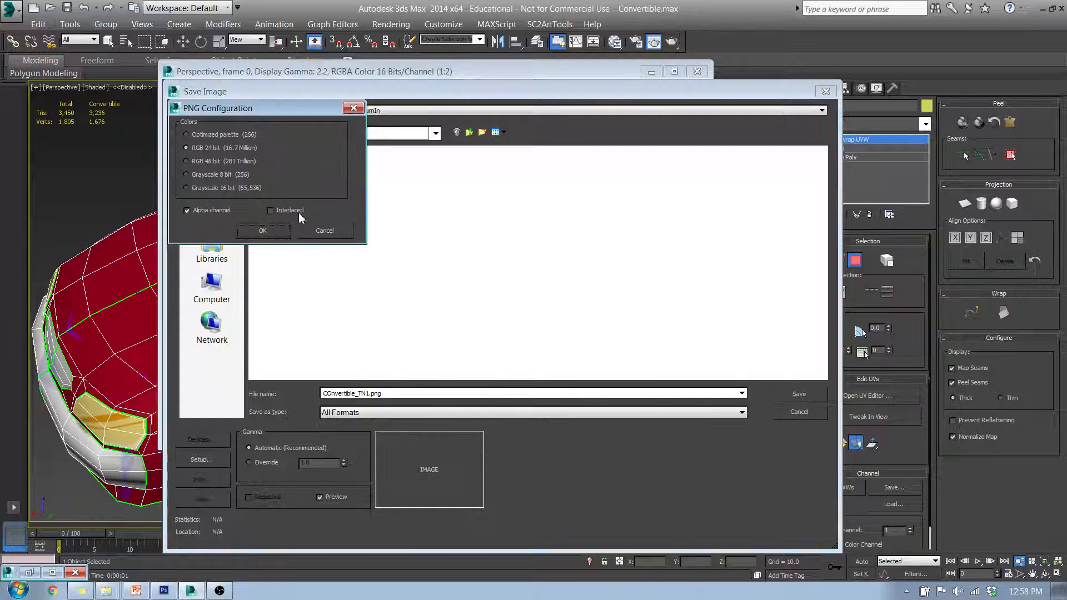
click(266, 238)
click(697, 71)
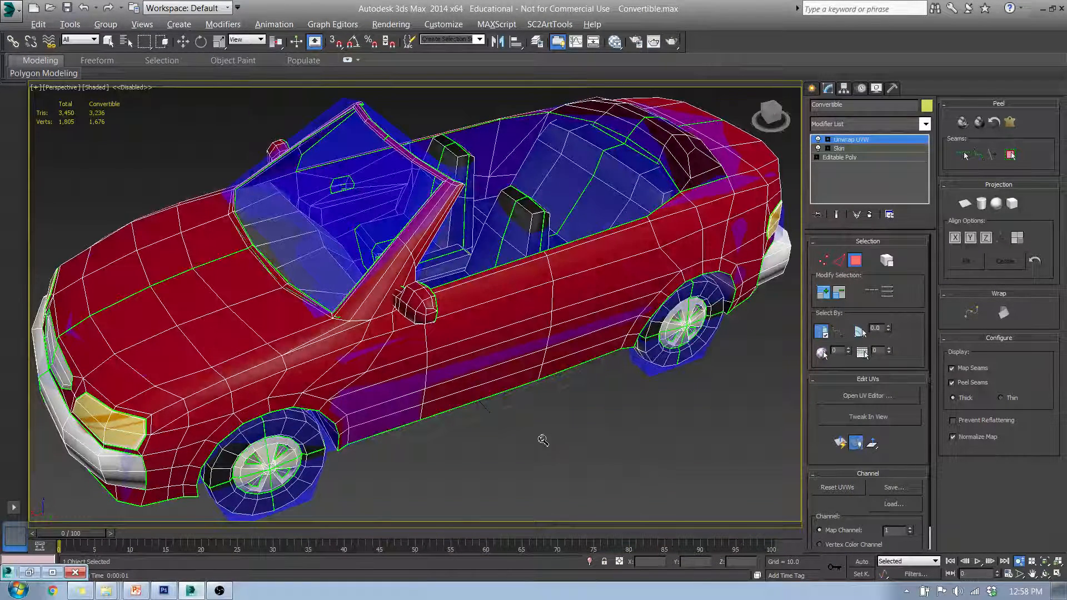
Step: Apply the Checker Map material from the Slate Material Editor's sample slots to the convertible mesh
key(q)
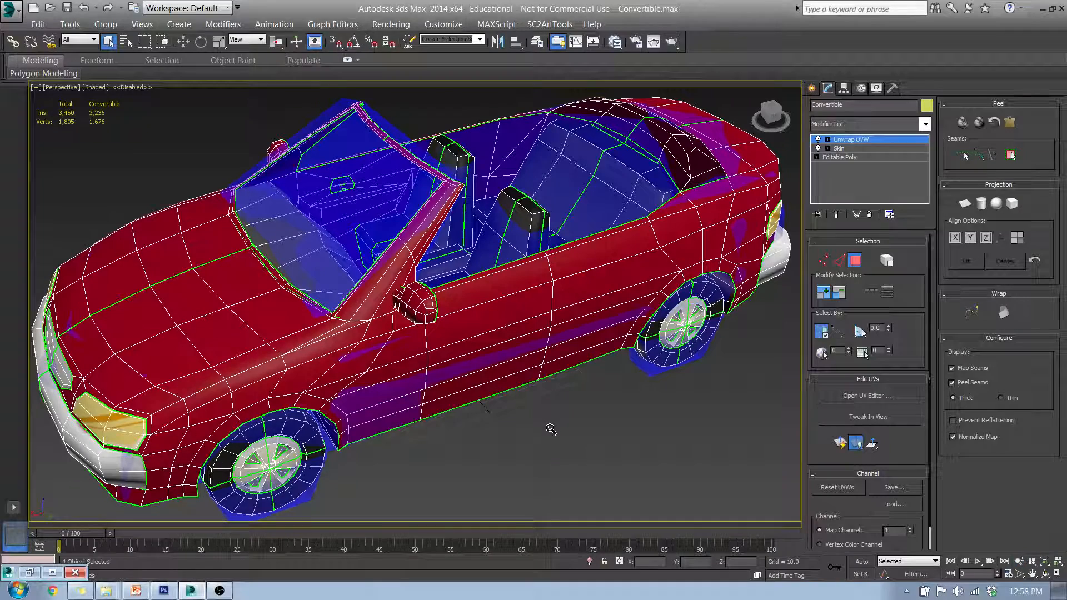
key(m)
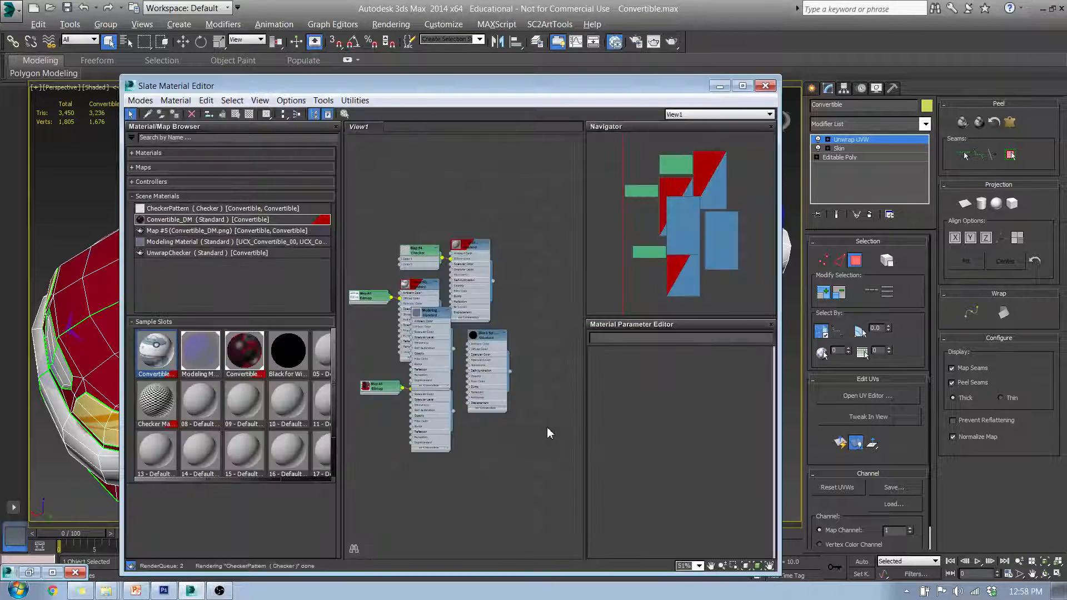
drag(362, 85, 736, 86)
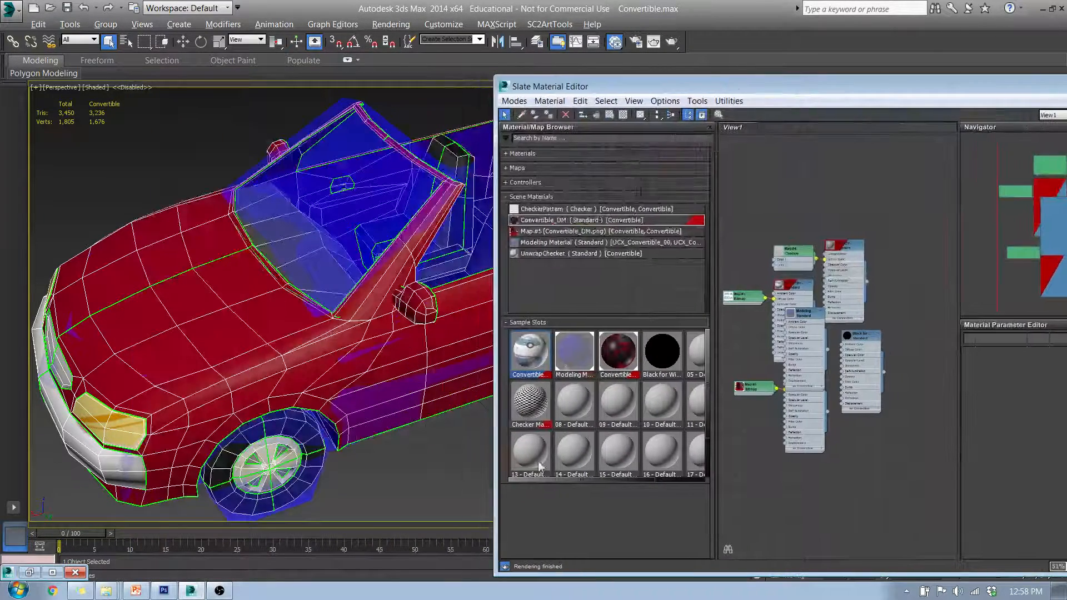
drag(536, 410, 460, 326)
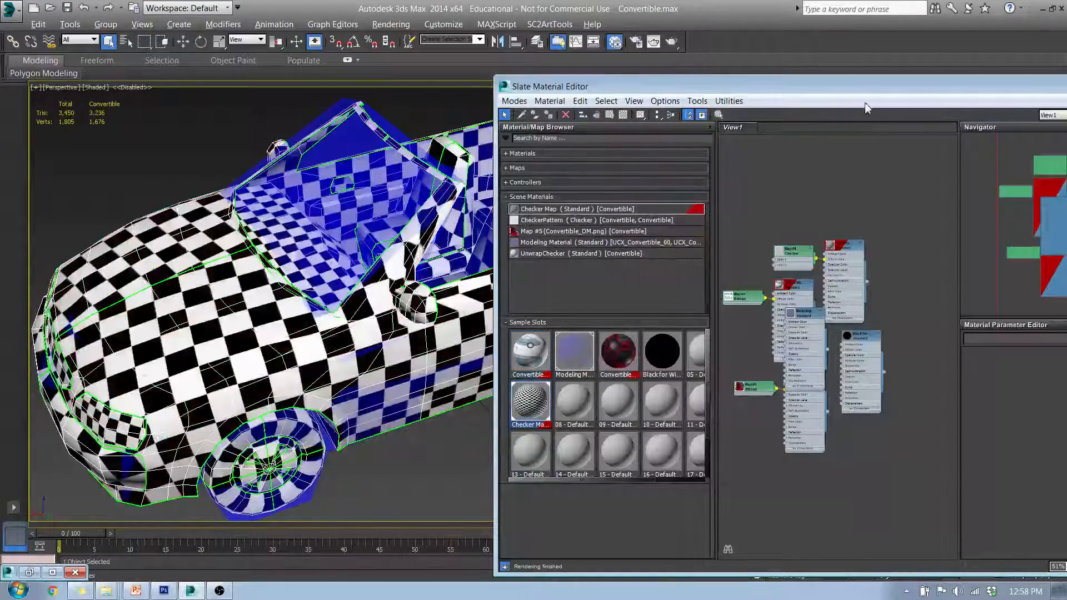
drag(881, 86, 573, 84)
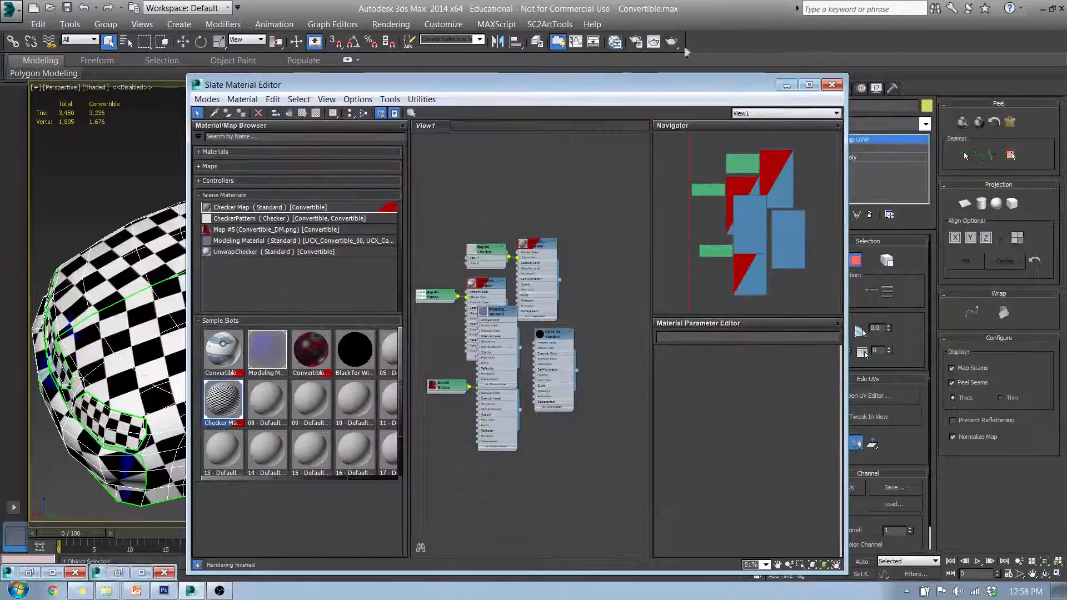
Step: Render the checkered perspective view and save it as Convertible_TN2.png in the Convertible_TurnIn folder, RGB 24 bit with alpha channel
key(m)
click(672, 42)
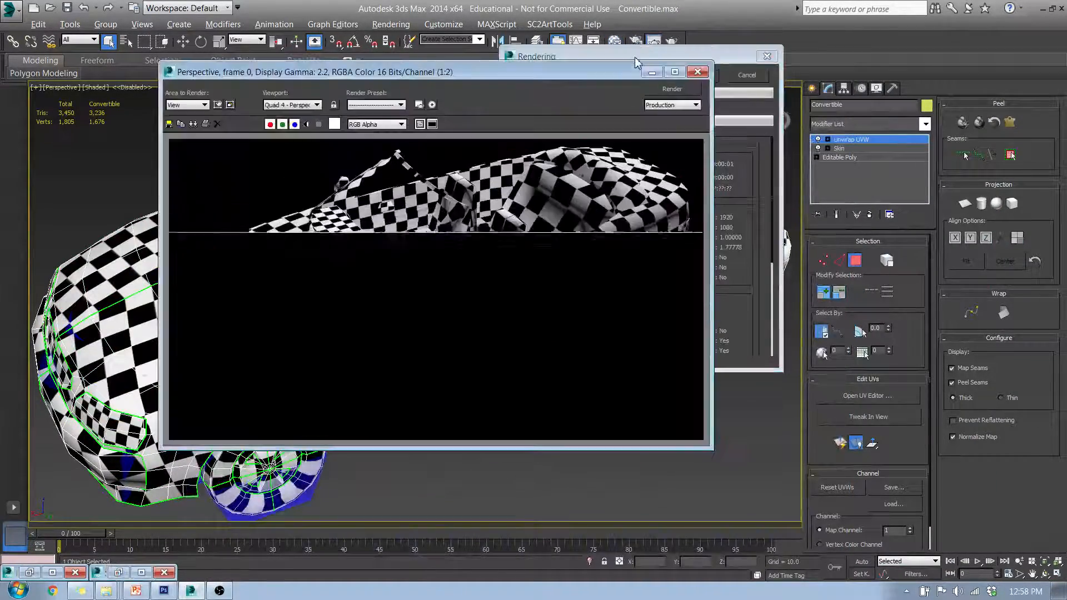
click(169, 123)
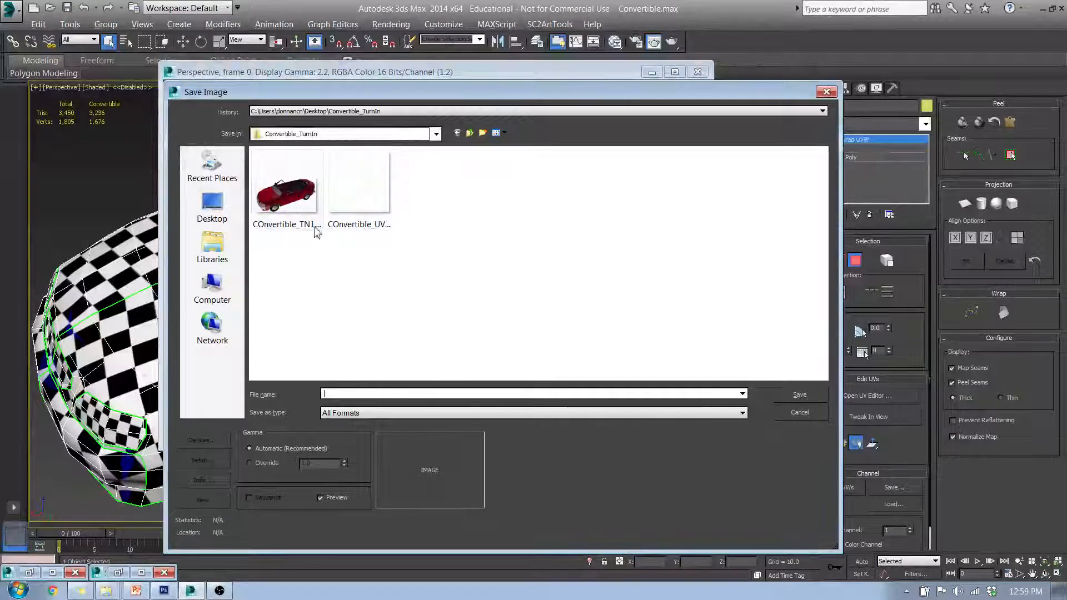
click(359, 222)
click(336, 394)
click(336, 393)
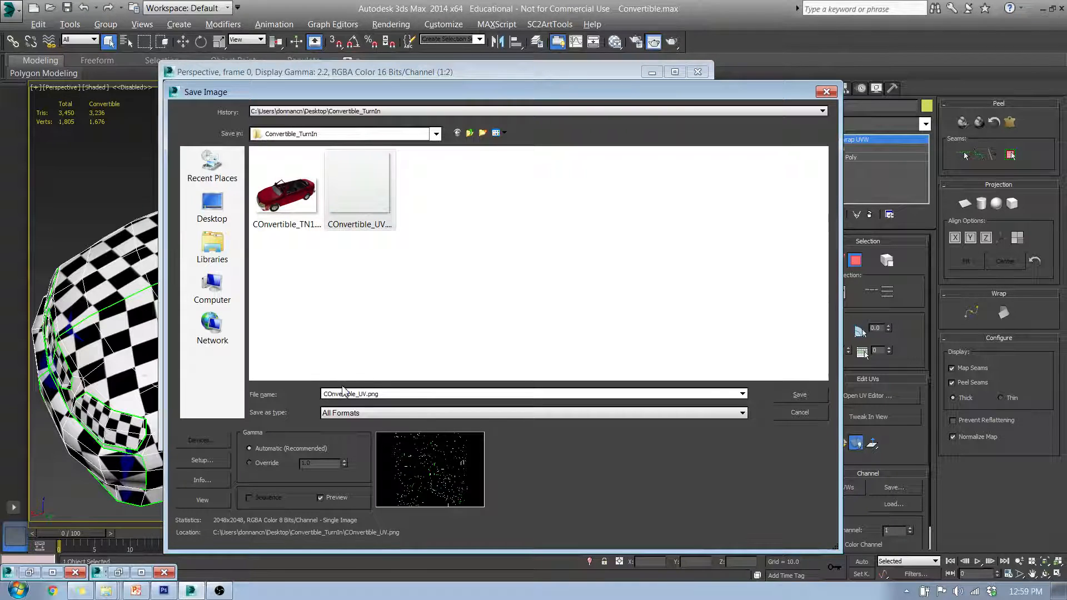
key(BackSpace)
text(o)
text(TN)
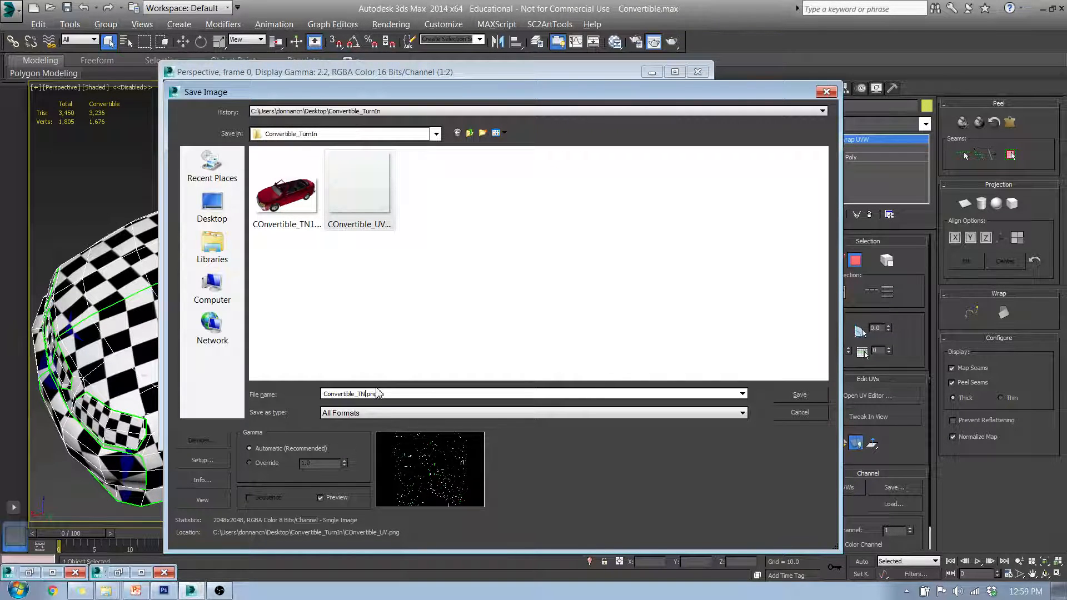
text(2)
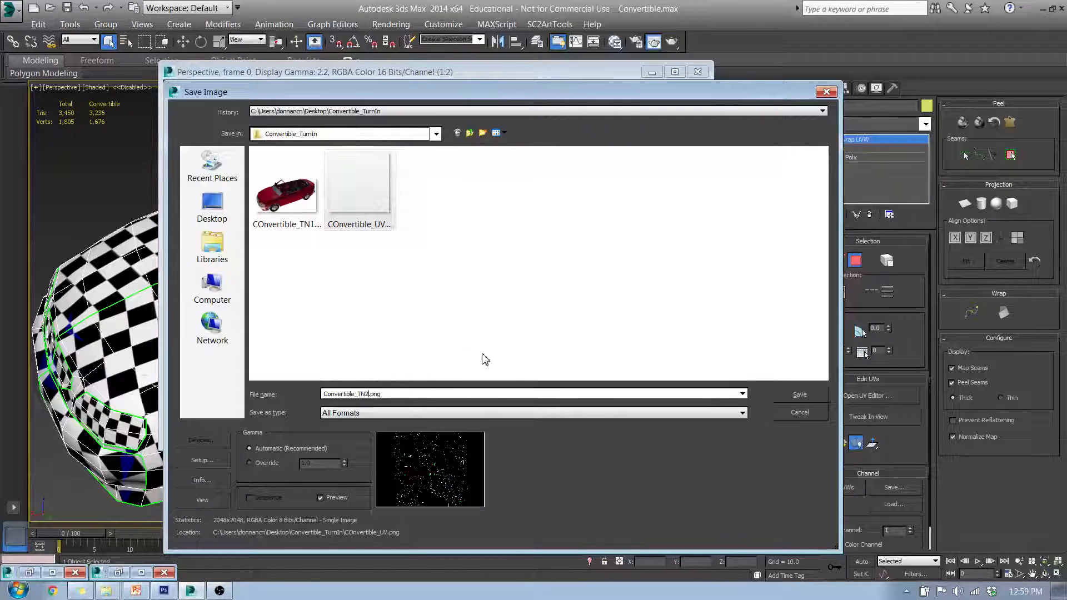
click(799, 395)
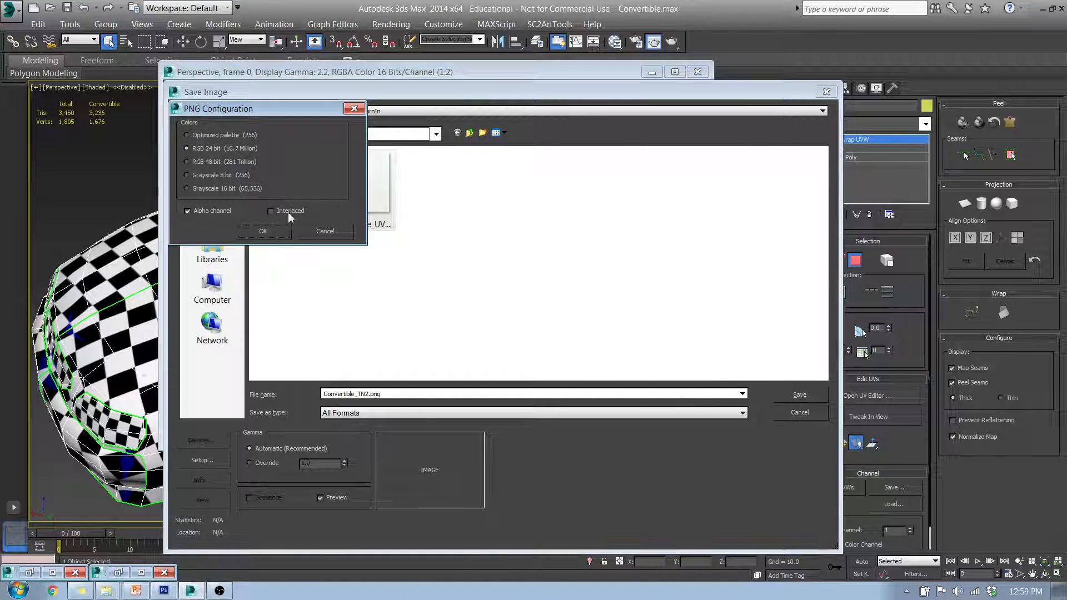
click(263, 231)
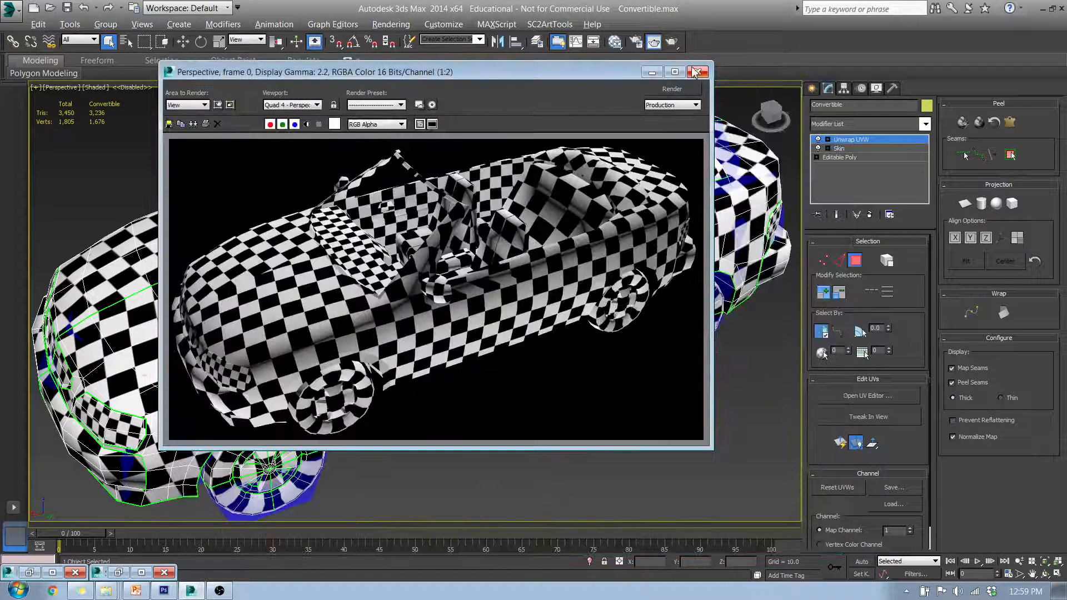
click(697, 72)
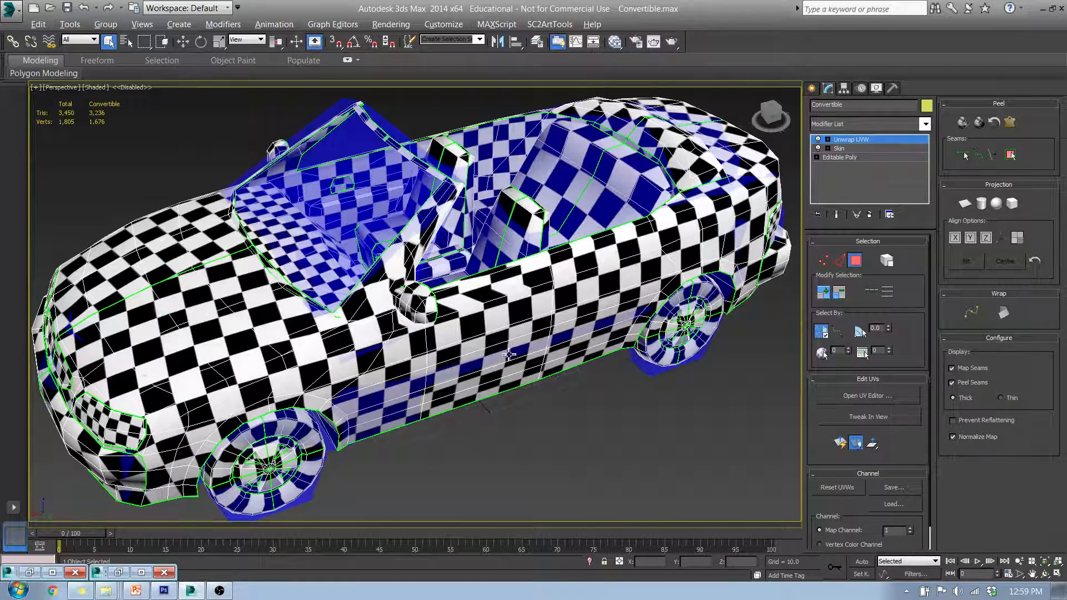
Step: Switch the viewport to the top view, enlarge the checkered convertible to nearly fill it, and render it
key(t)
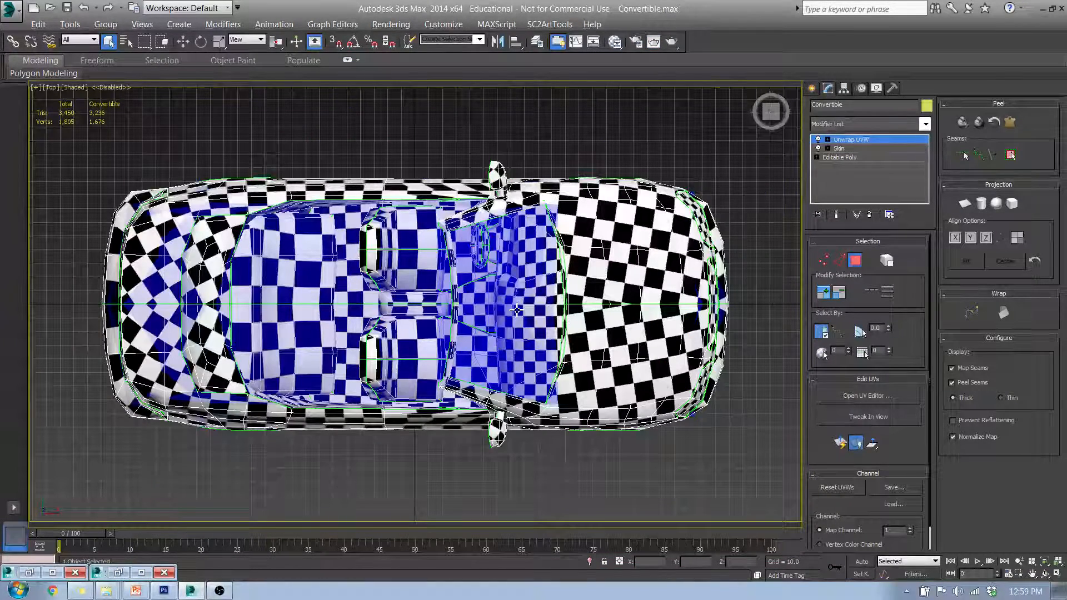
click(1019, 563)
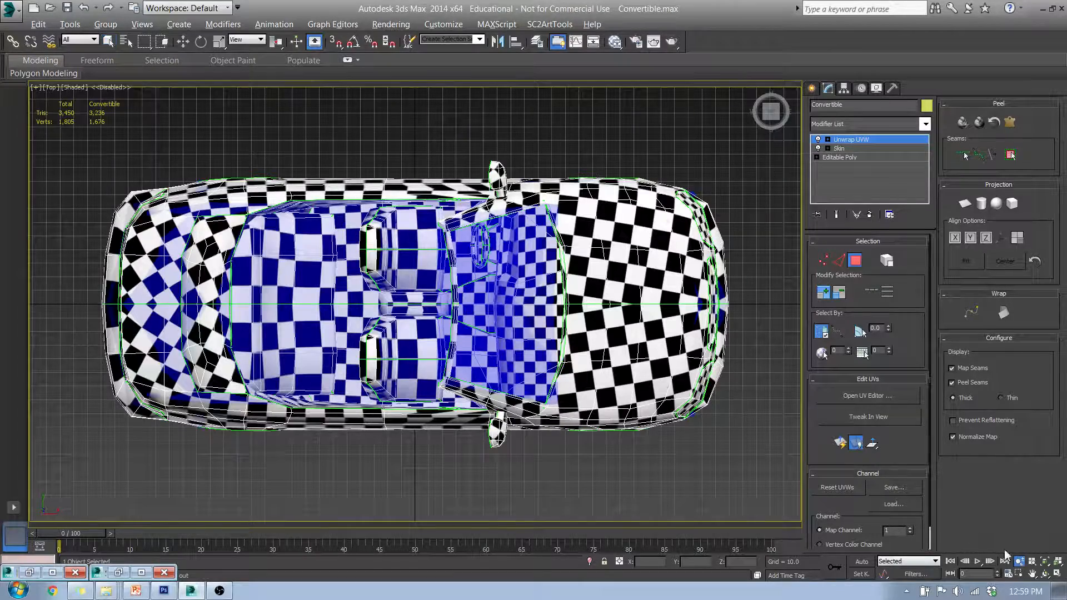
drag(518, 298, 502, 272)
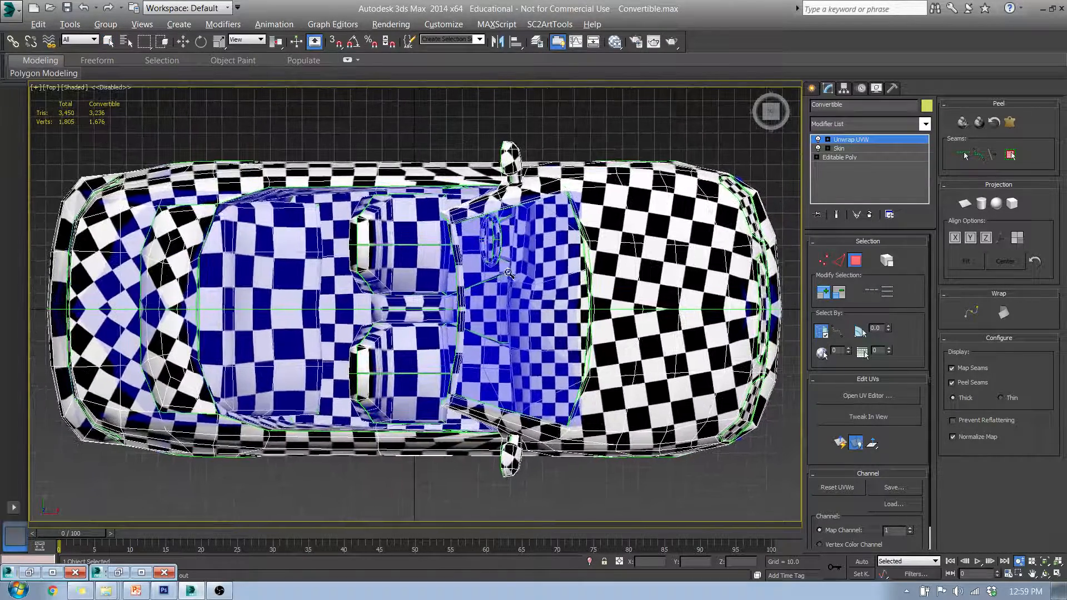
key(shift+q)
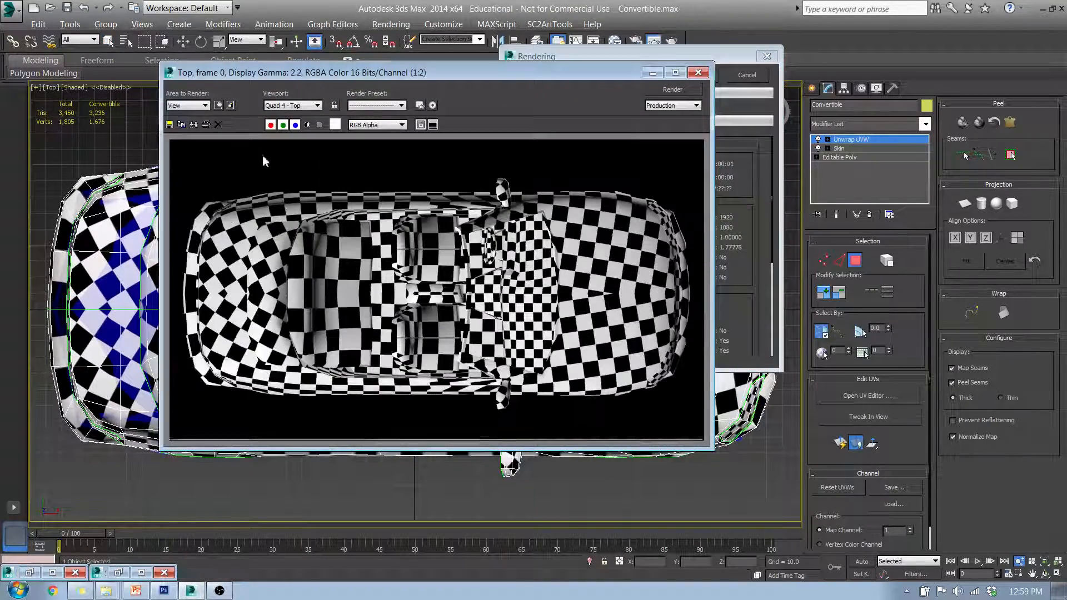
Step: Save the checkered top-view render as Convertible_TN3.png in the Convertible_TurnIn folder, RGB 24 bit with alpha channel
click(170, 125)
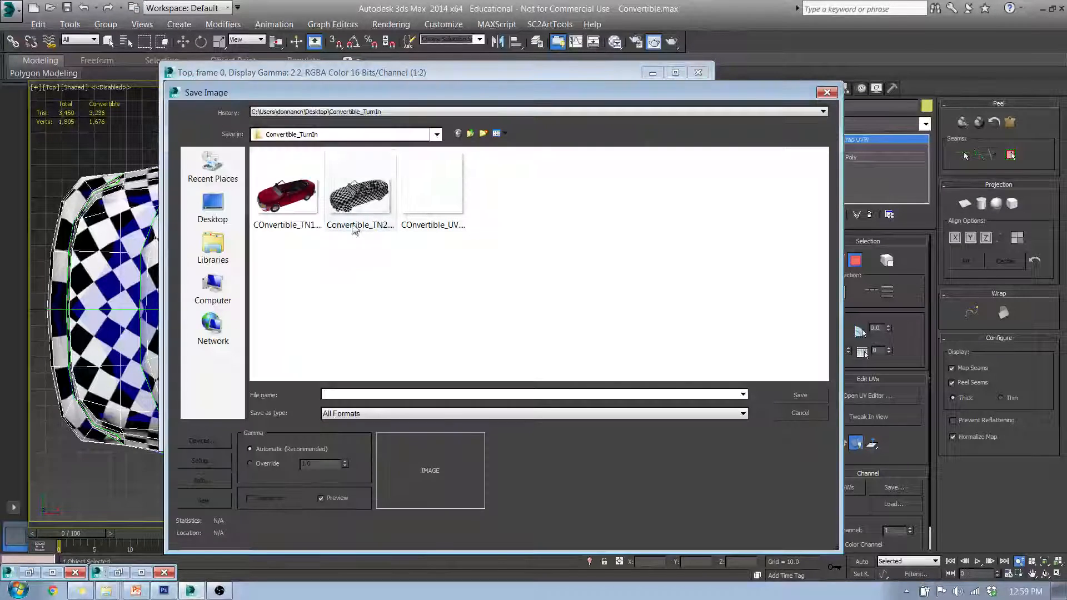
click(359, 195)
click(360, 394)
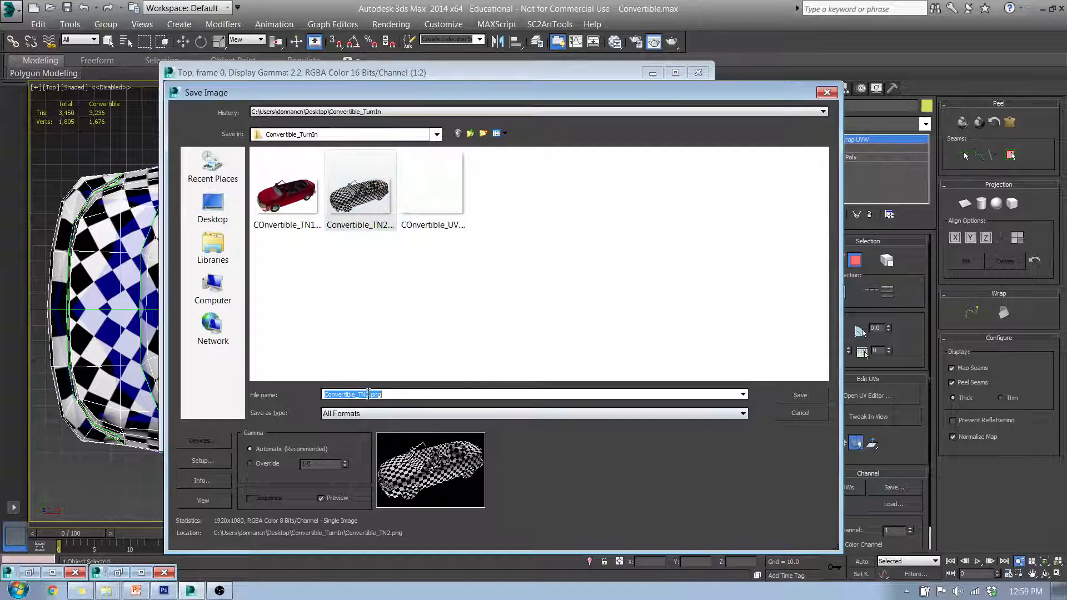
click(369, 395)
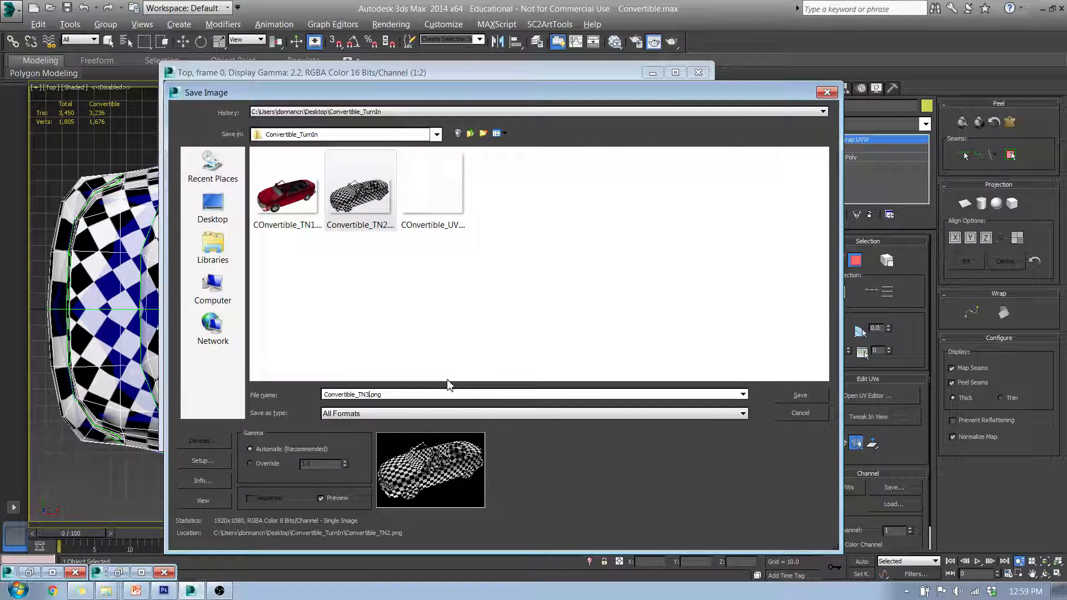
click(808, 395)
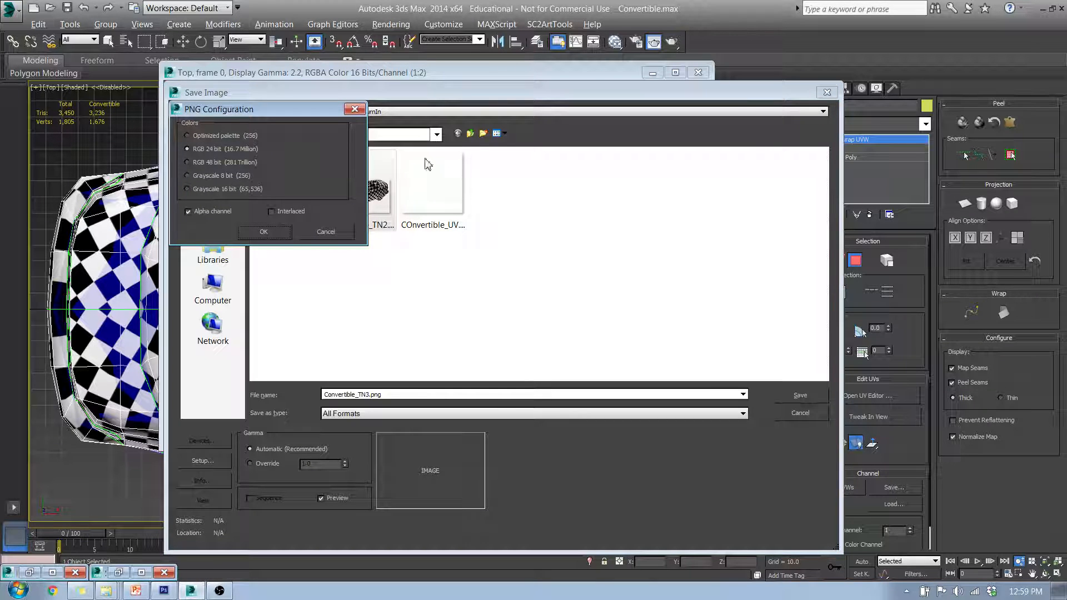
click(264, 232)
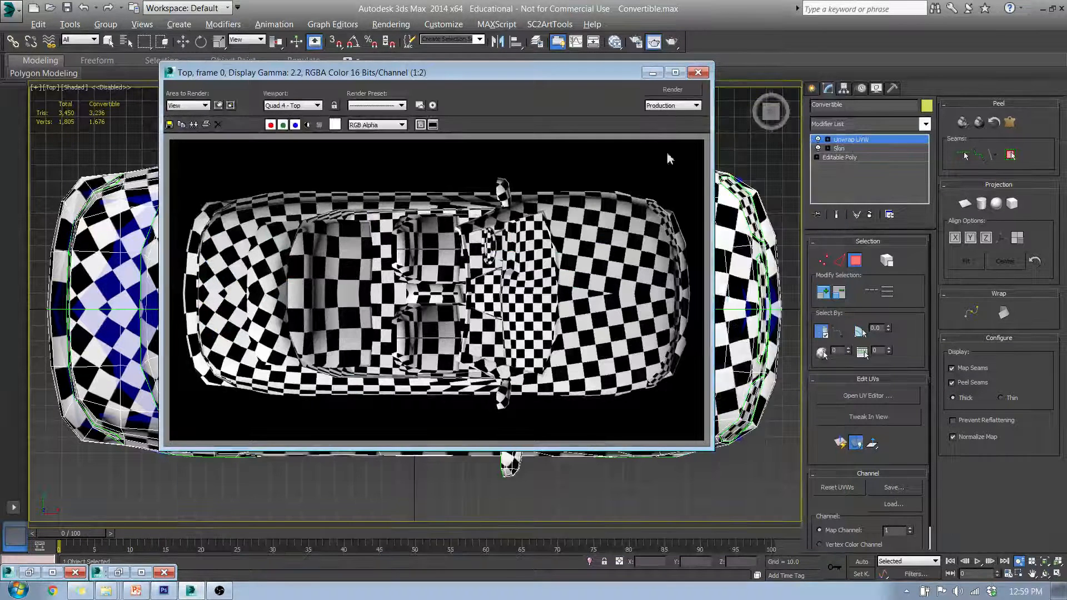
Step: Apply the red textured Convertible material from the Slate Material Editor's sample slots back onto the car and close the editor
key(m)
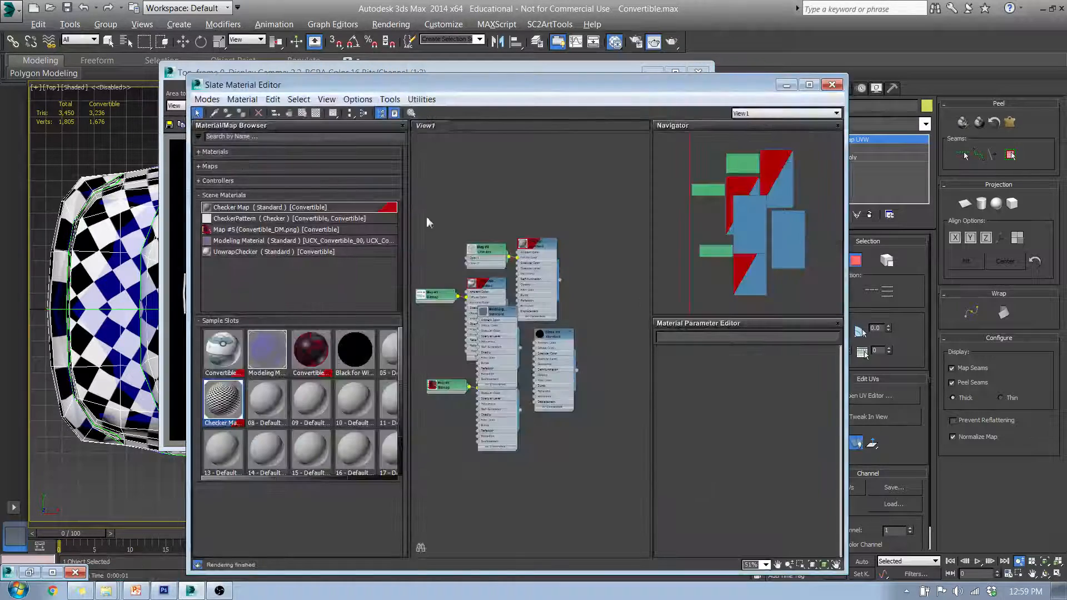
drag(315, 355, 86, 372)
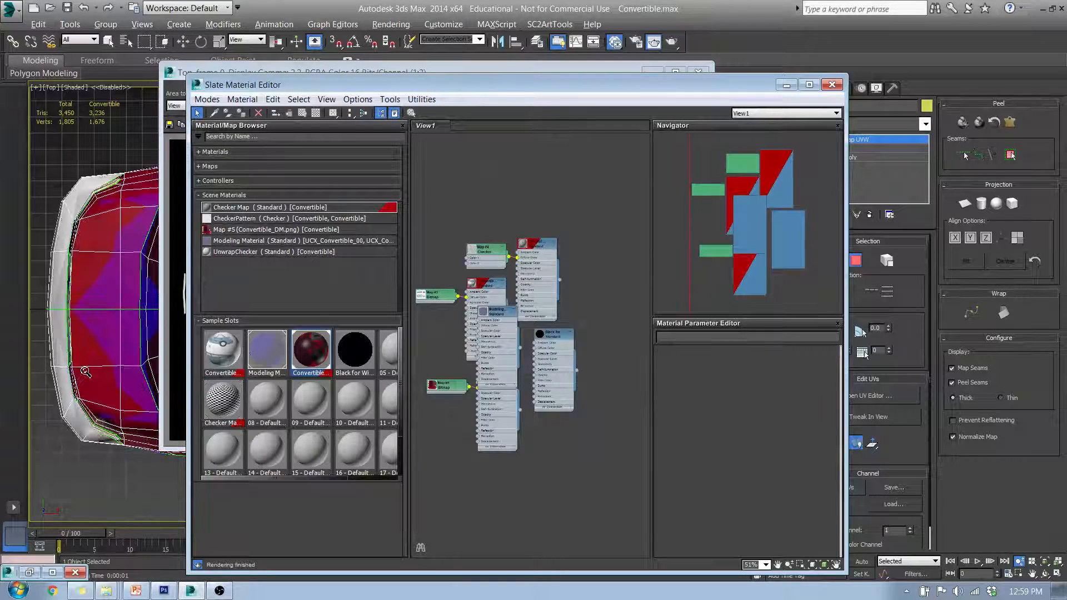
click(832, 84)
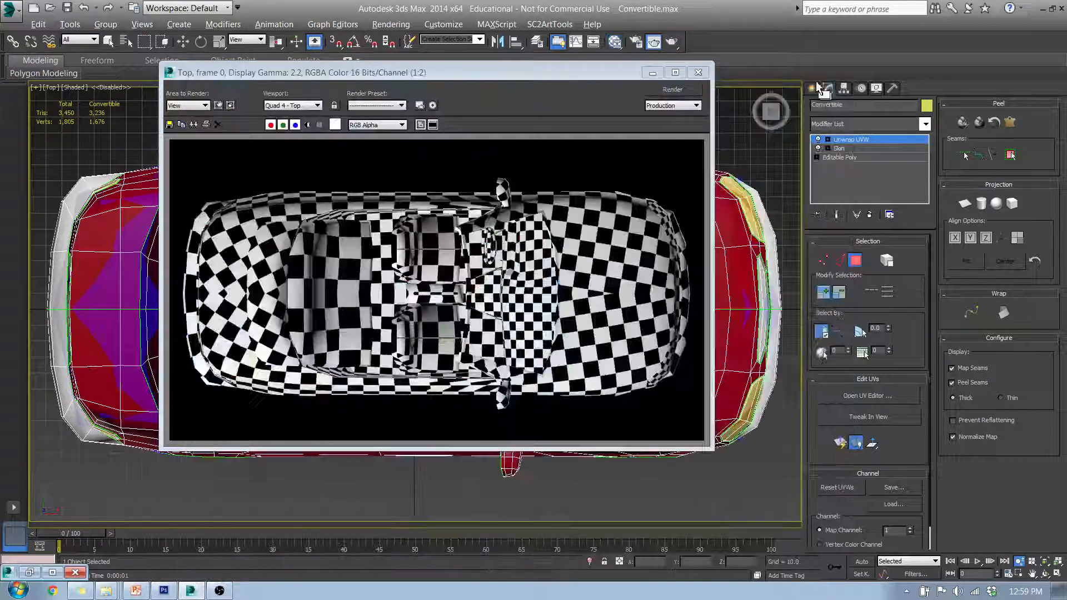
Step: Render the textured top view and save it as Convertible_TN4.png in the Convertible_TurnIn folder
click(672, 89)
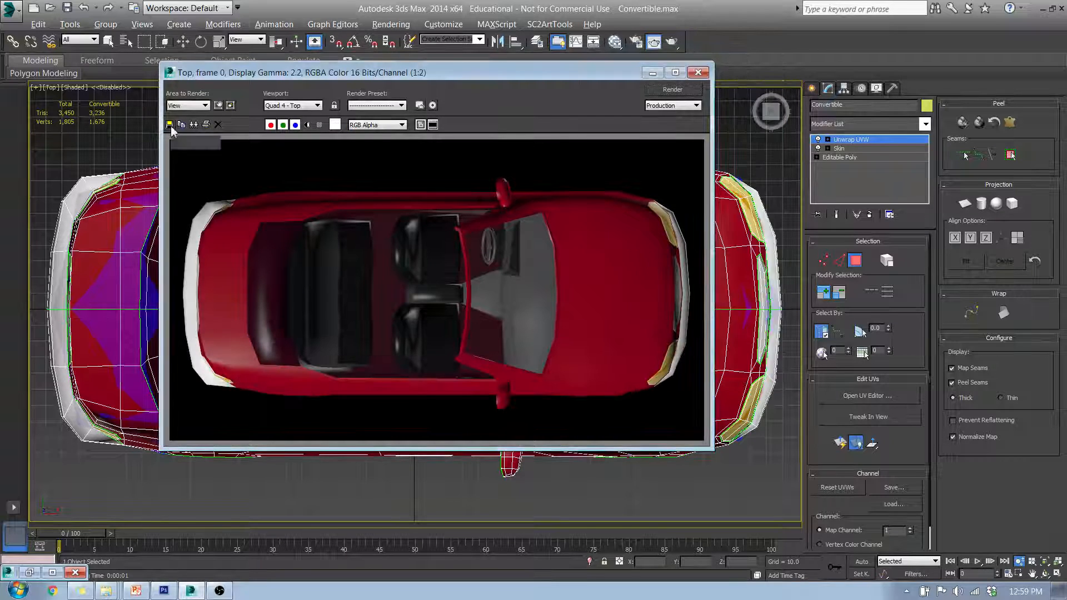
click(169, 124)
click(433, 196)
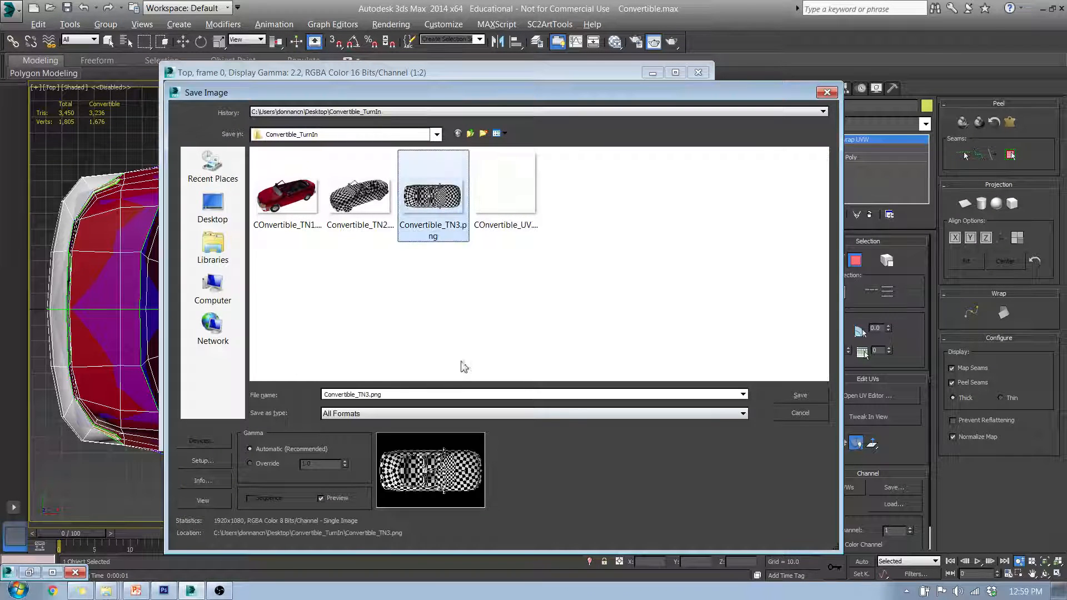
click(373, 394)
click(367, 394)
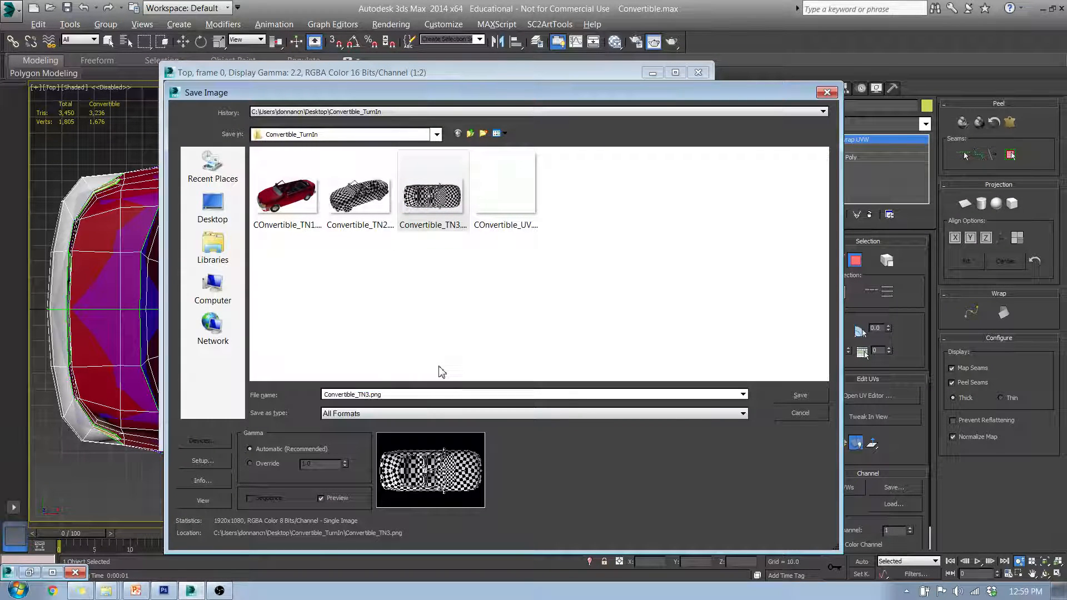
text(4)
click(798, 395)
click(264, 232)
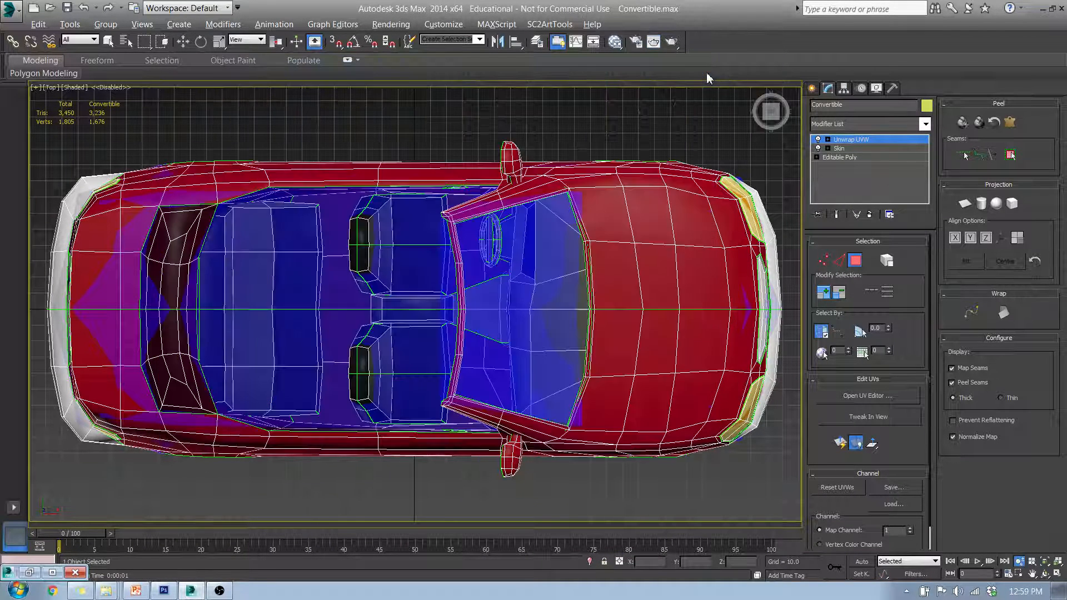
click(698, 73)
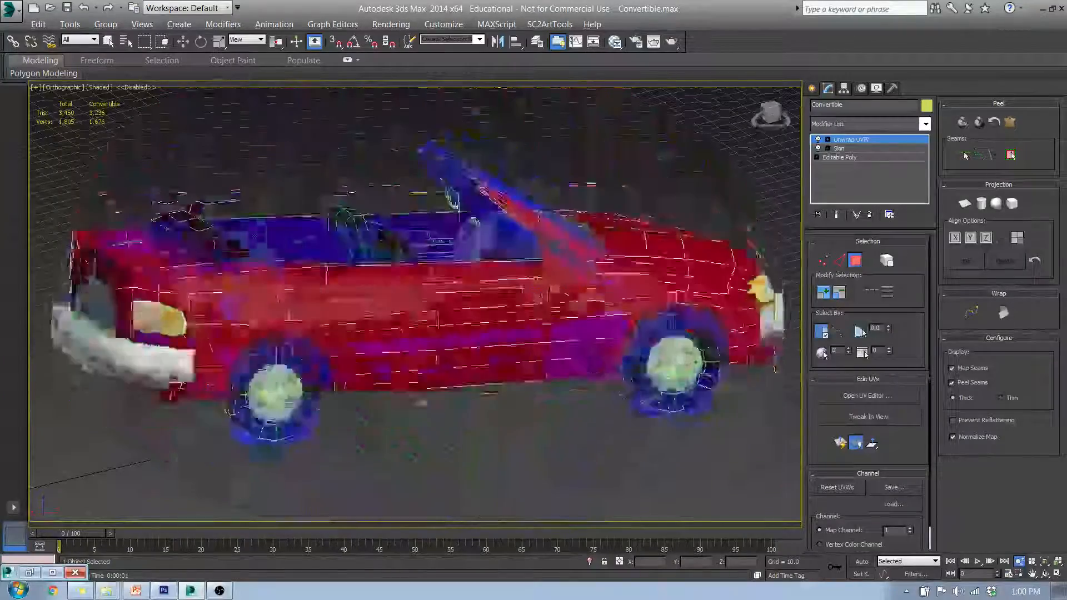
Step: Switch the viewport to perspective and frame the convertible large in a rear three-quarter view
alt+middle_drag(474, 222, 494, 256)
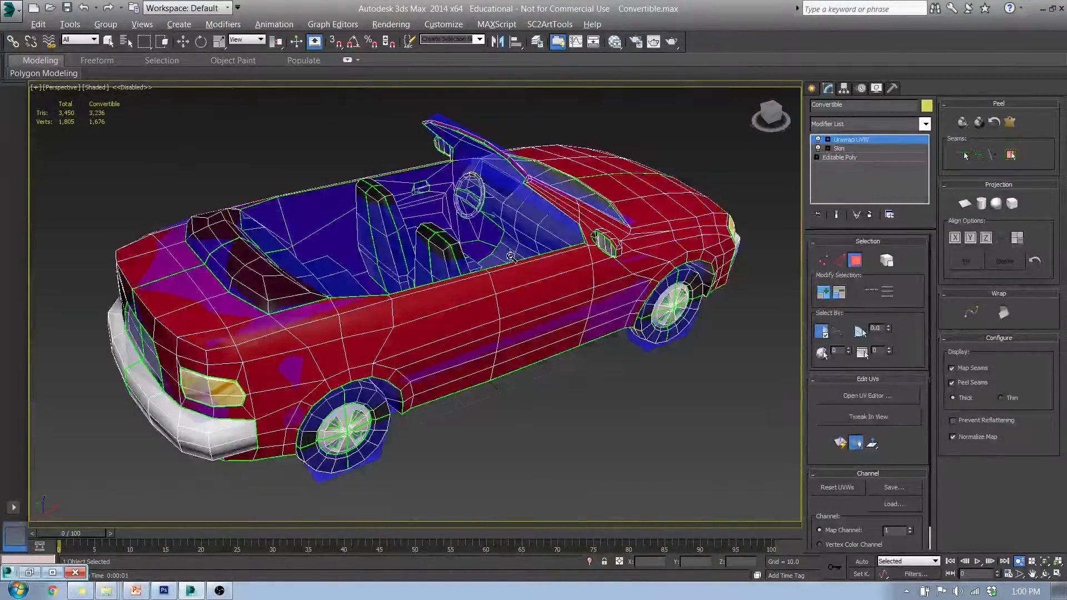
mouse_move(510, 256)
alt+middle_down()
mouse_move(508, 215)
mouse_move(509, 253)
alt+middle_up()
scroll(581, 342, up, 2)
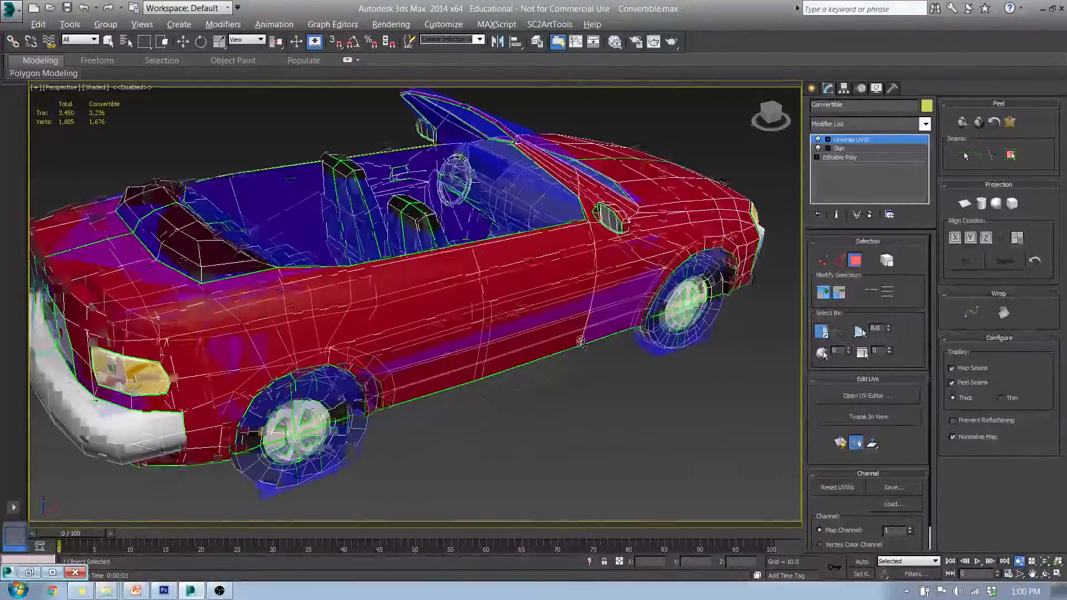
middle_drag(580, 340, 607, 351)
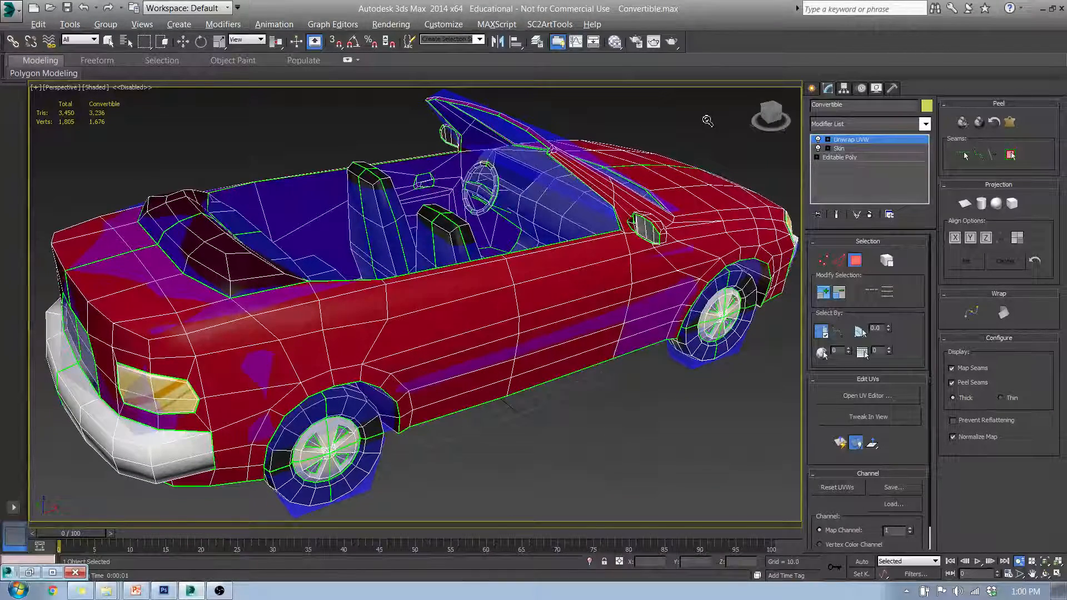
Step: Render the rear three-quarter view, save it as Convertible_TN5.png in the Convertible_TurnIn folder, and close the render window
key(shift+q)
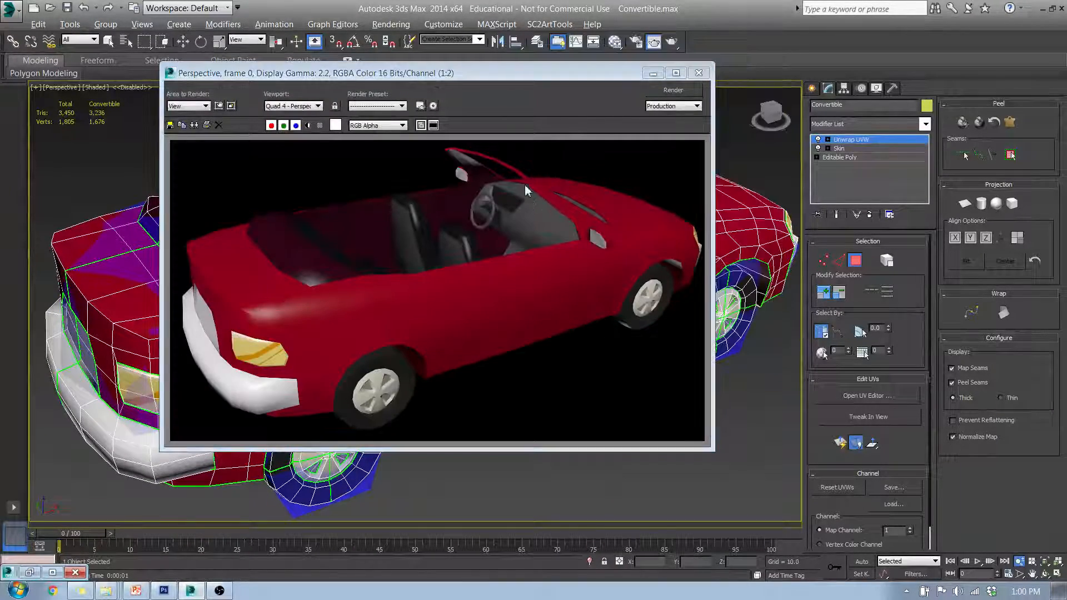
click(169, 125)
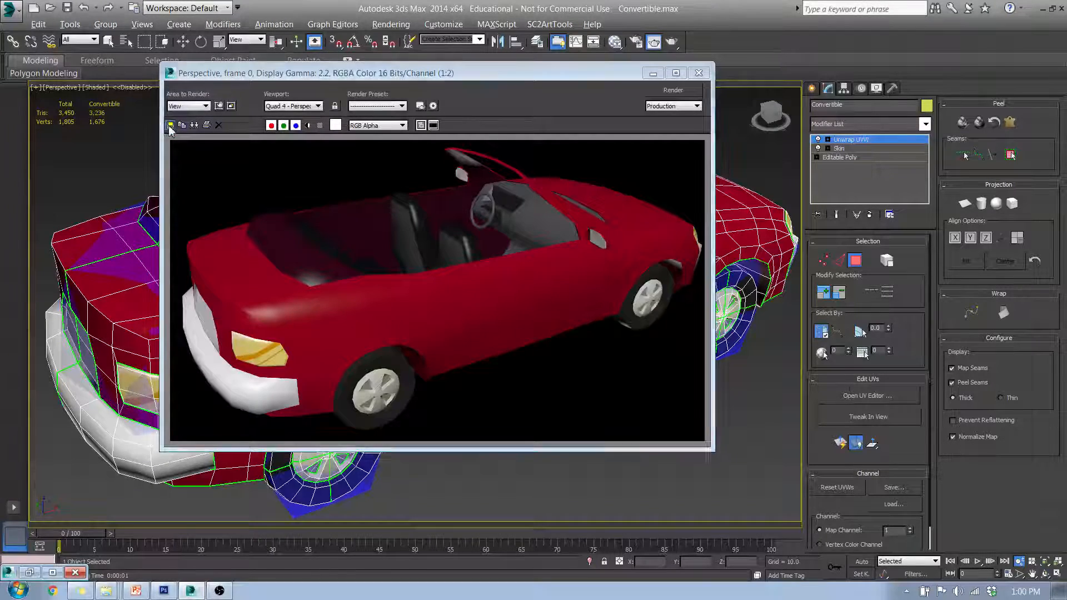
click(490, 220)
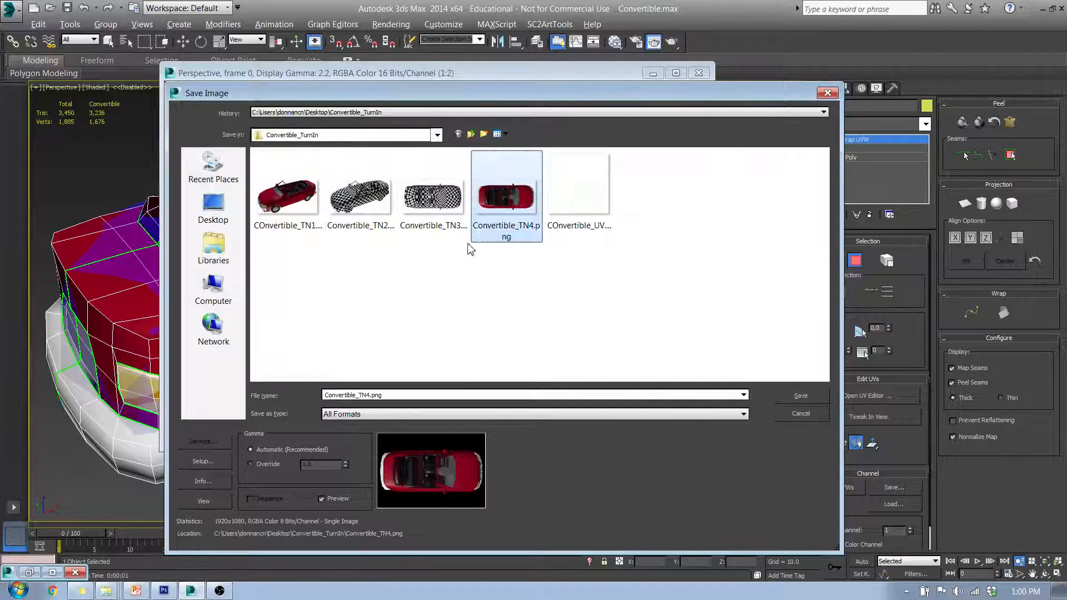
click(371, 396)
click(371, 396)
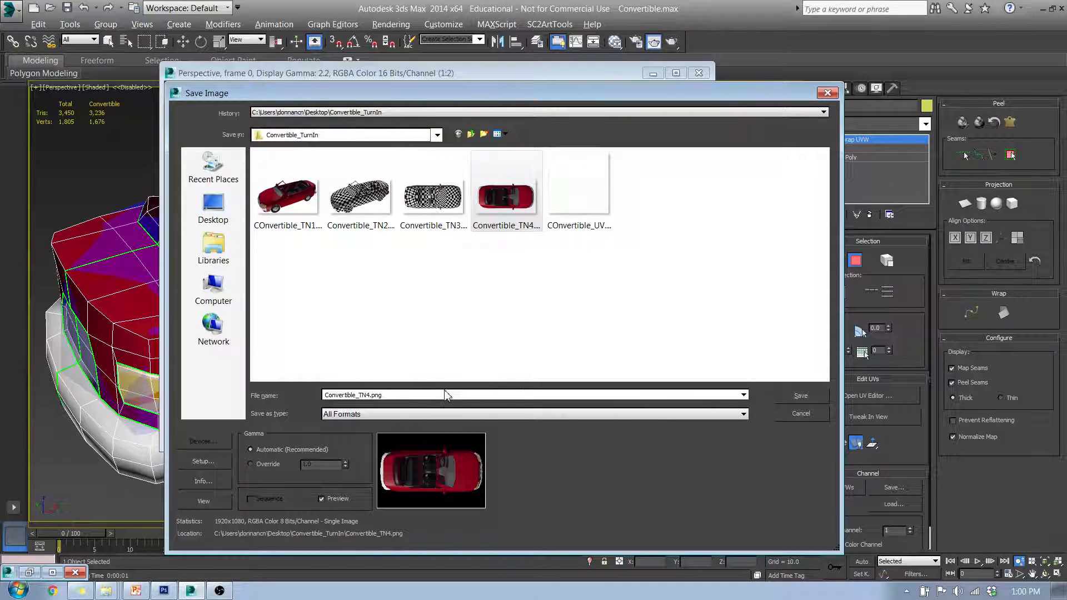
text(5)
click(802, 397)
click(283, 236)
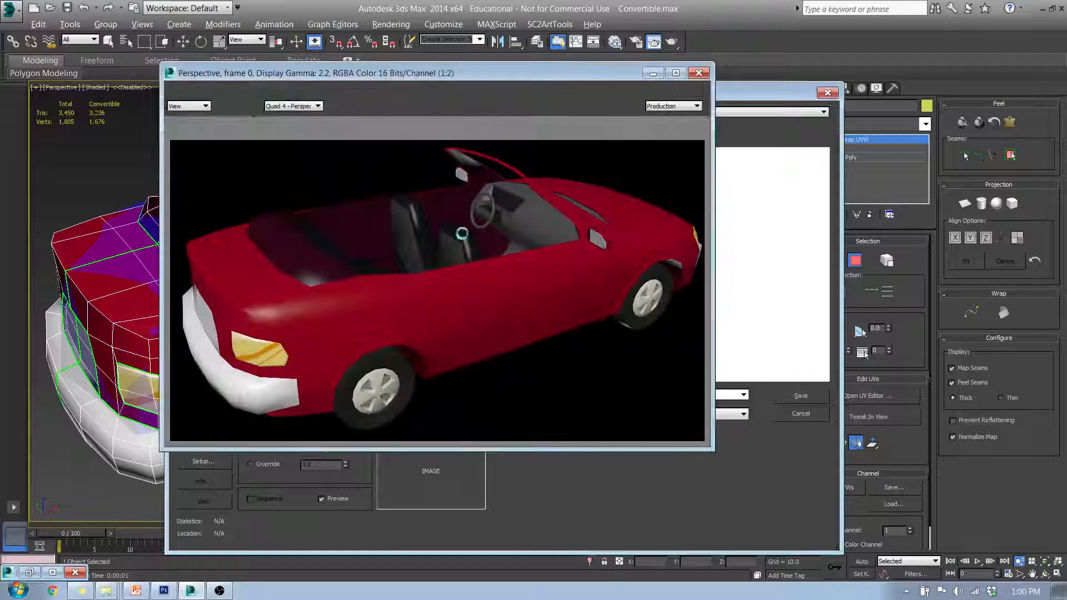
click(699, 73)
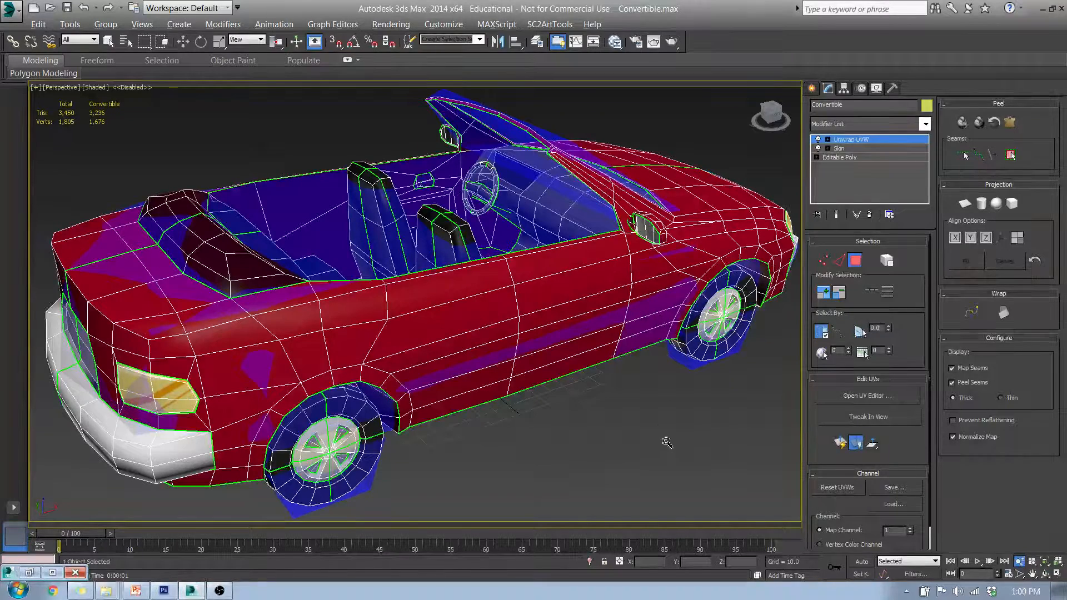
right_click(679, 413)
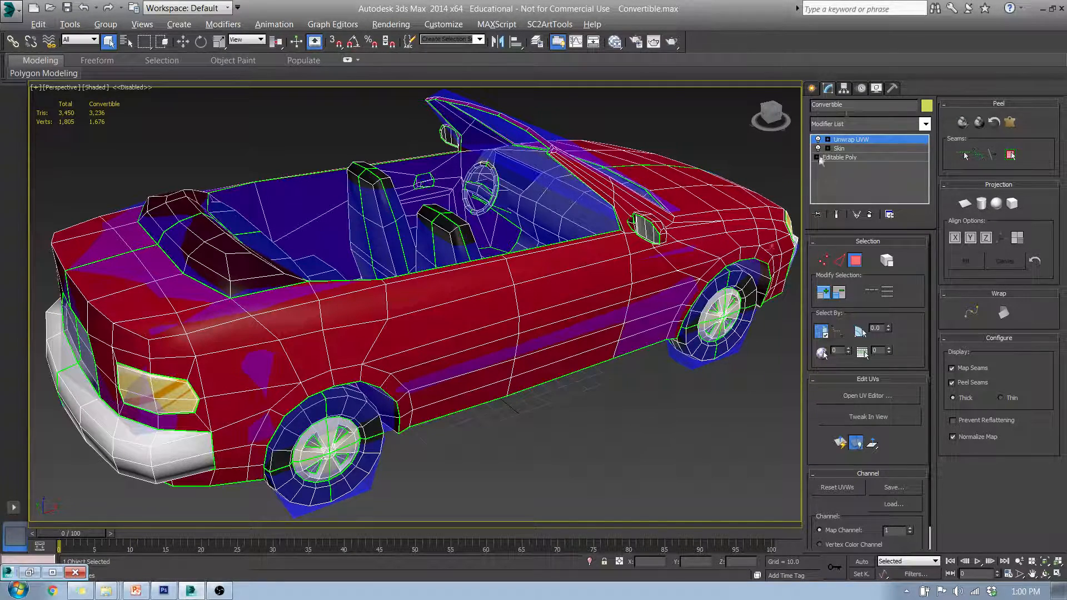
Step: Hide the Convertible car mesh and select the main body collision hull UCX_Convertible_00
click(812, 90)
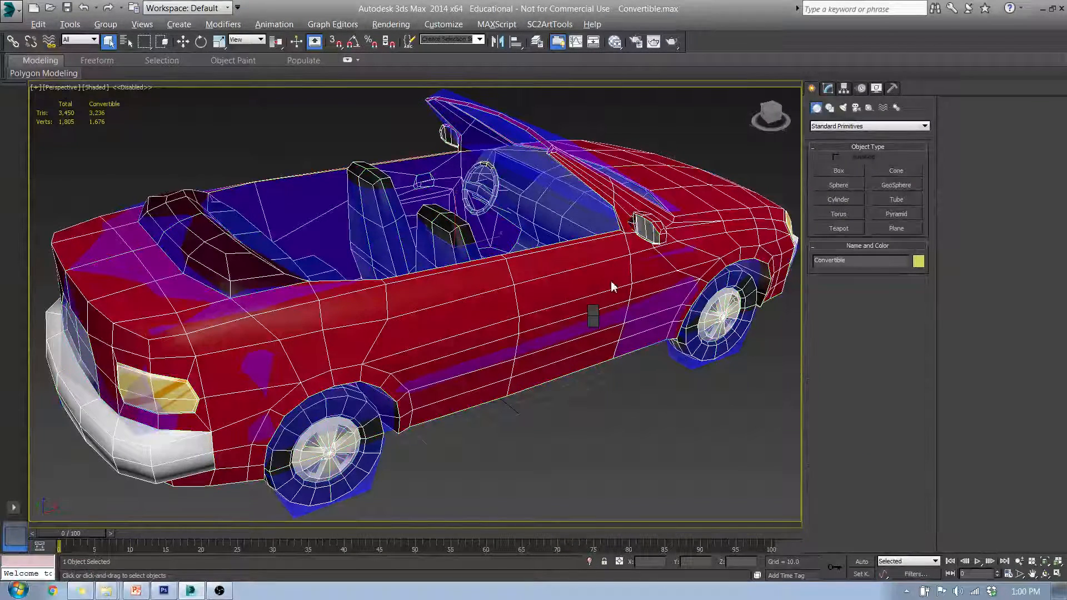
key(Delete)
click(416, 295)
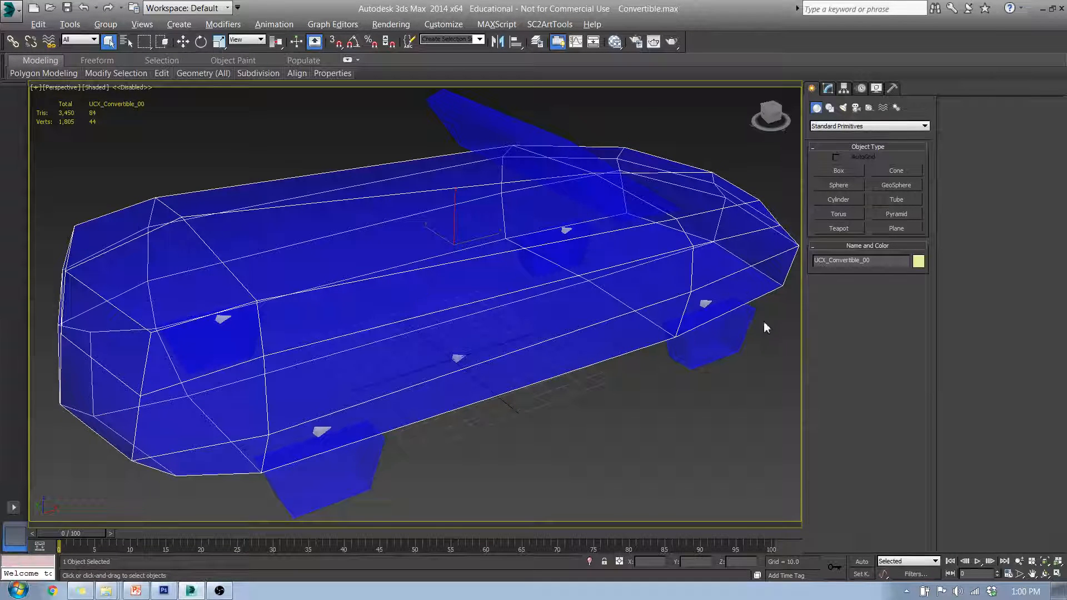
Step: Make the Collision layer renderable in the layer manager and close the manager
click(537, 43)
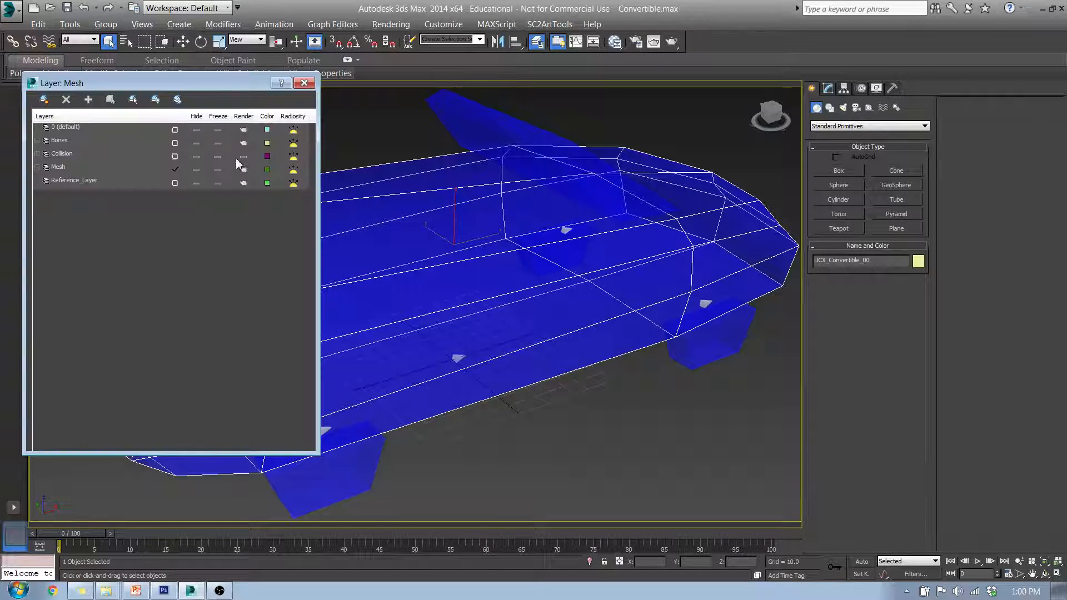
click(244, 159)
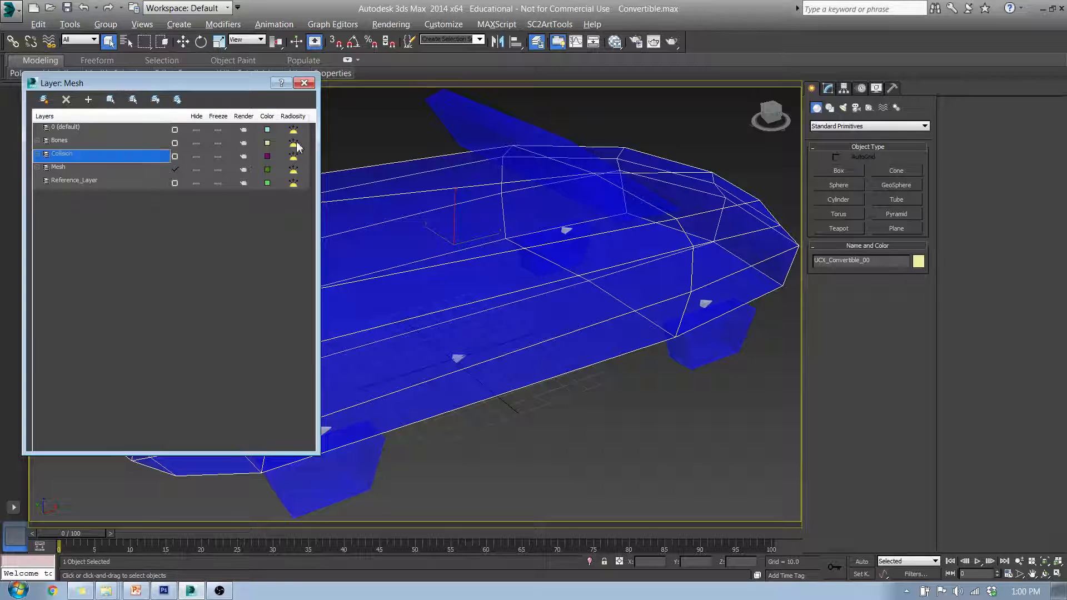
click(304, 83)
Step: Select only the six collision hulls: the main body, the four wheel hulls and the windshield hull, without the bones
click(599, 424)
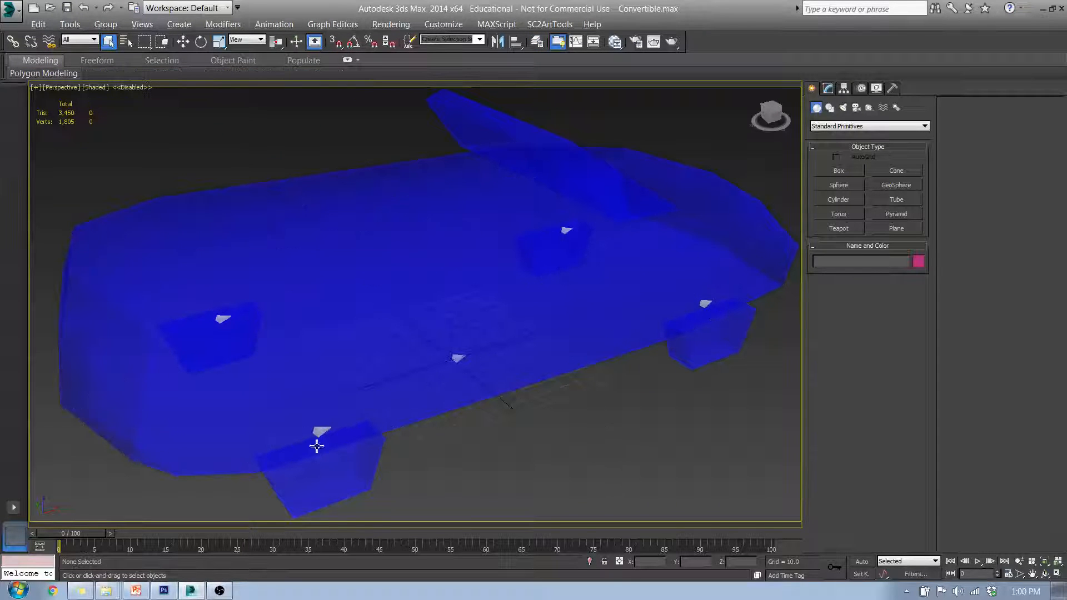
drag(676, 408, 739, 460)
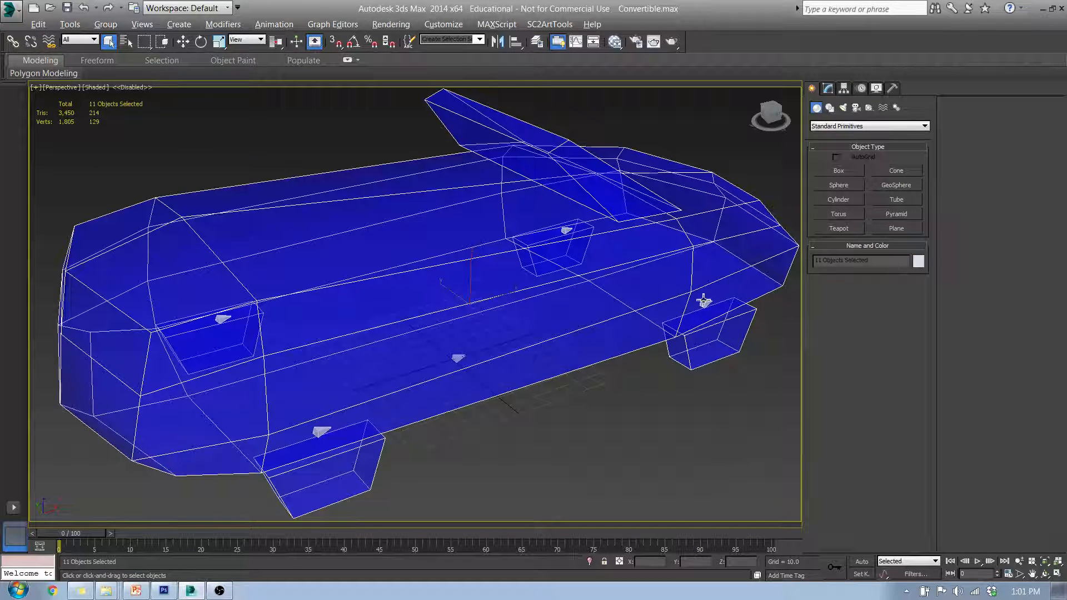
click(666, 411)
click(508, 284)
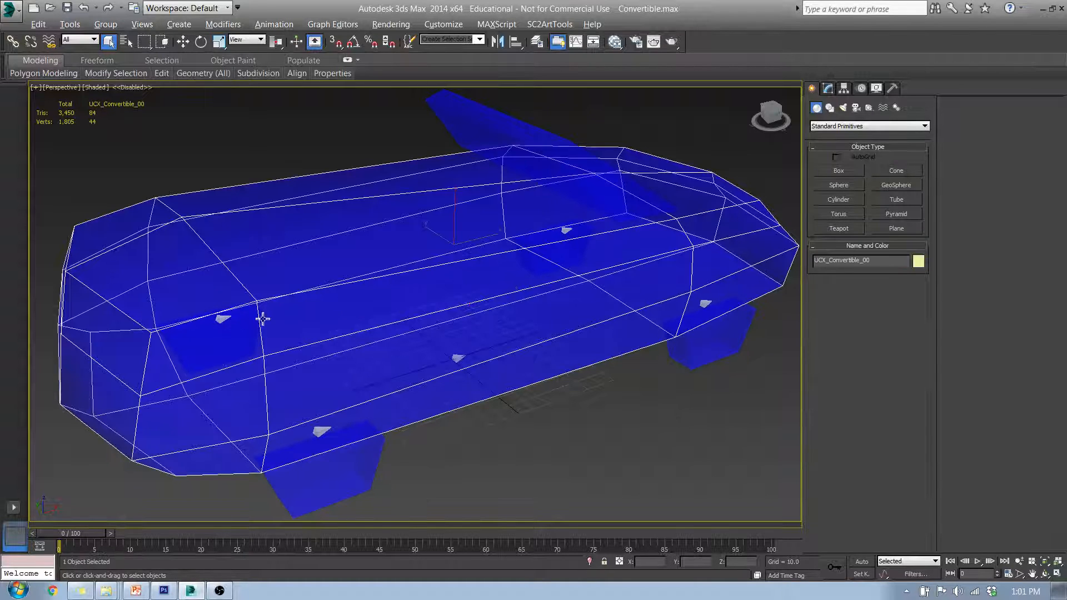
ctrl+drag(178, 351, 186, 360)
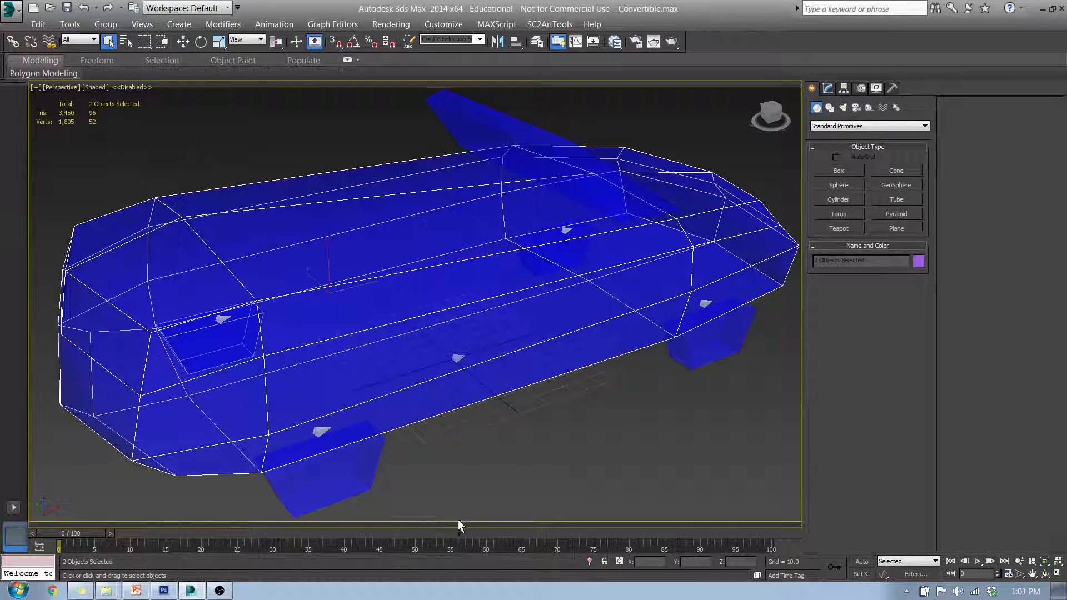
ctrl+click(356, 480)
ctrl+drag(627, 406, 735, 362)
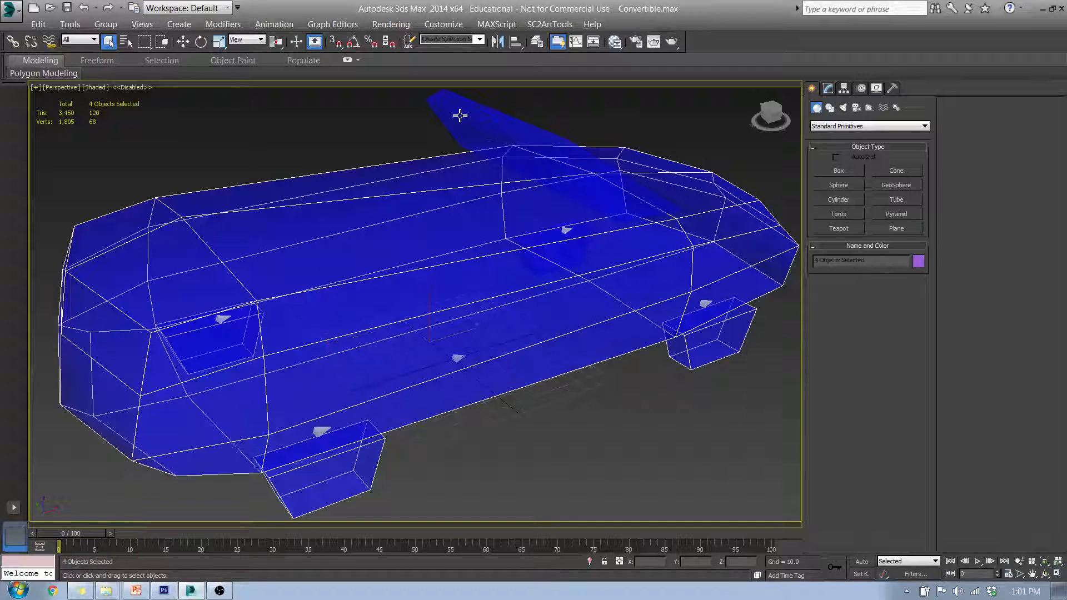
ctrl+drag(417, 96, 526, 268)
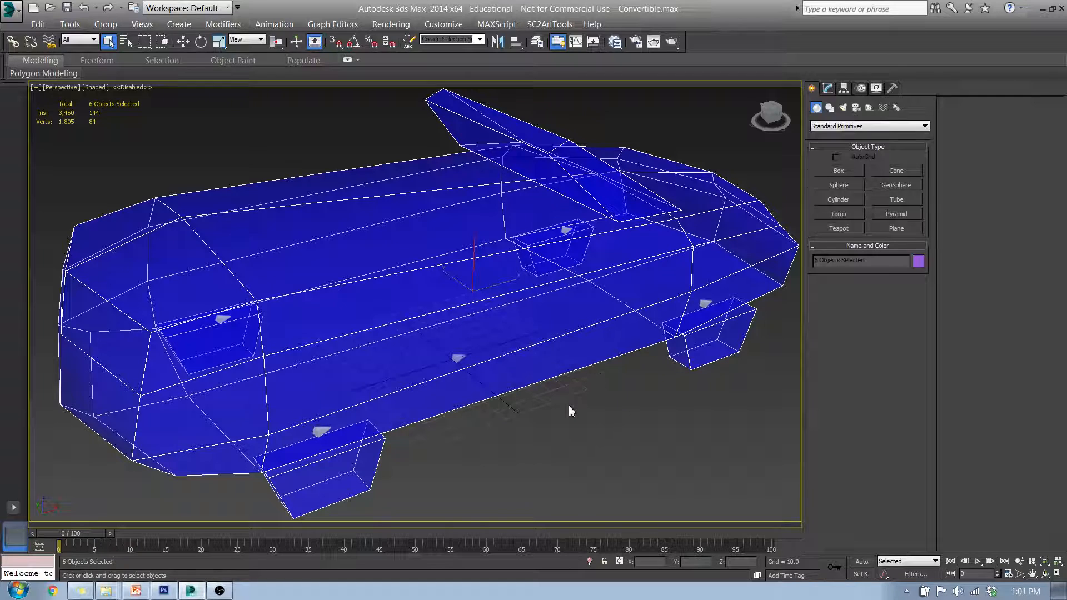
Step: Open the Black for Wireframe material's parameters in the Slate Material Editor and check its diffuse color
key(m)
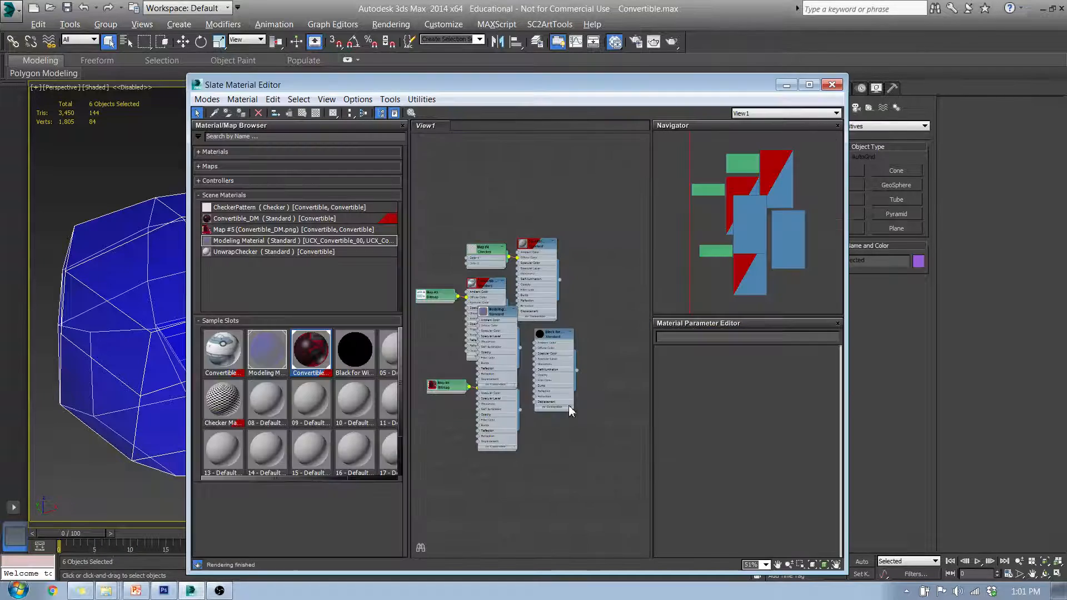
click(355, 353)
drag(455, 84, 773, 71)
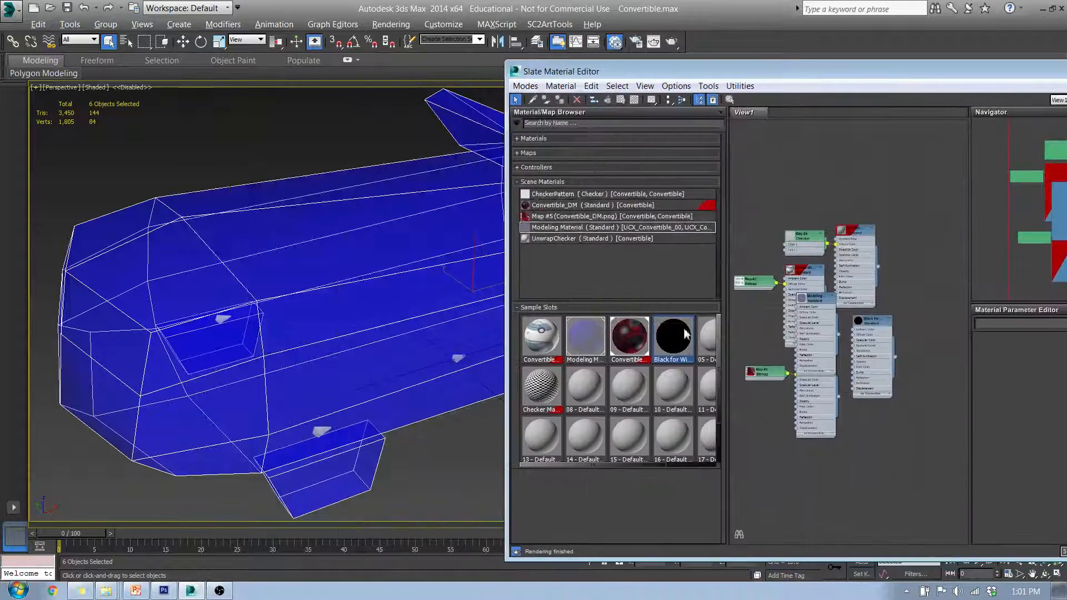
drag(894, 82, 608, 77)
double_click(551, 295)
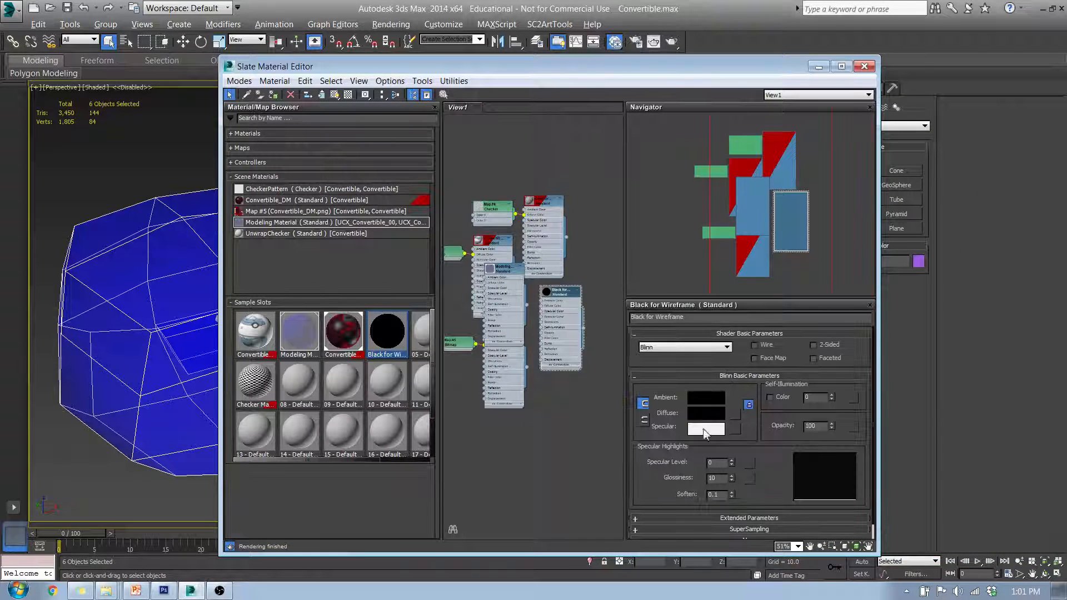
click(709, 414)
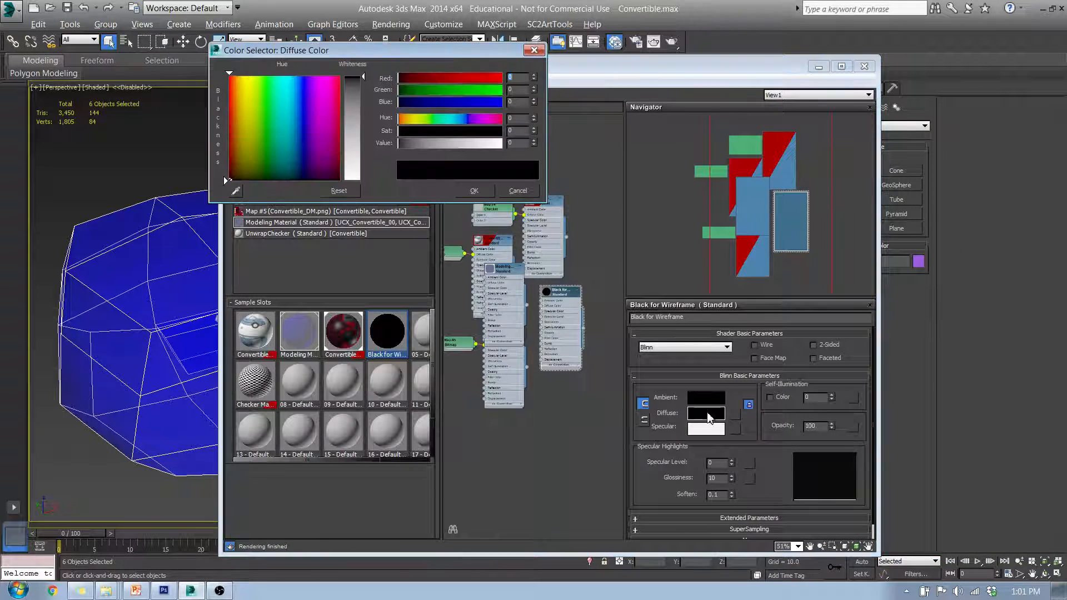
click(460, 192)
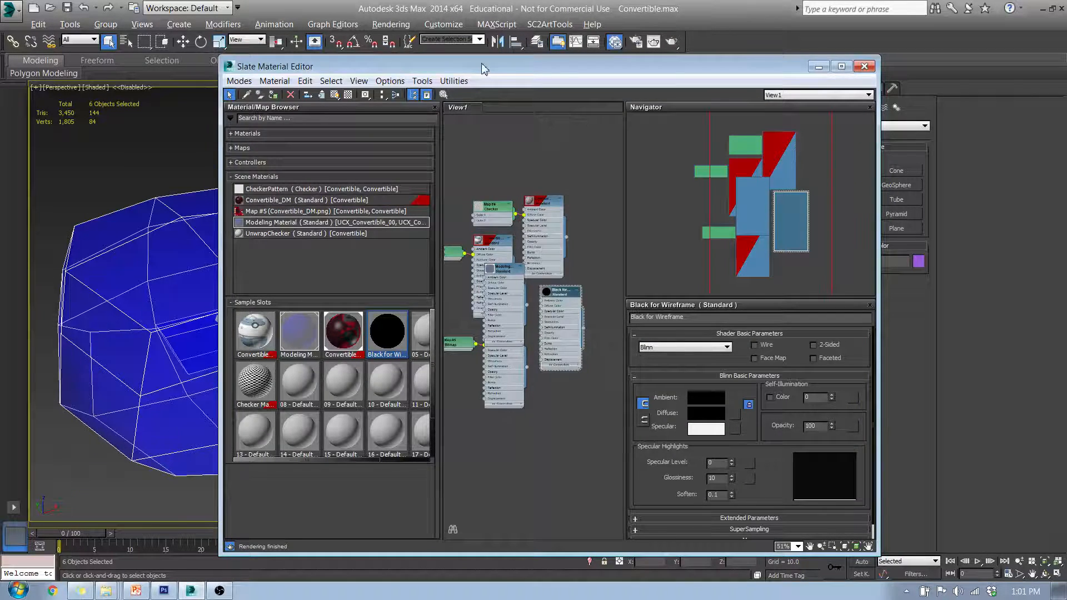
Step: Assign the Black for Wireframe material to the whole selection of collision hulls and minimize the material editor
drag(482, 66, 770, 69)
drag(437, 299, 438, 299)
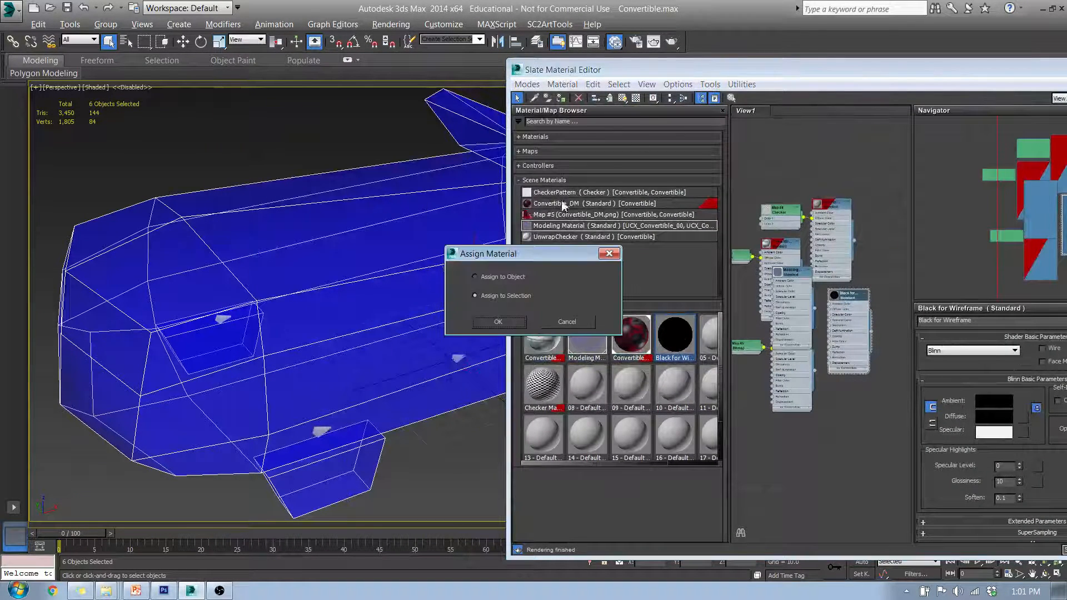
click(500, 322)
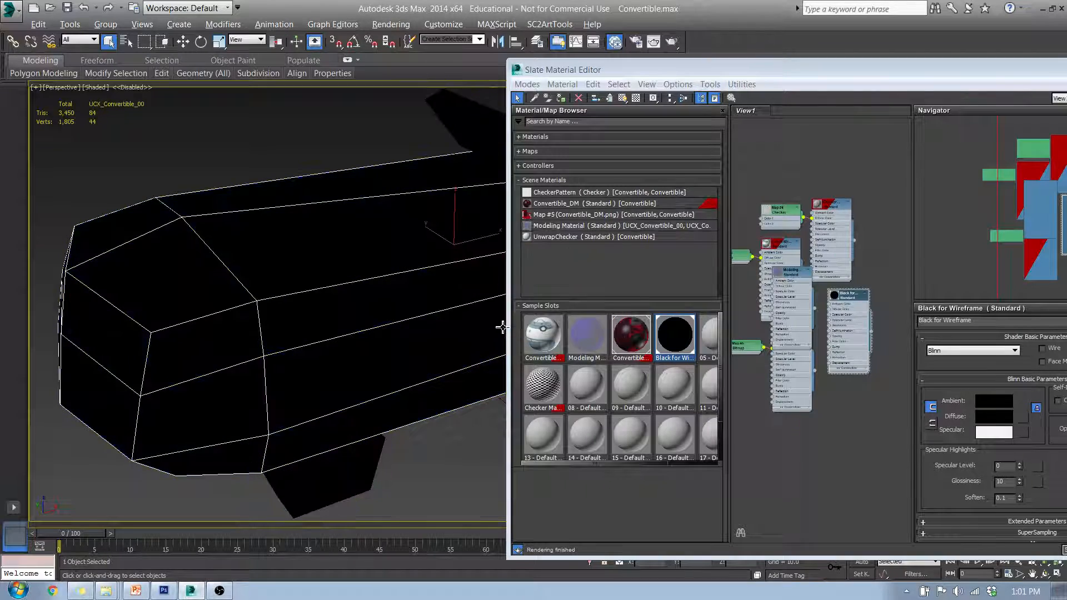
drag(895, 69, 424, 143)
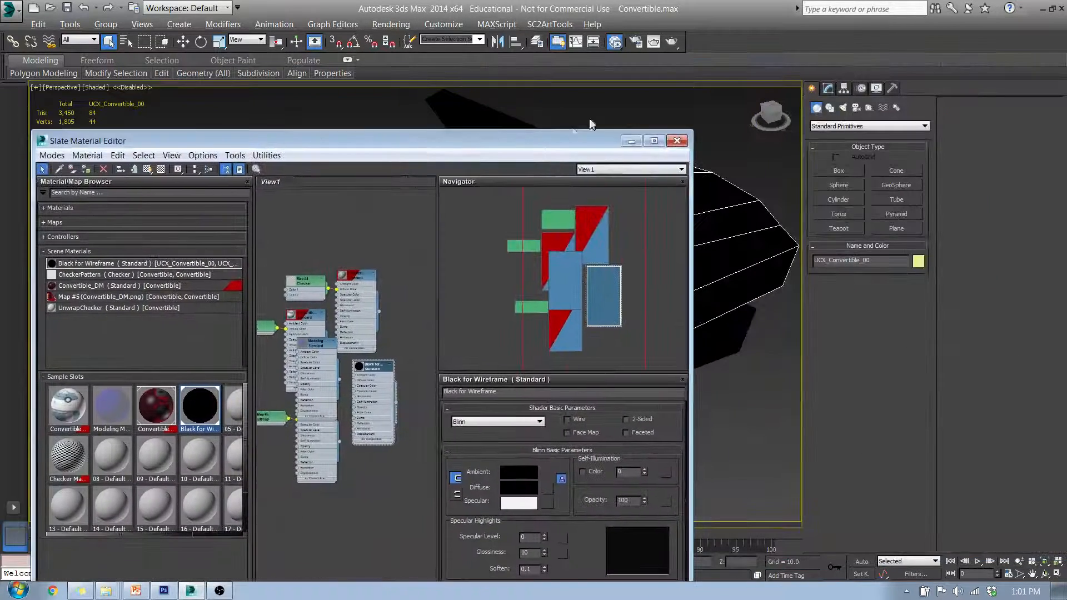
click(634, 147)
Step: Turn on Force Wireframe for the Default Scanline Renderer and render the perspective view of the collision hulls
key(F10)
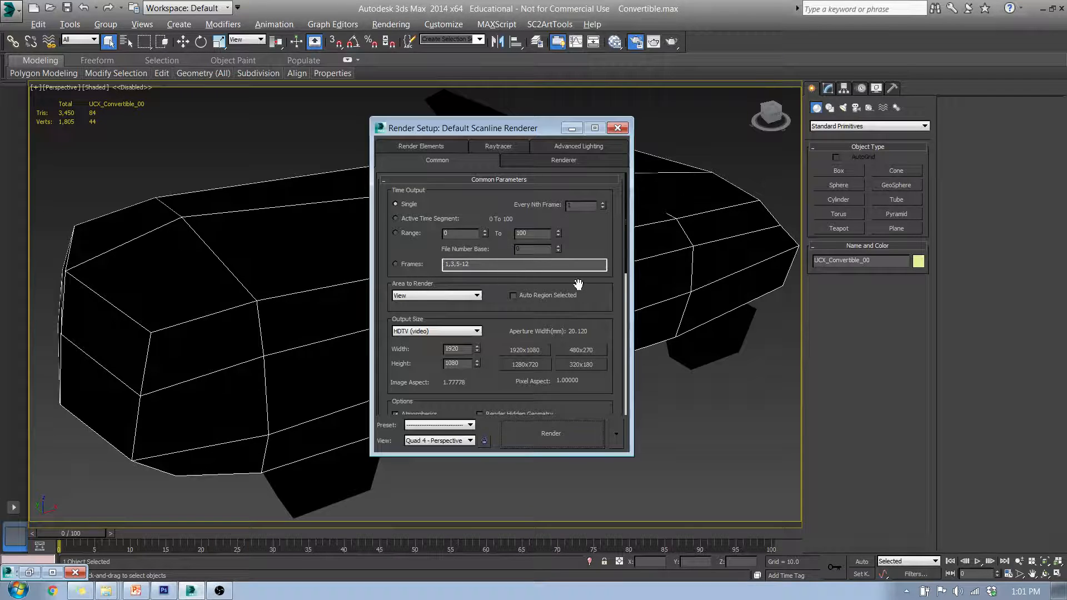
click(542, 160)
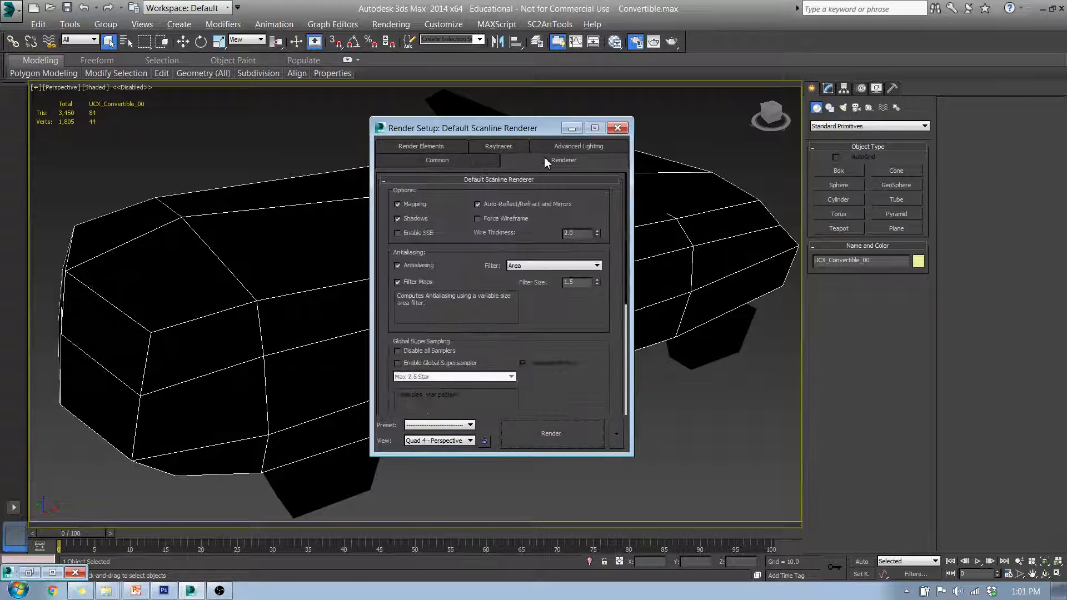
click(501, 219)
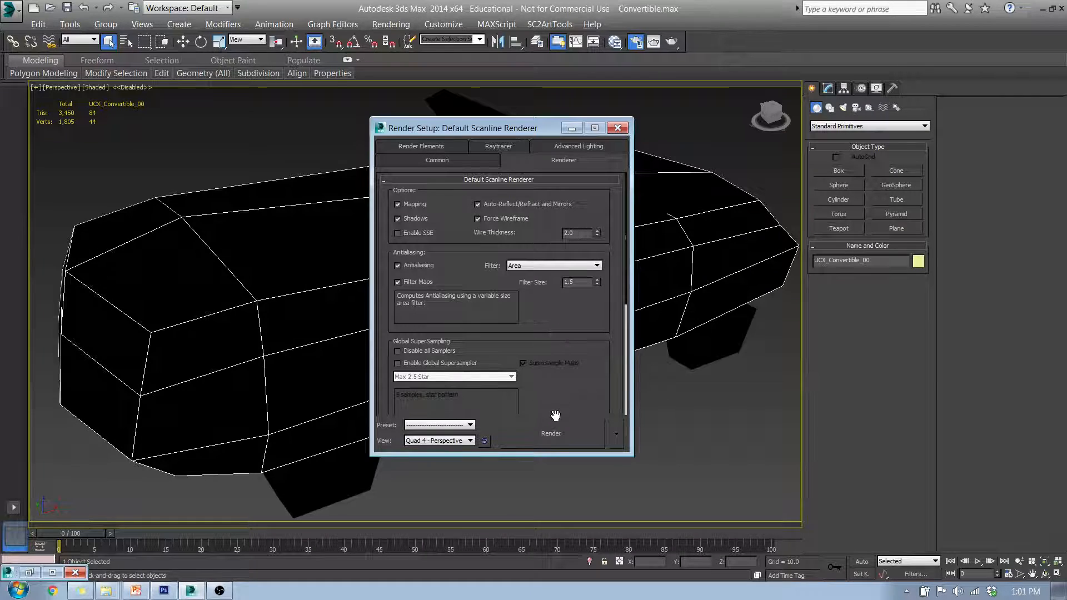
click(549, 439)
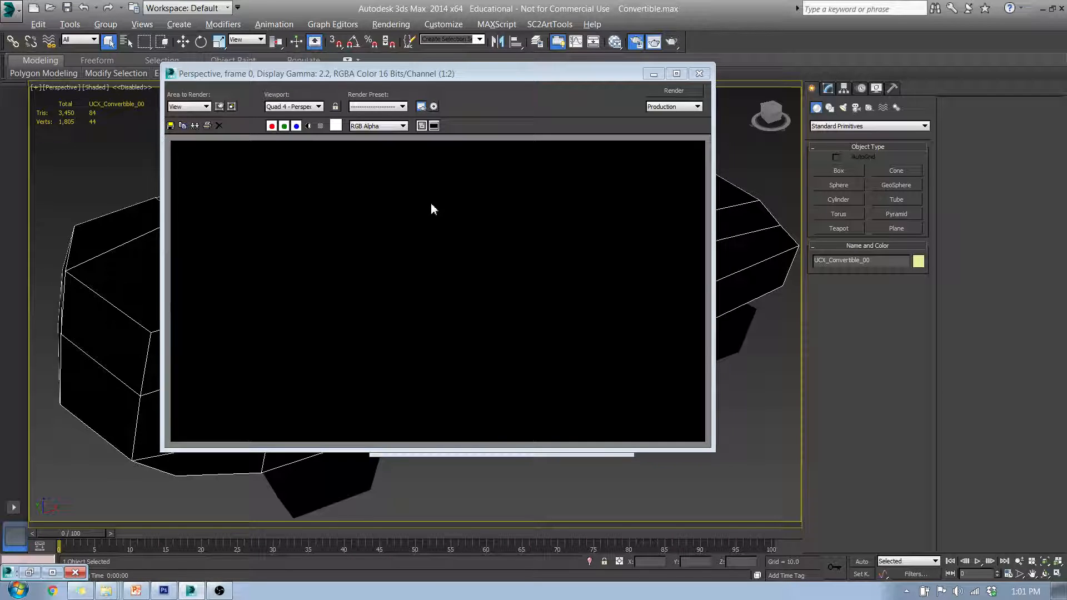
Step: Save the wireframe render as Convertible_TN6.png in the Convertible_TurnIn folder, as RGB 24 bit with alpha channel
click(171, 127)
click(559, 199)
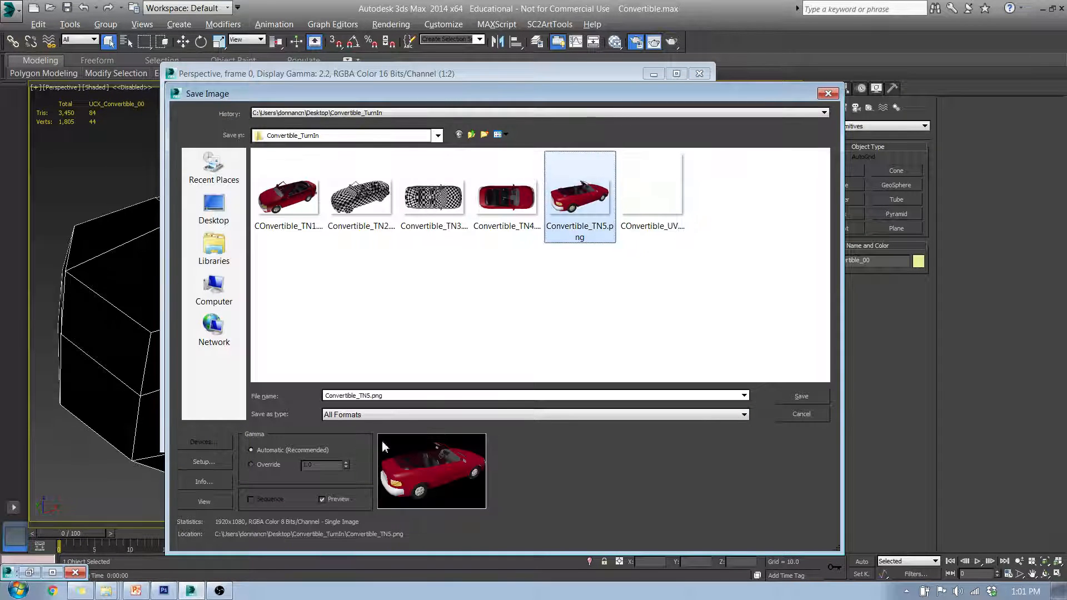
click(370, 396)
click(370, 397)
key(BackSpace)
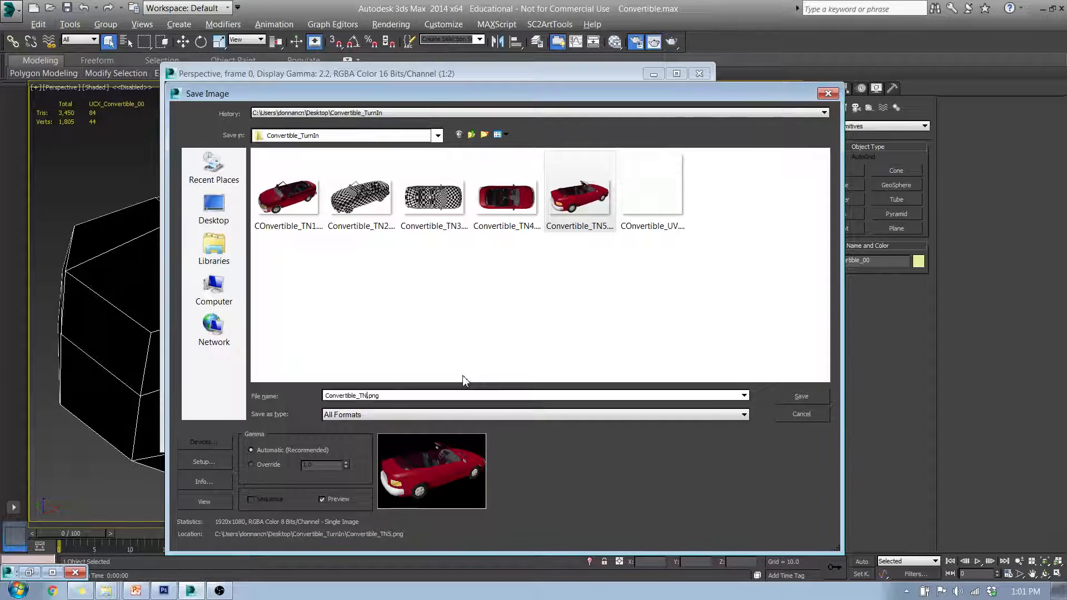
text(6)
click(805, 397)
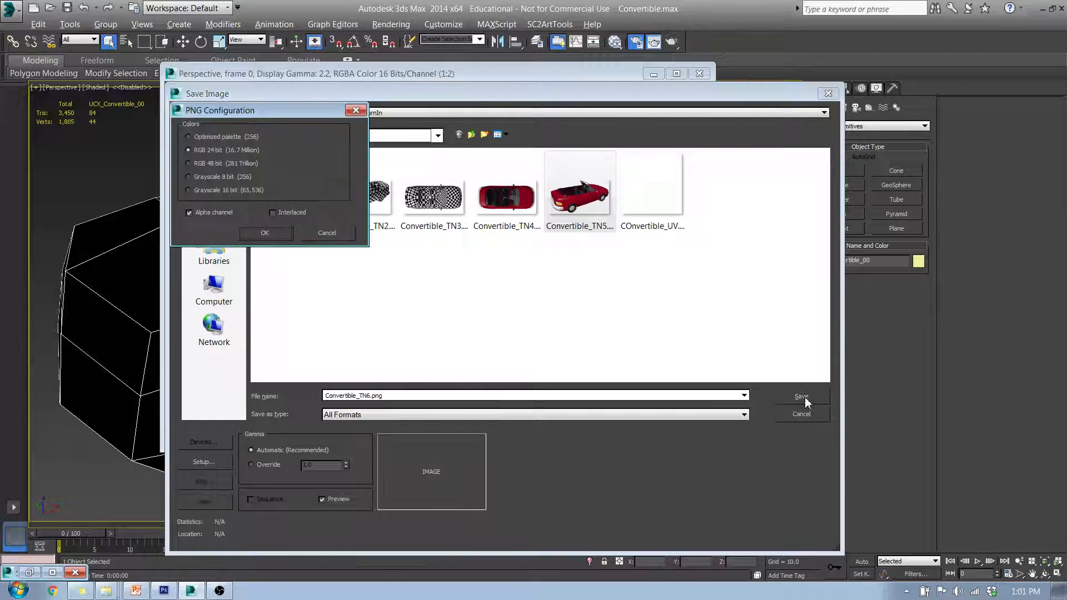
click(284, 239)
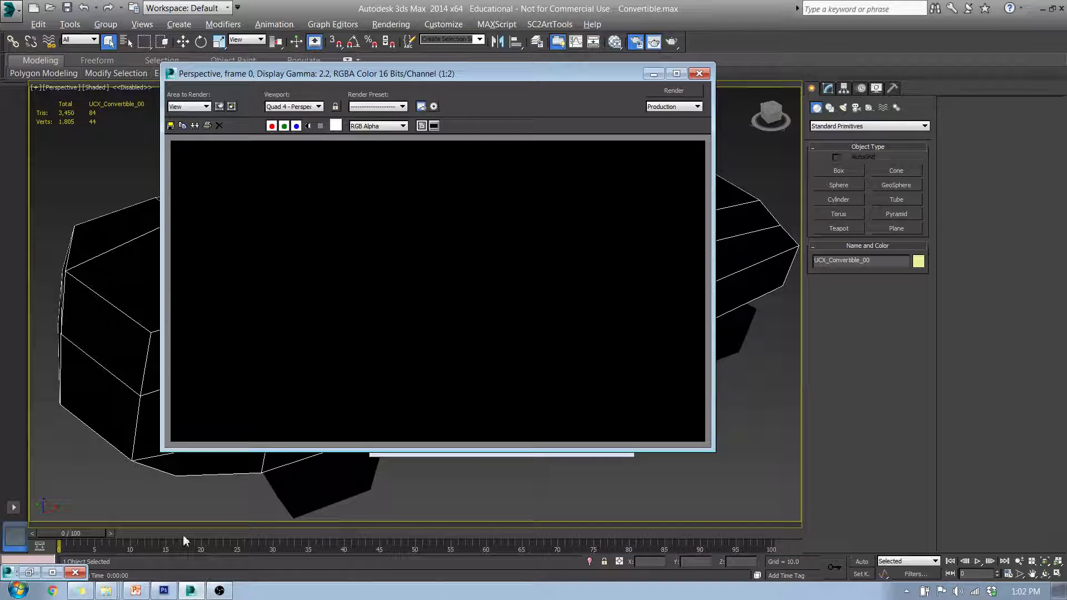
Step: Browse to the Convertible_TurnIn folder on the desktop in Windows Explorer and examine Convertible_TN6.png in the photo viewer
click(110, 594)
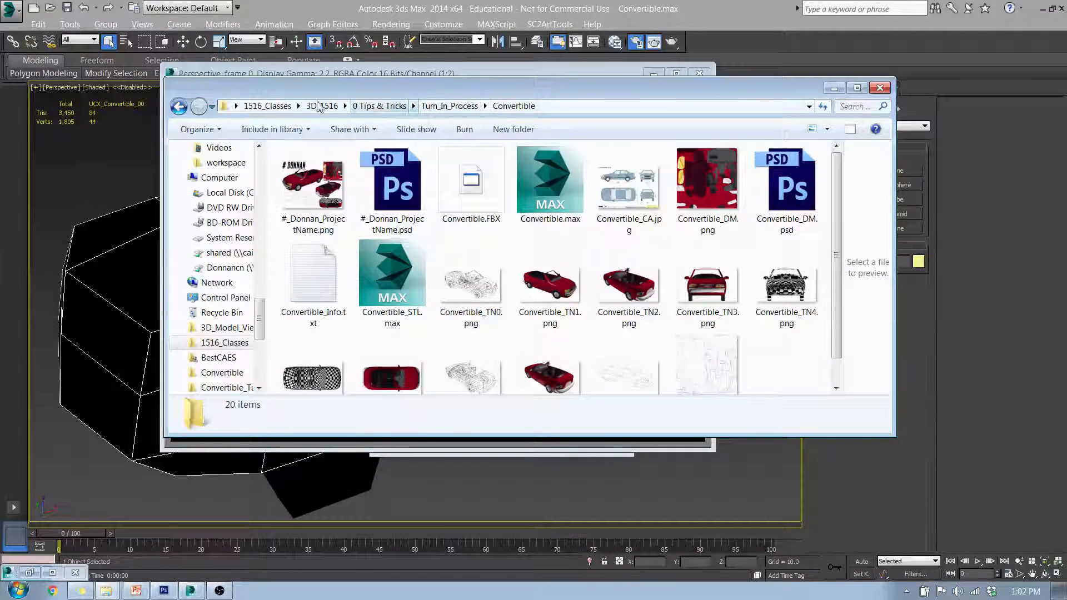
click(257, 107)
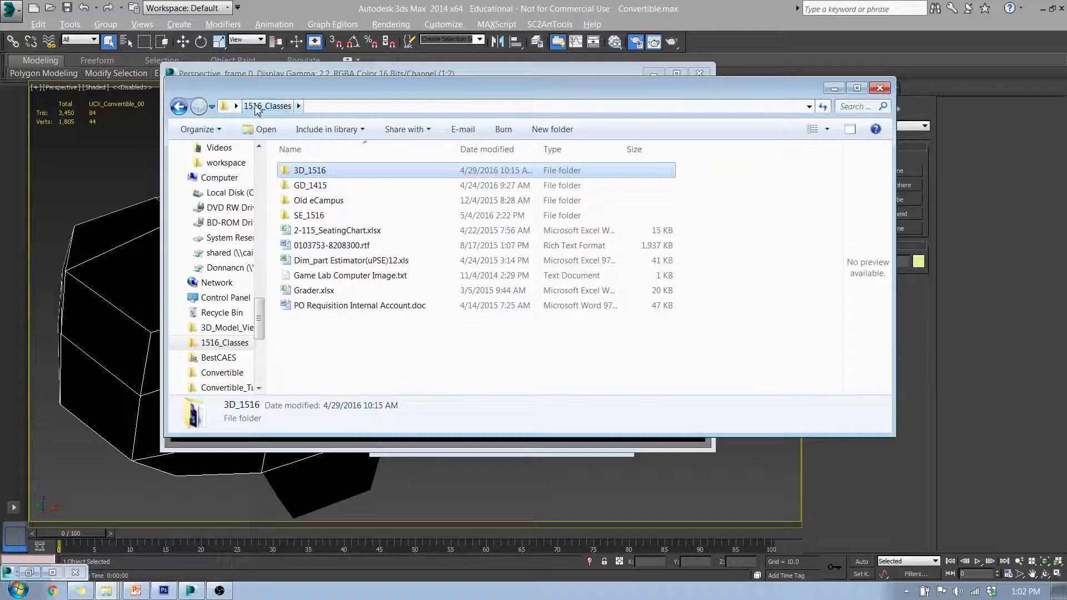
drag(261, 327, 258, 169)
click(238, 168)
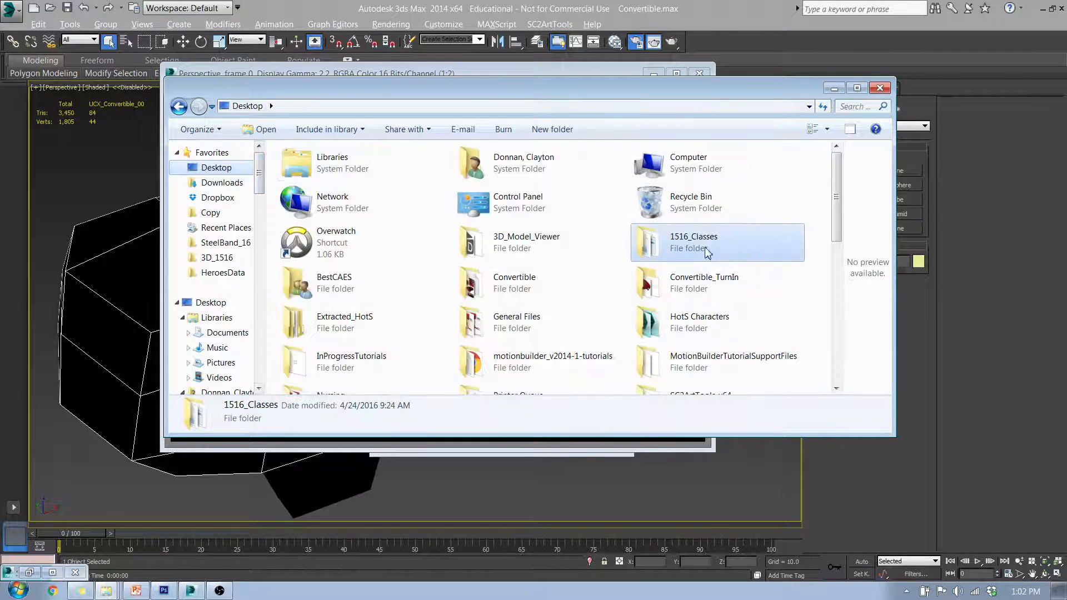
double_click(699, 284)
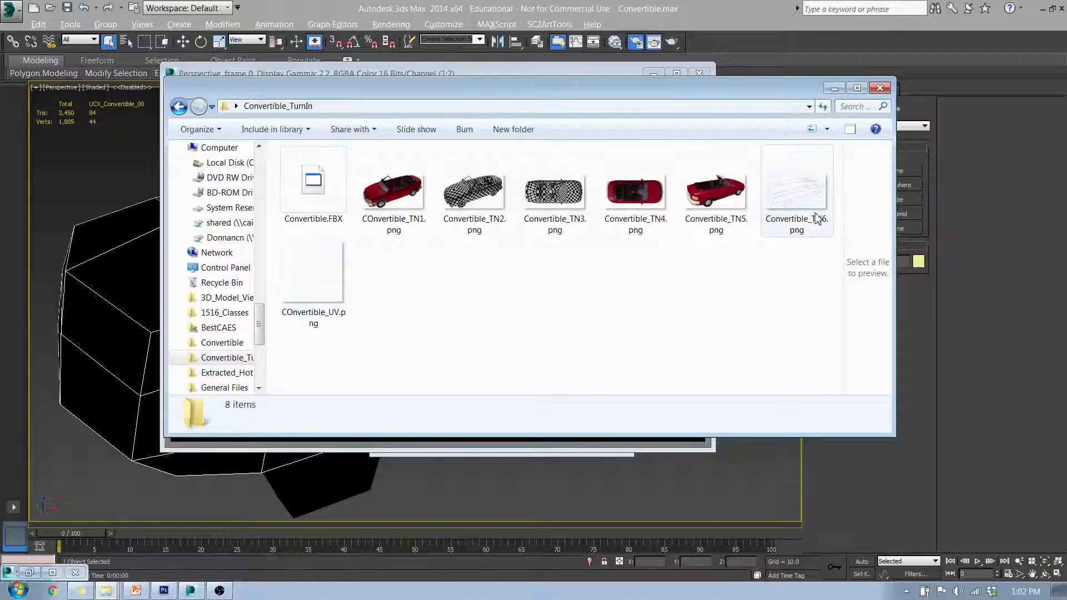
double_click(789, 201)
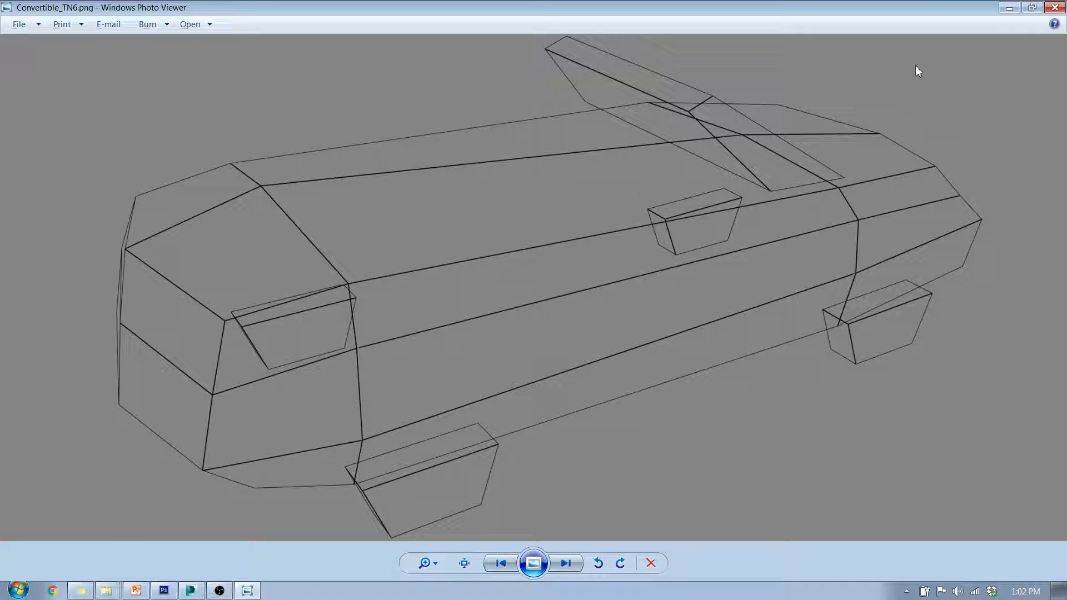
click(1009, 9)
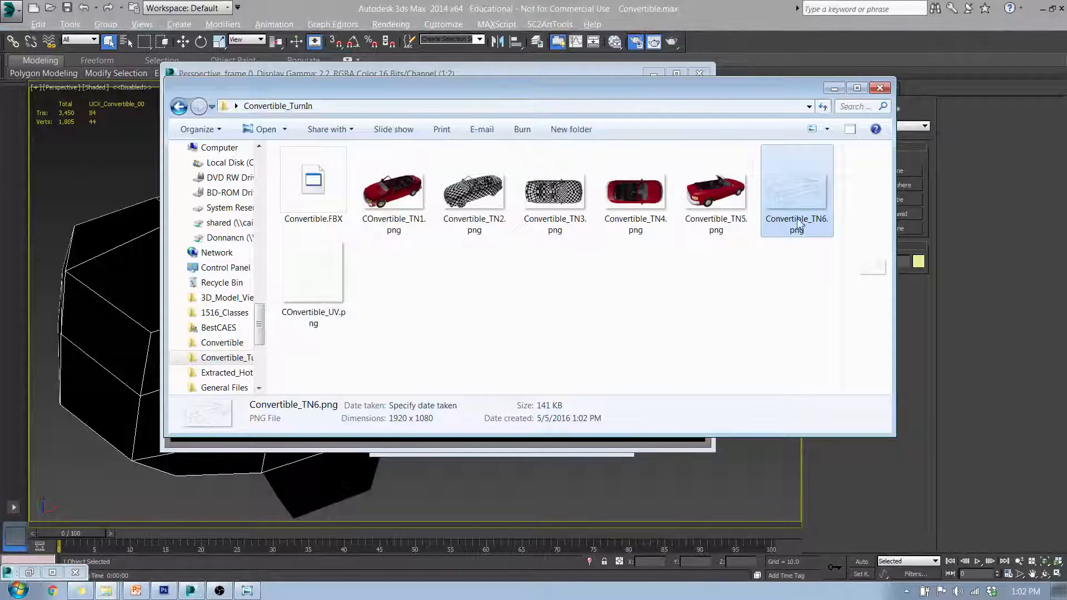
Step: Switch back to 3ds Max, minimize the rendered frame window and close the Render Setup dialog
click(727, 9)
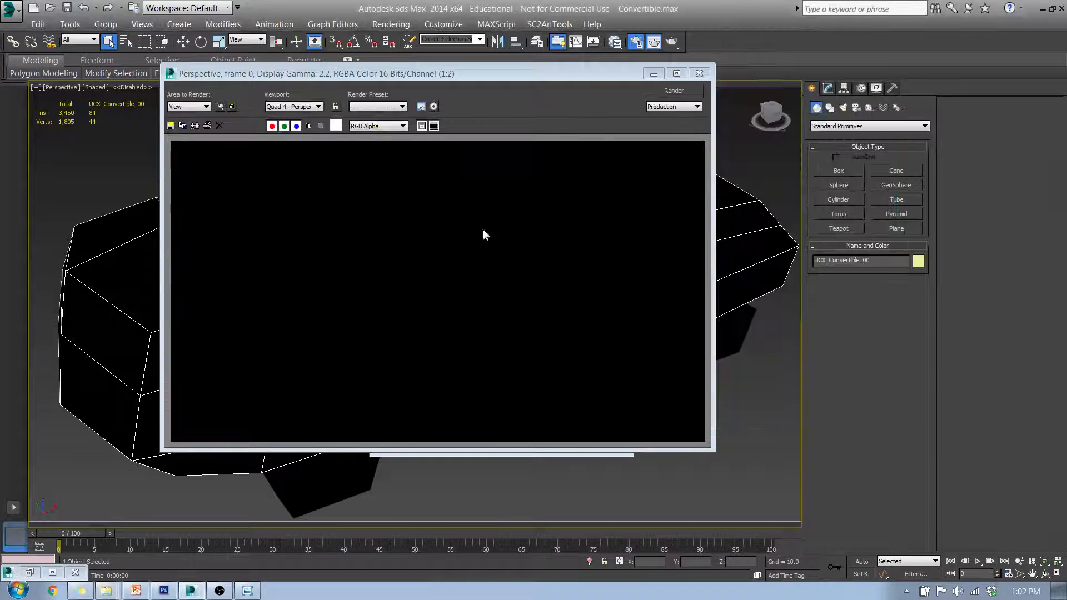
click(654, 74)
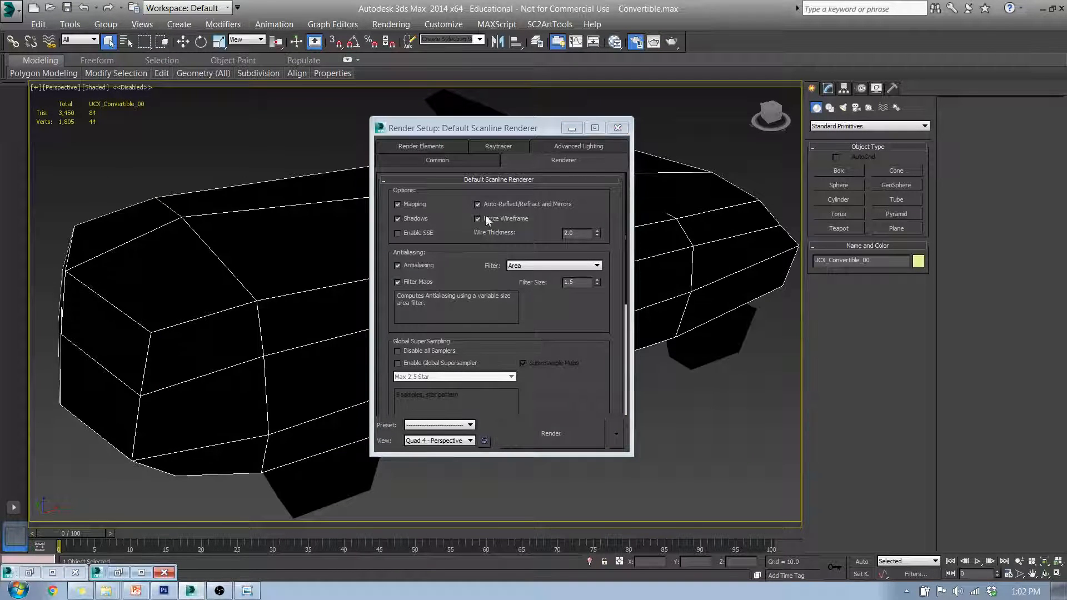
click(618, 129)
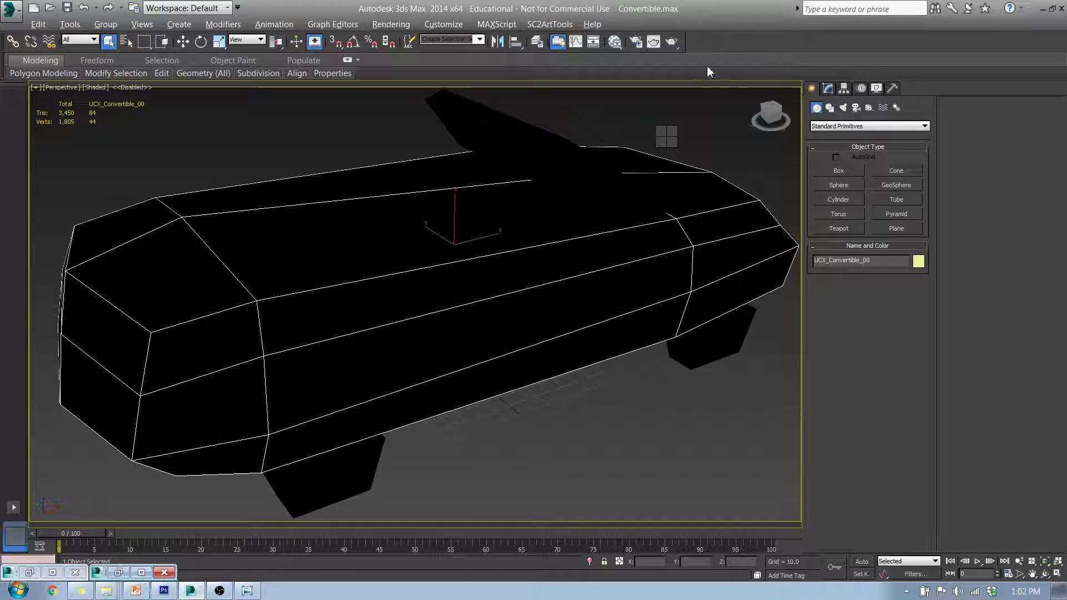
Step: Apply the Black for Wireframe material to the Convertible mesh from the Slate Material Editor, and close the editor
click(557, 277)
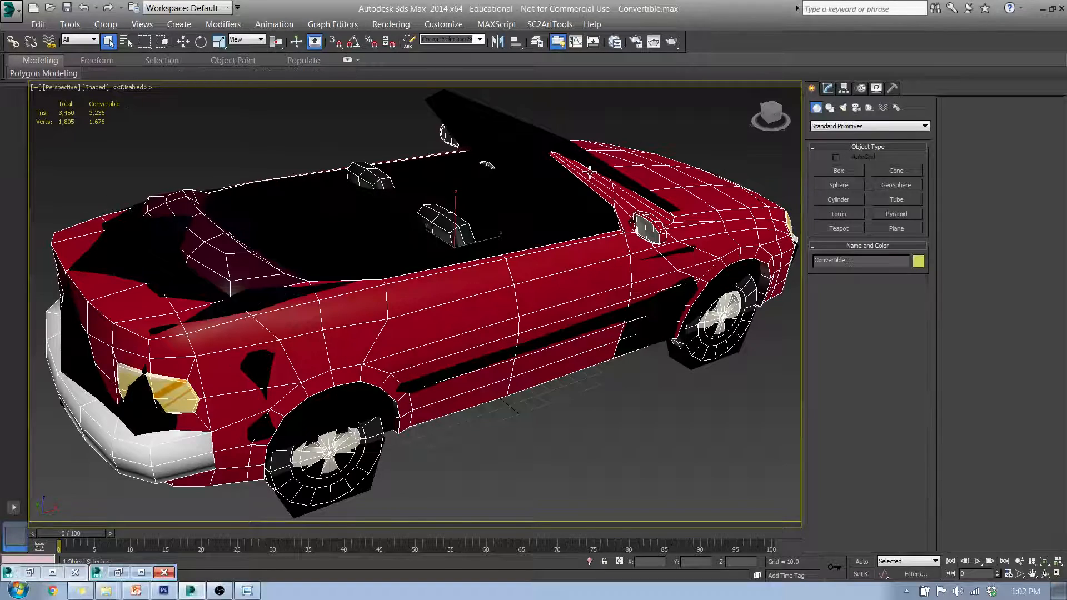
key(m)
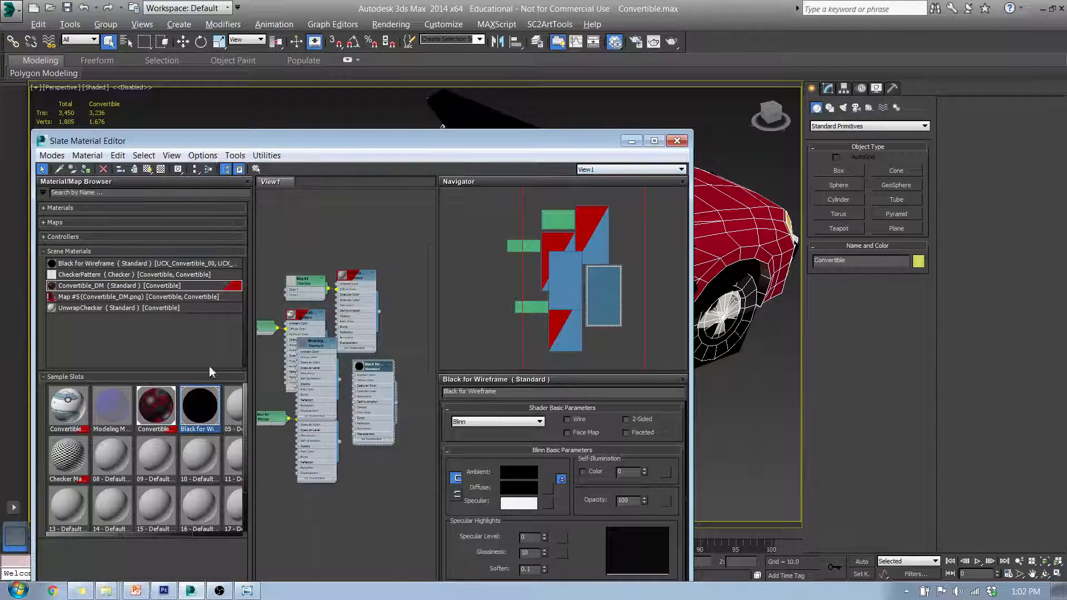
drag(347, 144, 853, 178)
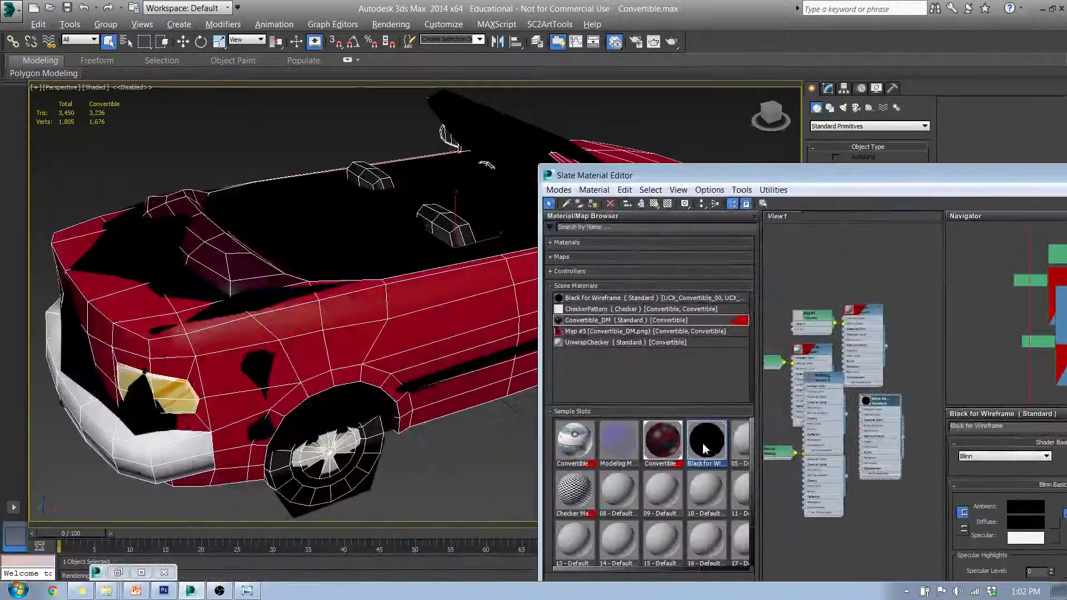
drag(707, 442, 444, 309)
drag(932, 179, 466, 175)
click(724, 176)
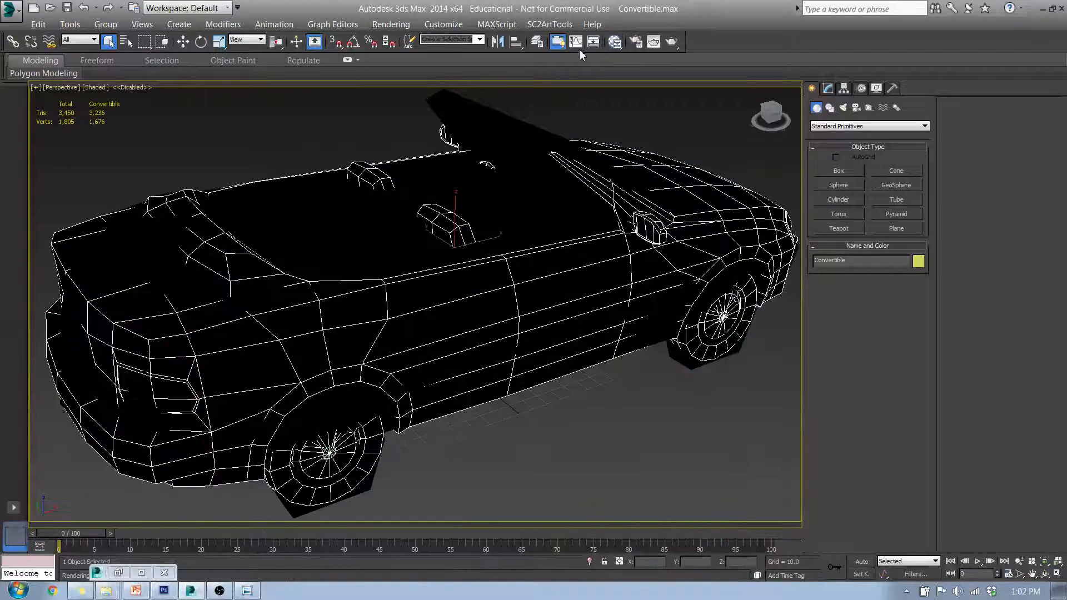
Step: Turn off rendering for the Collision layer in the layer manager and close it
click(537, 43)
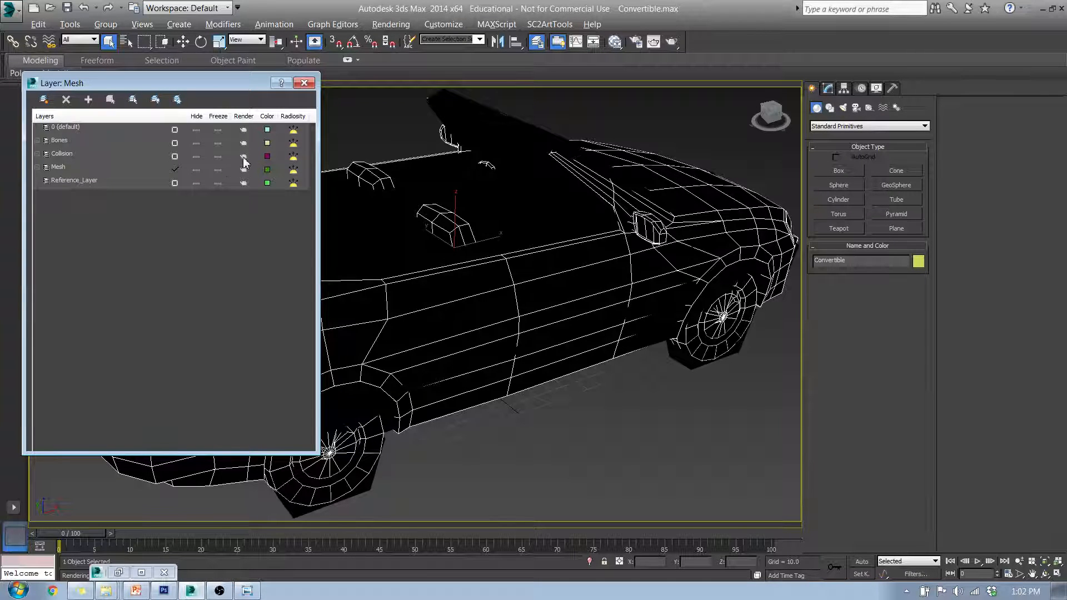
click(245, 158)
click(307, 83)
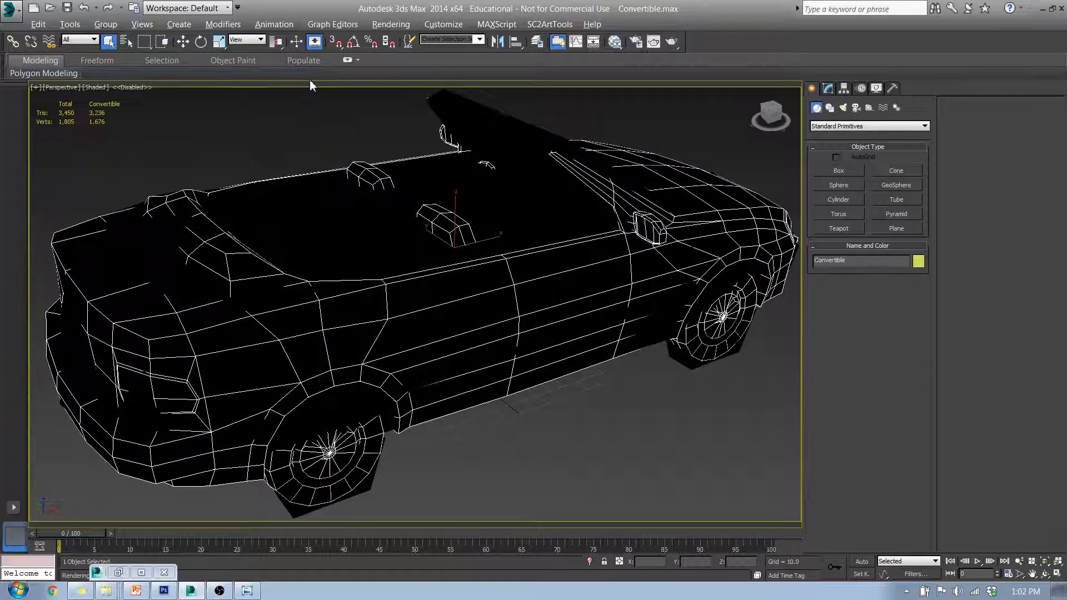
Step: Render the wireframe of the car in the perspective view and save it as Convertible_TN7.png in the Convertible_TurnIn folder
click(672, 42)
click(170, 126)
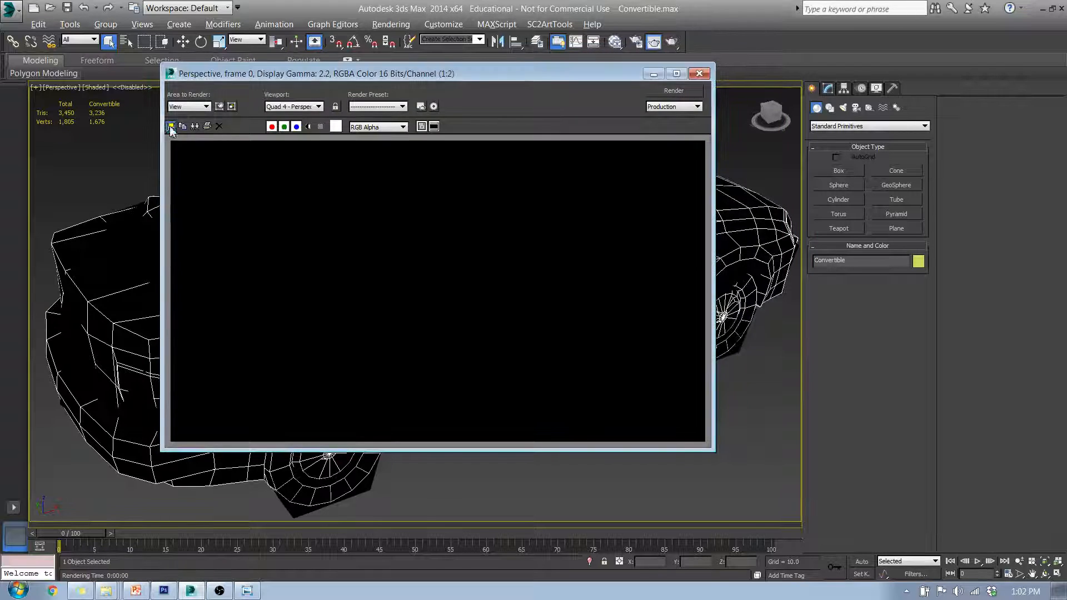
click(619, 234)
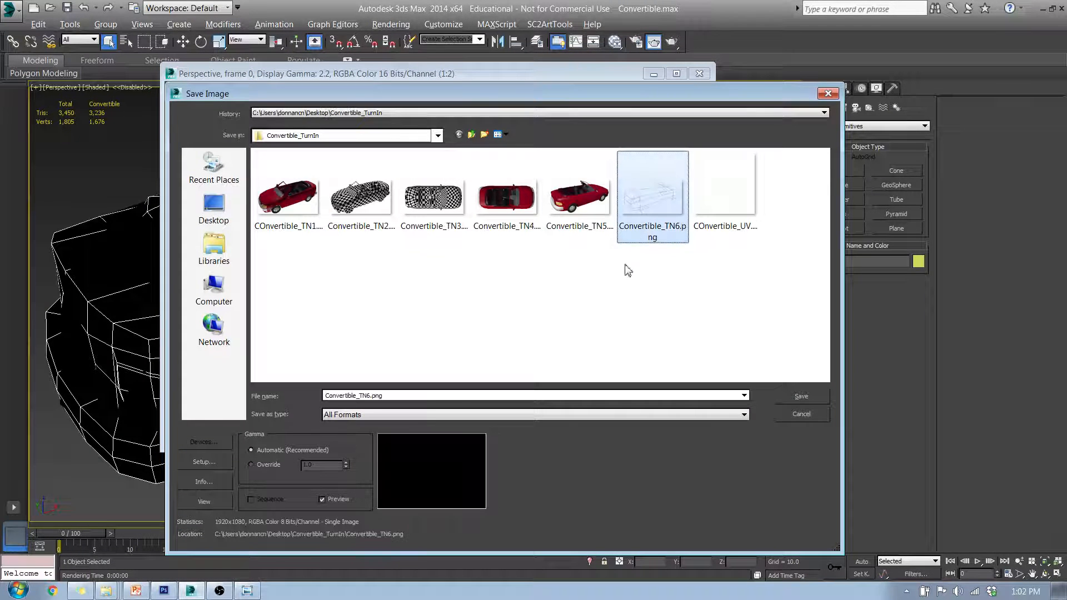
click(370, 395)
click(370, 395)
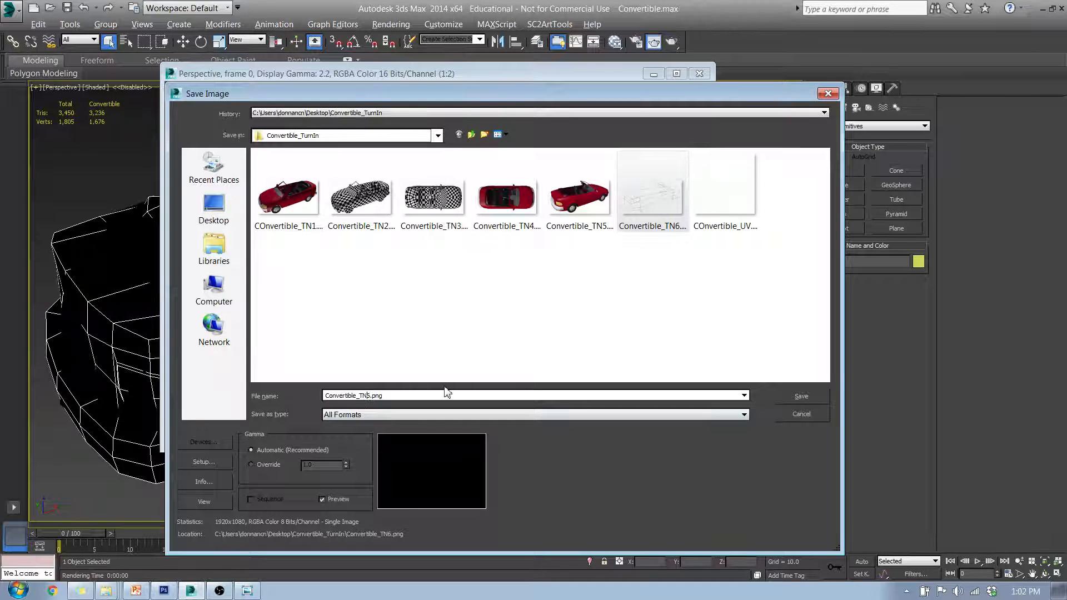
key(Right)
text(7)
click(809, 396)
click(266, 238)
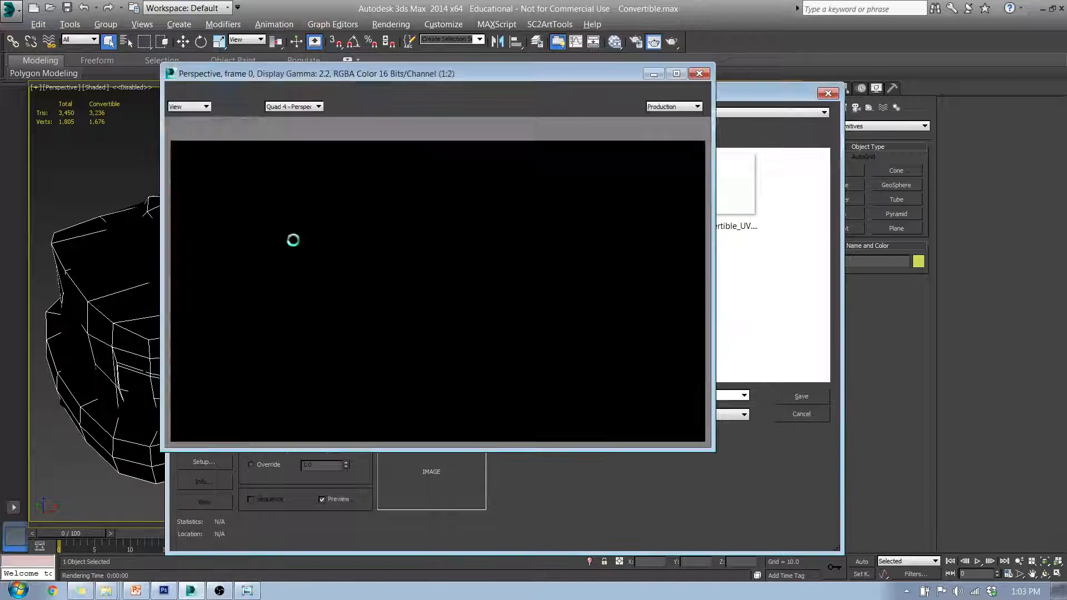
Step: Minimize the rendered frame window and 3ds Max, and switch to the whole Convertible_DM.psd texture in Photoshop
click(653, 76)
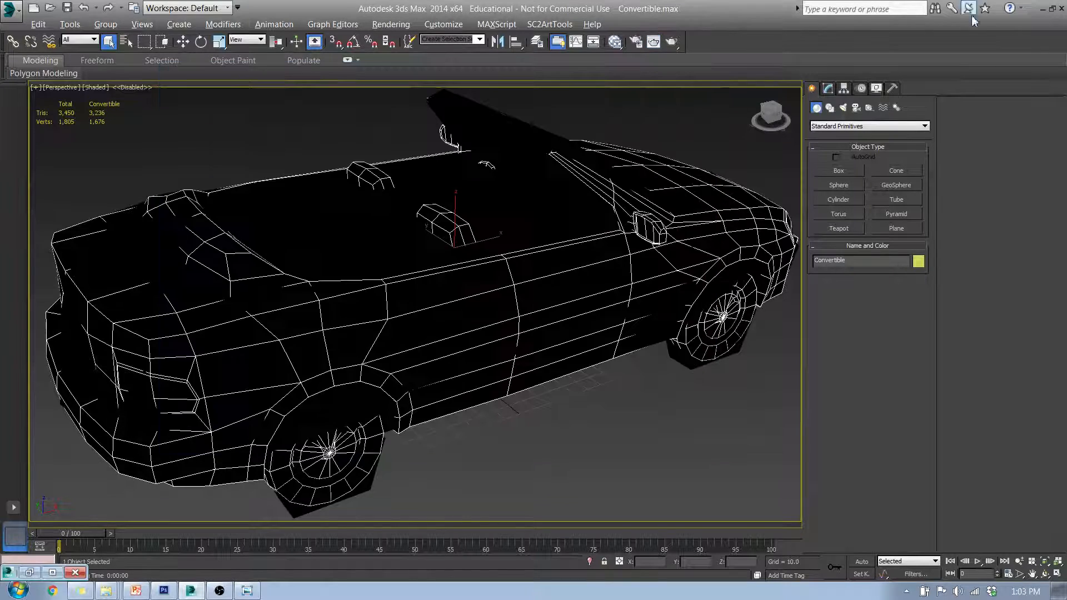
click(1044, 8)
drag(679, 100, 195, 128)
click(391, 120)
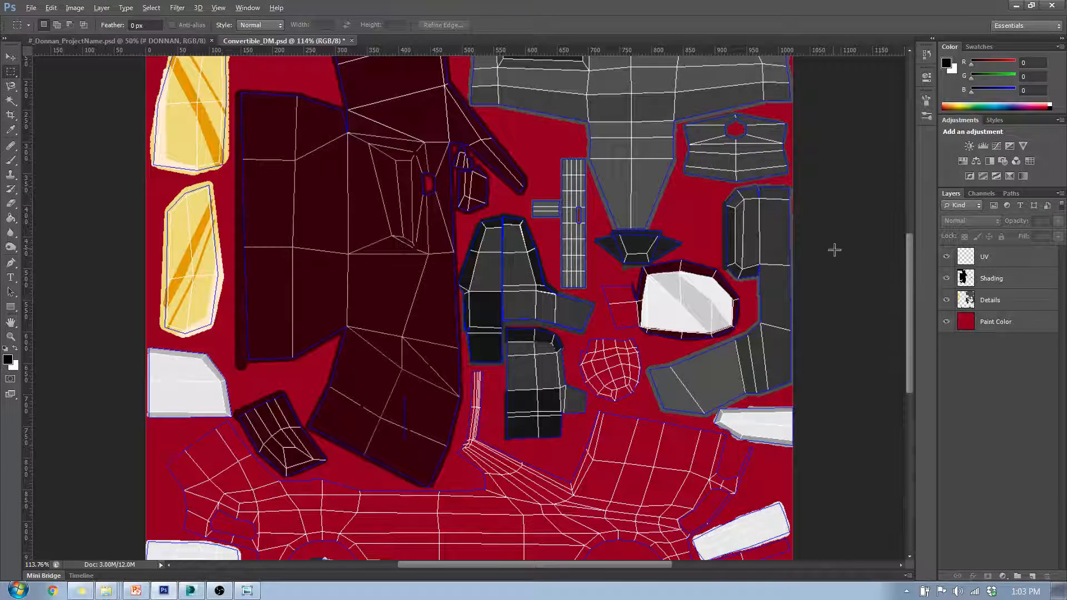
alt+scroll(834, 245, down, 3)
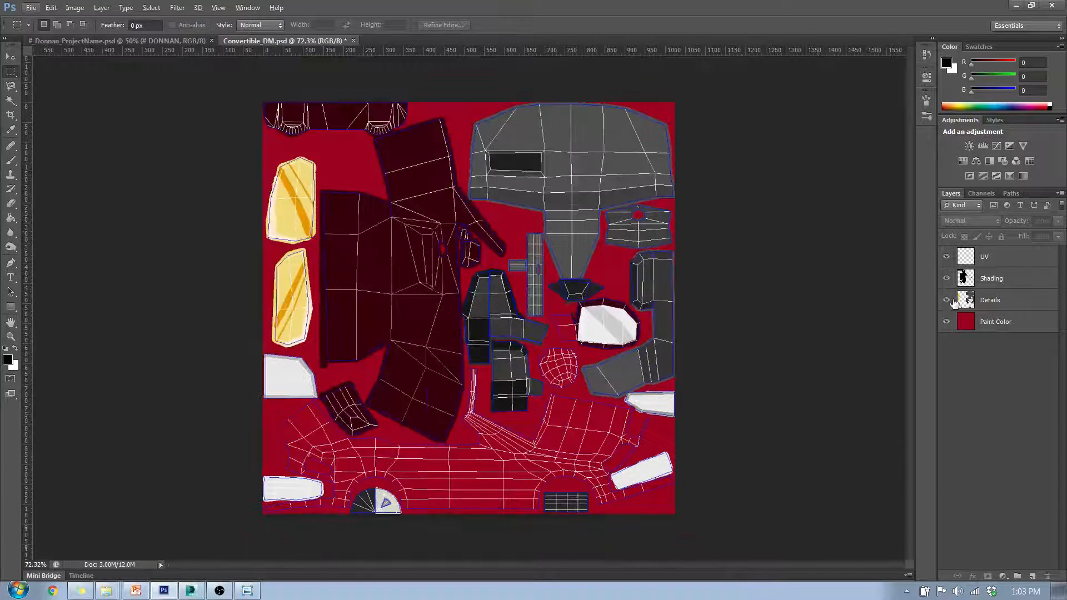
Step: Hide the Details, Shading, UV and Paint Color layers of the texture
click(947, 301)
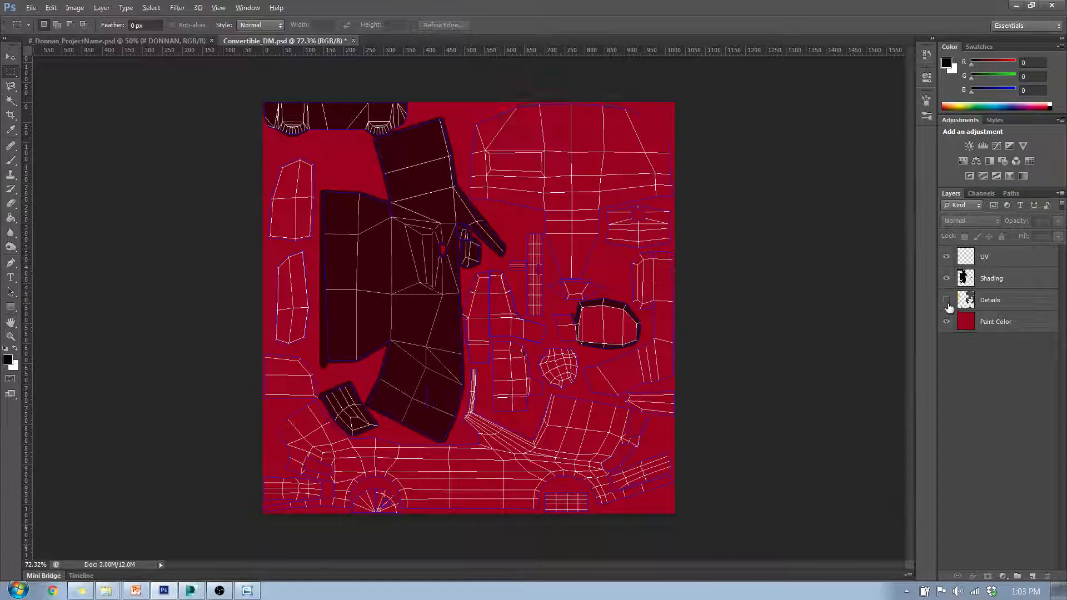
click(947, 279)
click(947, 257)
click(946, 322)
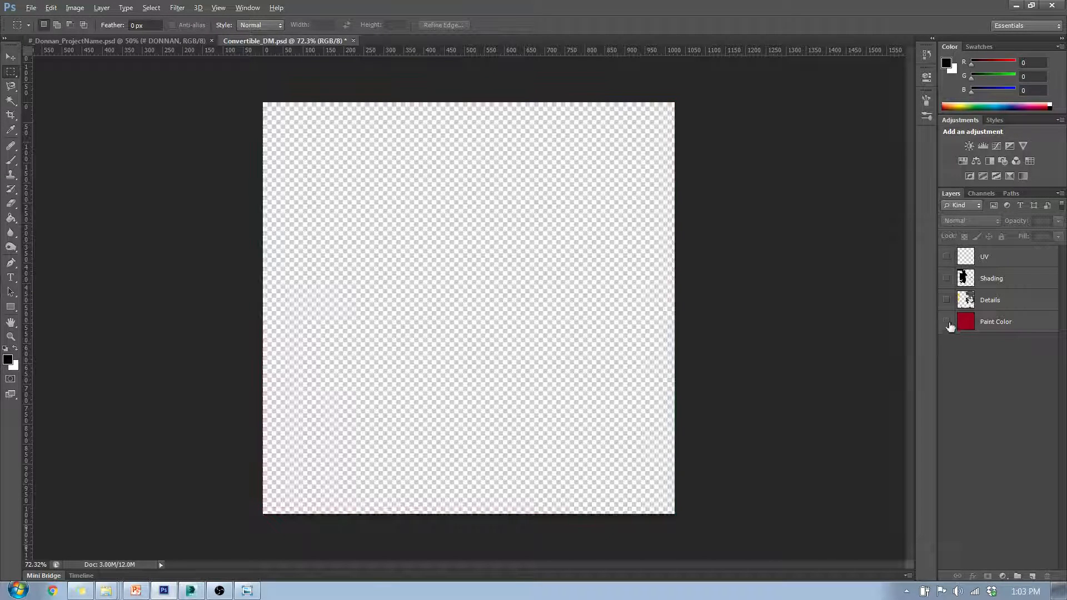
Step: Show the Paint Color, Details and Shading layers again, toggling them to check their content and leaving the UV layer hidden
click(947, 322)
click(947, 300)
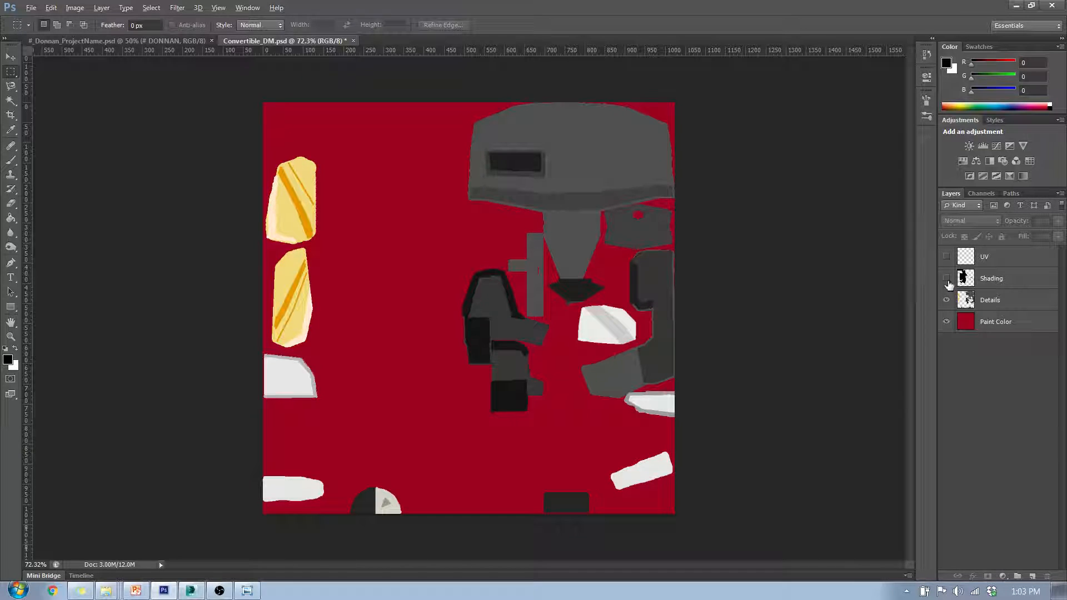
click(946, 322)
click(947, 322)
click(946, 278)
click(947, 278)
click(946, 279)
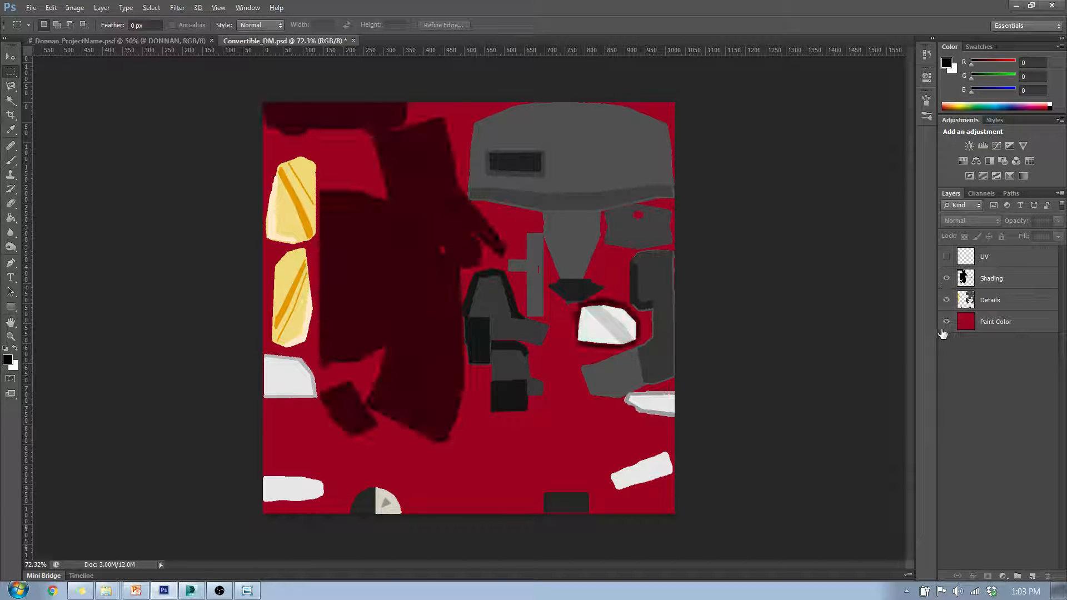
click(947, 321)
click(946, 322)
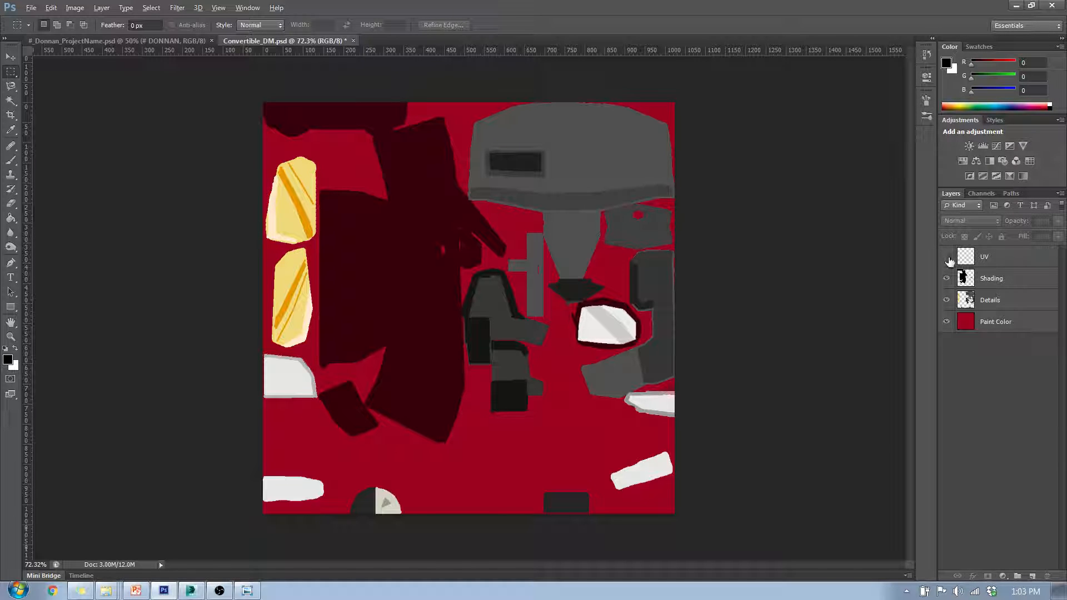
Step: Open Save for Web for the texture as PNG-24 and set the image size to 512 x 512 px
click(39, 8)
click(53, 203)
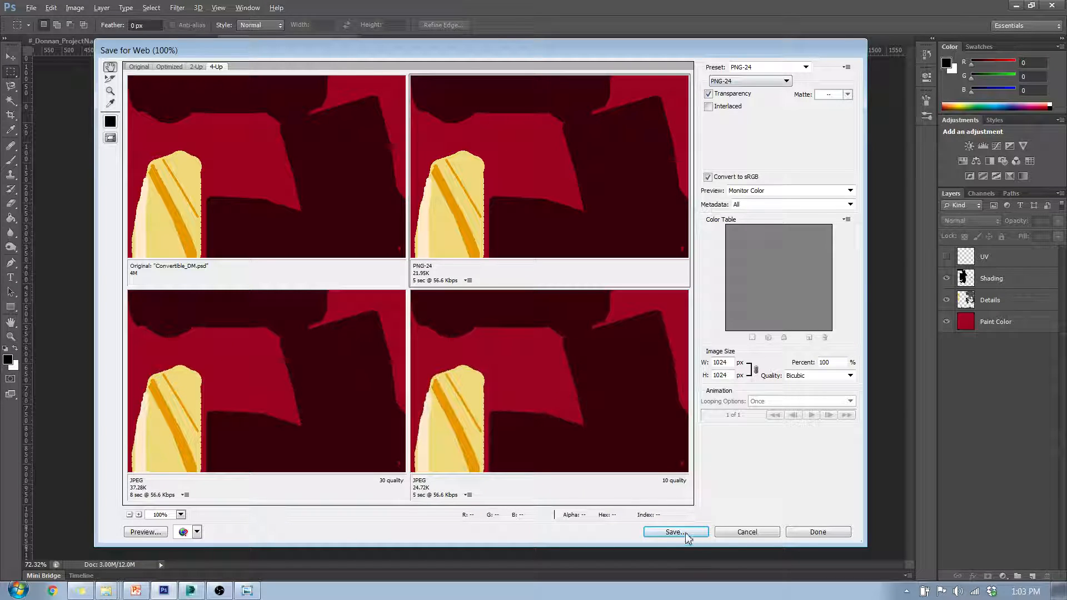
double_click(722, 362)
text(51)
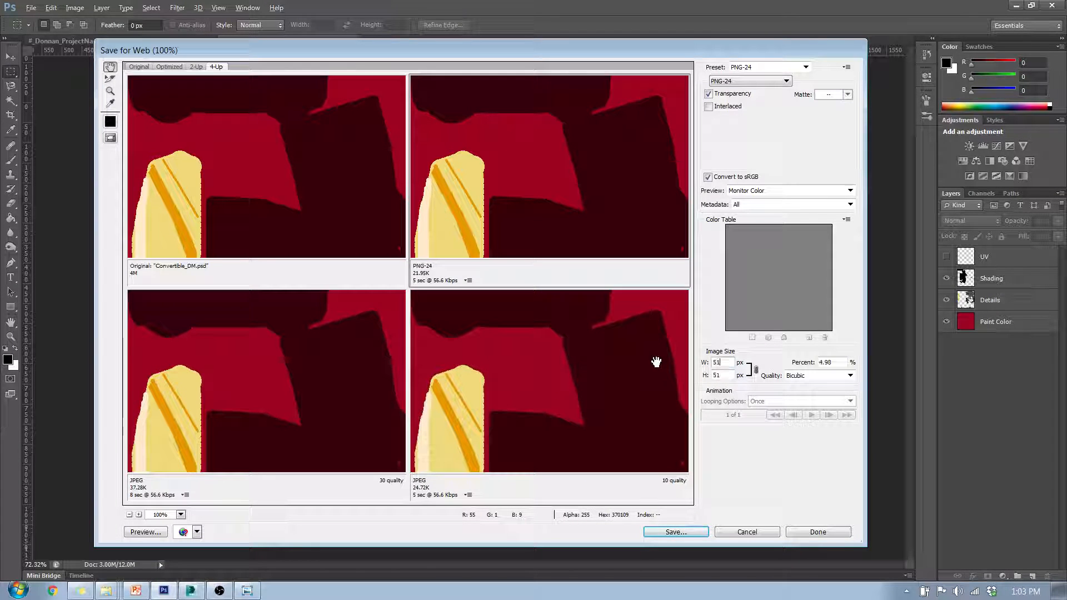
text(2)
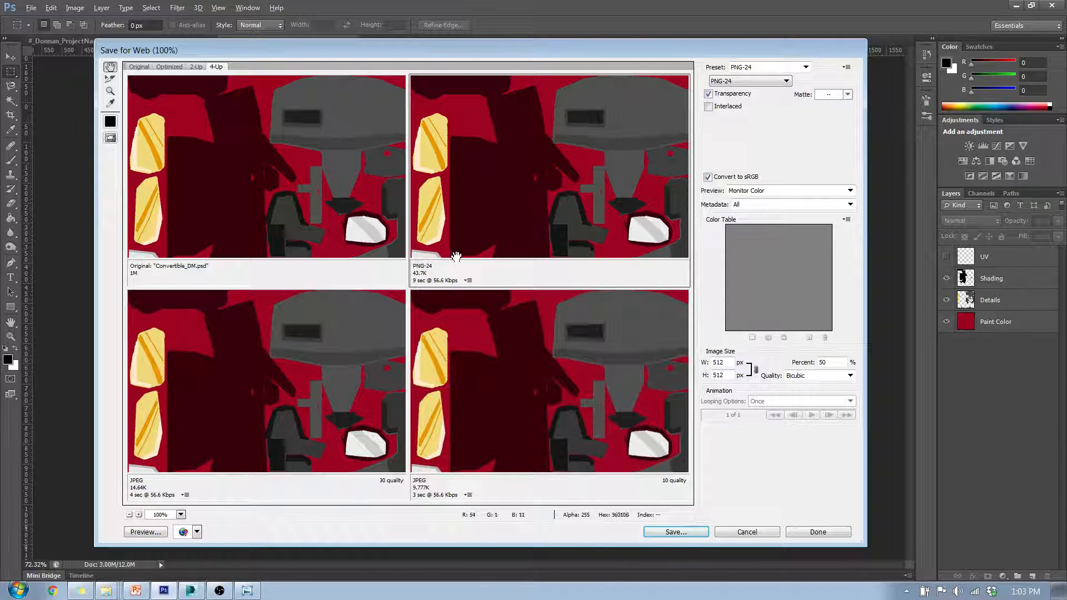
Step: Save the optimized texture as Convertible_DM.png in the Convertible_TurnIn folder on the desktop
click(681, 534)
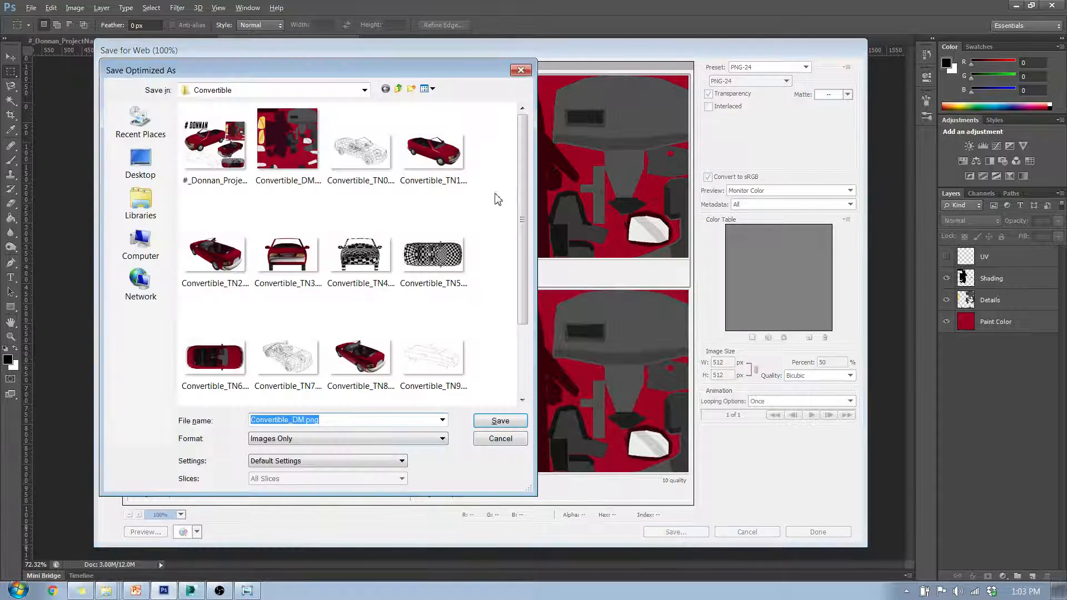
click(398, 89)
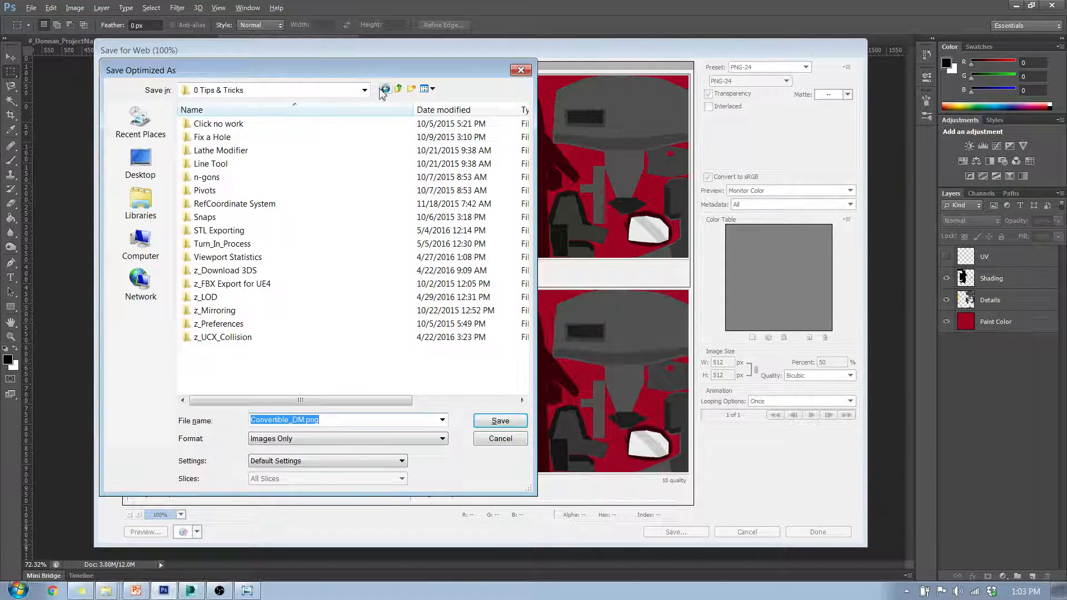
click(141, 163)
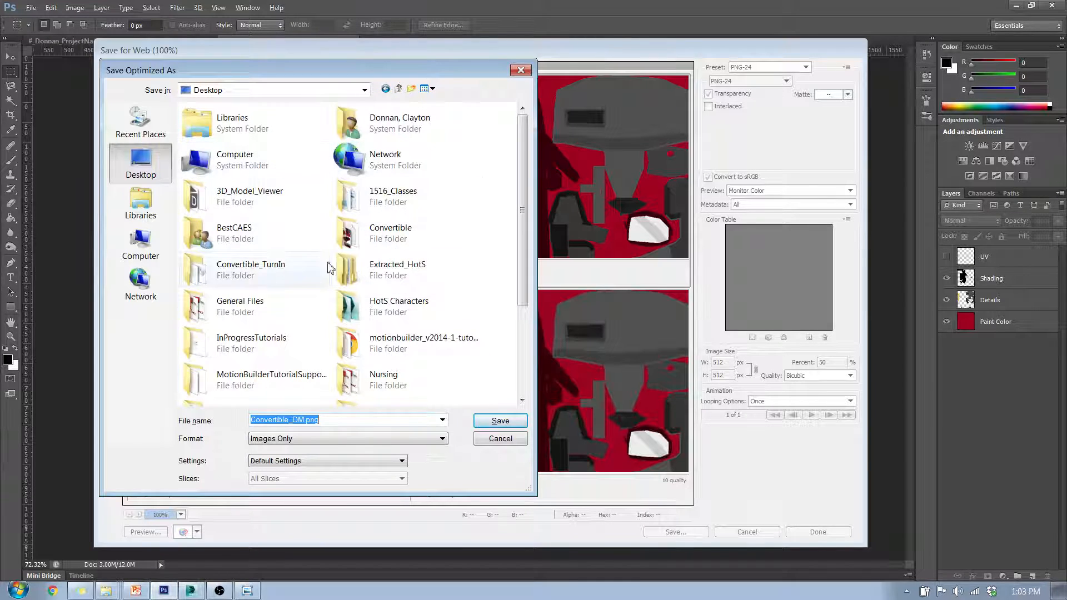
double_click(275, 268)
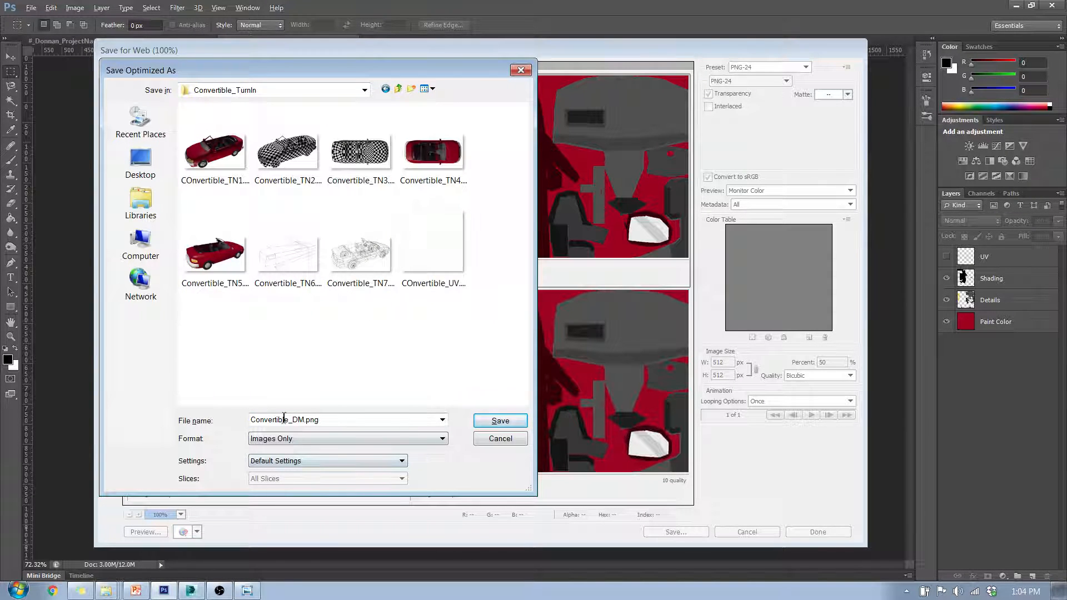
click(501, 422)
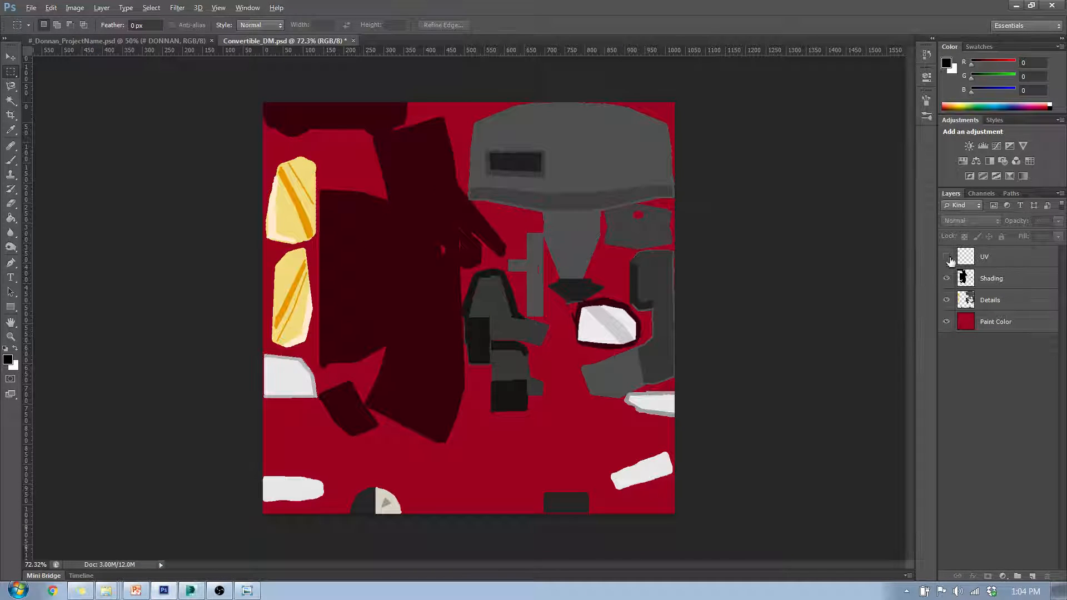
Step: Toggle the UV layer on and off, look over the exported files in the Convertible_TurnIn folder, and return to Photoshop
click(947, 257)
click(947, 257)
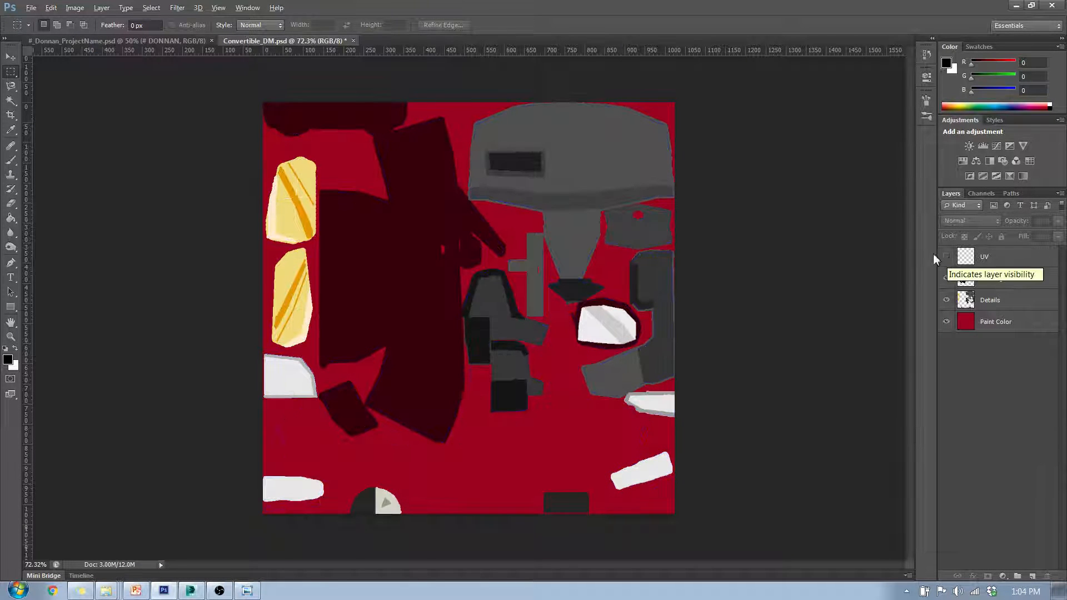
drag(0, 105, 690, 134)
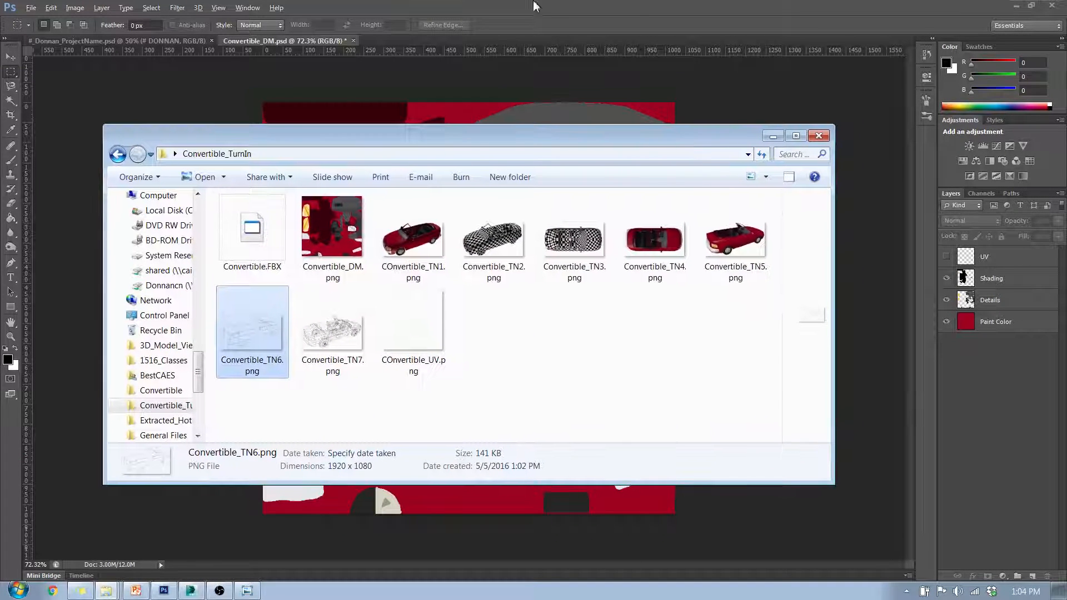
click(376, 43)
click(31, 8)
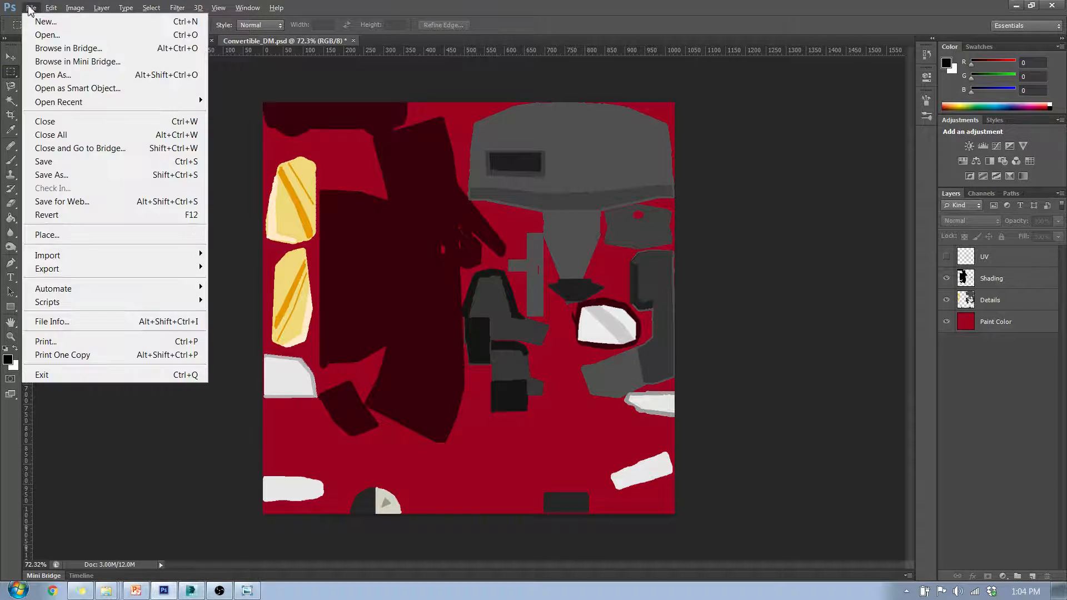
click(501, 3)
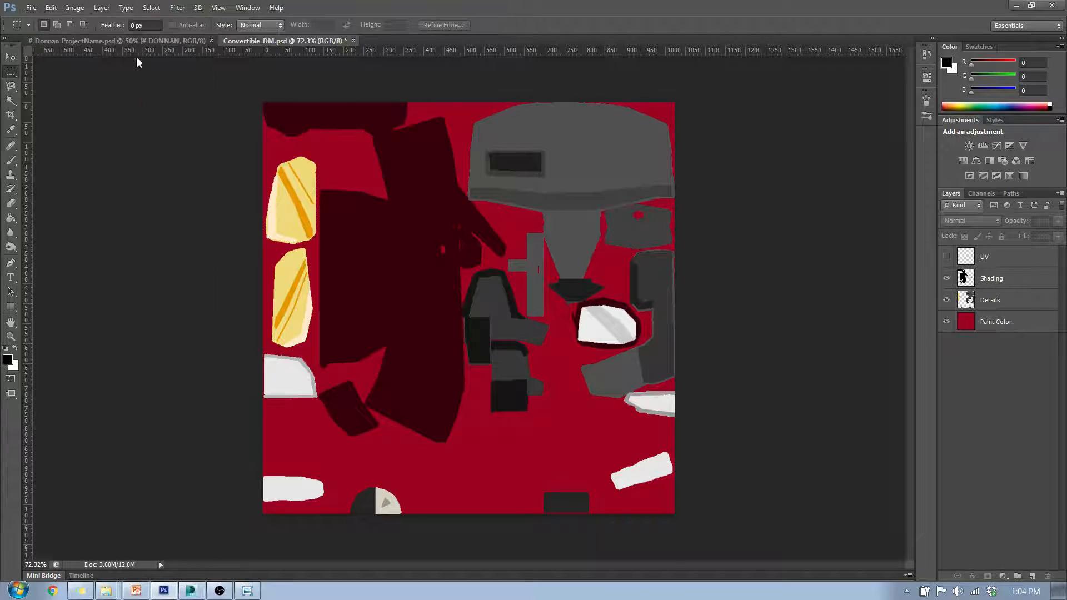
Step: Switch to the project presentation sheet document and check its pixel dimensions in Image Size without changing them
click(136, 42)
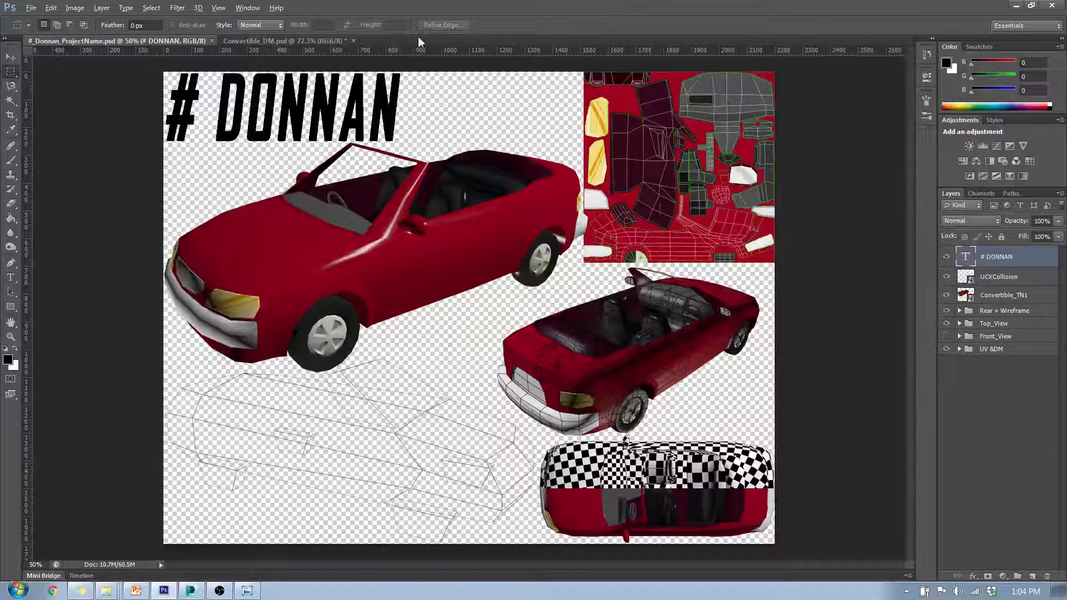
click(74, 8)
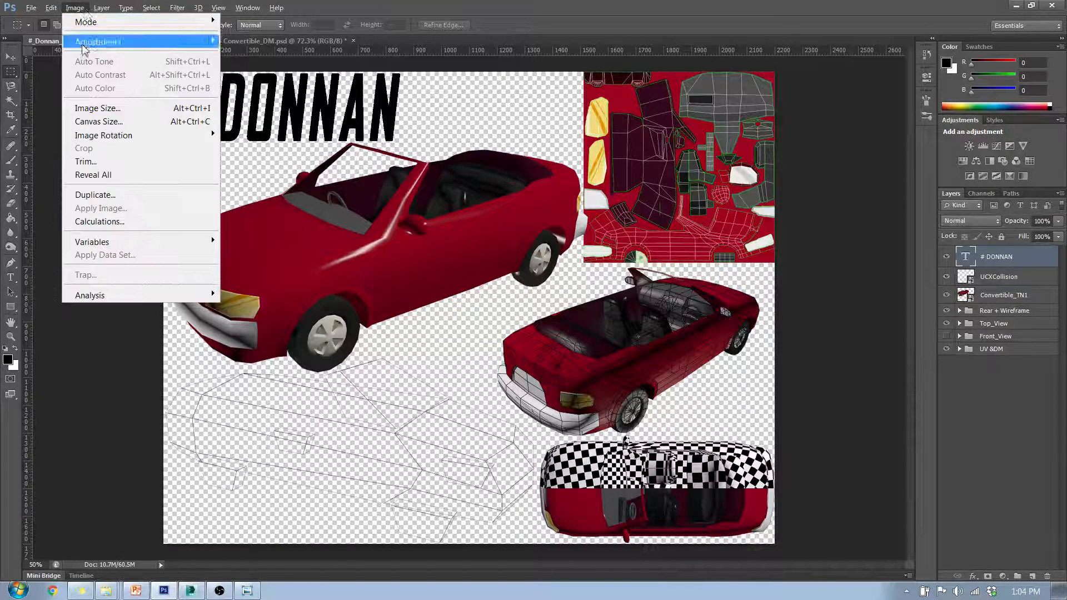
click(98, 108)
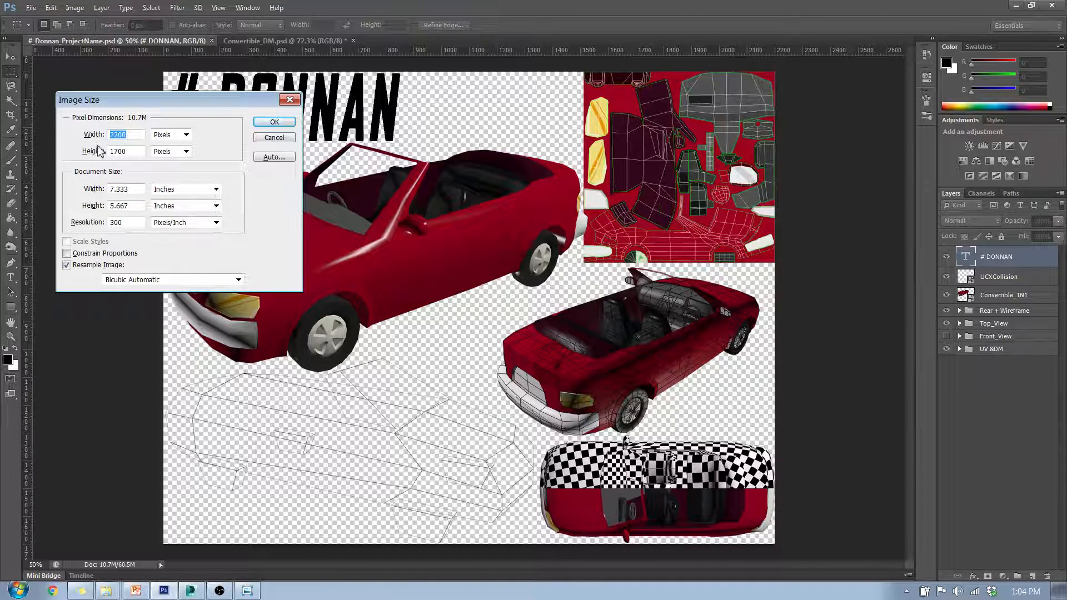
click(289, 101)
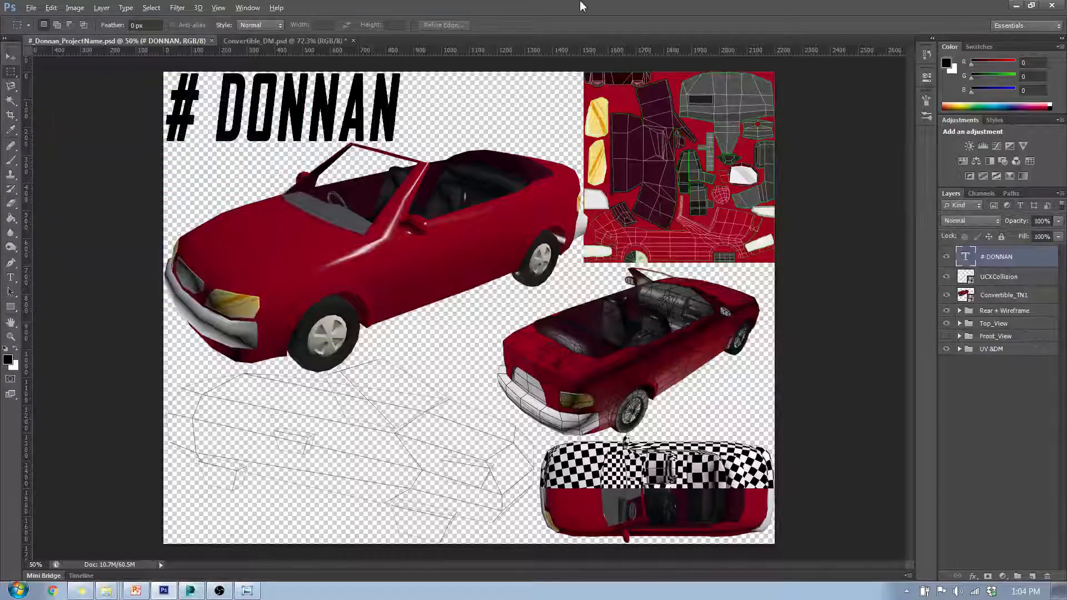
Step: Create a new document with the 3DS Presentation preset, 2200 x 1700 pixels at 300 pixels/inch with a transparent background
click(30, 8)
click(44, 22)
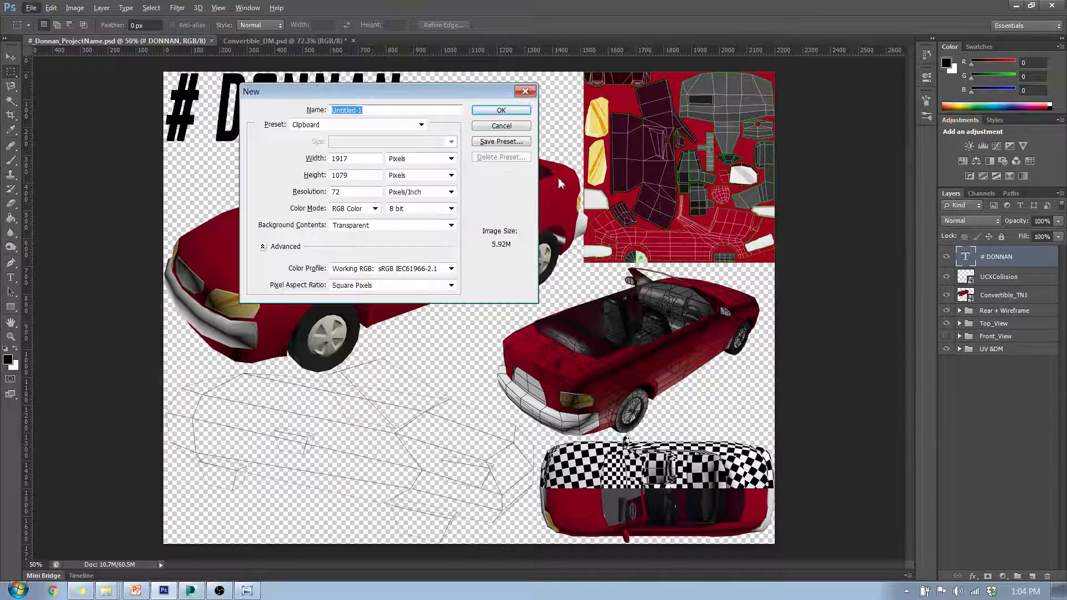
double_click(362, 158)
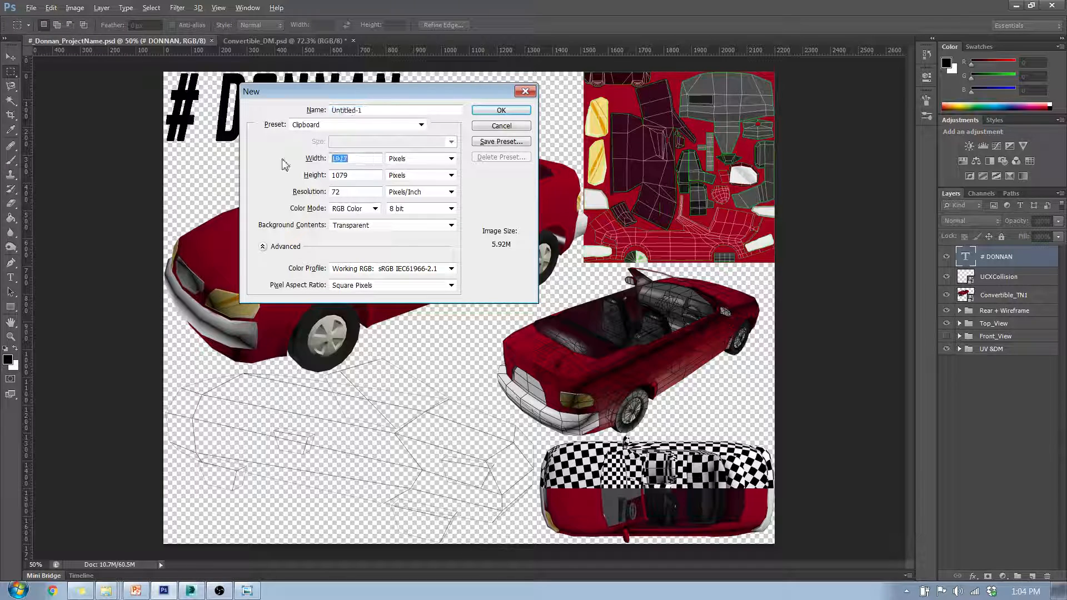
click(422, 124)
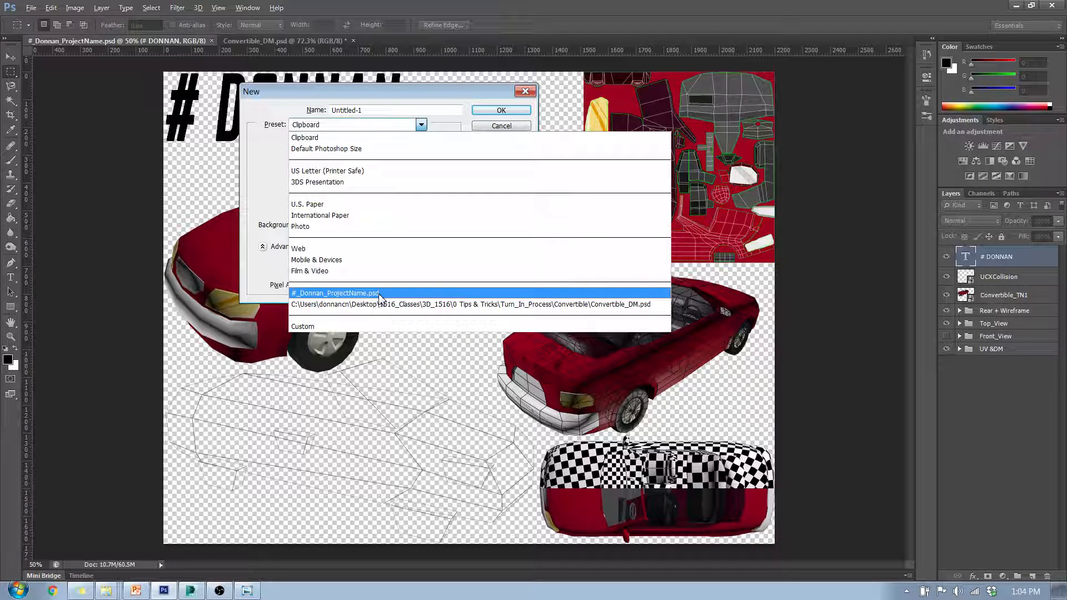
click(335, 183)
click(356, 159)
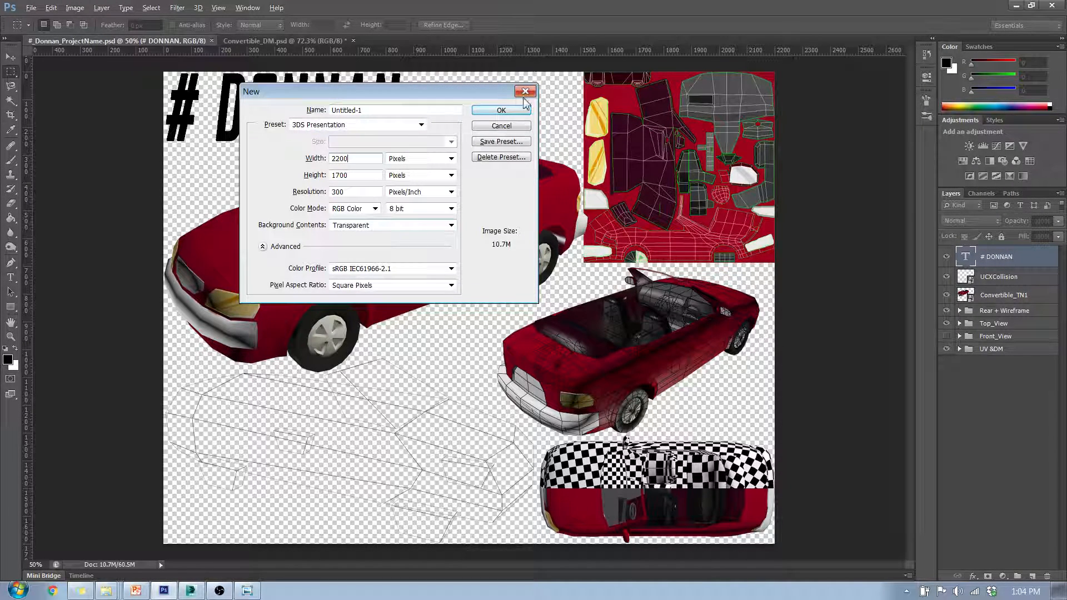
click(502, 110)
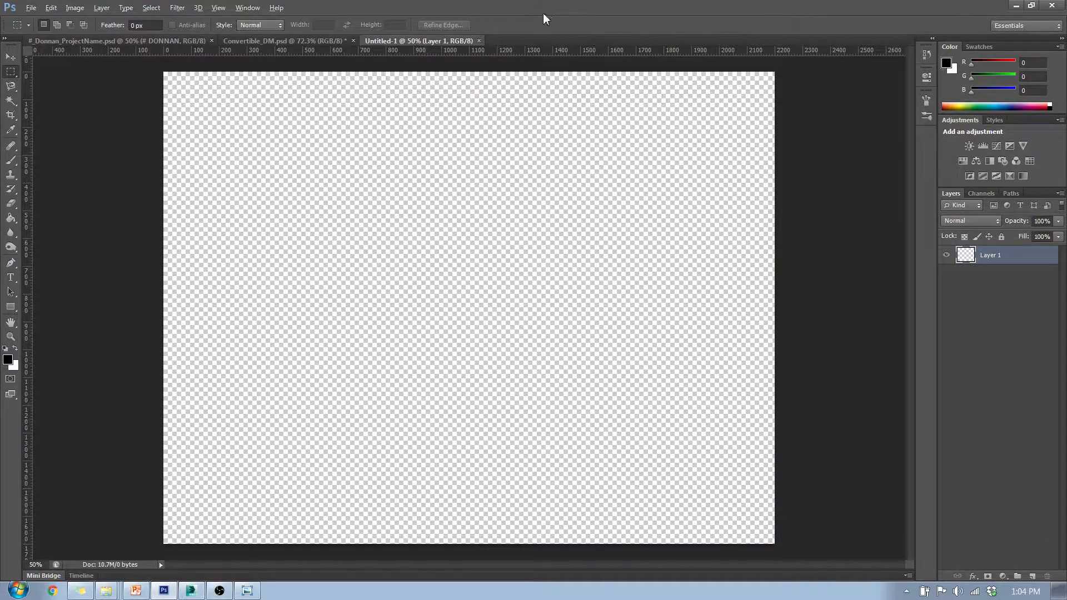
Step: Place the COnvertible_TN1.png render from the Convertible_TurnIn folder into the new presentation document
drag(544, 15, 699, 34)
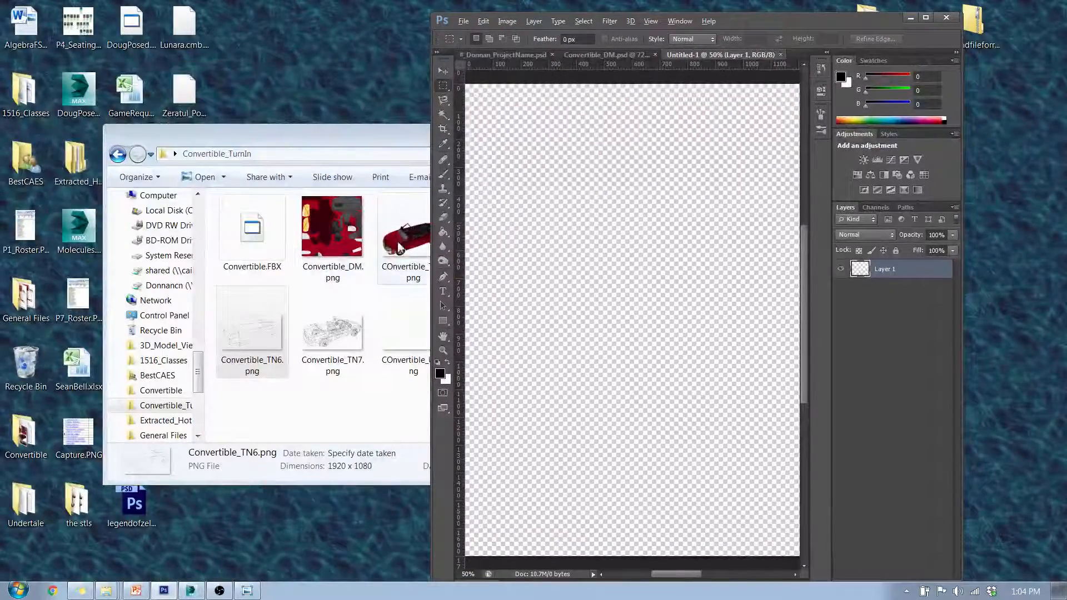
drag(381, 138, 117, 84)
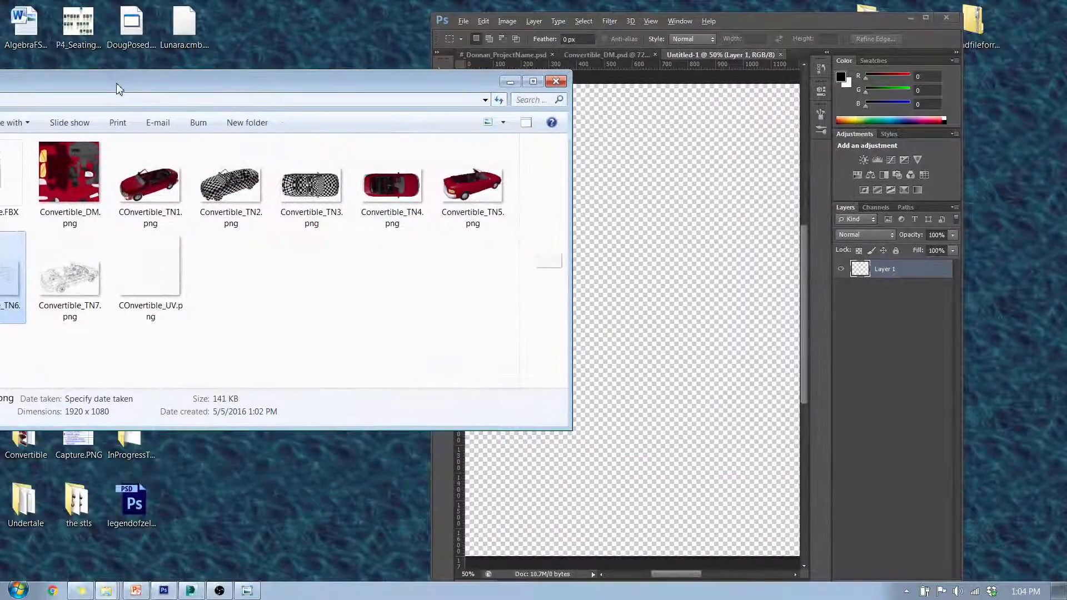
drag(151, 183, 631, 260)
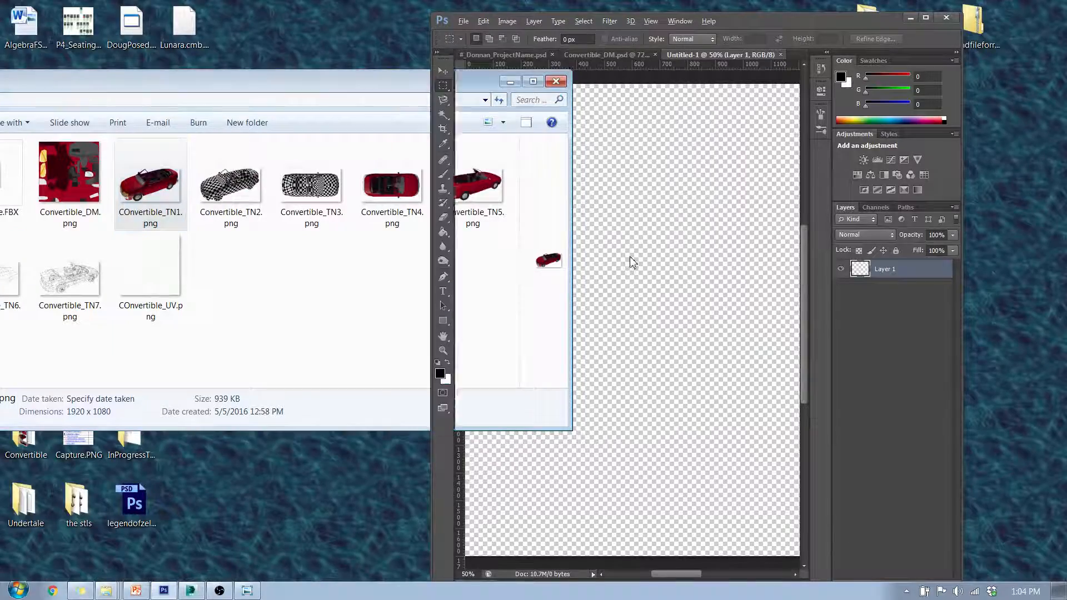
click(925, 20)
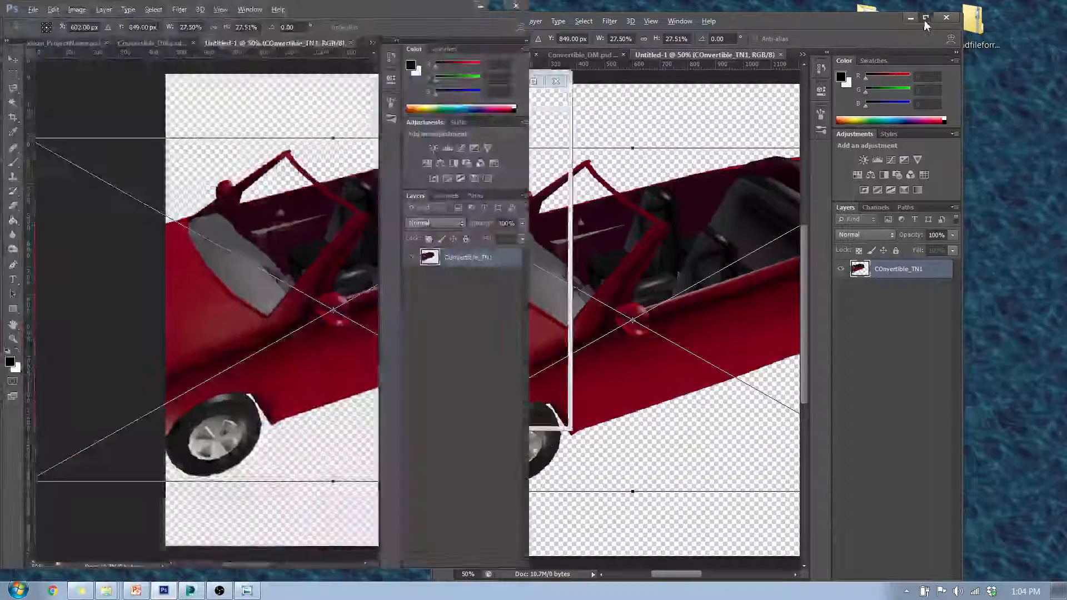
Step: Scale the placed TN1 render proportionally to about 18.7% and position it along the left side of the canvas
drag(450, 241, 599, 240)
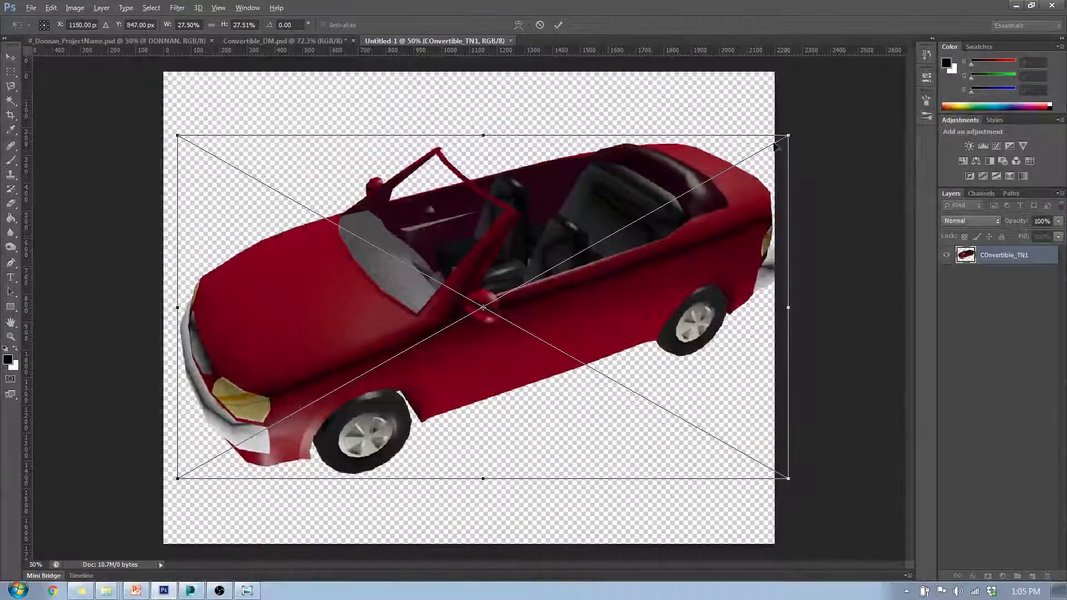
shift+drag(788, 137, 586, 250)
drag(433, 355, 429, 301)
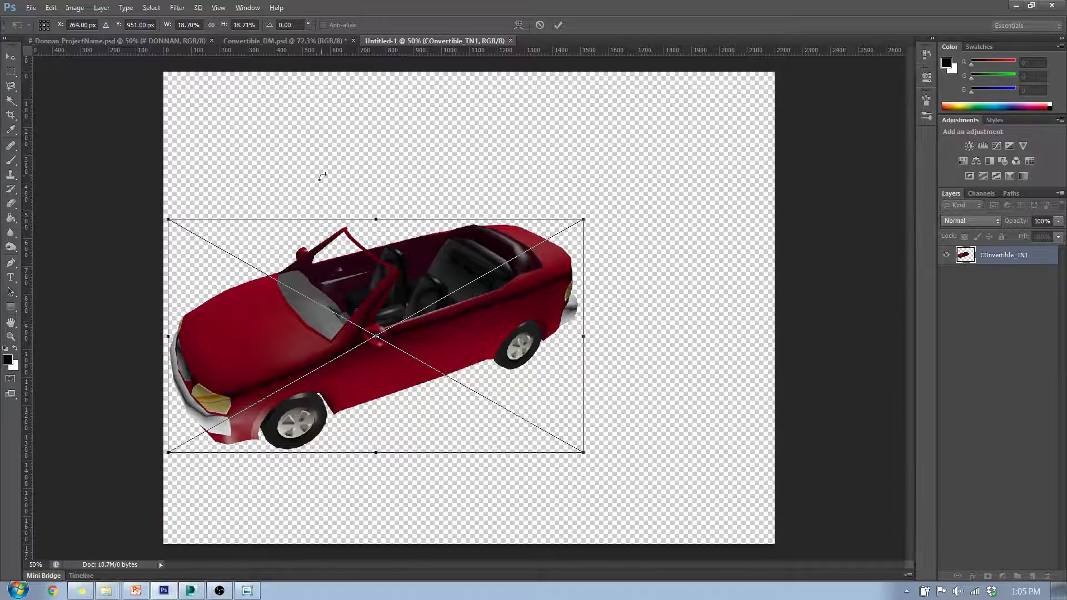
key(Return)
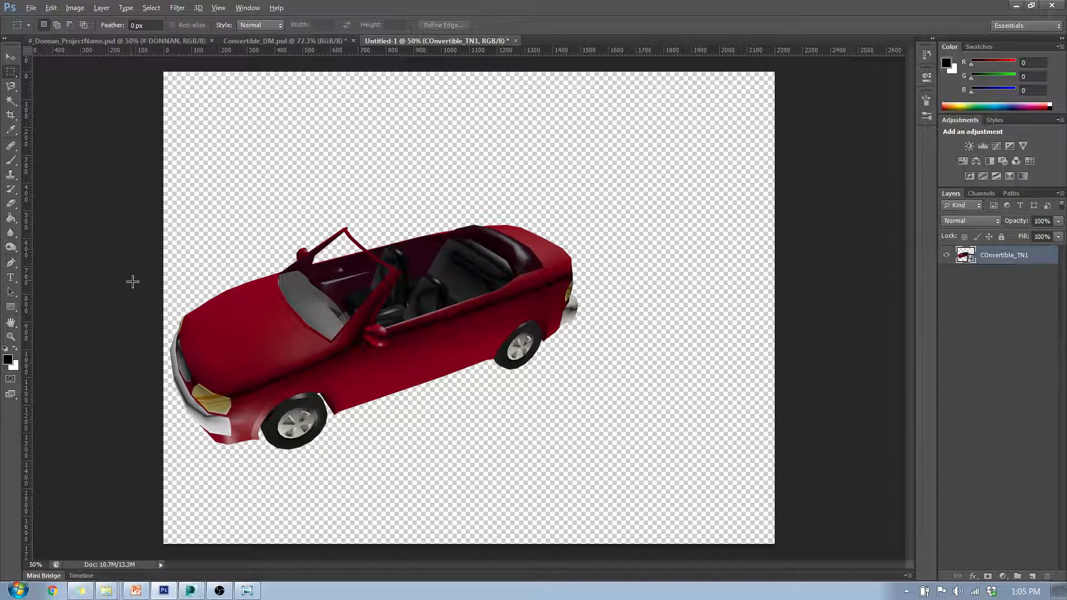
Step: Add a title with the number 3 and the author's surname, and move it into the canvas's upper-left corner
click(10, 277)
drag(192, 88, 559, 178)
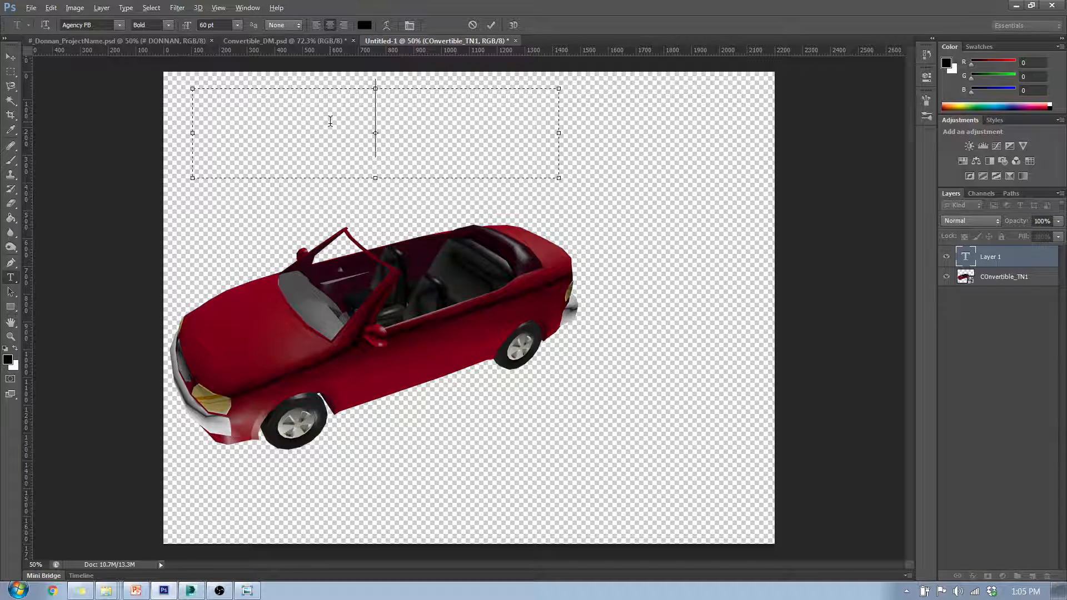
text(3 DONNAN)
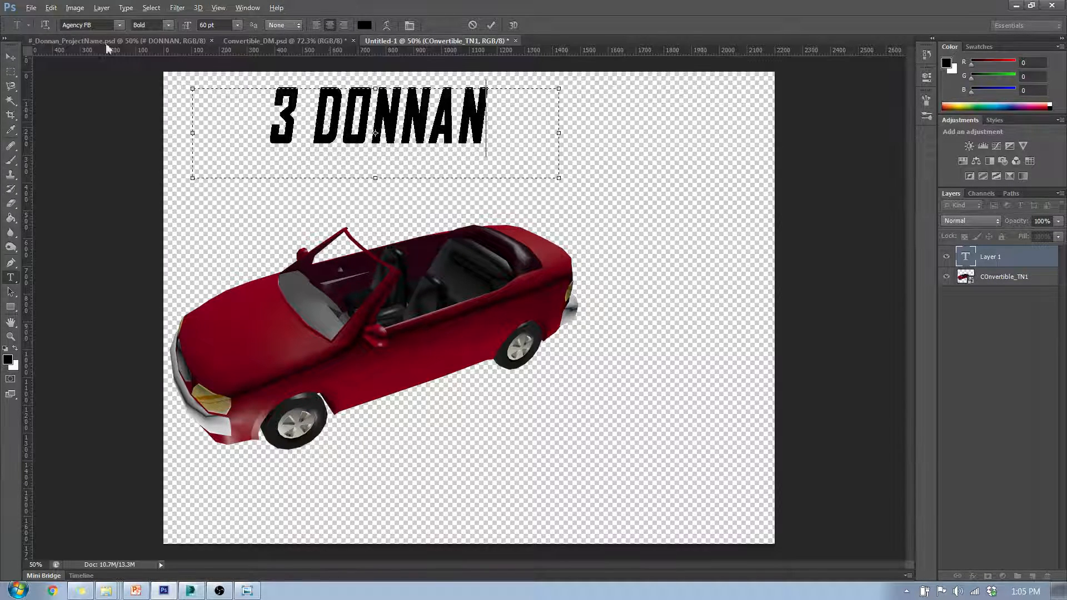
click(10, 57)
drag(371, 104, 268, 92)
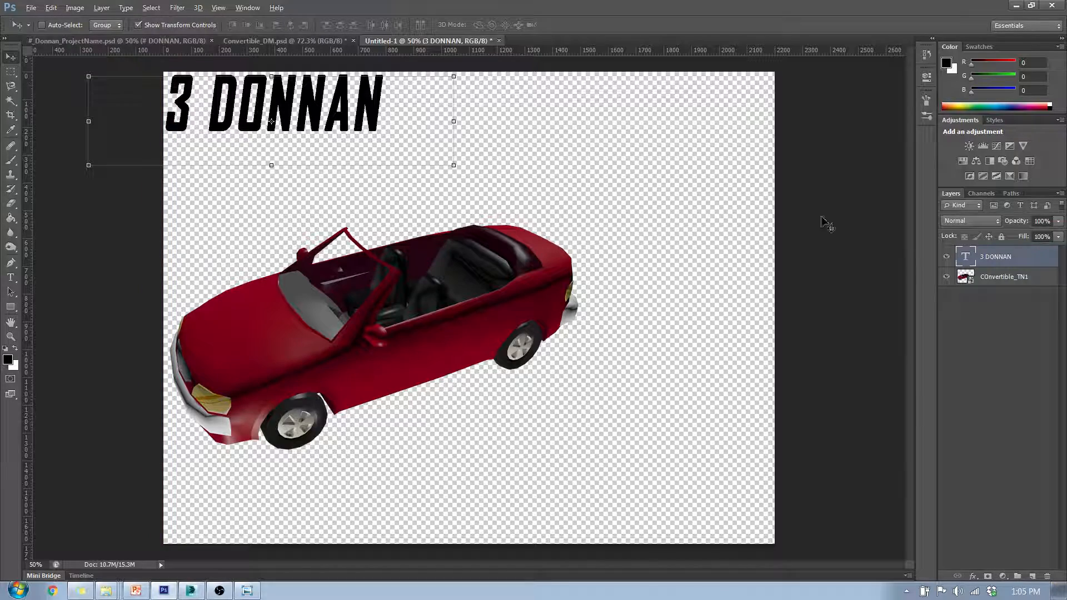
click(982, 374)
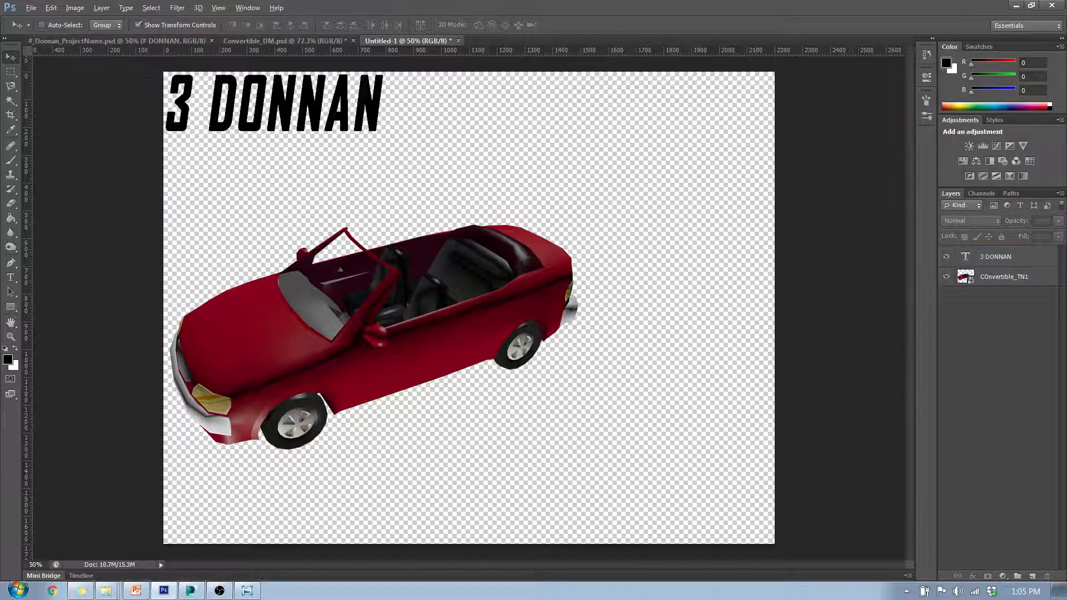
Step: Place Convertible_DM.png and then COnvertible_UV.png from the turn-in folder at their default size, with the UV layer on top
drag(334, 82, 0, 106)
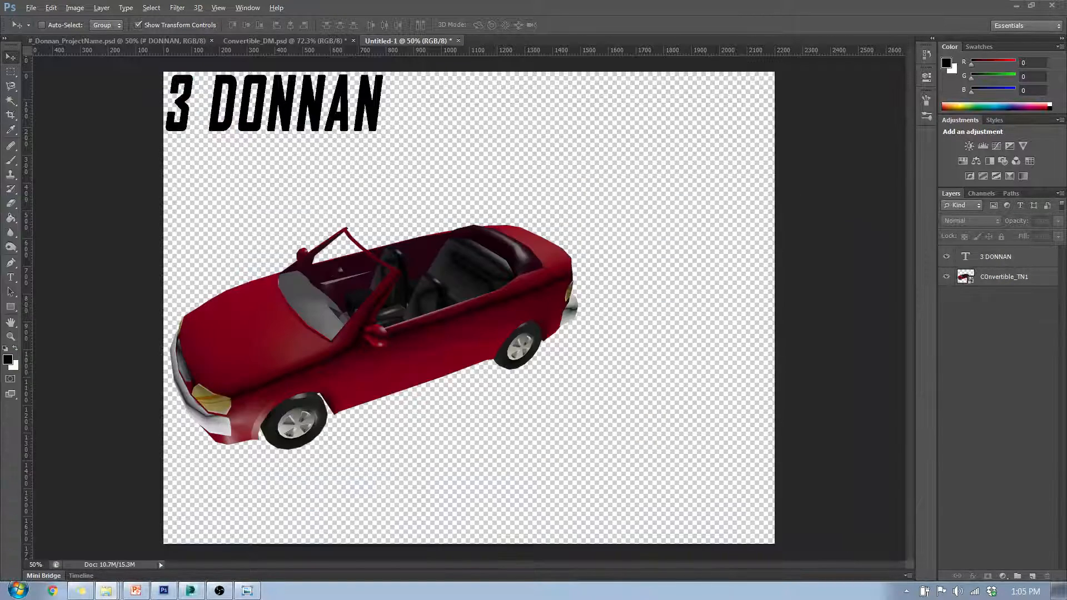
drag(1, 328, 667, 329)
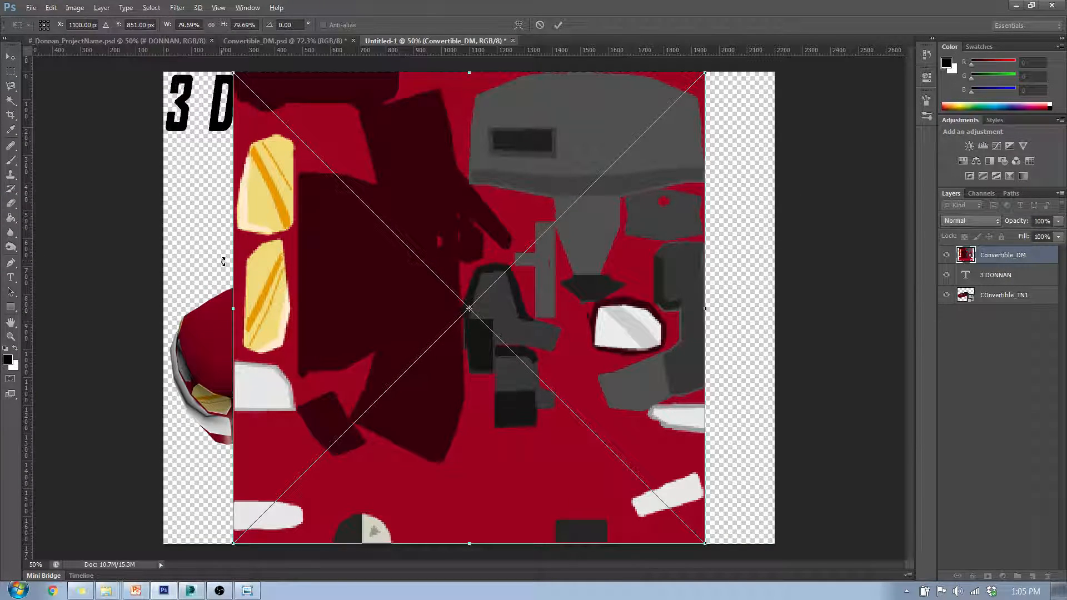
key(Return)
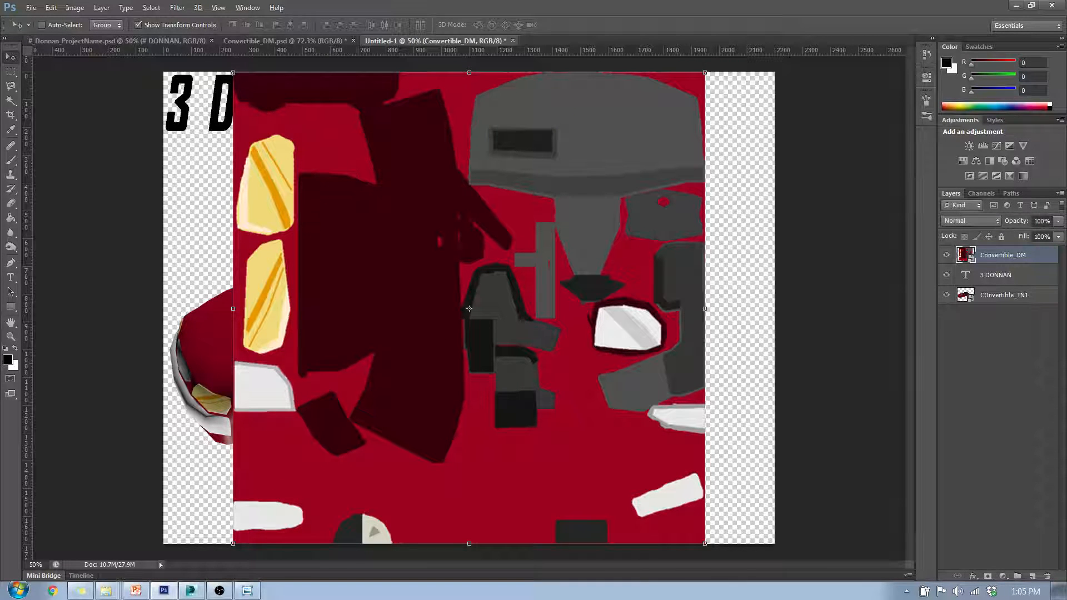
drag(0, 317, 410, 315)
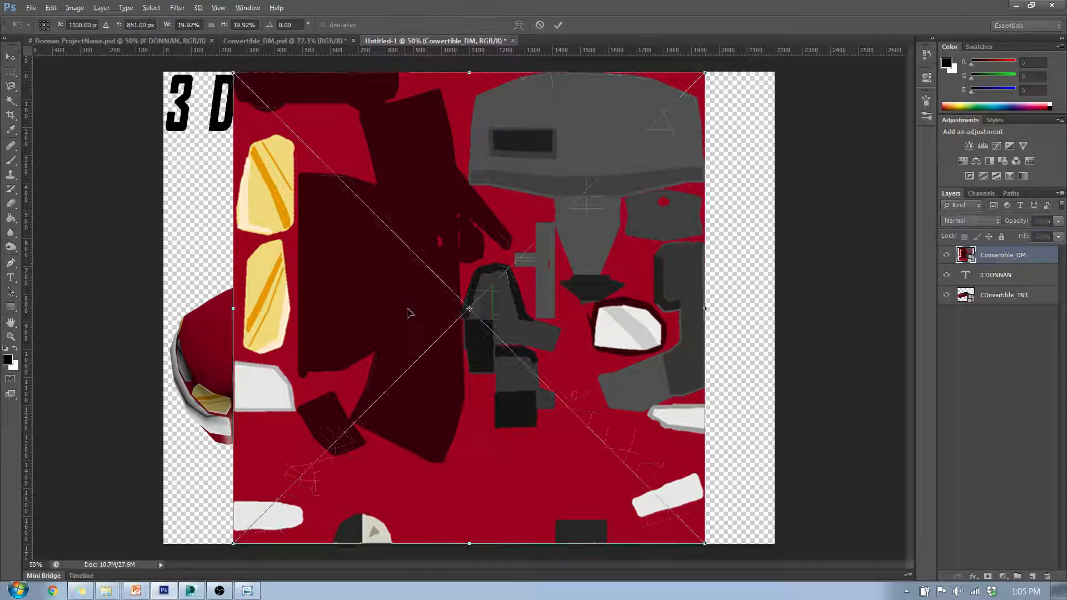
key(Return)
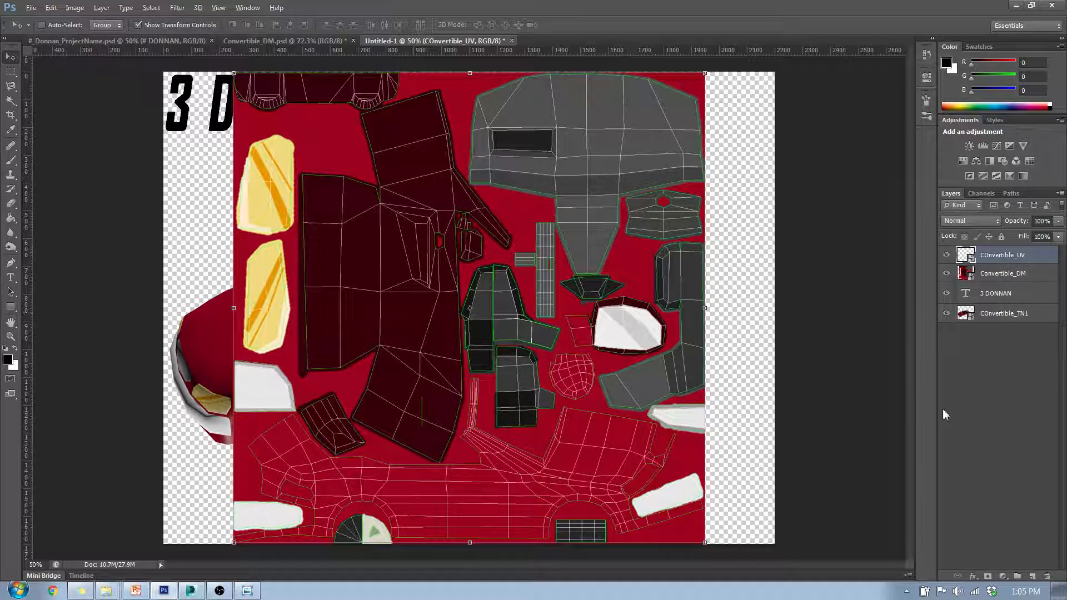
Step: Create a layer group, move the Convertible_UV and Convertible_DM layers into it, and rename the group DM
click(1020, 277)
click(1038, 258)
click(1029, 340)
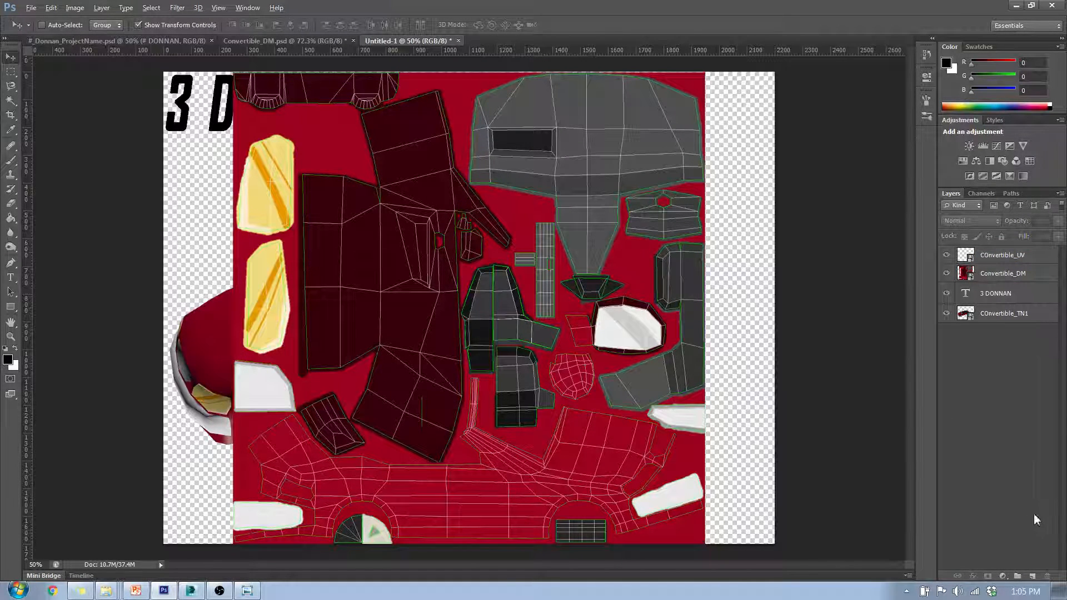
click(1018, 576)
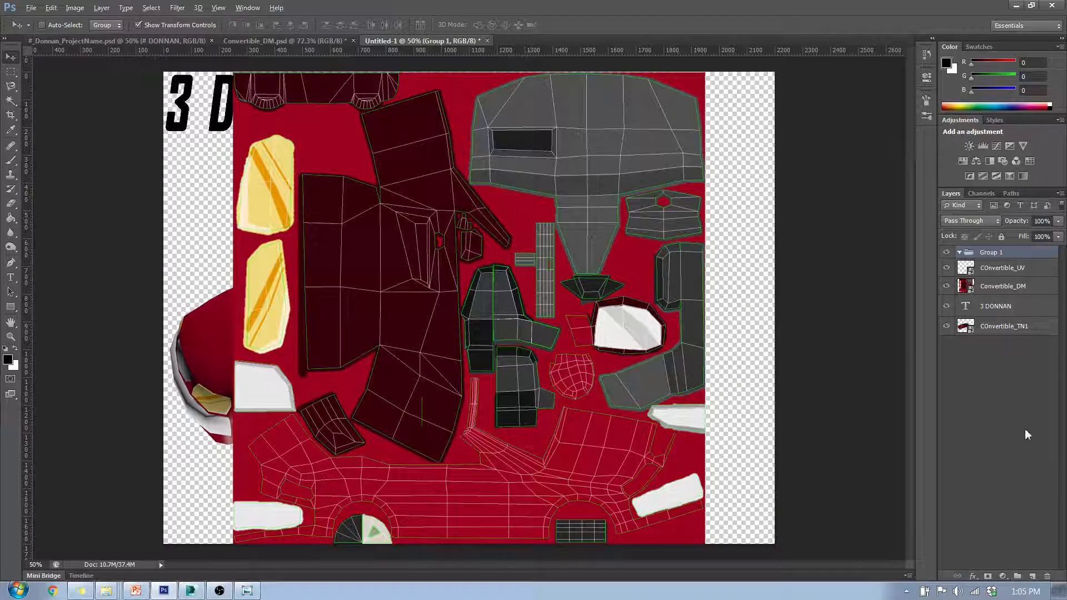
click(1012, 269)
shift+click(1009, 287)
drag(1009, 284, 1007, 252)
double_click(1003, 252)
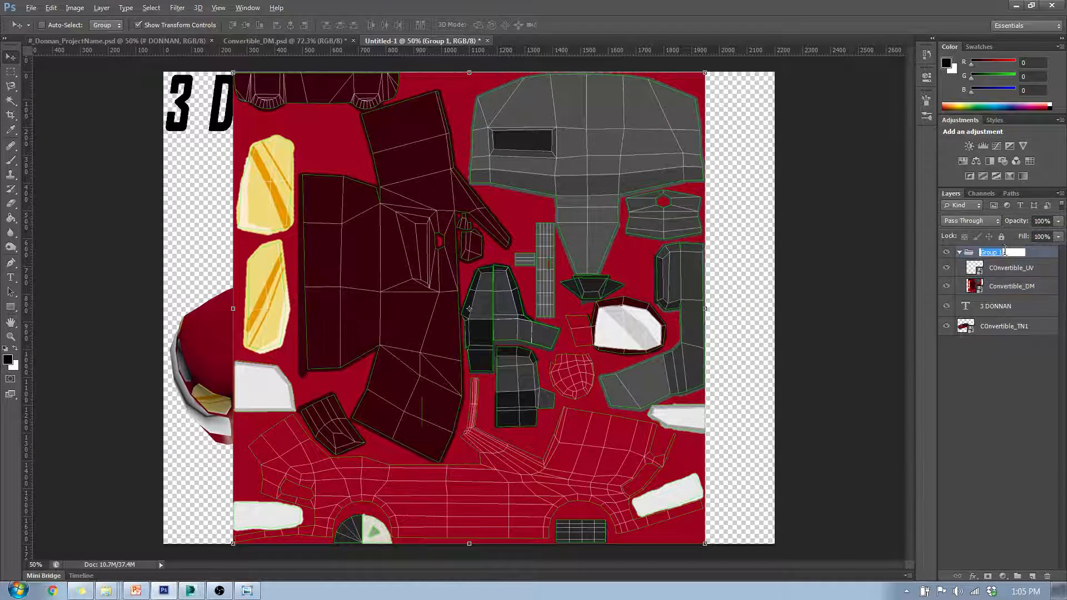
text(DM)
key(Return)
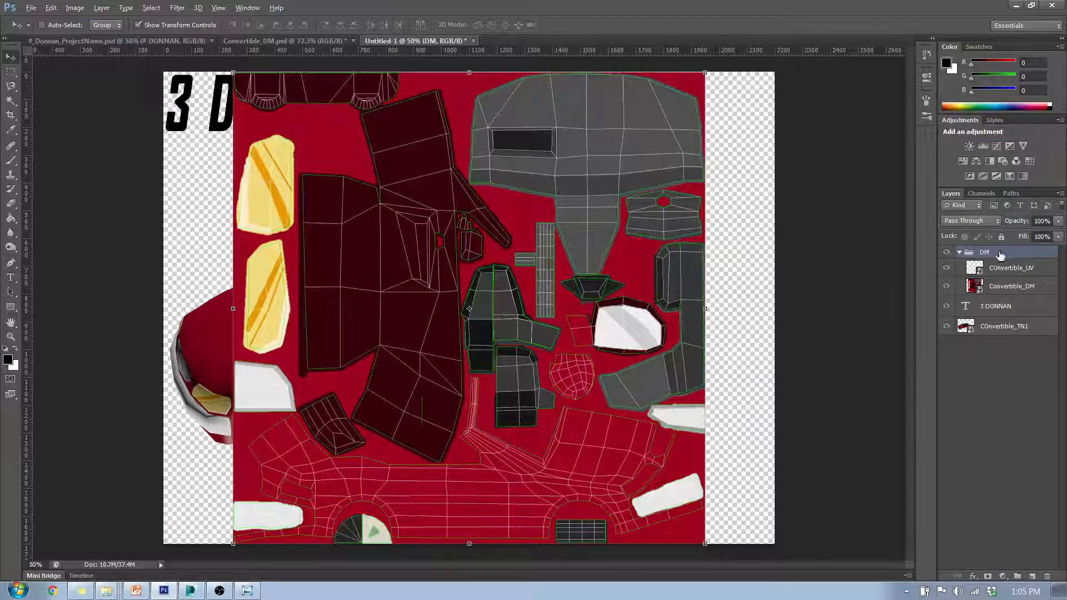
Step: Scale the DM group to about 47% in the canvas's upper-right corner and move it below all other layers
shift+drag(235, 77, 440, 279)
drag(585, 393, 646, 192)
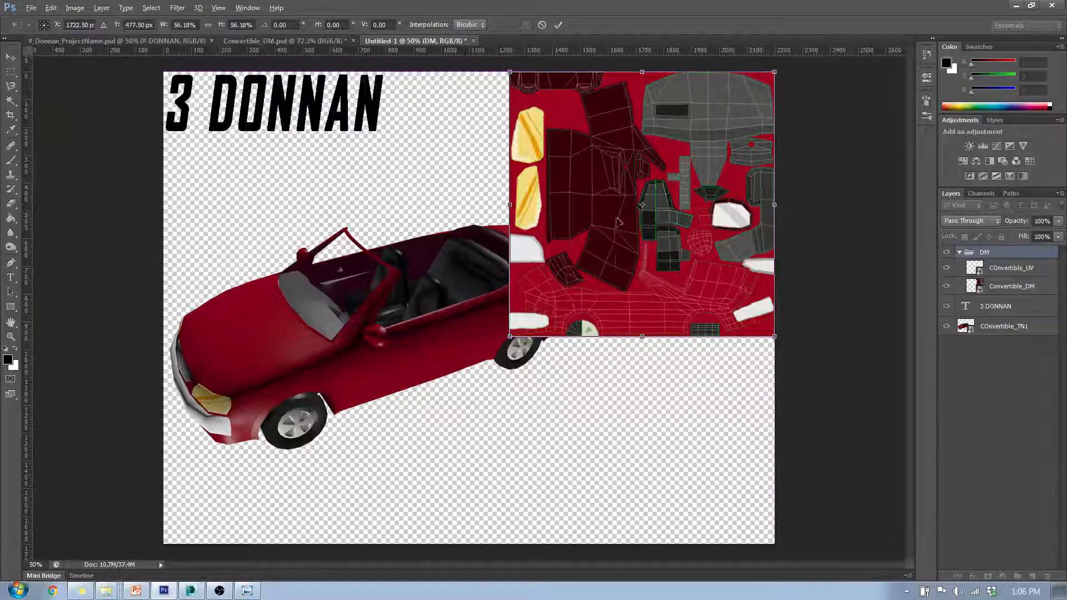
shift+drag(510, 338, 554, 292)
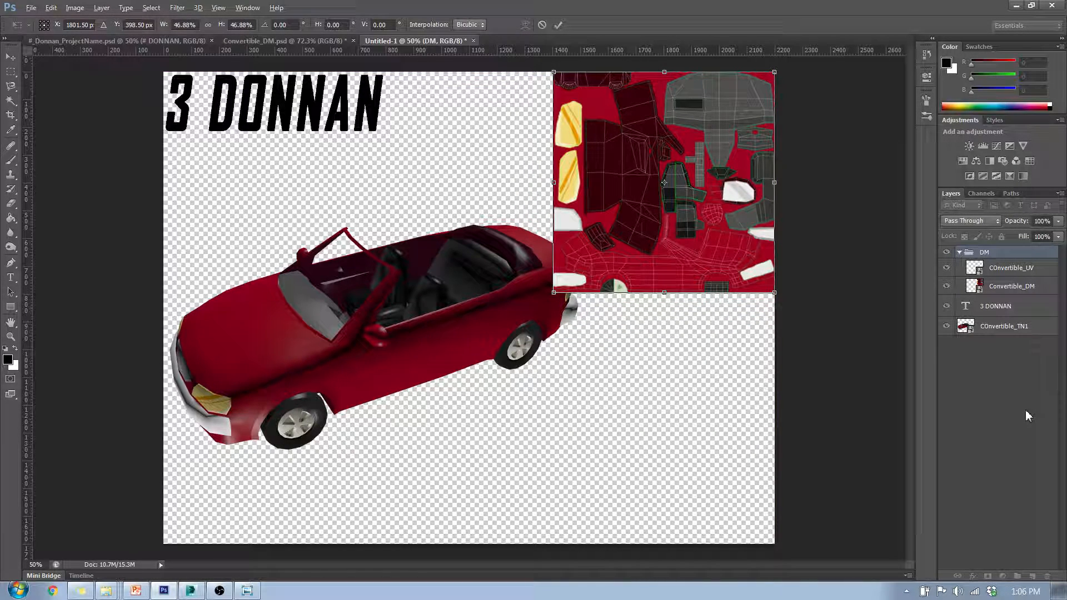
key(Return)
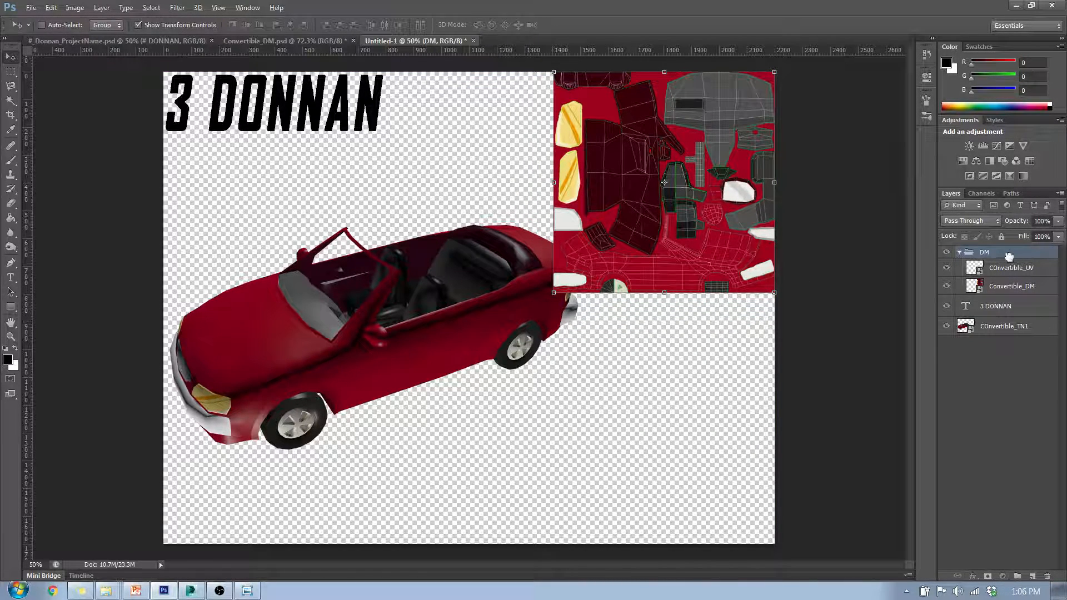
drag(1009, 256, 1011, 340)
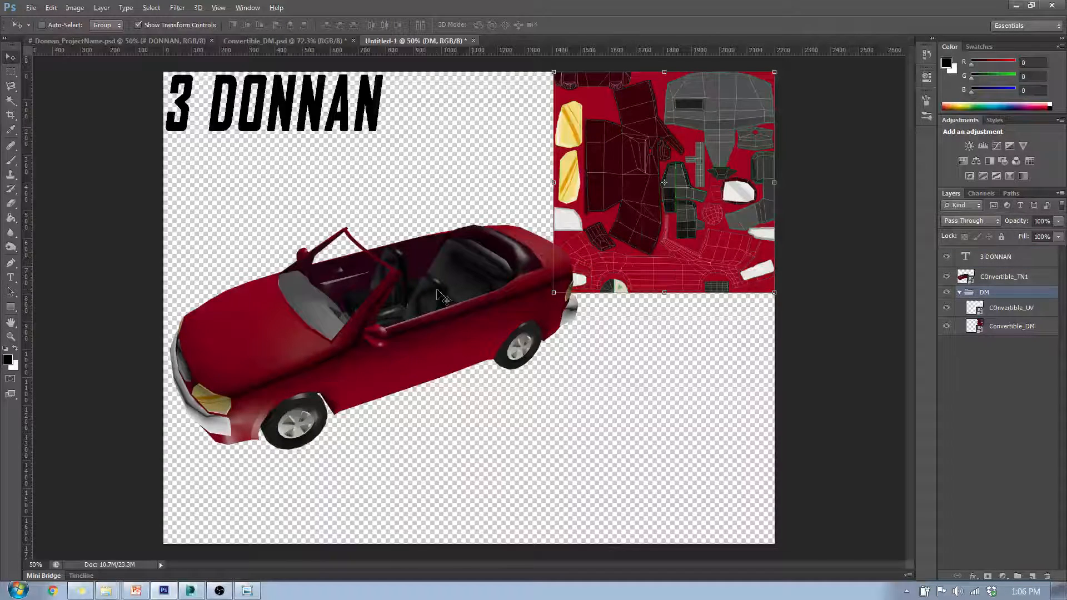
Step: Enlarge the TN1 render to about 21.7% and shift it down along the canvas's left edge
click(1007, 277)
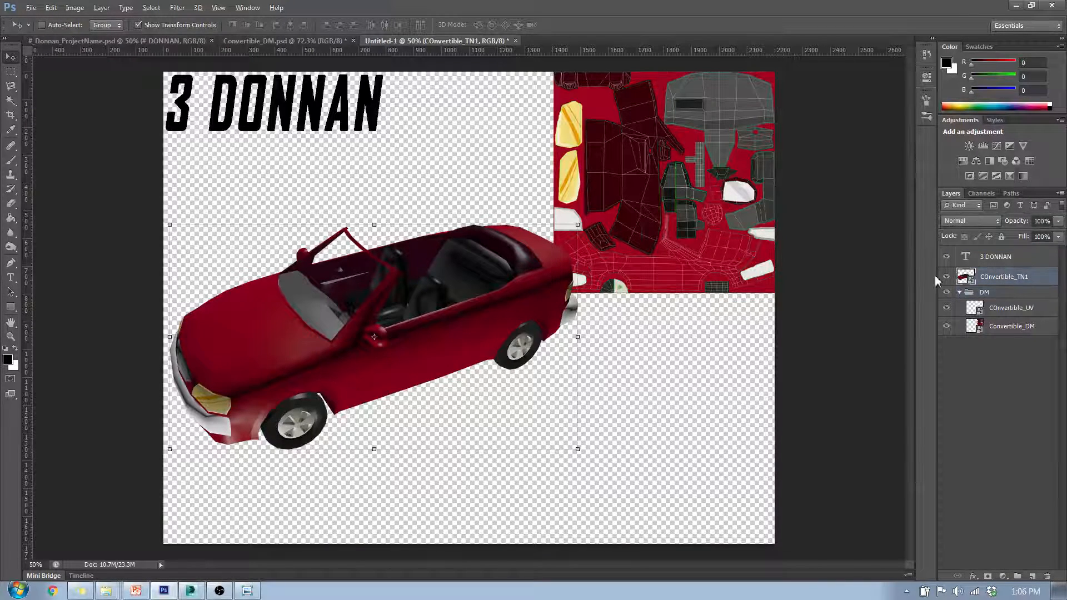
drag(579, 225, 682, 160)
drag(541, 245, 512, 330)
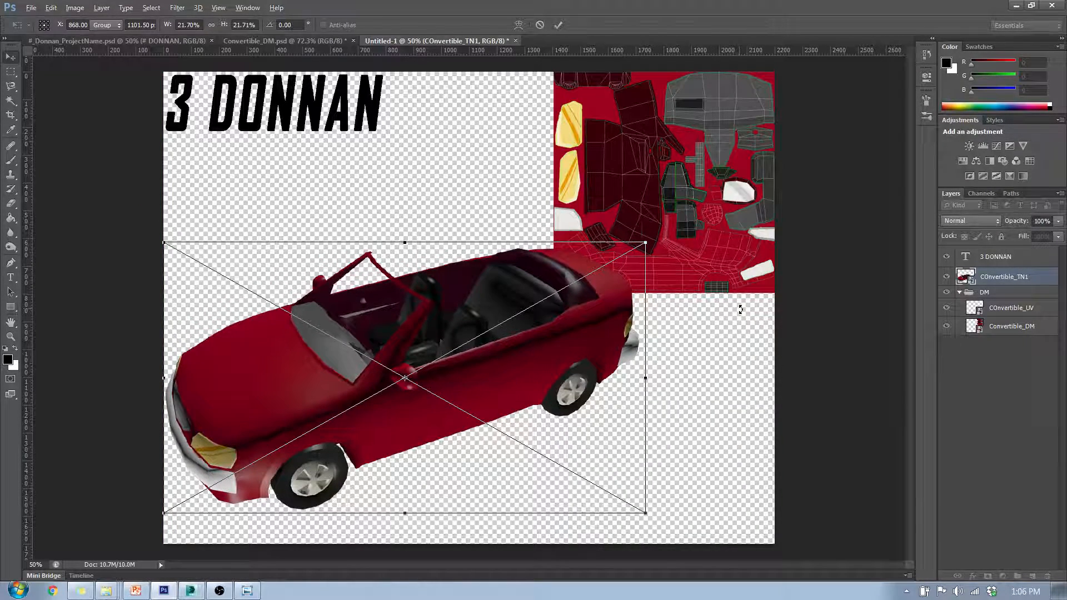
key(Return)
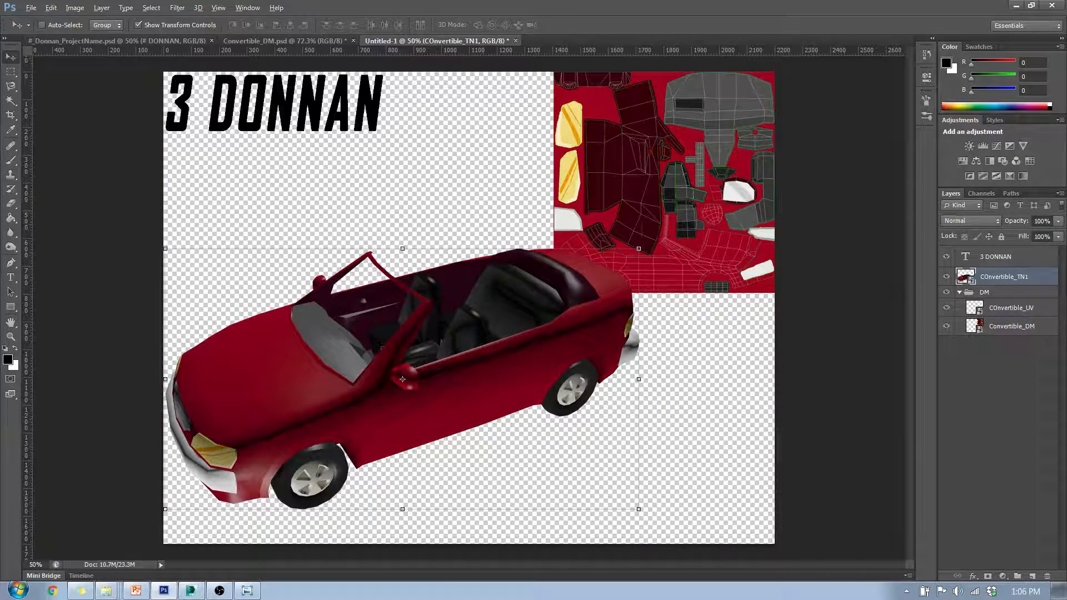
Step: Place the Convertible_TN5 render and then the Convertible_TN7 wireframe at their default size above all other layers
click(1006, 383)
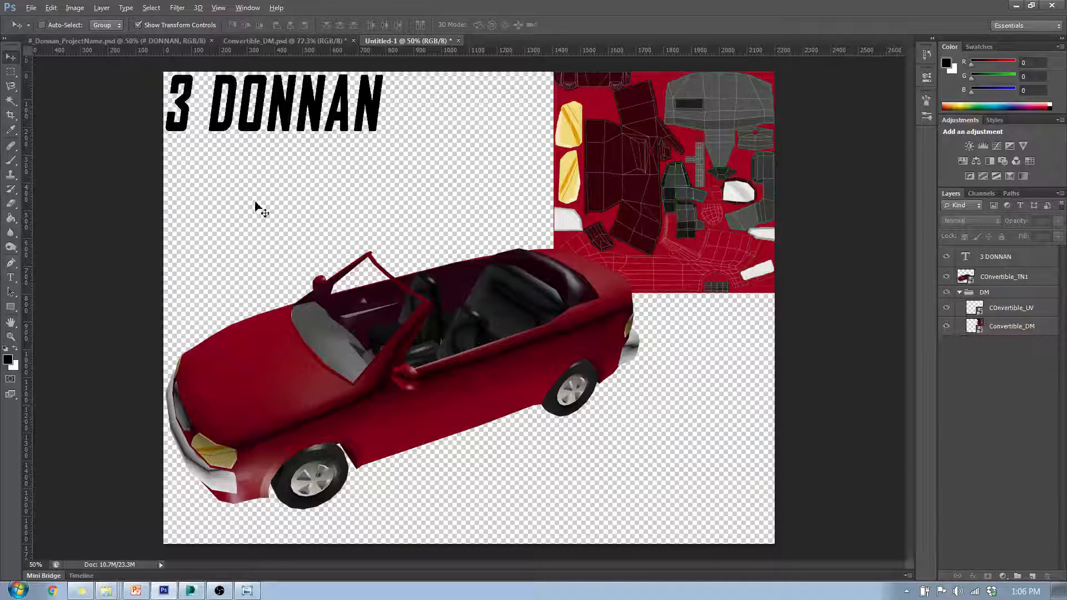
drag(0, 384, 578, 369)
key(Return)
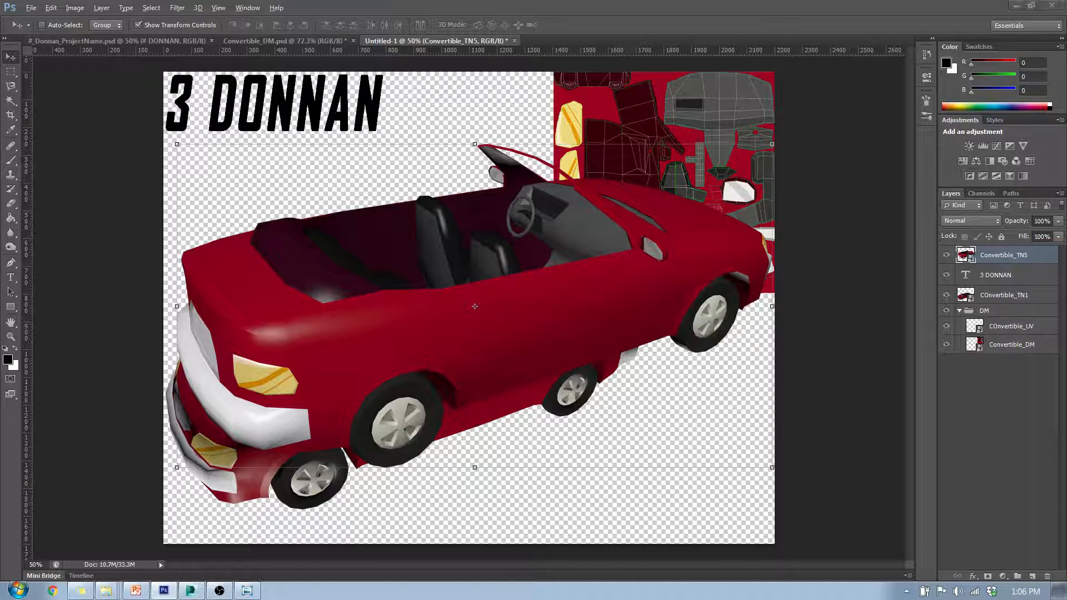
drag(0, 356, 417, 336)
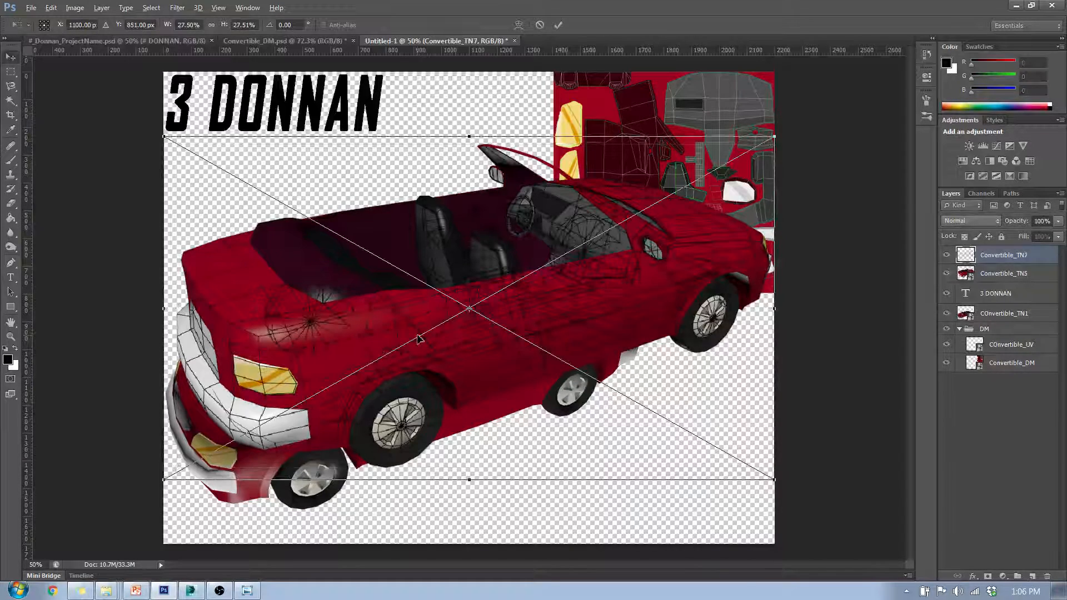
key(Return)
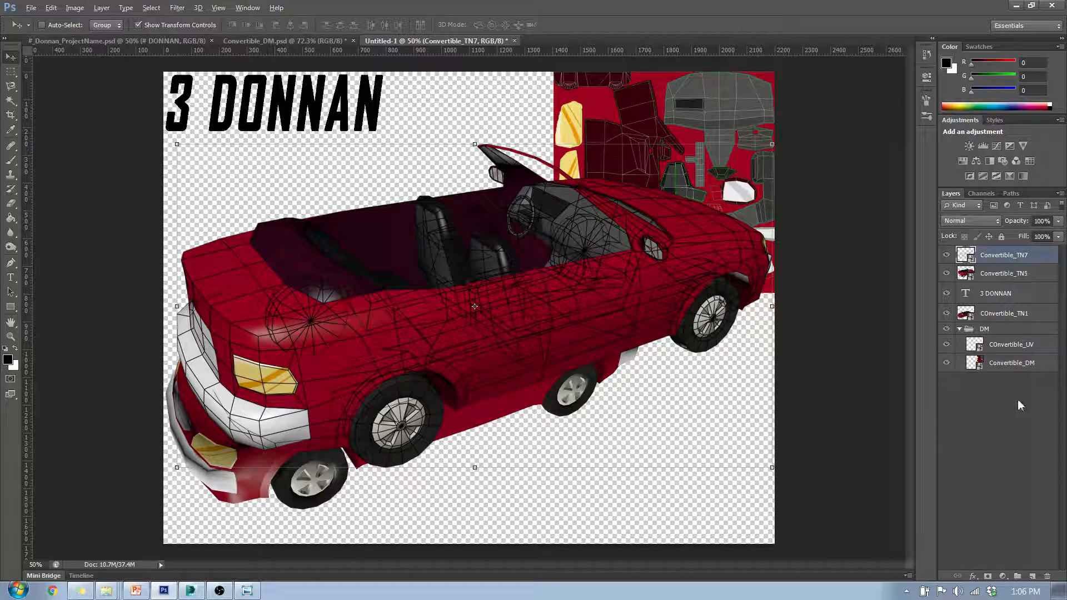
Step: Create a layer group named Rear View and move the Convertible_TN7 and Convertible_TN5 layers into it
click(1017, 576)
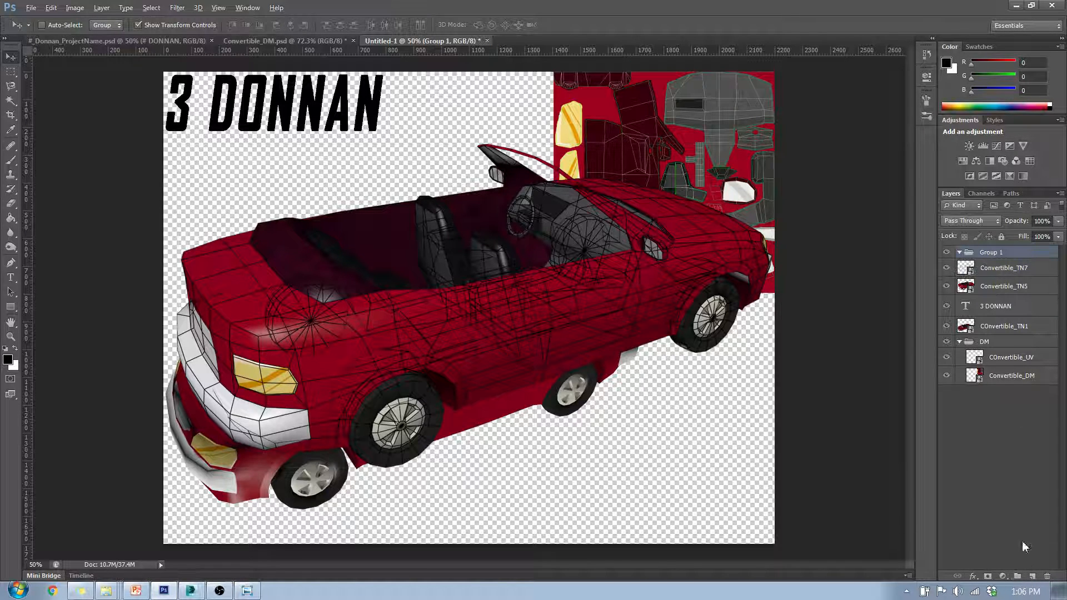
double_click(999, 253)
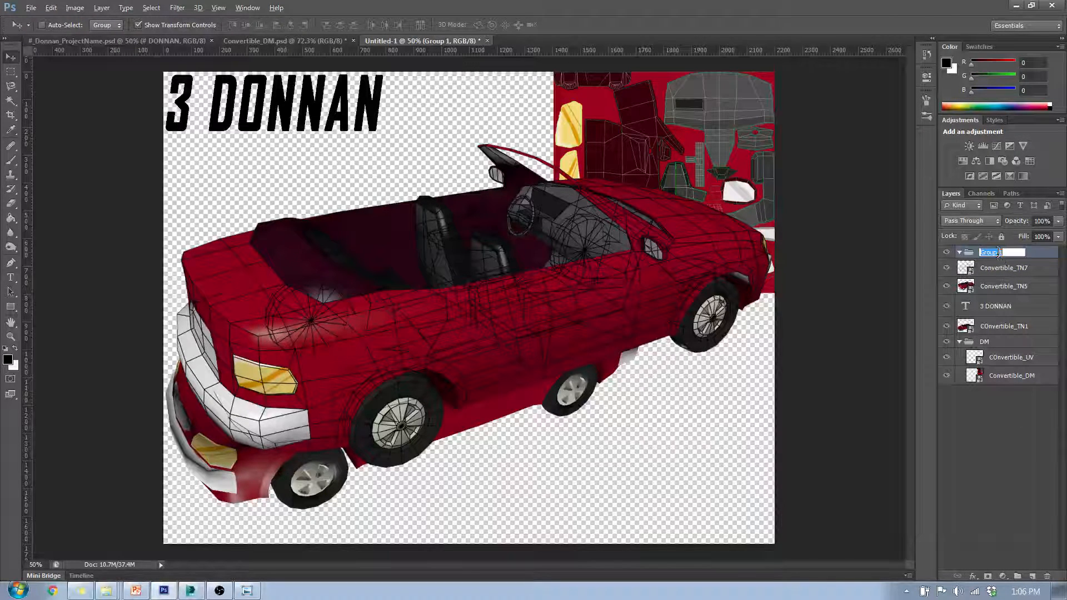
text(Rear View)
key(Return)
click(1001, 270)
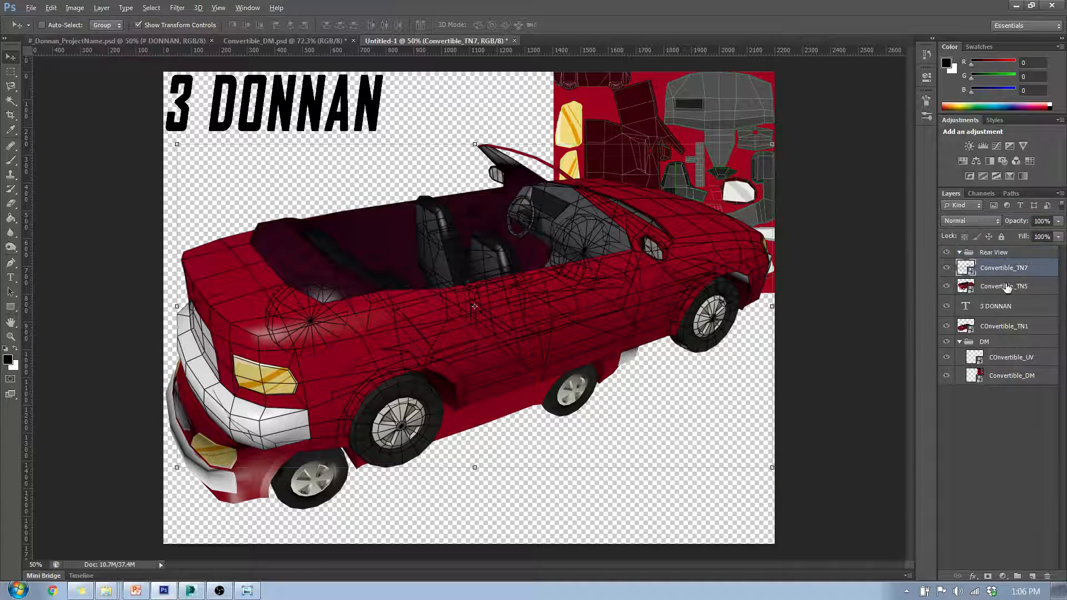
shift+click(1001, 287)
drag(1004, 253, 1005, 254)
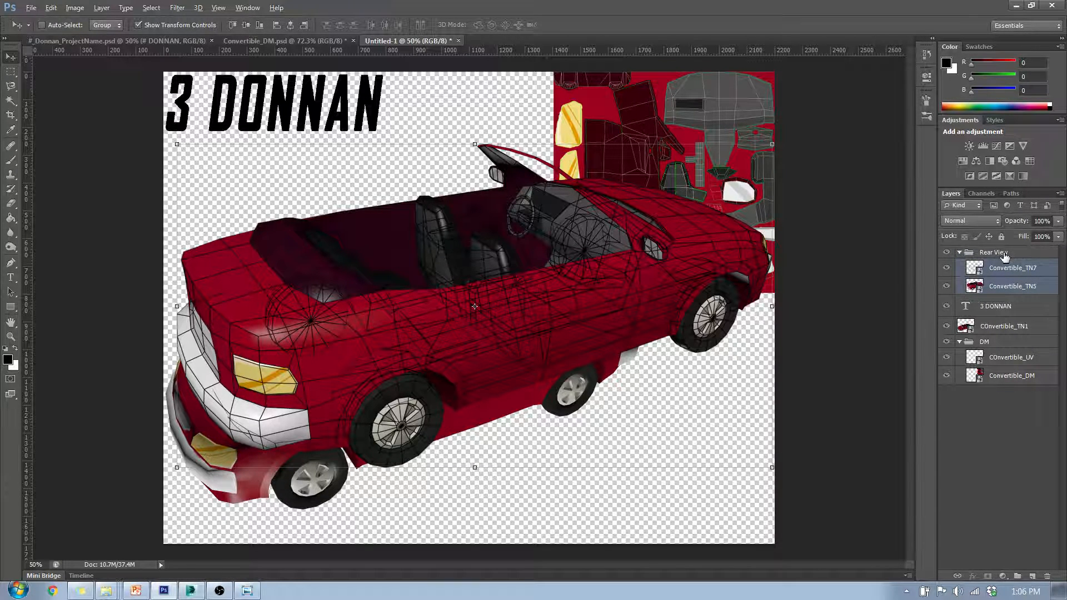
Step: Move the Rear View group below all other layers and scale it to about 53.5% in the canvas's lower-right corner
click(1004, 253)
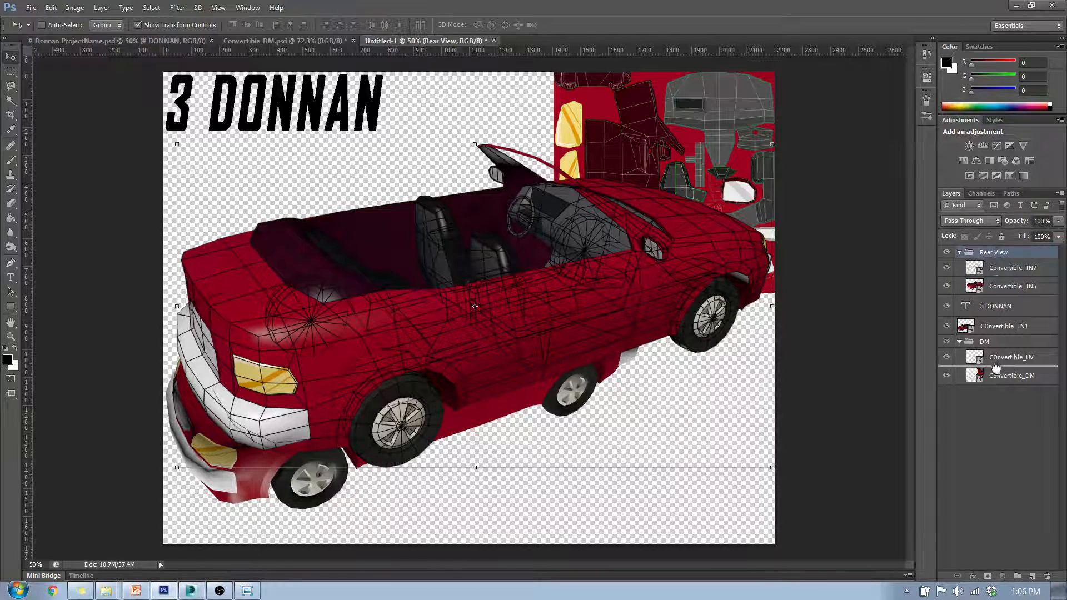
drag(997, 390, 997, 389)
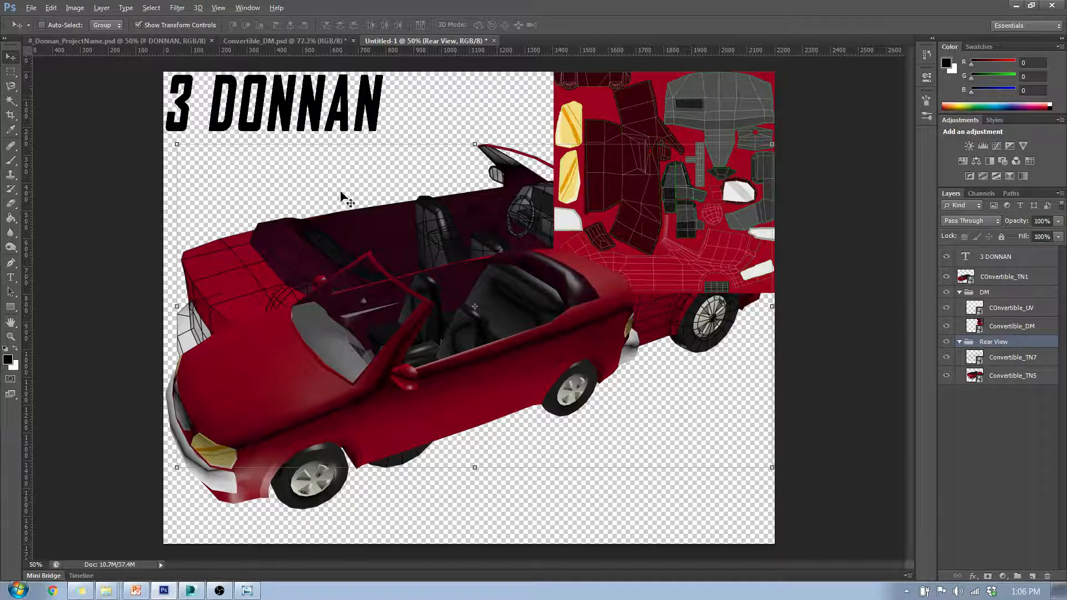
mouse_move(341, 194)
mouse_down()
mouse_move(504, 223)
mouse_move(357, 186)
mouse_up()
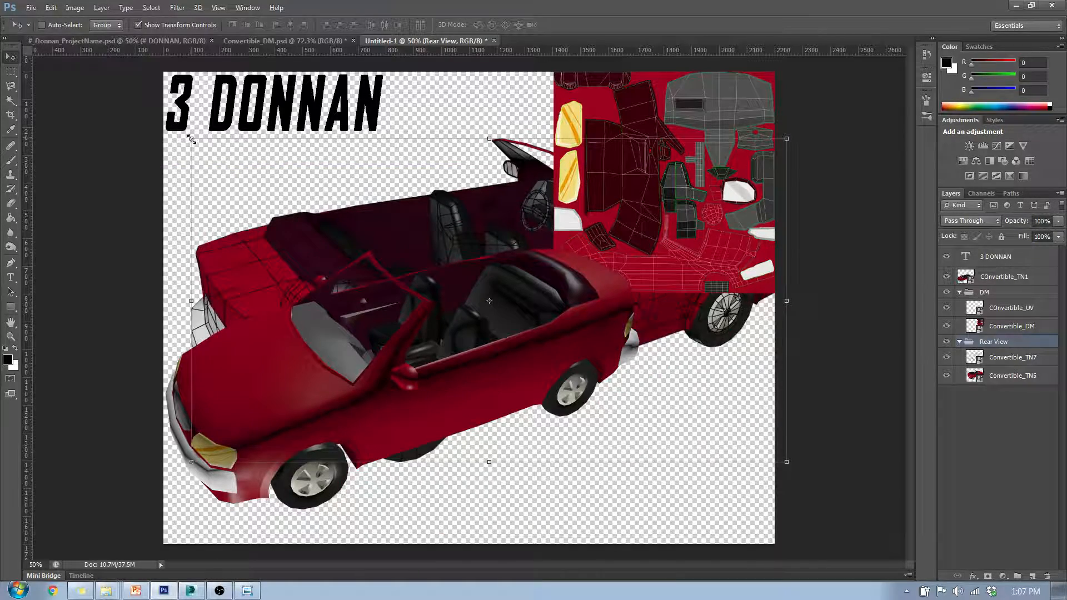
shift+drag(193, 138, 393, 257)
drag(675, 422, 664, 507)
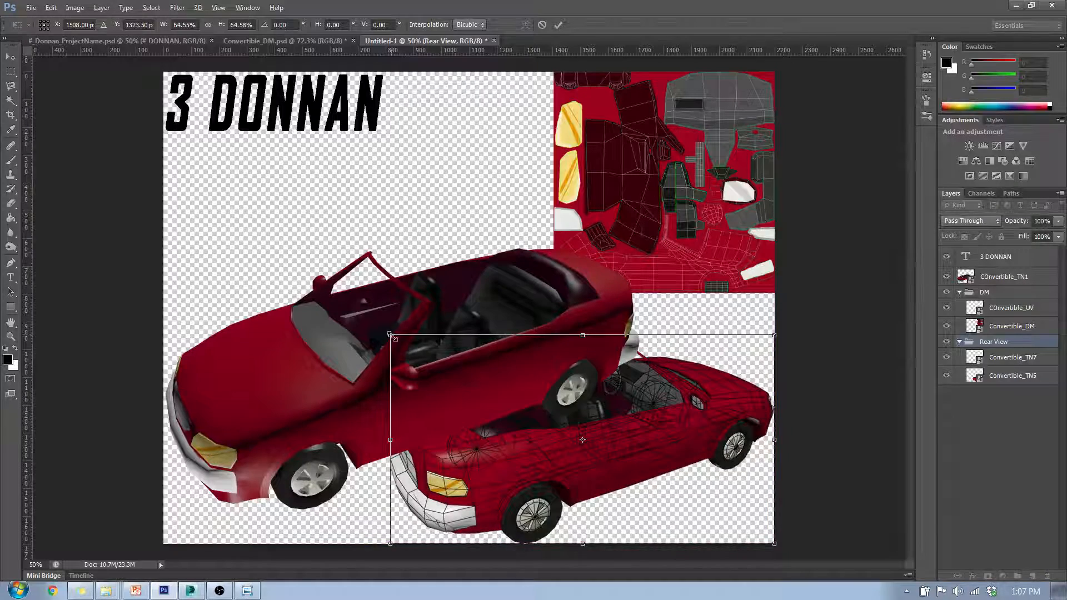
shift+drag(391, 336, 451, 383)
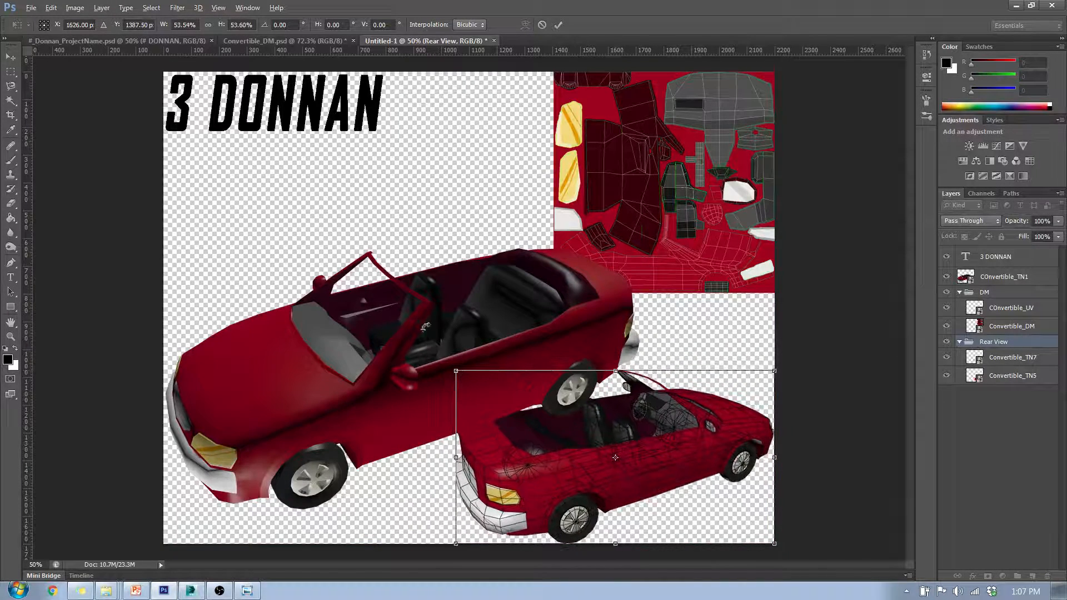
key(Return)
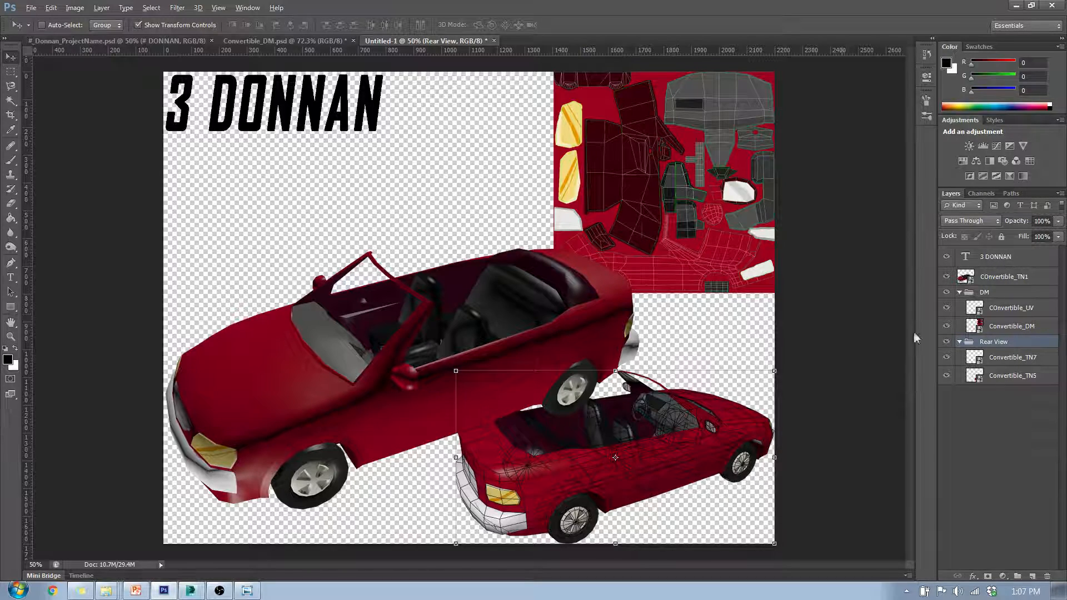
Step: Collapse the Rear View and DM groups and scale the DM group to about 82.3%, keeping it in the canvas's upper-right corner
click(1007, 329)
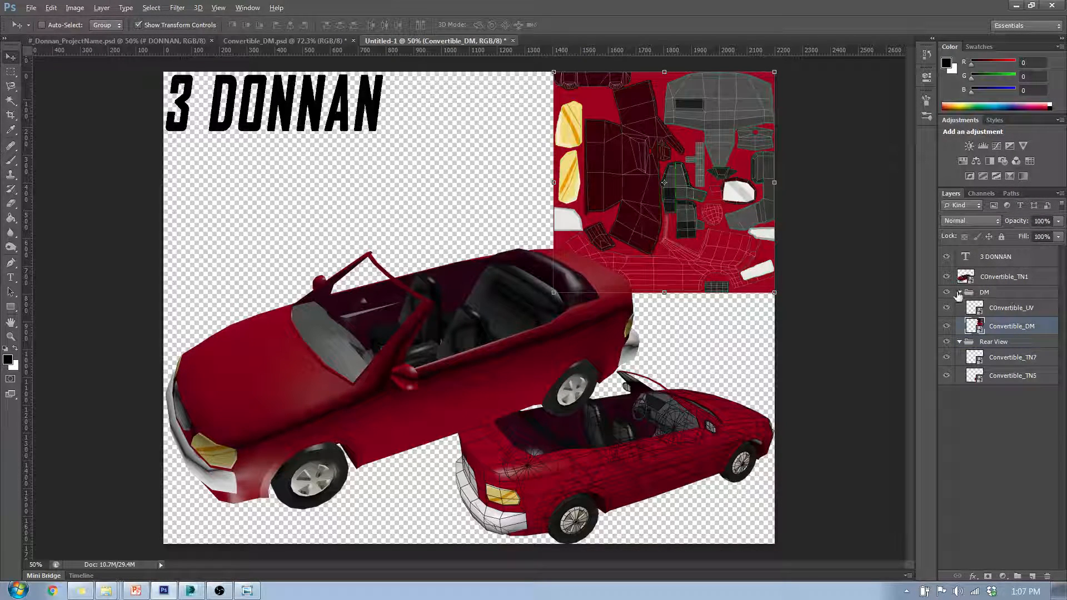
click(959, 342)
click(960, 292)
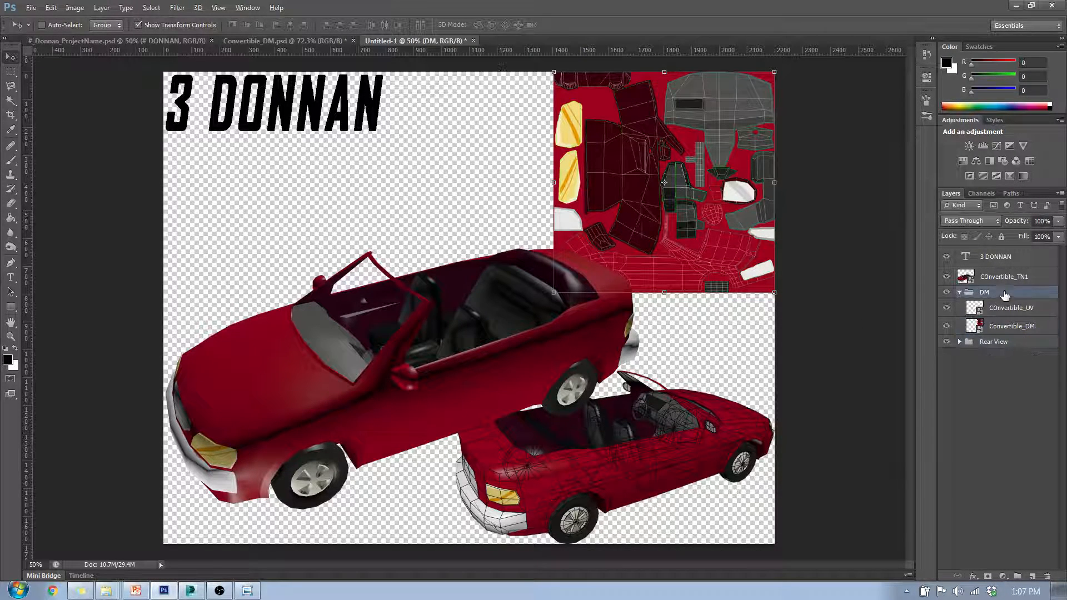
click(998, 295)
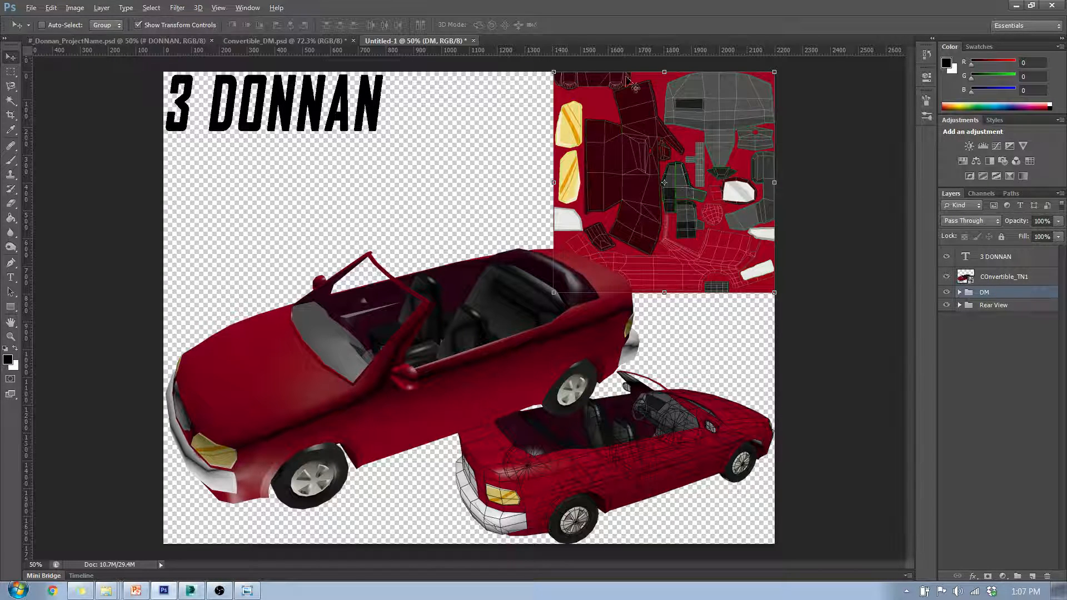
shift+drag(554, 294, 593, 253)
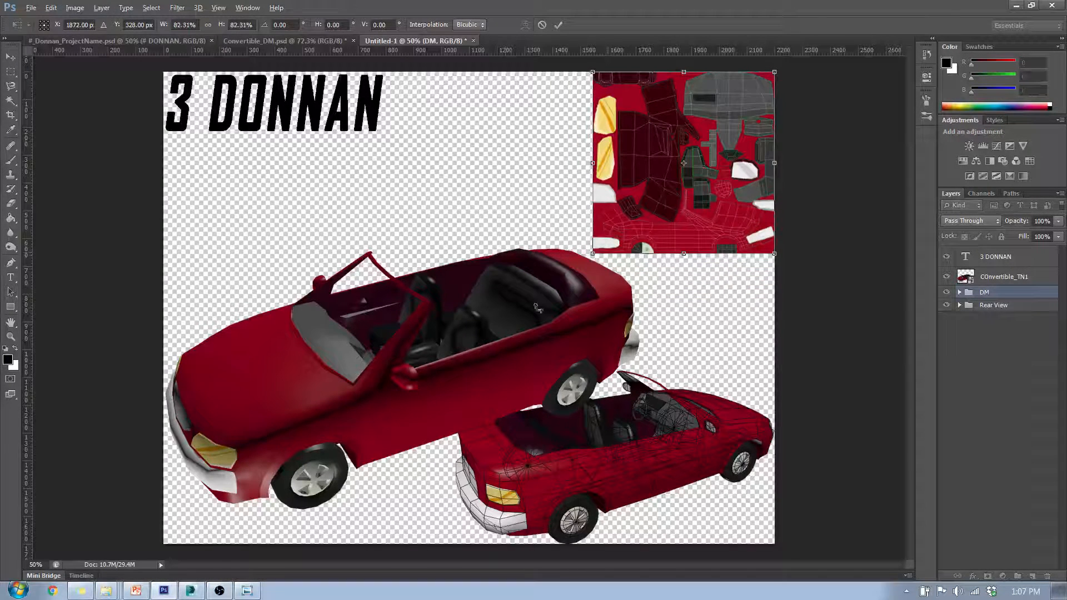
key(Return)
Step: Shift the TN1 render up the canvas and flip it horizontally so the car faces right
click(1017, 284)
drag(509, 309, 509, 258)
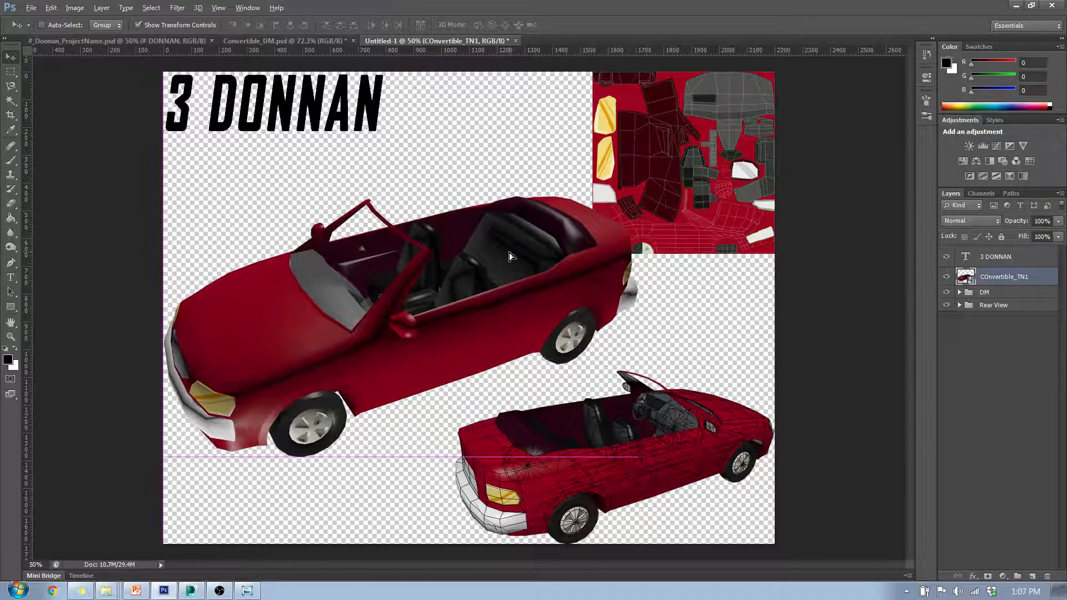
right_click(432, 272)
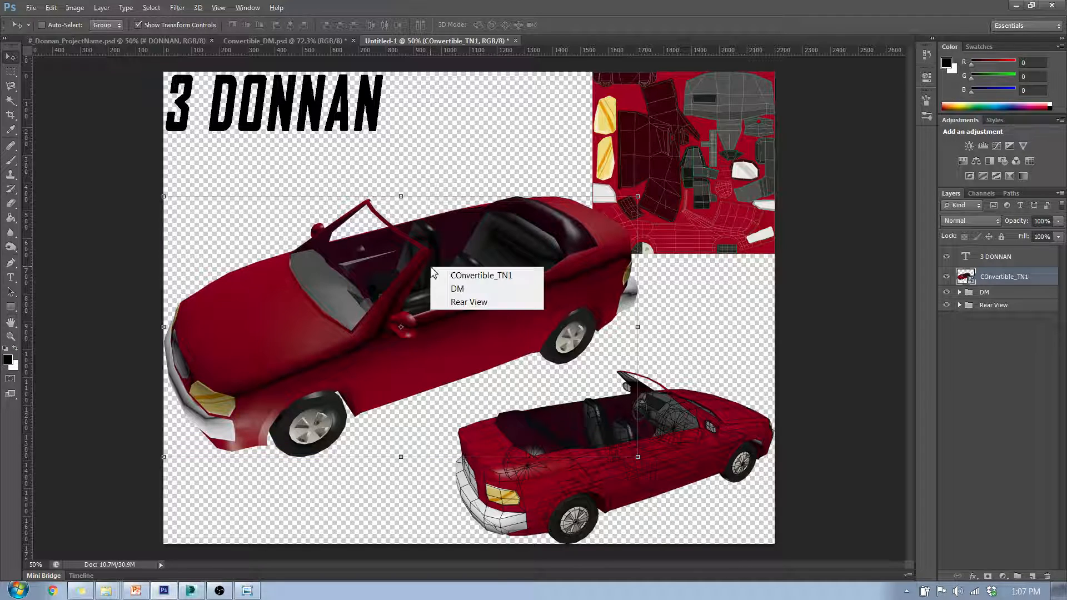
click(421, 268)
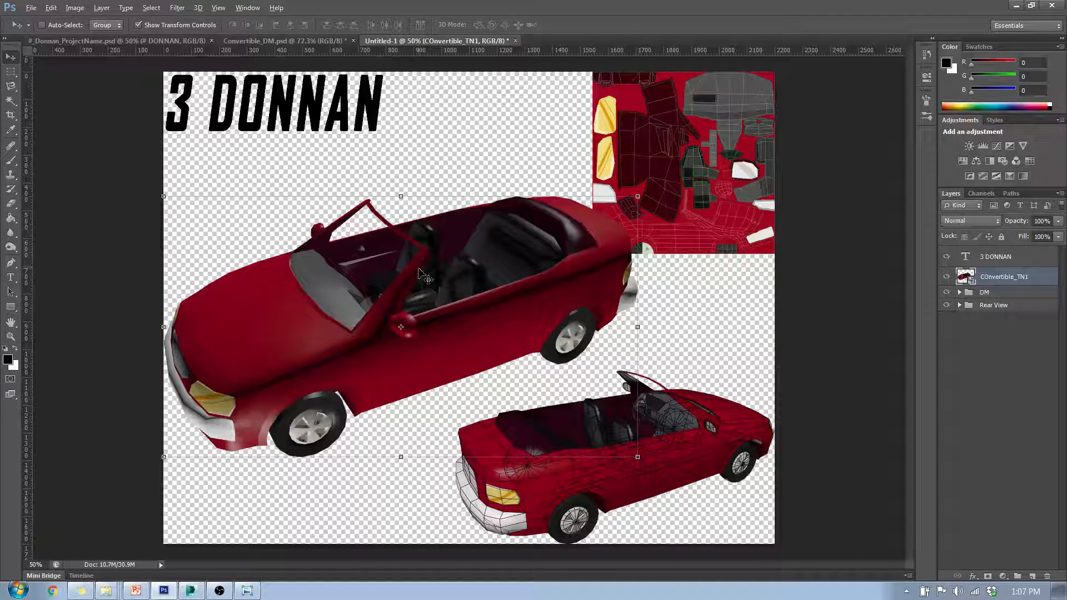
key(ctrl+t)
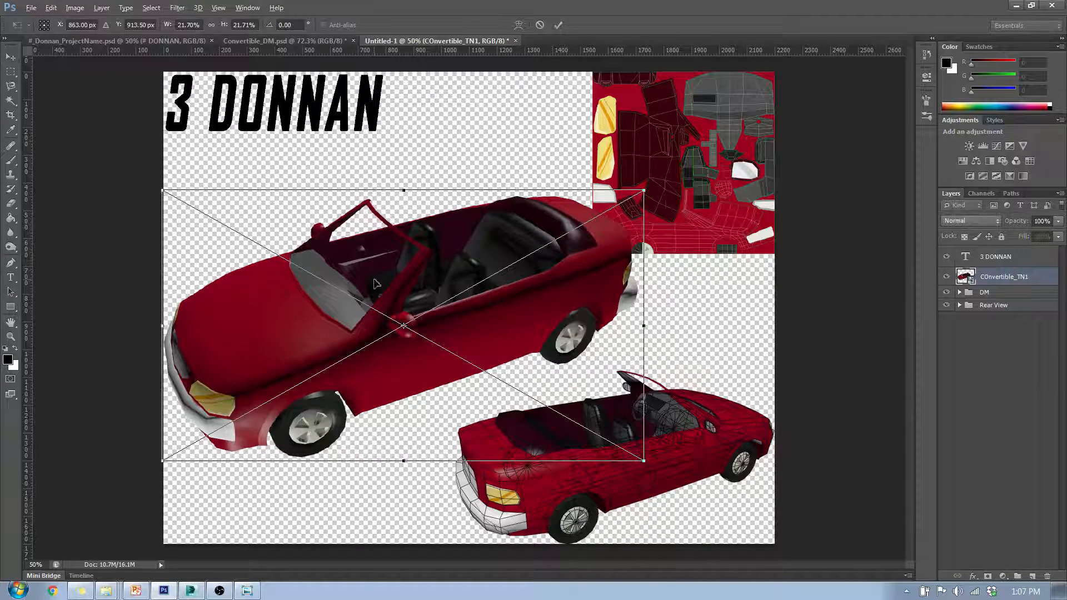
right_click(377, 284)
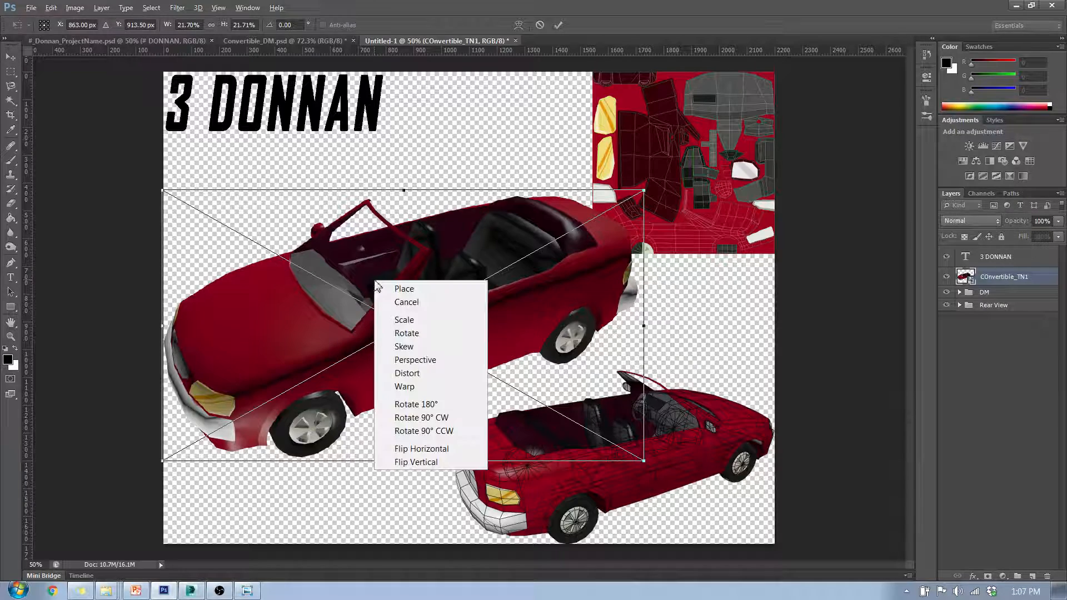
click(422, 450)
drag(491, 295, 493, 272)
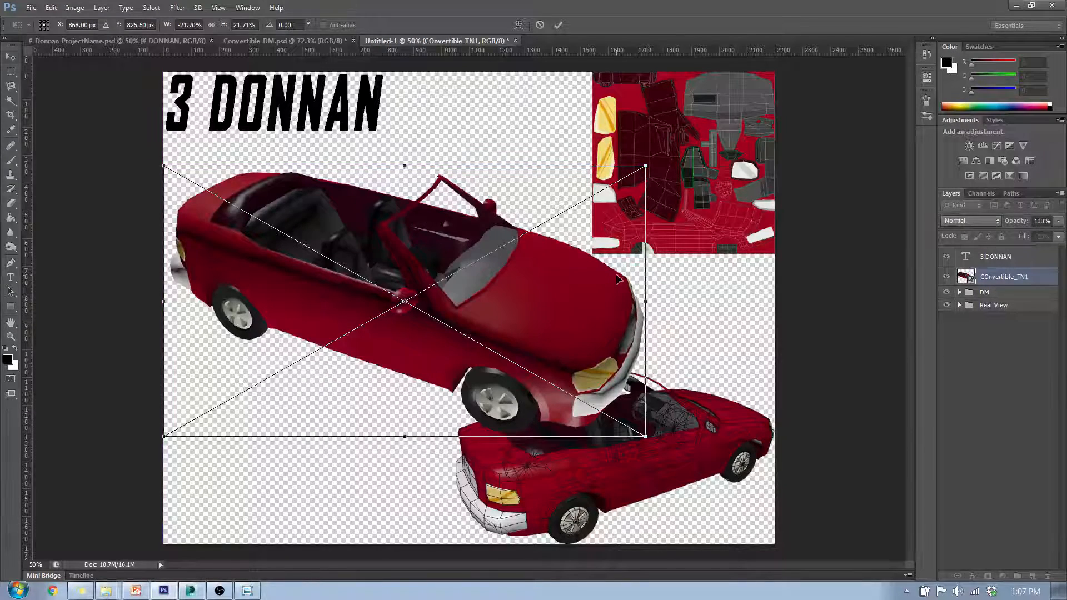
key(Return)
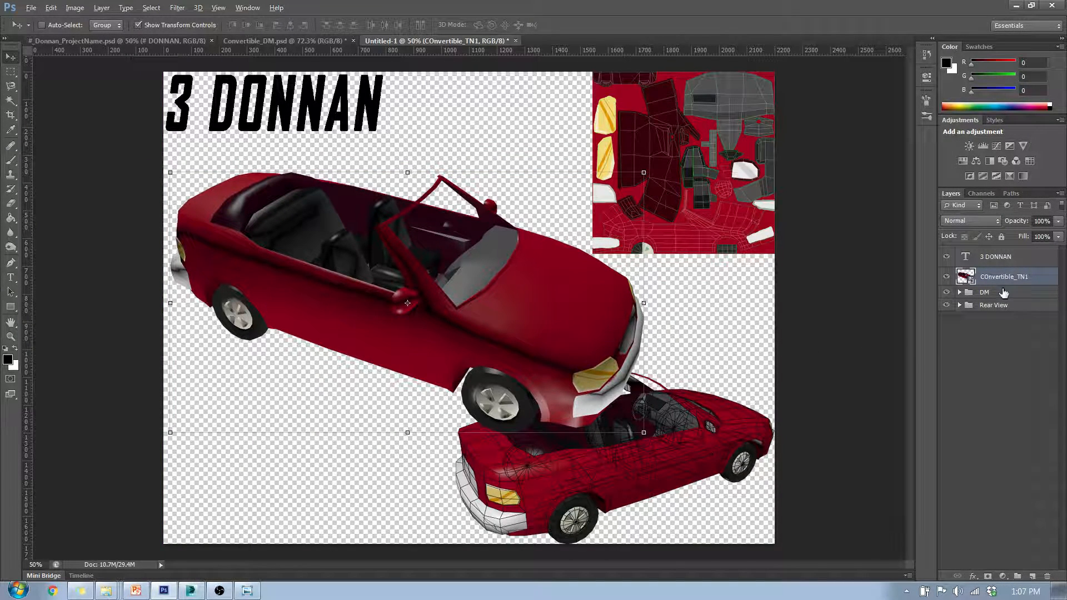
Step: Move the Rear View group to the canvas's lower-left corner and enlarge it slightly from there
click(1005, 304)
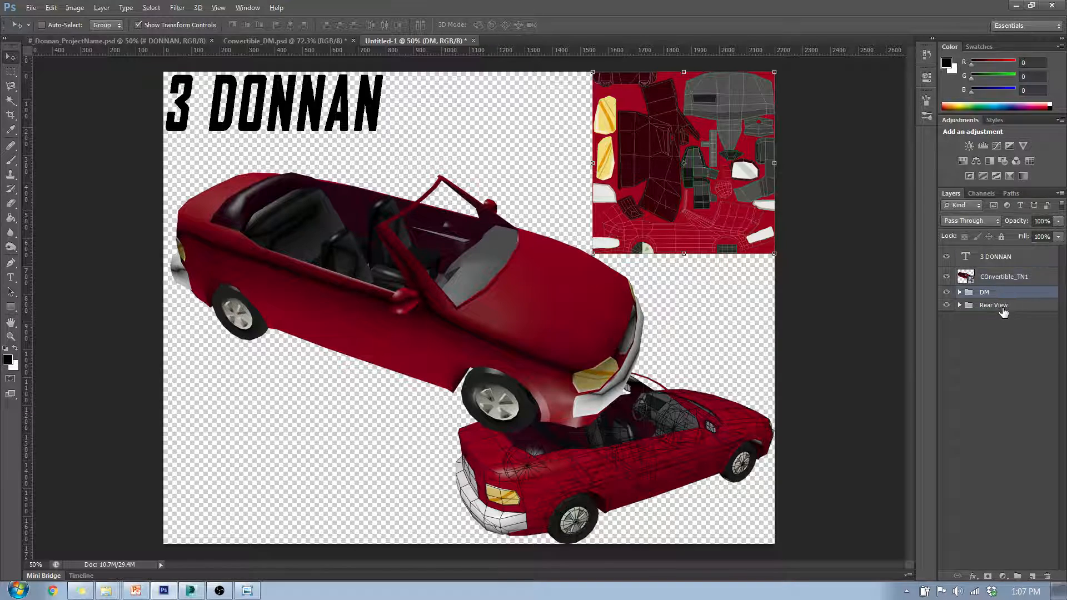
drag(568, 448, 451, 448)
drag(337, 448, 346, 446)
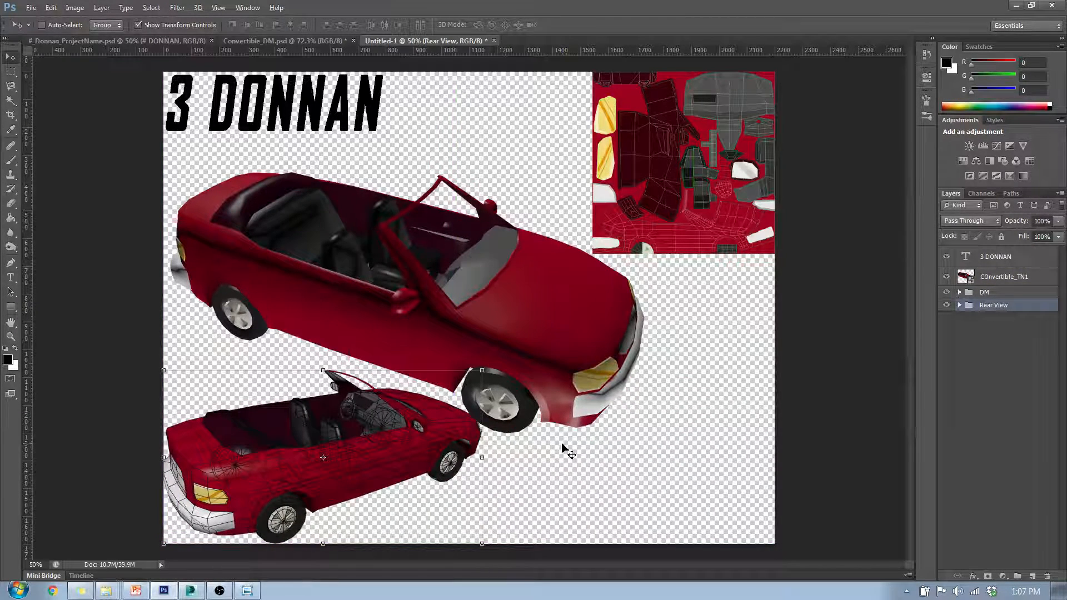
drag(482, 370, 509, 354)
key(Return)
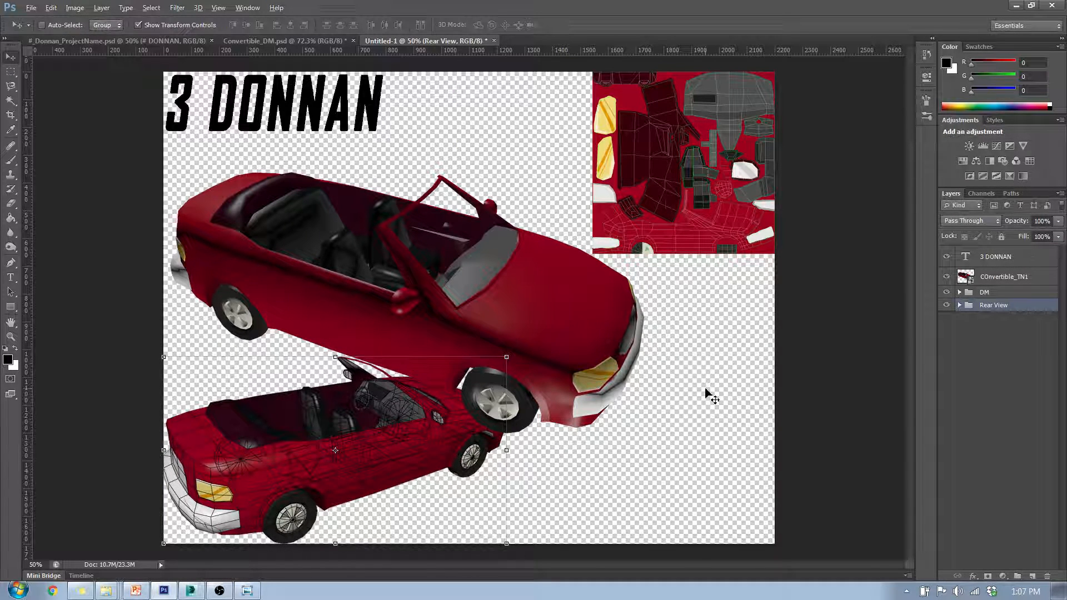
Step: Shift the TN1 render up a little and move the Rear View group above the COnvertible_TN1 layer
click(1021, 281)
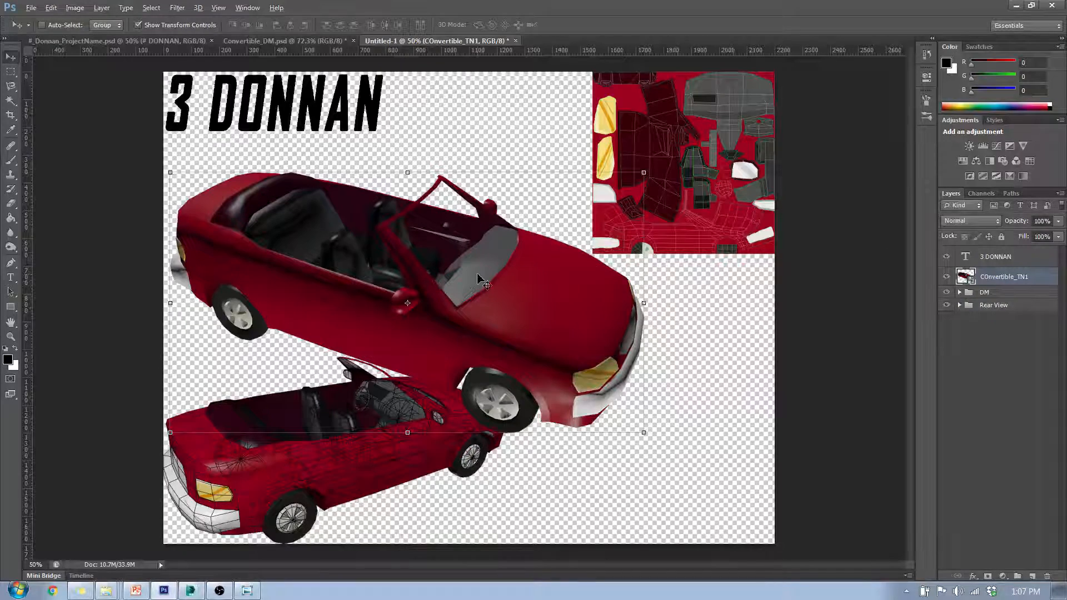
drag(478, 280, 476, 254)
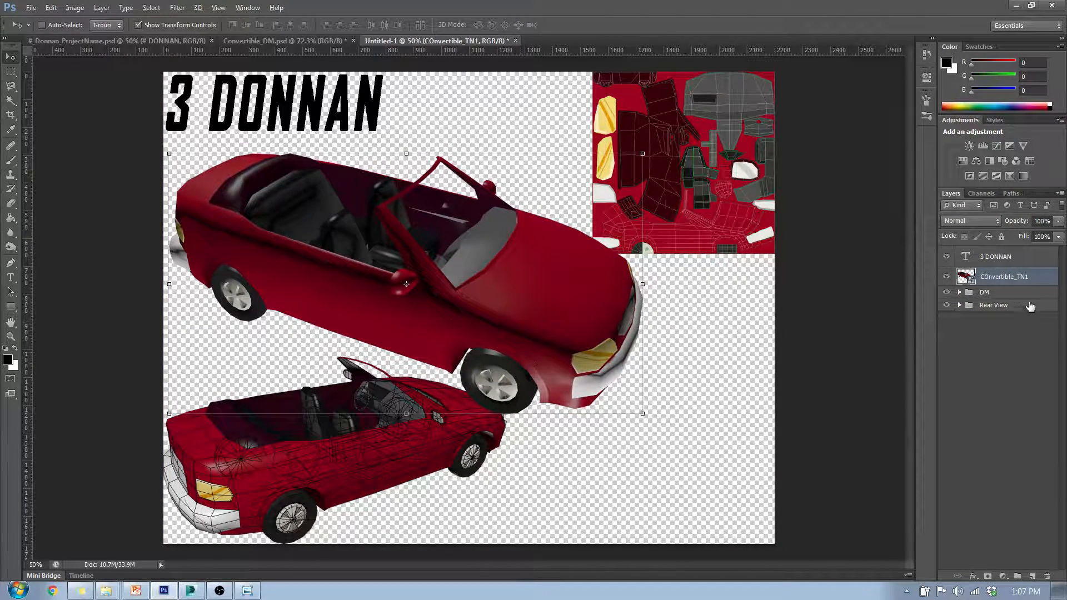
drag(1015, 310, 1018, 272)
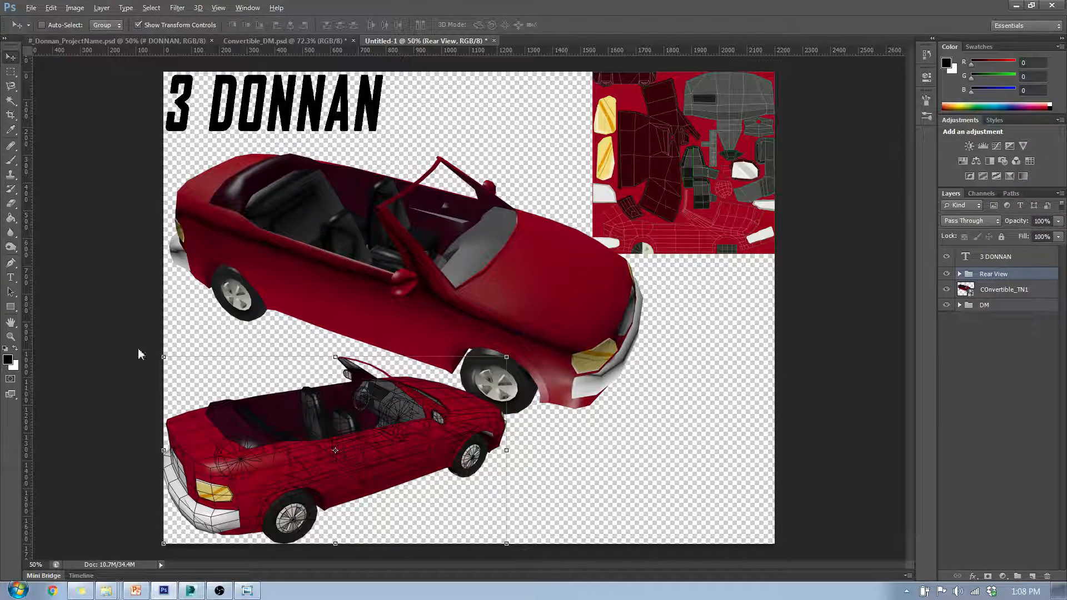
Step: Place the Convertible_TN6 wireframe and scale it down to fit the canvas's lower-right corner beside the rear-view car
drag(138, 350, 606, 396)
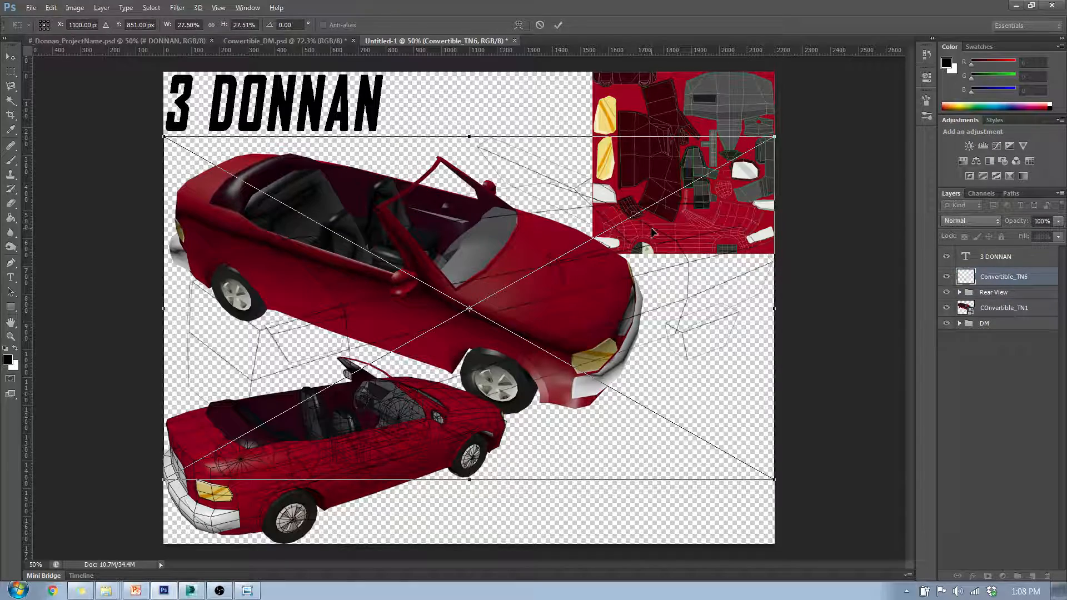
key(Return)
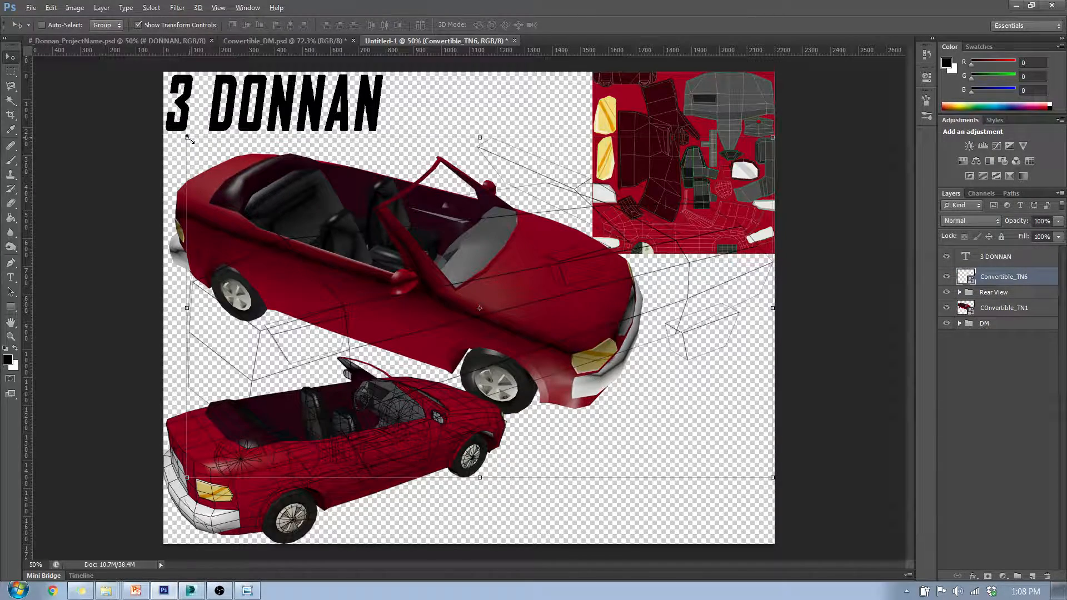
drag(188, 137, 566, 418)
drag(675, 441, 649, 456)
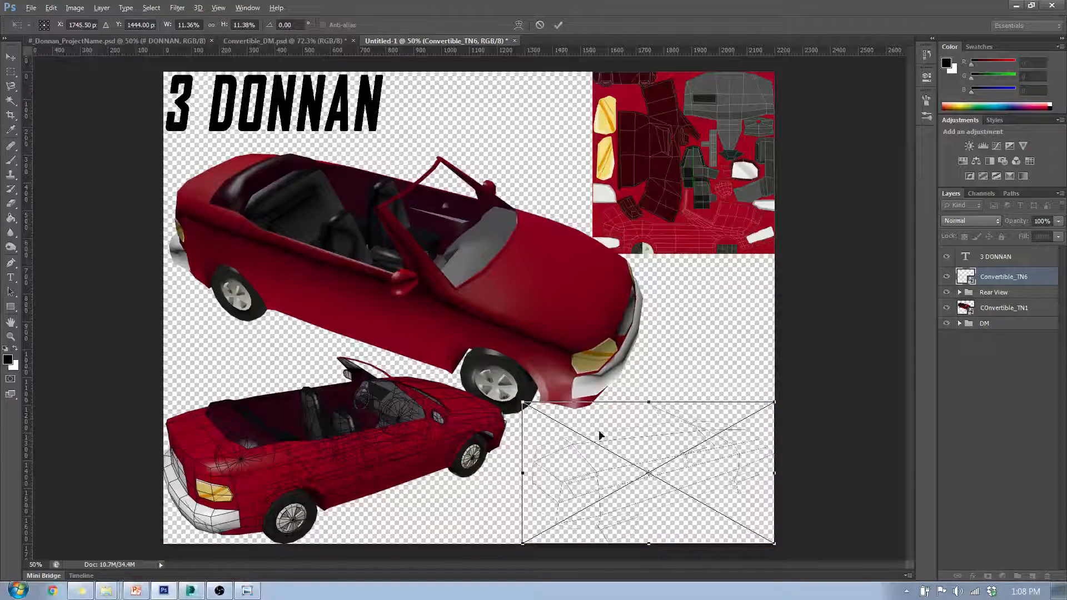
drag(522, 402, 505, 395)
key(Return)
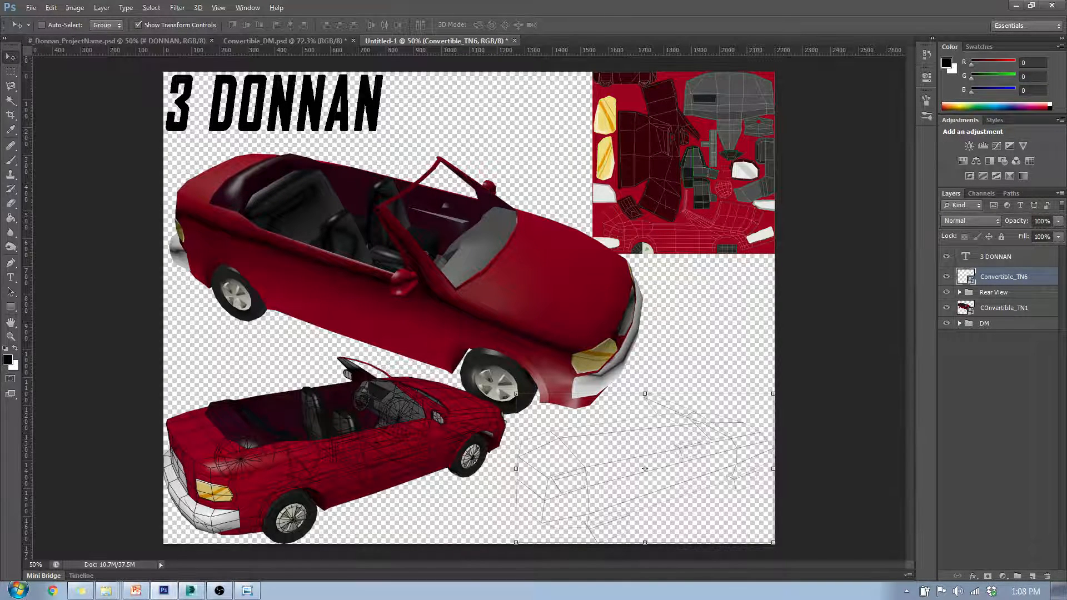
drag(0, 168, 467, 244)
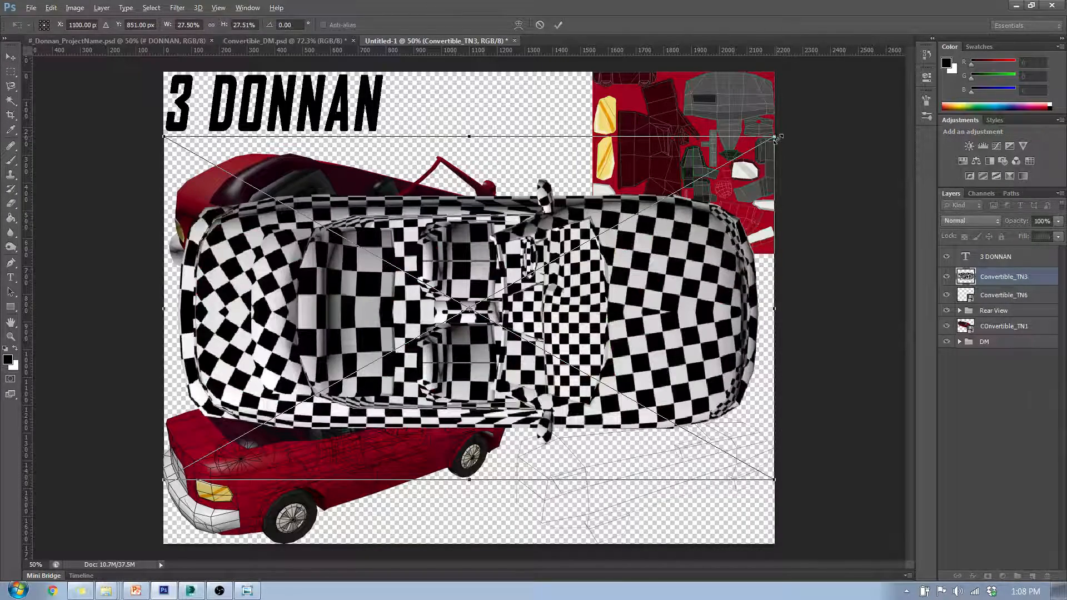
shift+drag(776, 138, 347, 377)
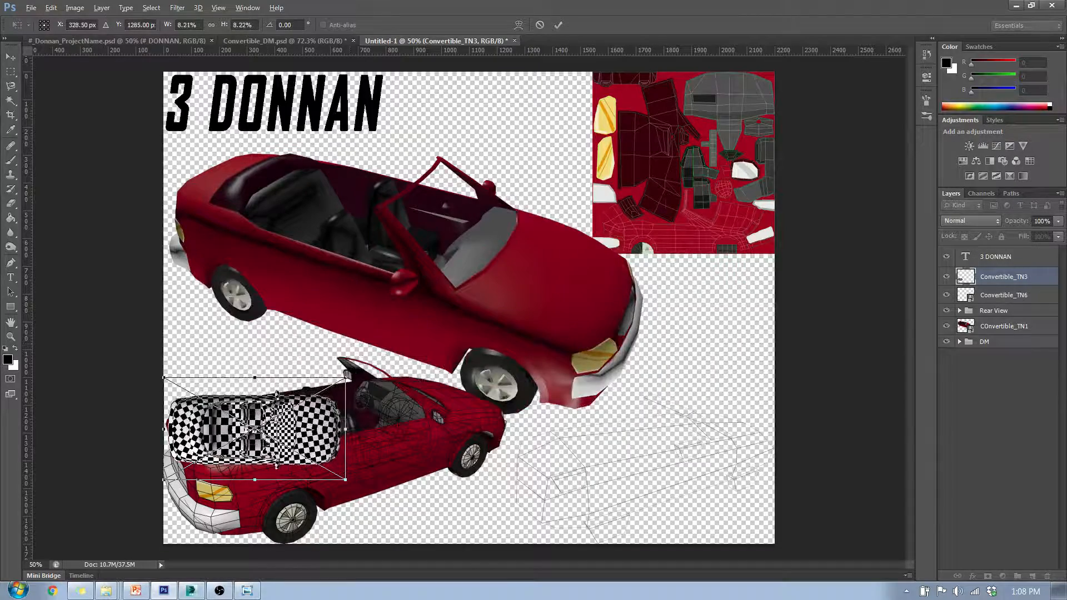
drag(254, 429, 493, 114)
key(ctrl+z)
key(ctrl+z)
key(ctrl+z)
click(50, 8)
click(50, 8)
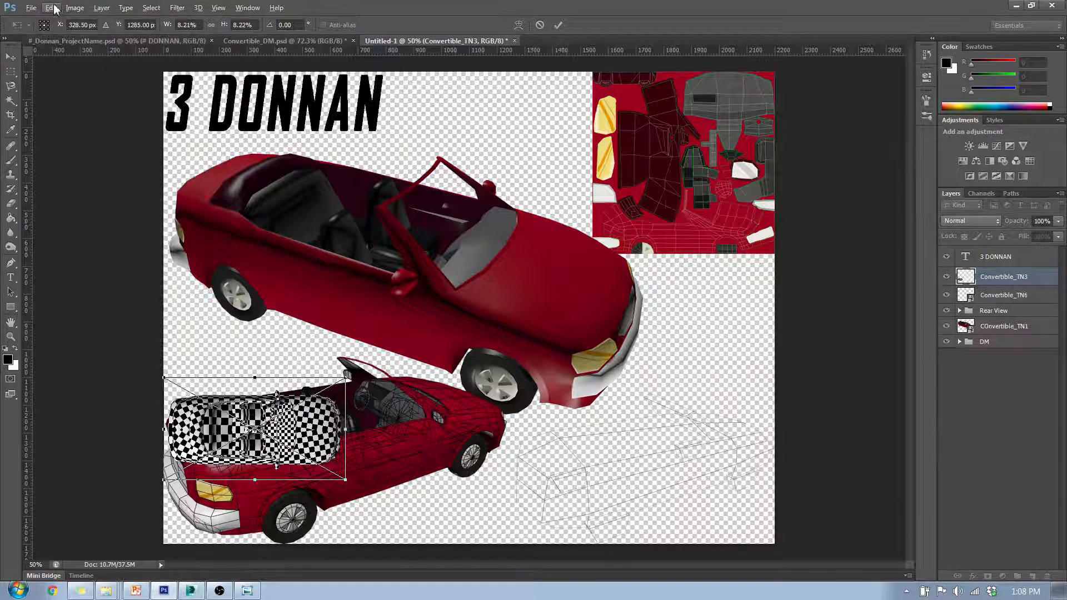
click(74, 8)
click(74, 7)
key(Escape)
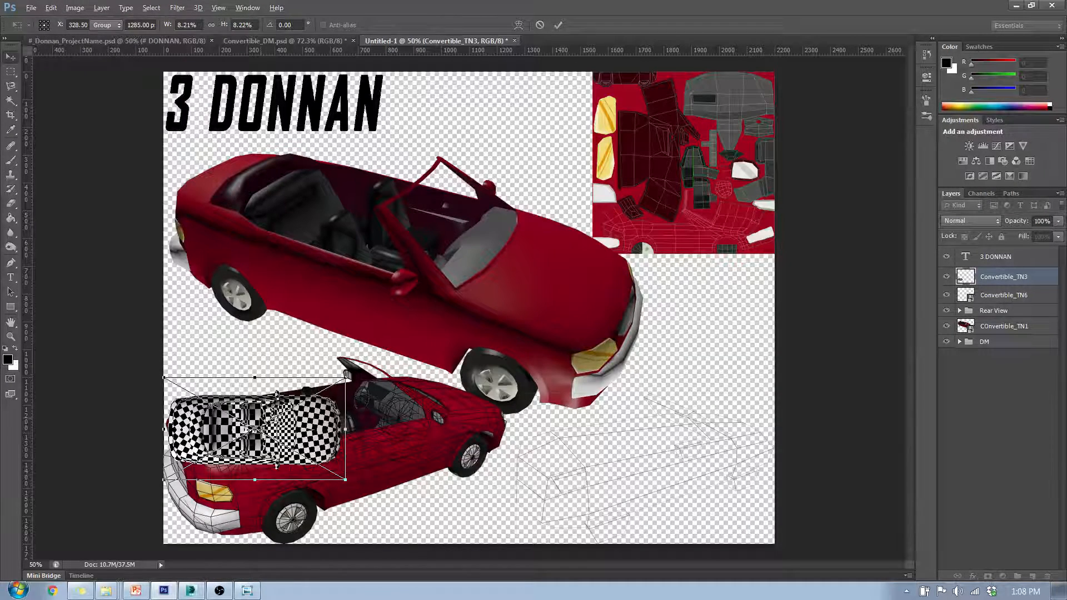
key(Delete)
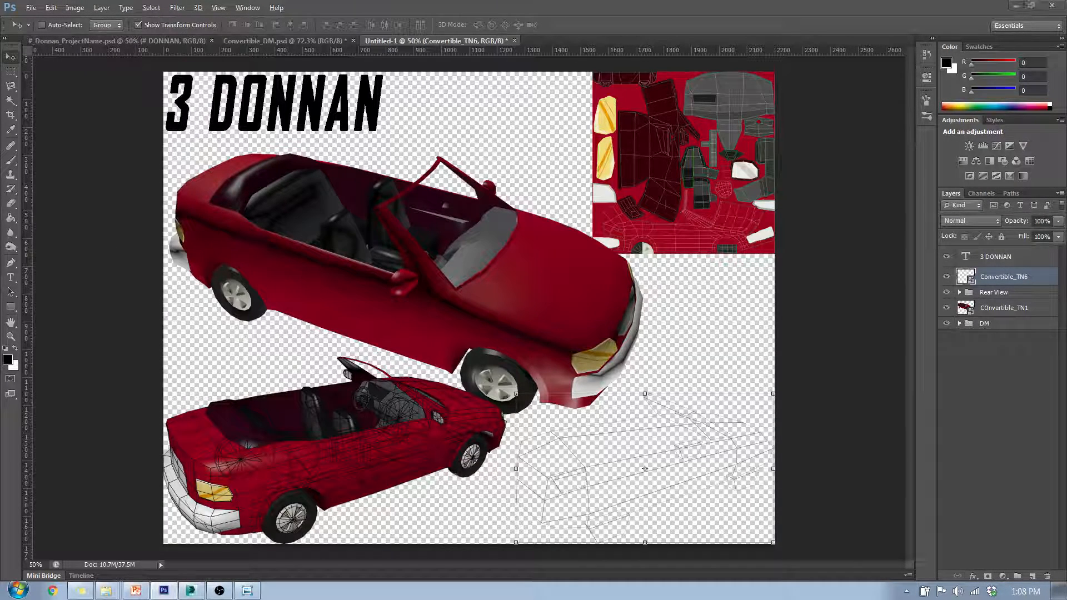
Step: Place the checkered Convertible_TN3 and textured Convertible_TN4 top-view renders at their default size and position
drag(0, 401, 408, 401)
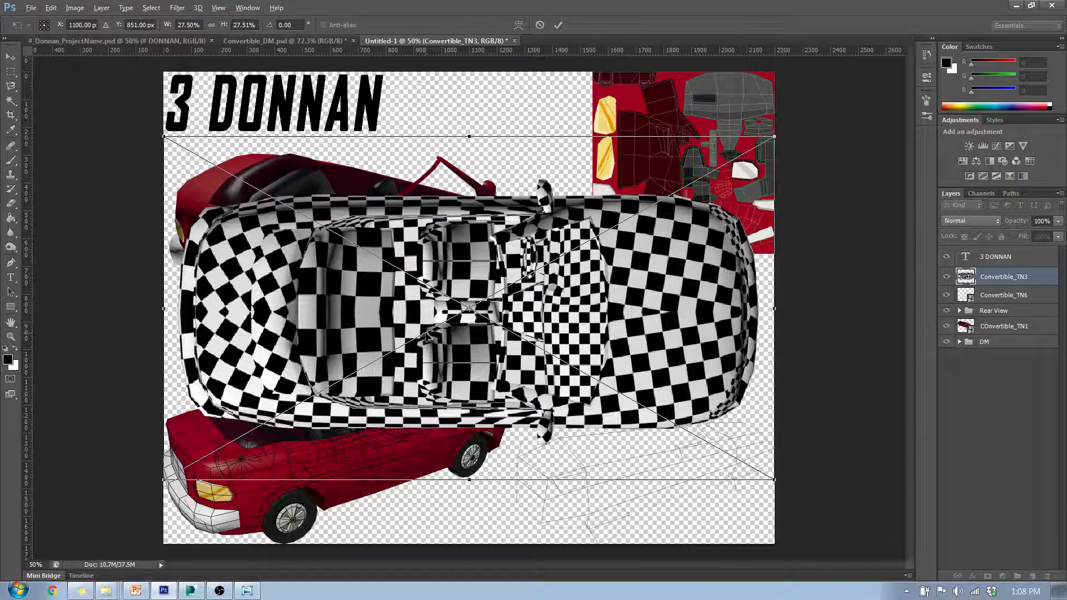
key(Return)
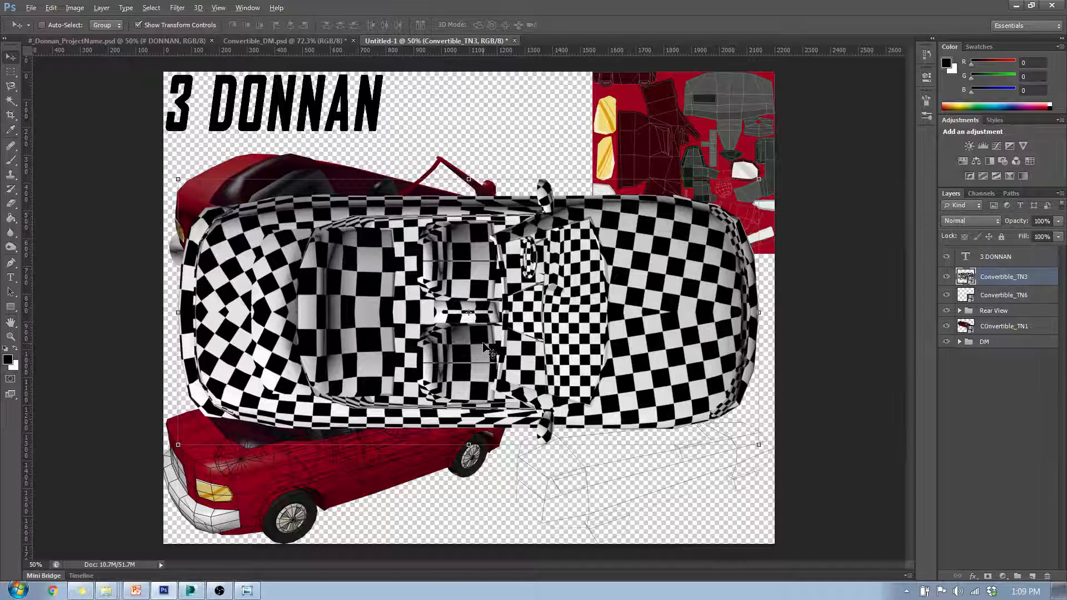
key(Return)
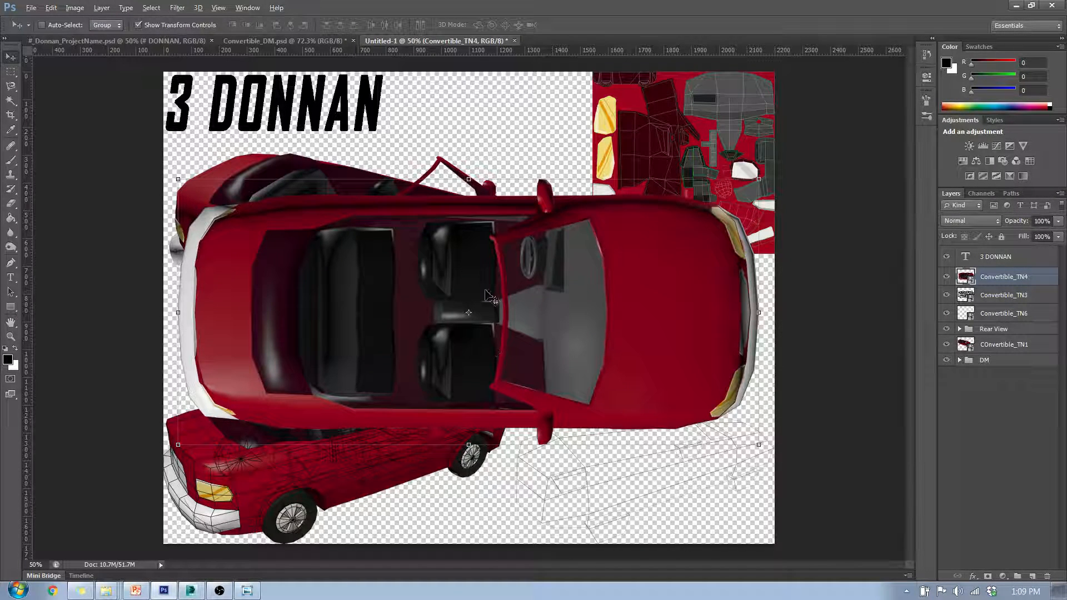
Step: Create a layer group named Top View and put the Convertible_TN4 and Convertible_TN3 layers into it
shift+click(1020, 296)
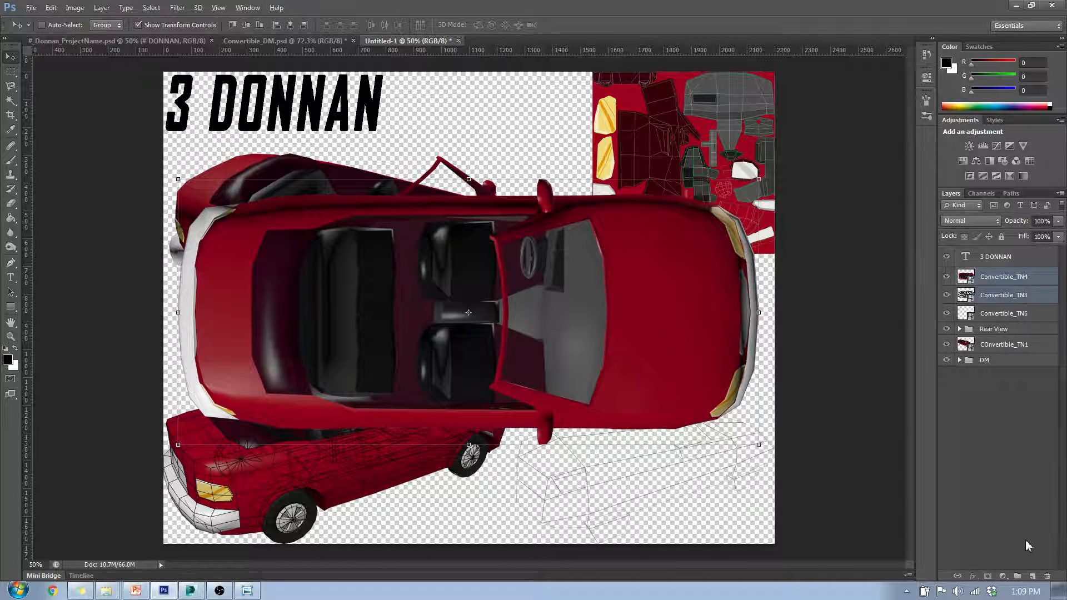
click(1018, 576)
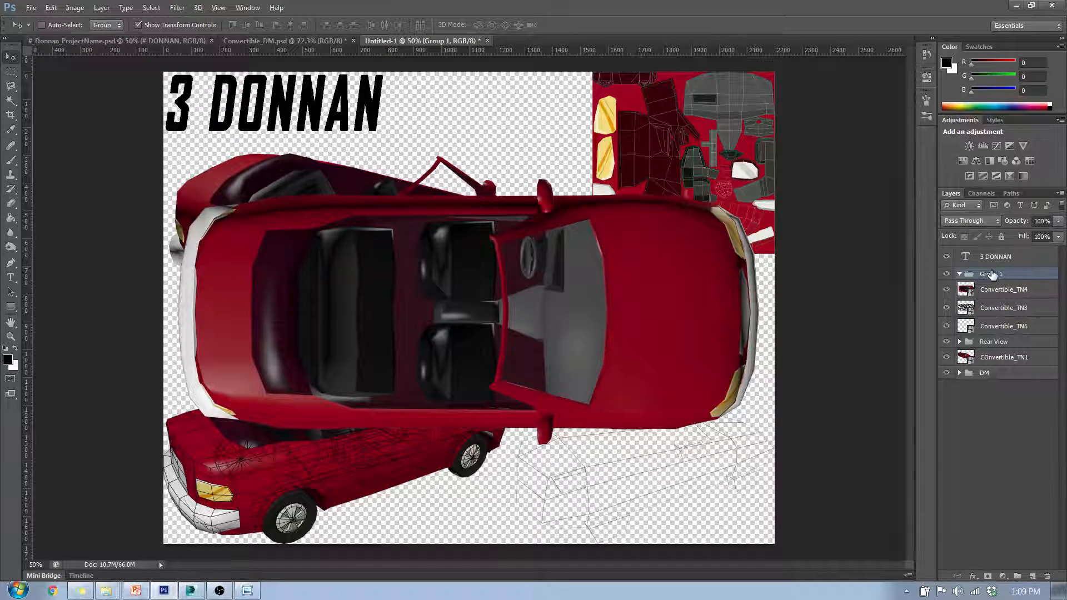
double_click(992, 274)
text(Top View)
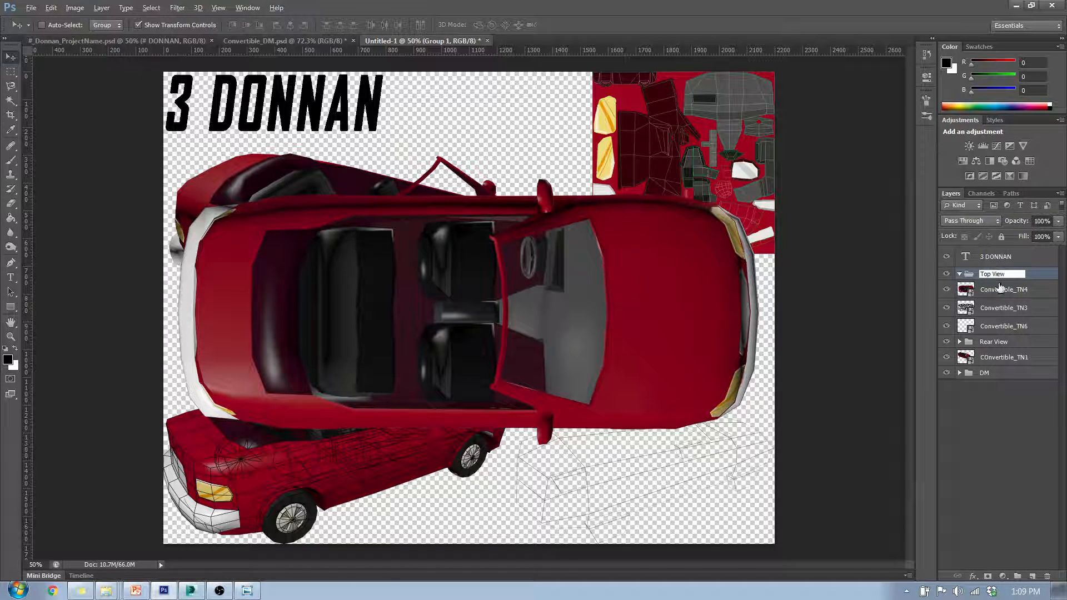
click(1047, 400)
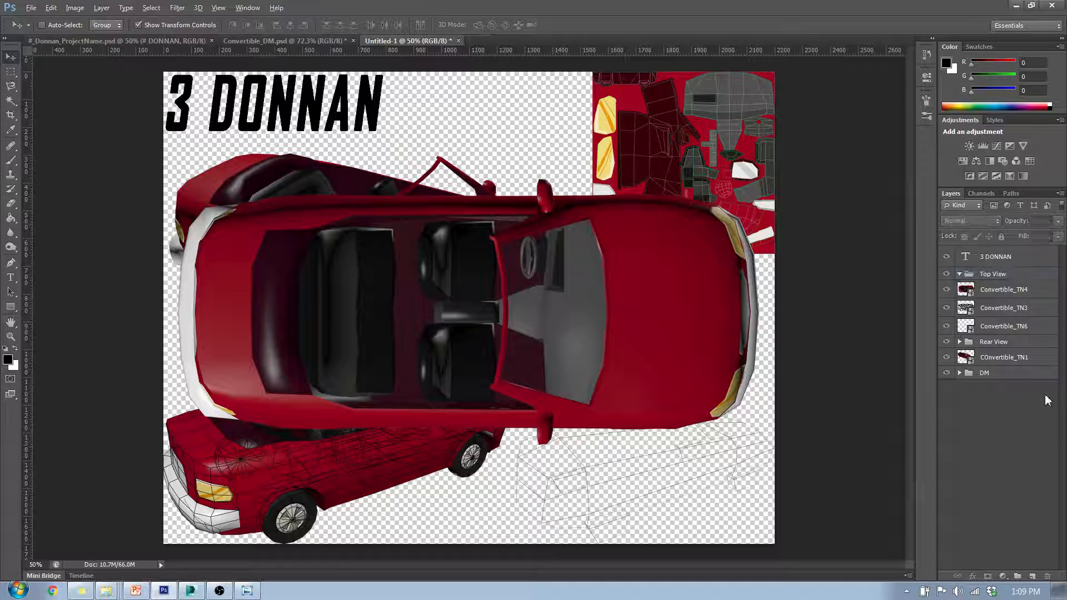
click(1002, 291)
shift+drag(995, 307, 998, 275)
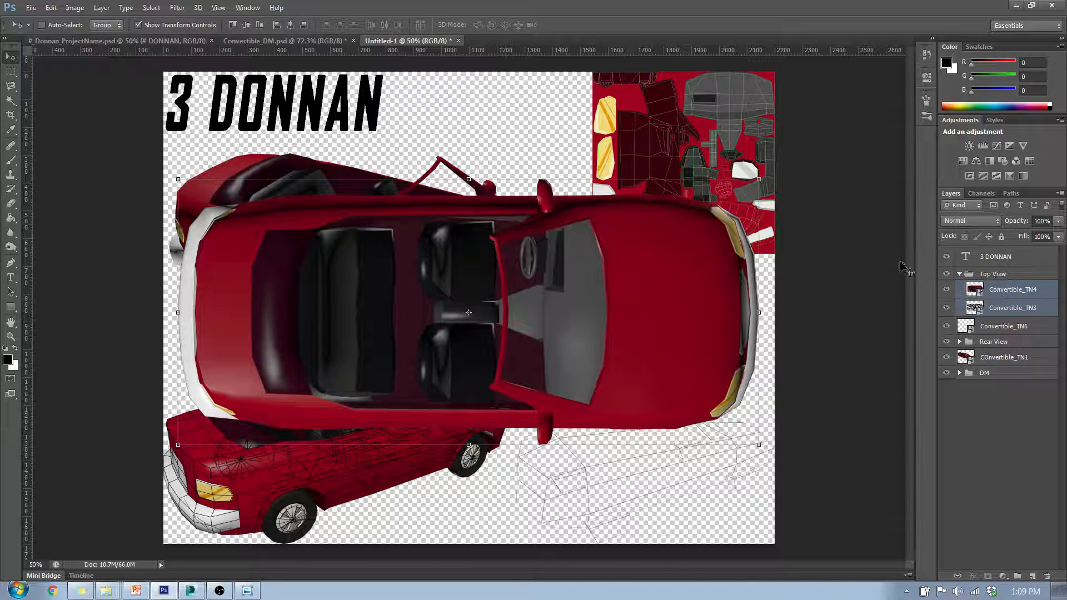
Step: Scale the Top View group to about 33.75% and fit it between the title and the texture sheet, fully inside the canvas
click(1014, 273)
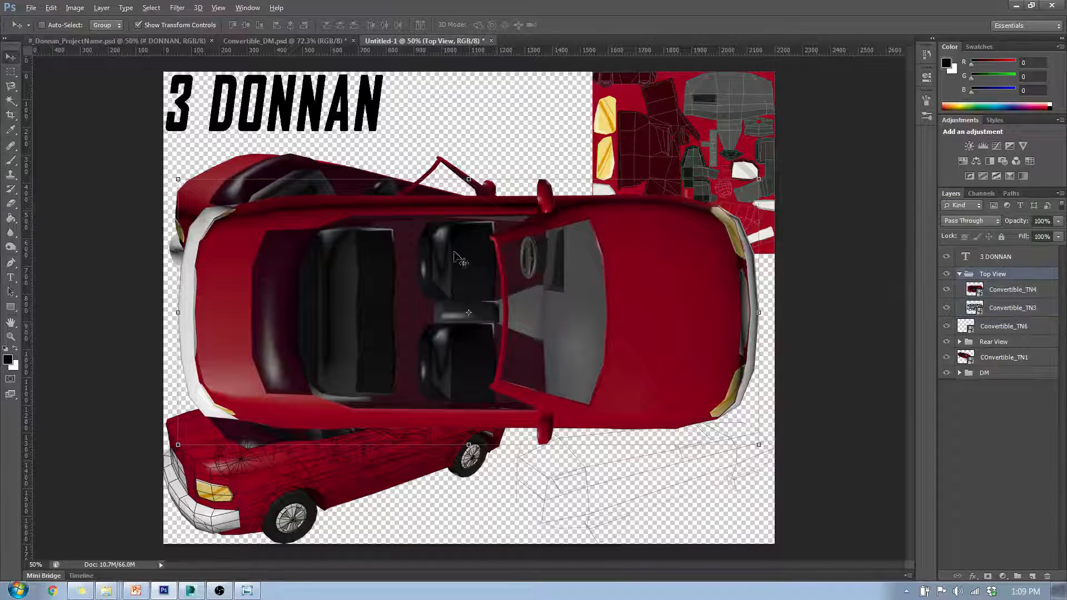
drag(178, 179, 453, 305)
shift+drag(450, 349, 564, 361)
drag(662, 412, 496, 137)
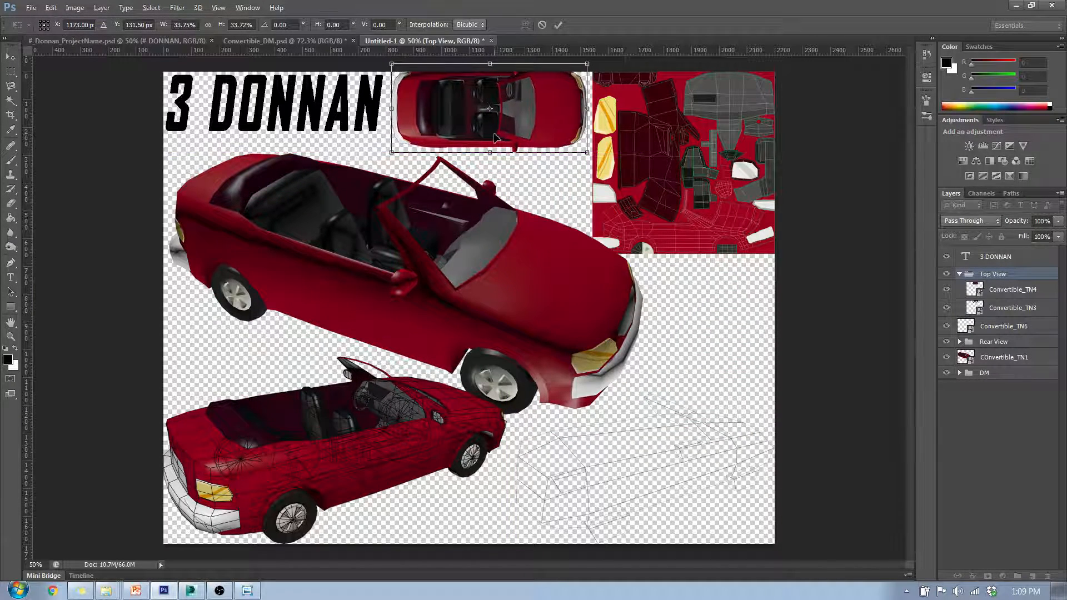
alt+scroll(526, 72, up, 5)
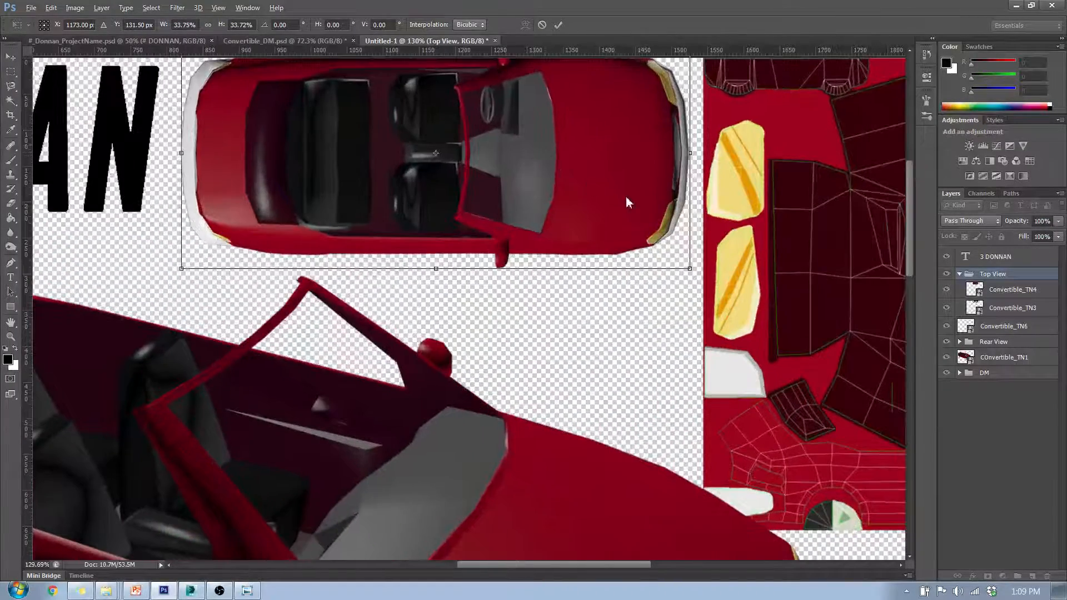
drag(529, 152, 529, 172)
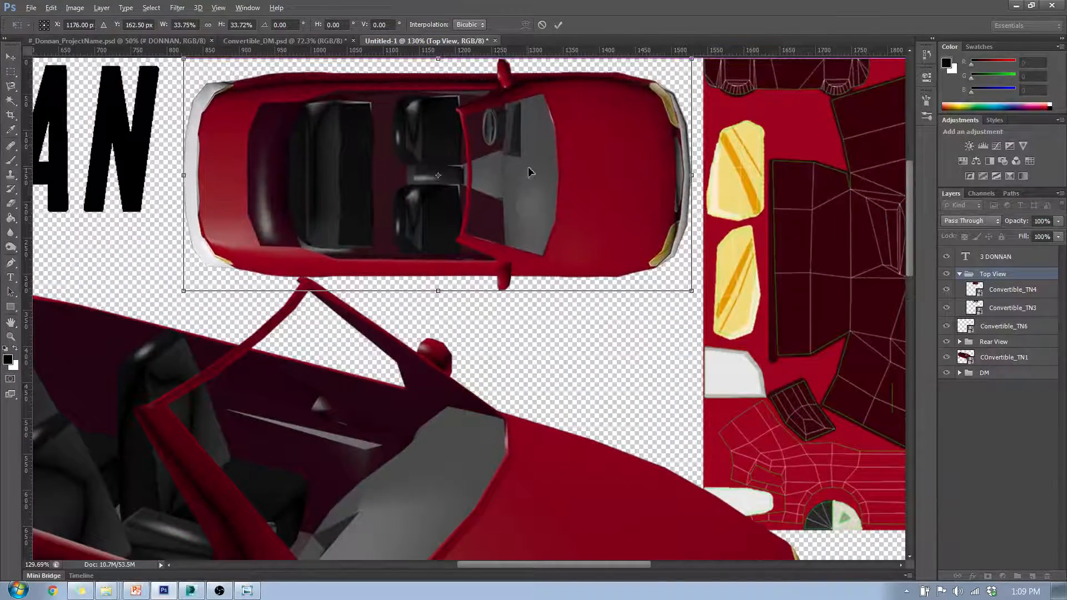
key(Return)
scroll(531, 181, up, 2)
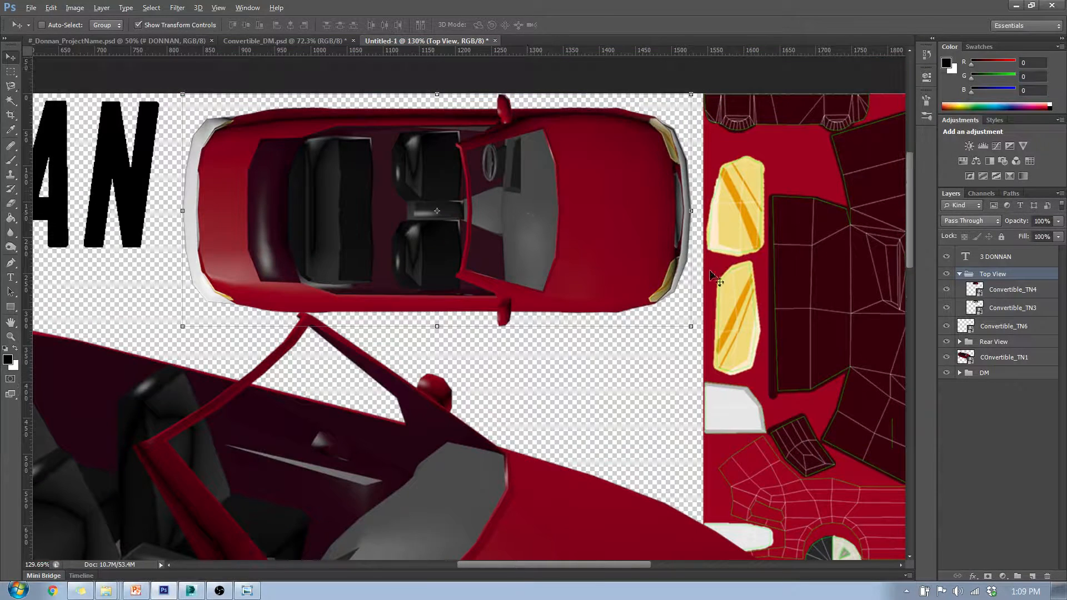
Step: Rasterize the Convertible_TN4 layer in the Top View group so it can be erased
click(1021, 297)
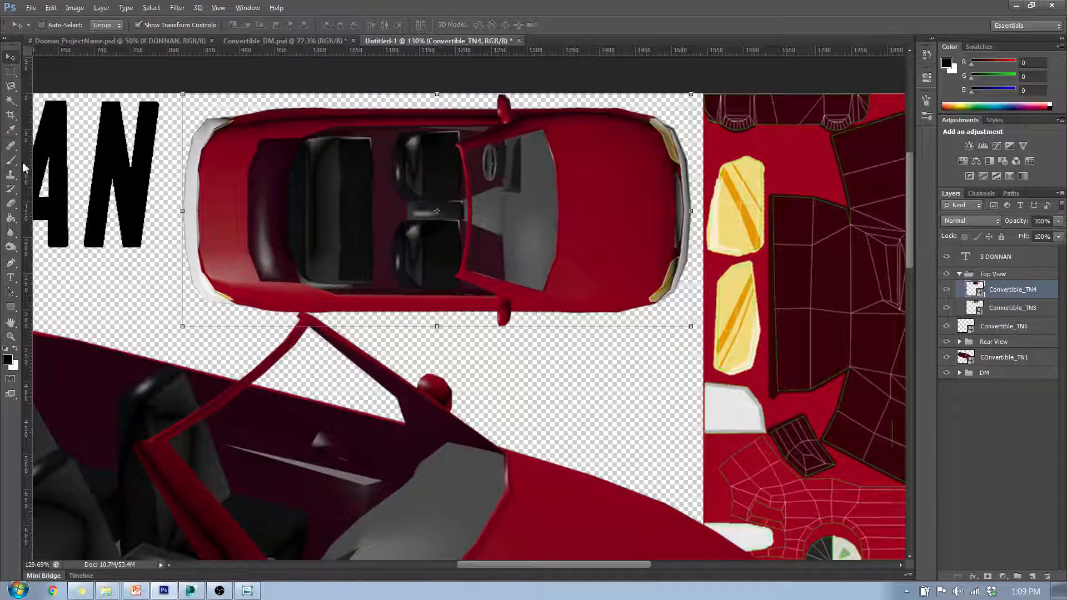
click(11, 203)
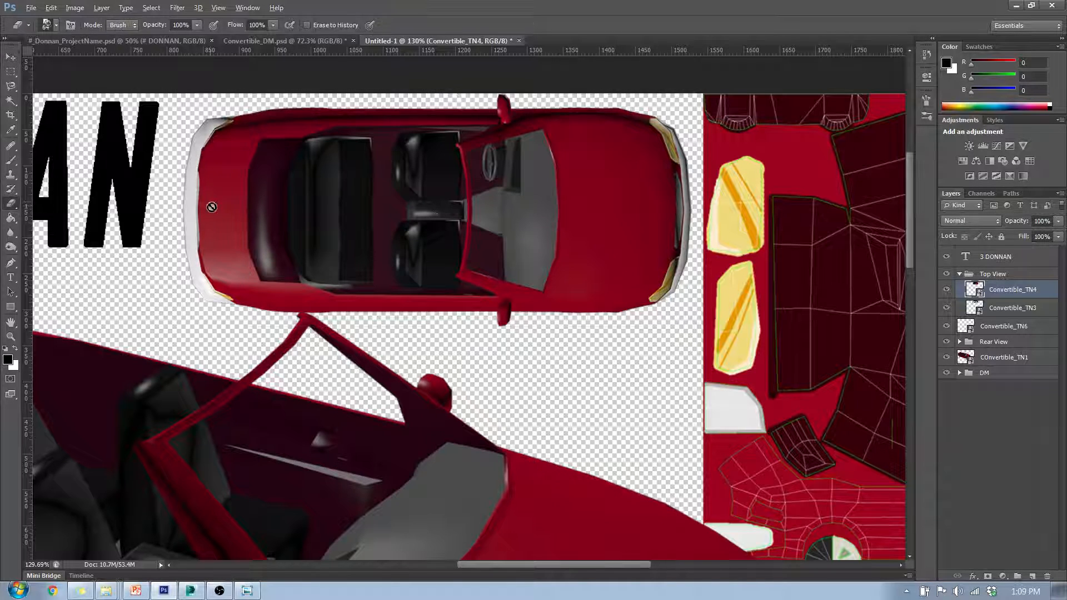
right_click(530, 221)
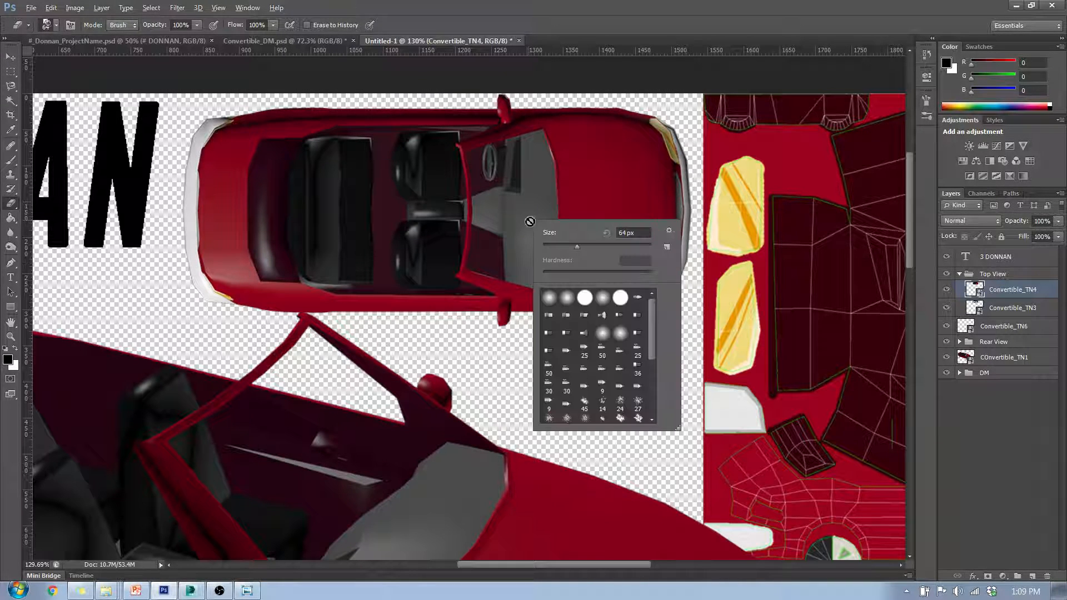
click(1002, 298)
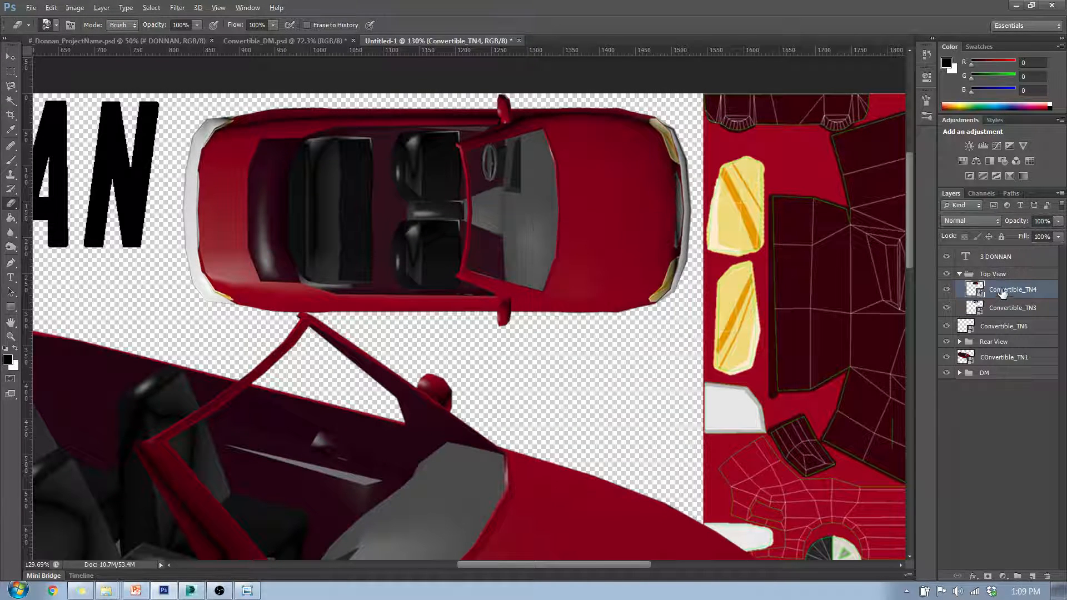
double_click(1002, 299)
click(921, 209)
right_click(1004, 294)
click(892, 240)
Step: Erase the lower half of the Convertible_TN4 car along a straight horizontal edge to reveal the checkered render beneath
key(e)
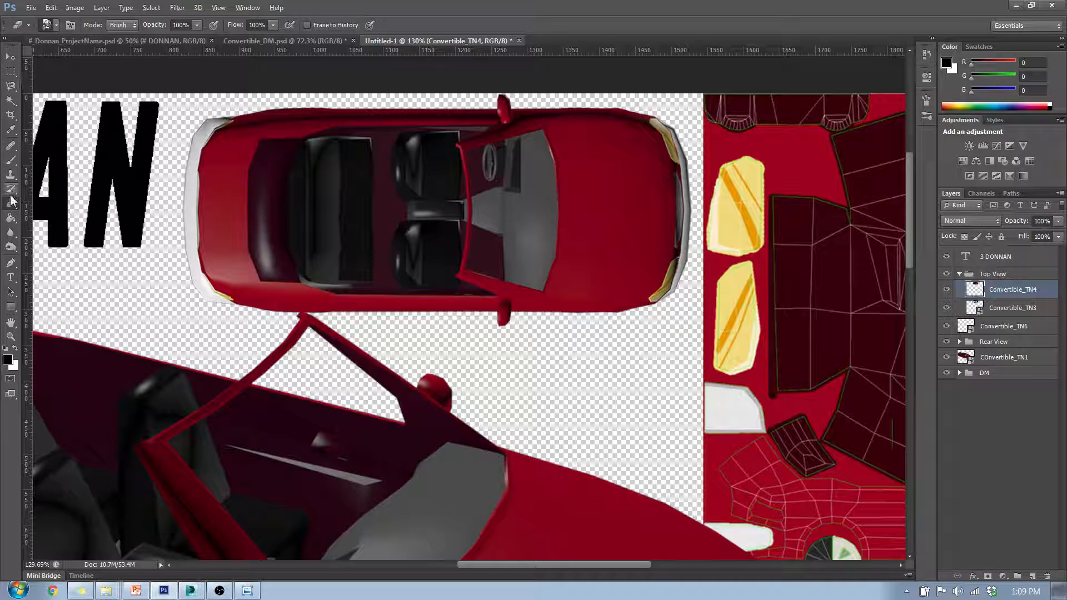
click(55, 25)
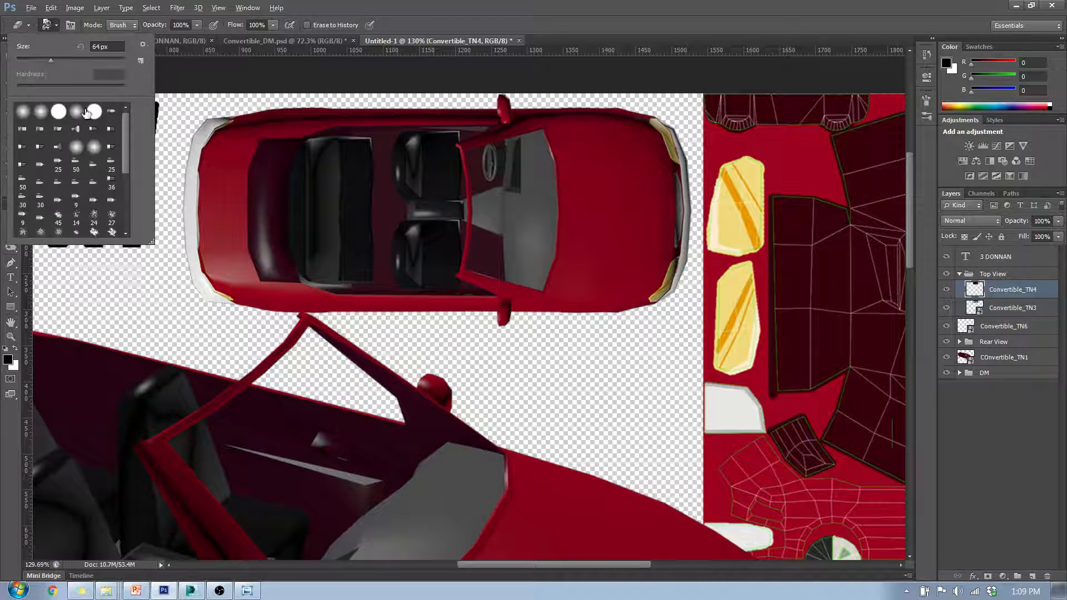
click(385, 162)
key(ctrl+z)
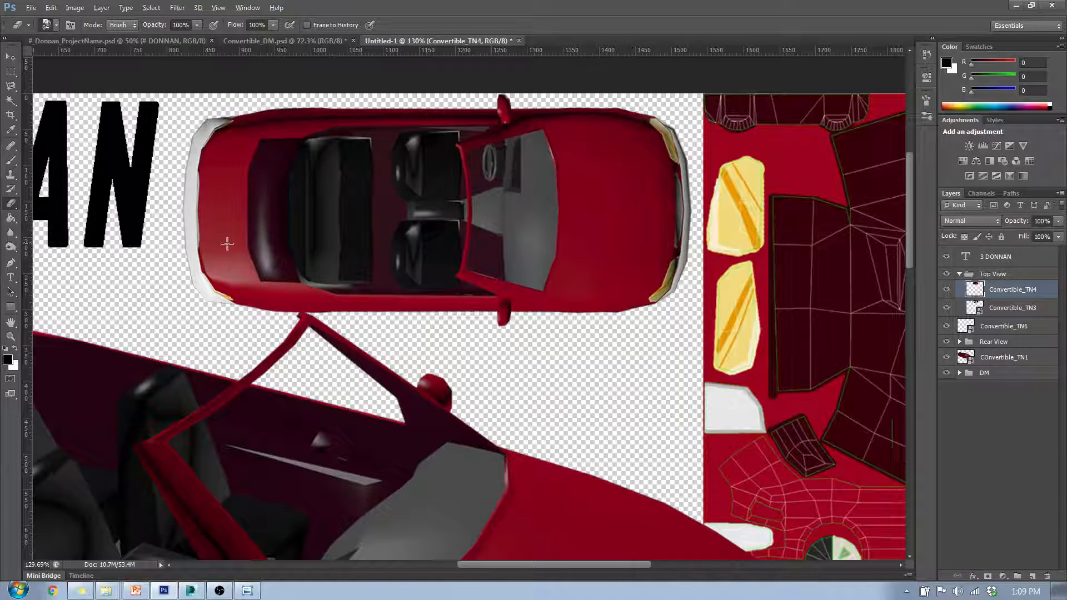
click(185, 234)
drag(187, 233, 681, 231)
mouse_move(177, 237)
mouse_down()
mouse_move(194, 262)
mouse_move(275, 286)
mouse_move(592, 272)
mouse_move(654, 287)
mouse_up()
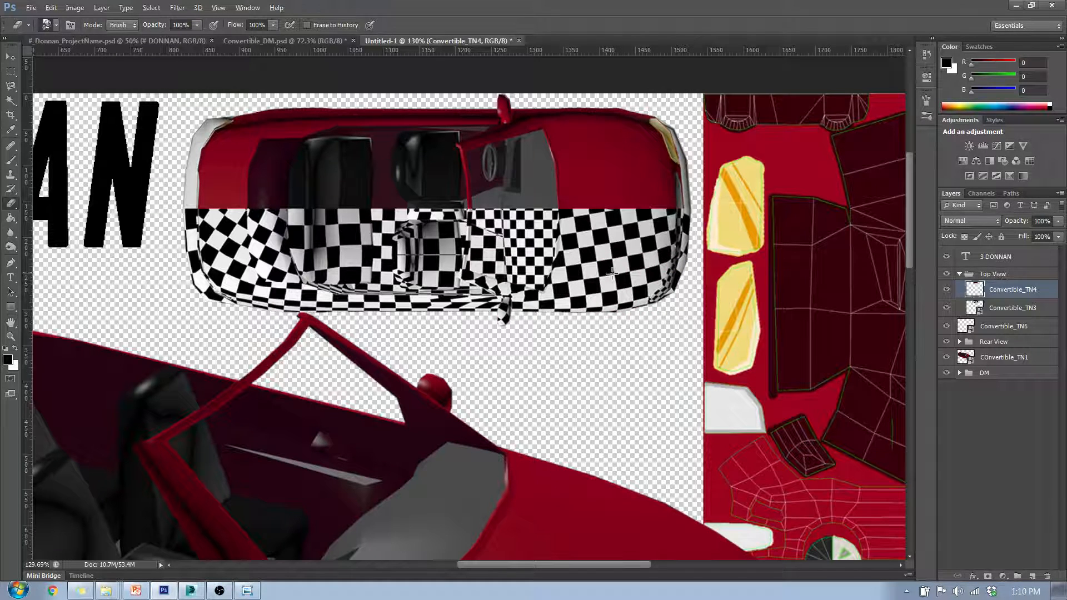
click(983, 439)
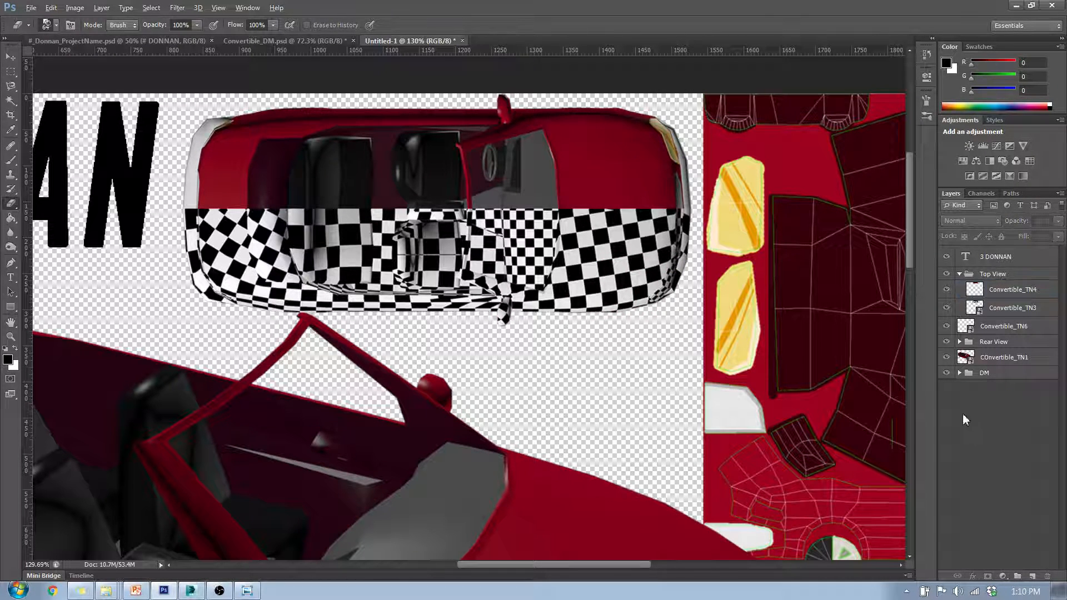
Step: Save the sheet for web as a 2200 x 1700 px PNG-24 with transparency, up to choosing its file name
alt+scroll(546, 311, down, 6)
alt+scroll(546, 311, up, 2)
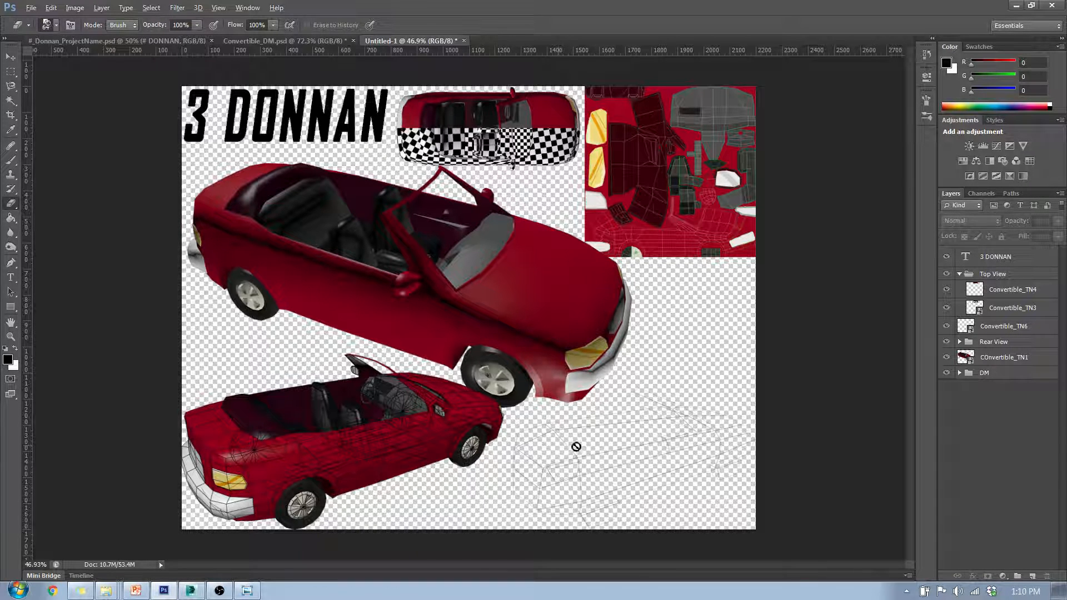
click(31, 8)
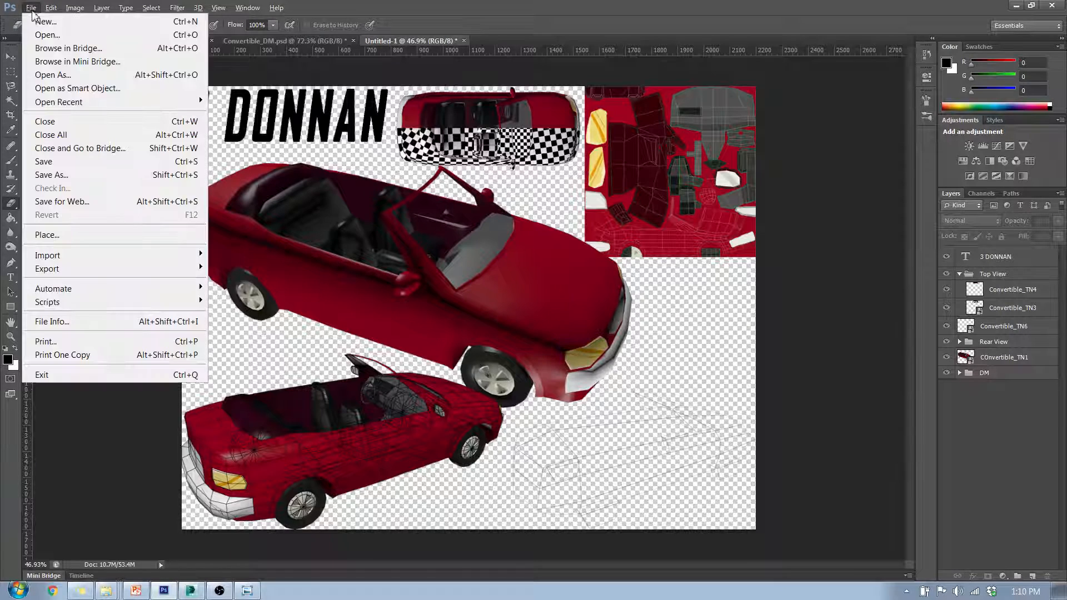
click(65, 200)
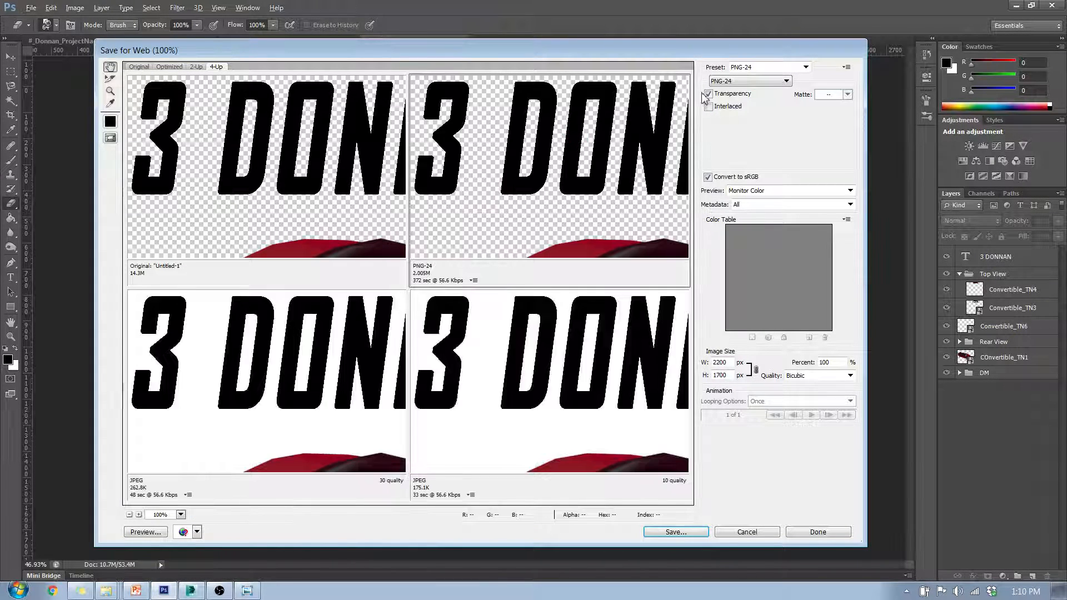
drag(478, 207, 497, 149)
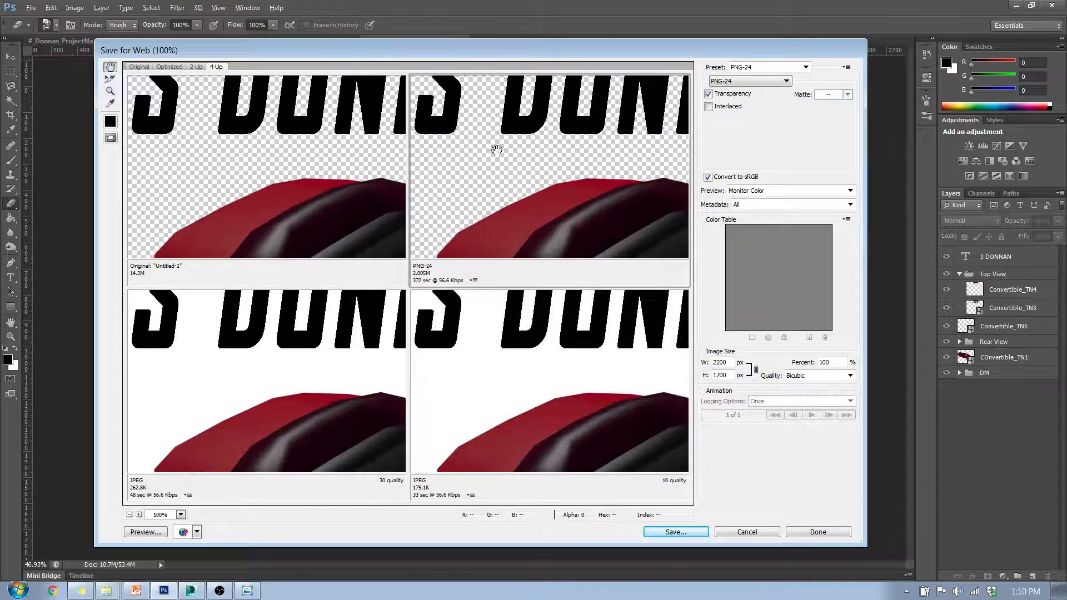
click(687, 532)
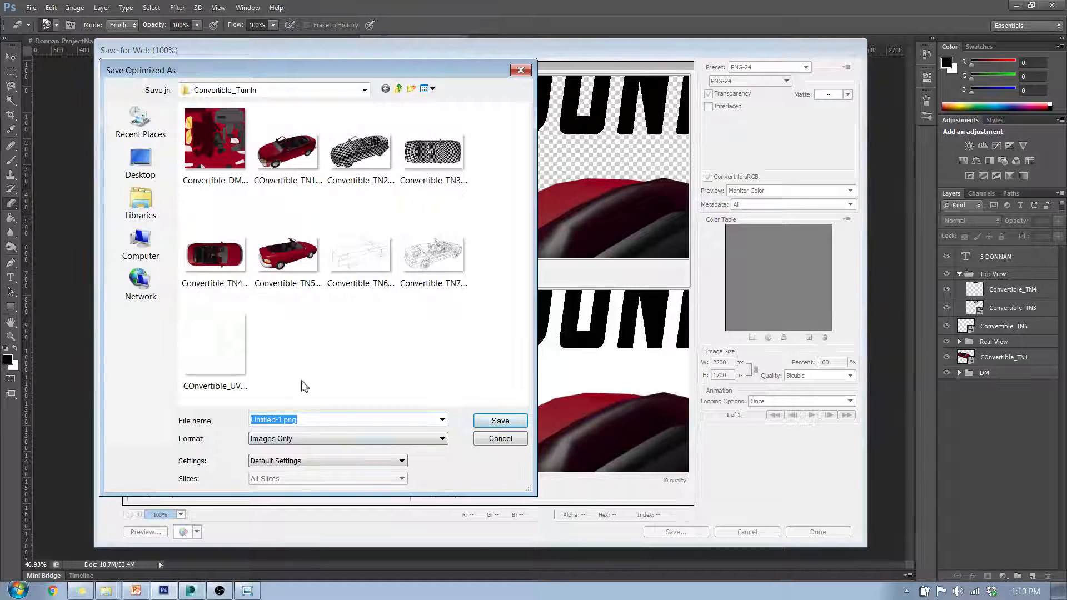
Step: Name the exported PNG with 3, the creator's surname and ProjectName joined by underscores, and save it in the Convertible_TurnIn folder
drag(284, 420, 207, 418)
text(3)
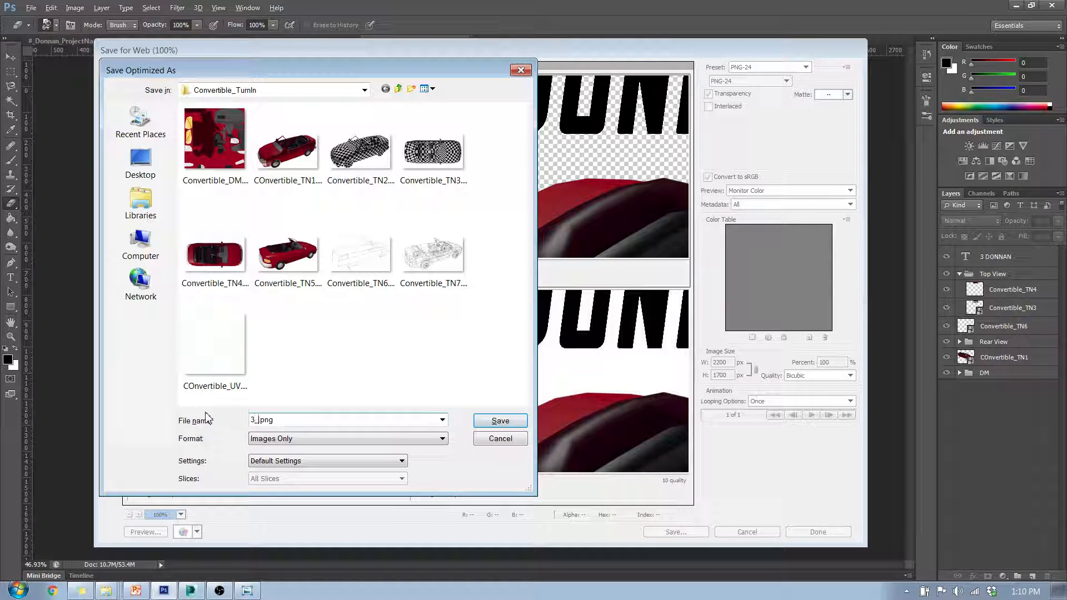
text(_dONNA)
key(Tab)
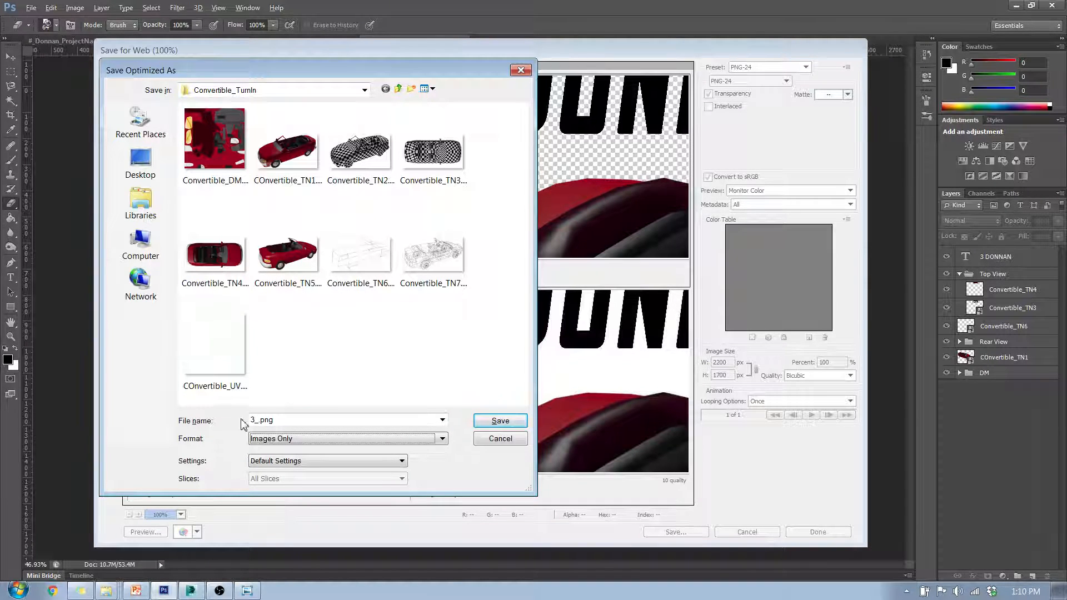
double_click(274, 421)
key(Left)
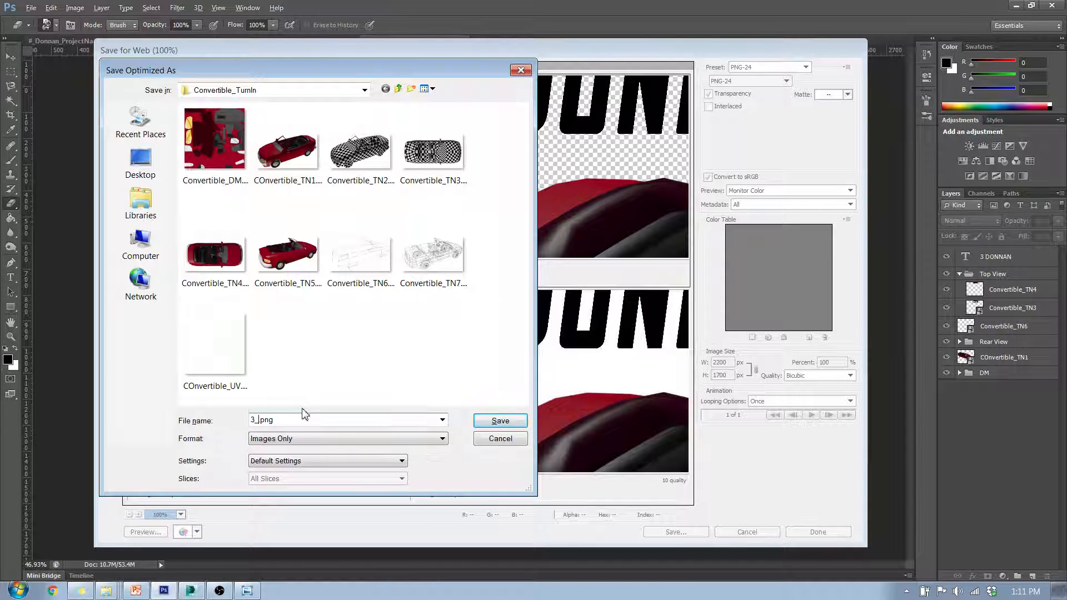
text(Donnan)
text(ProjectName)
click(507, 421)
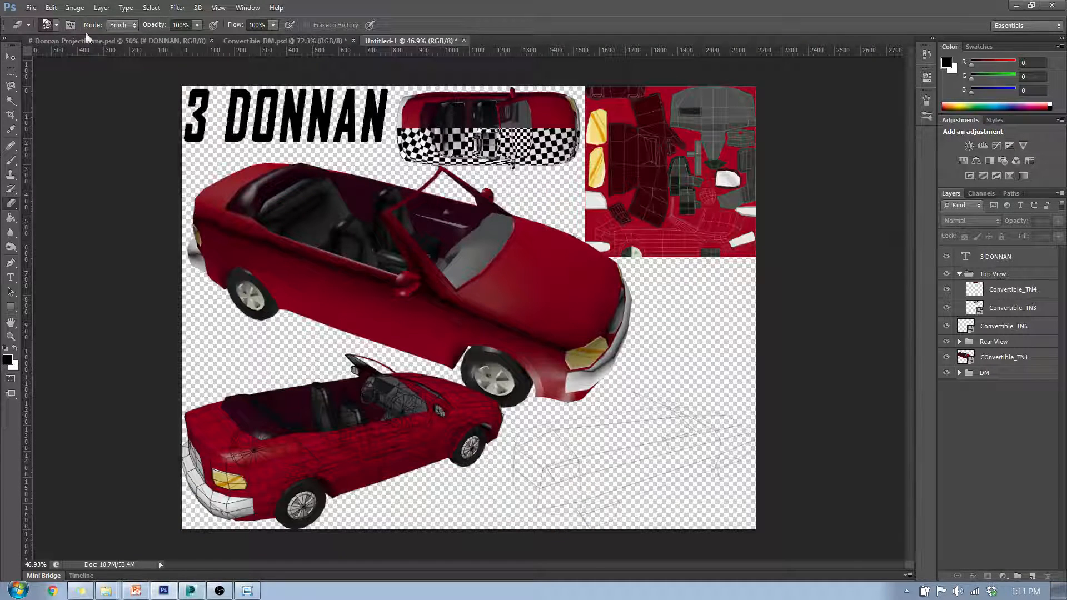
Step: Save the layered sheet as a PSD in the Desktop's Convertible_TurnIn folder, named 3, the creator's surname and ProjectName with underscores, and close it
click(30, 8)
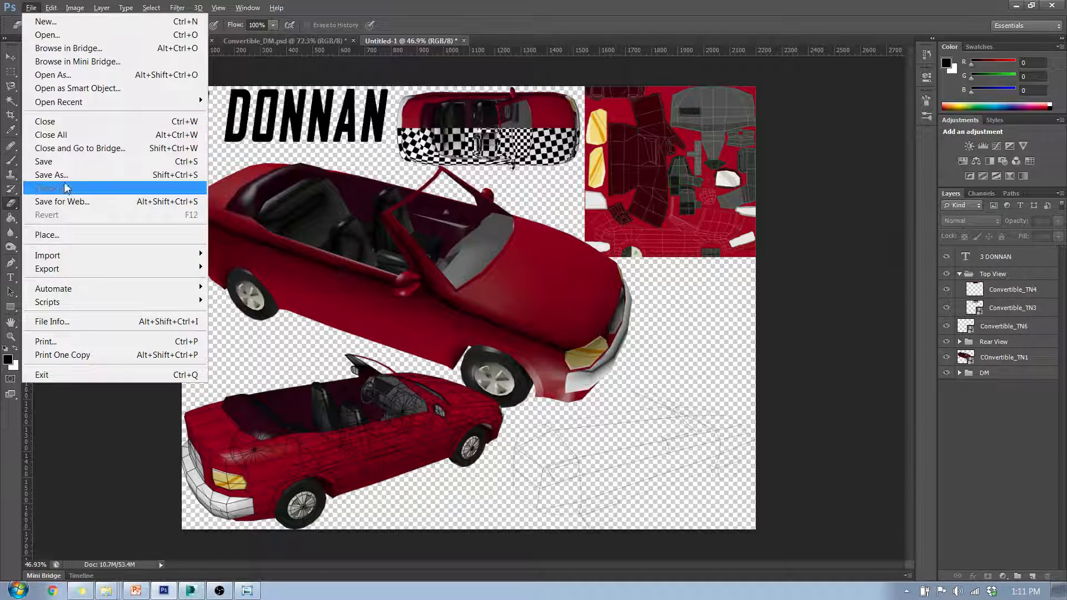
click(51, 175)
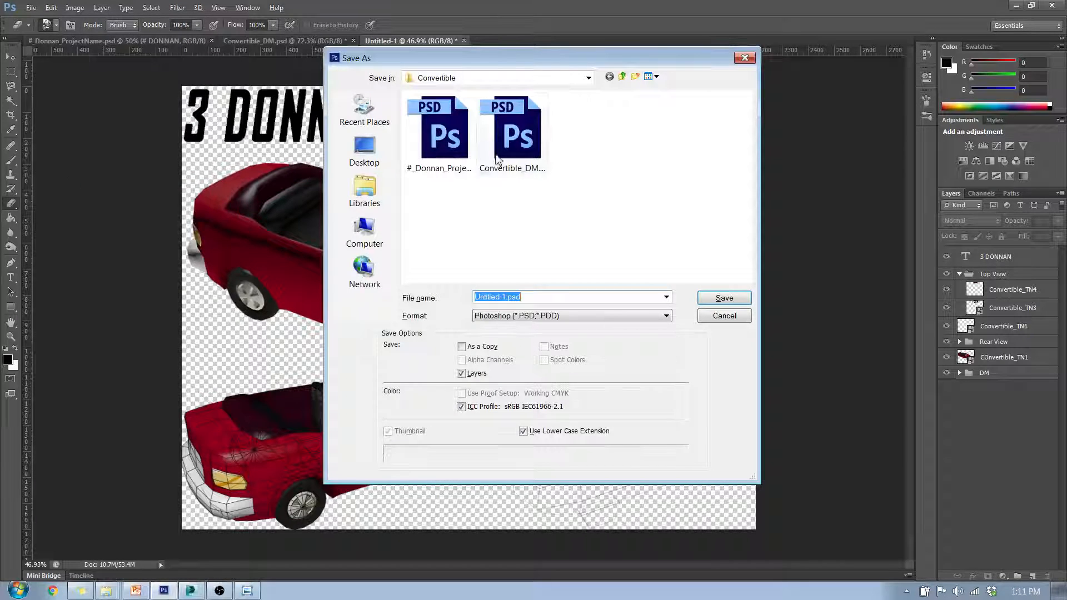
click(365, 149)
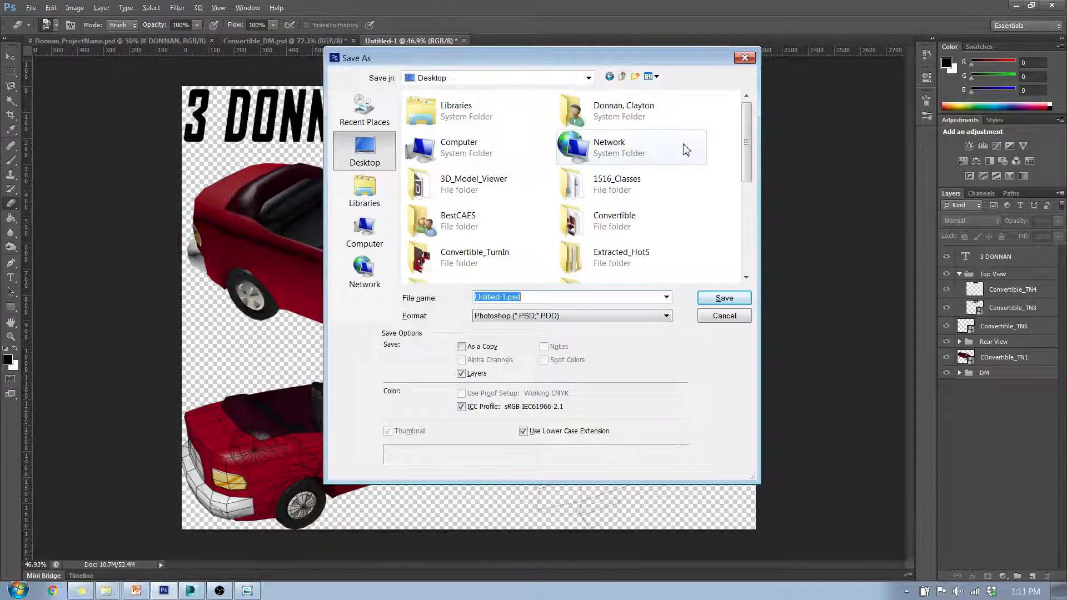
double_click(466, 257)
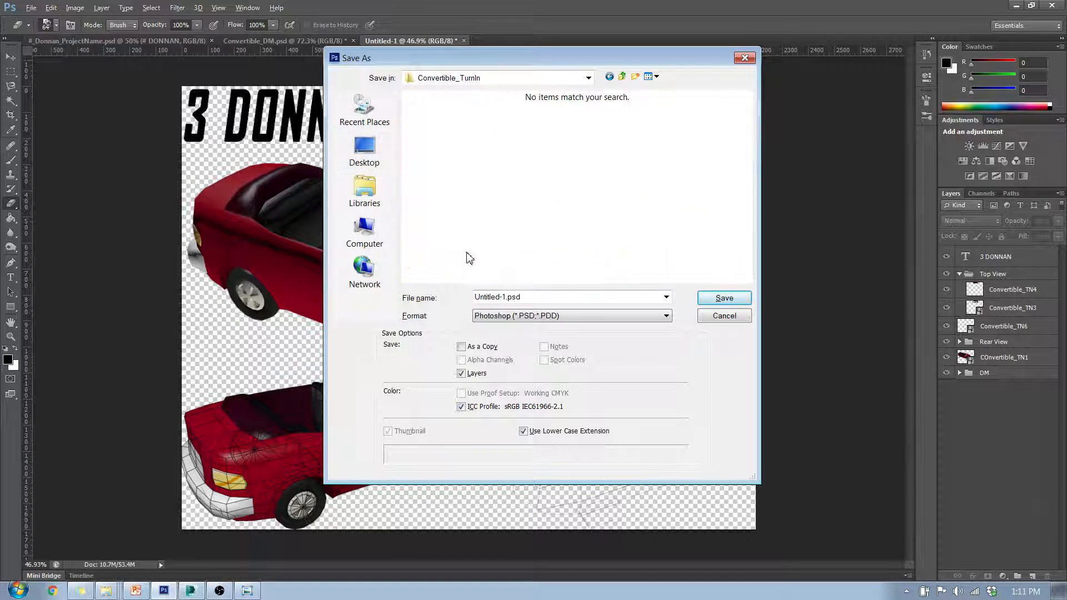
click(512, 297)
drag(507, 298, 390, 291)
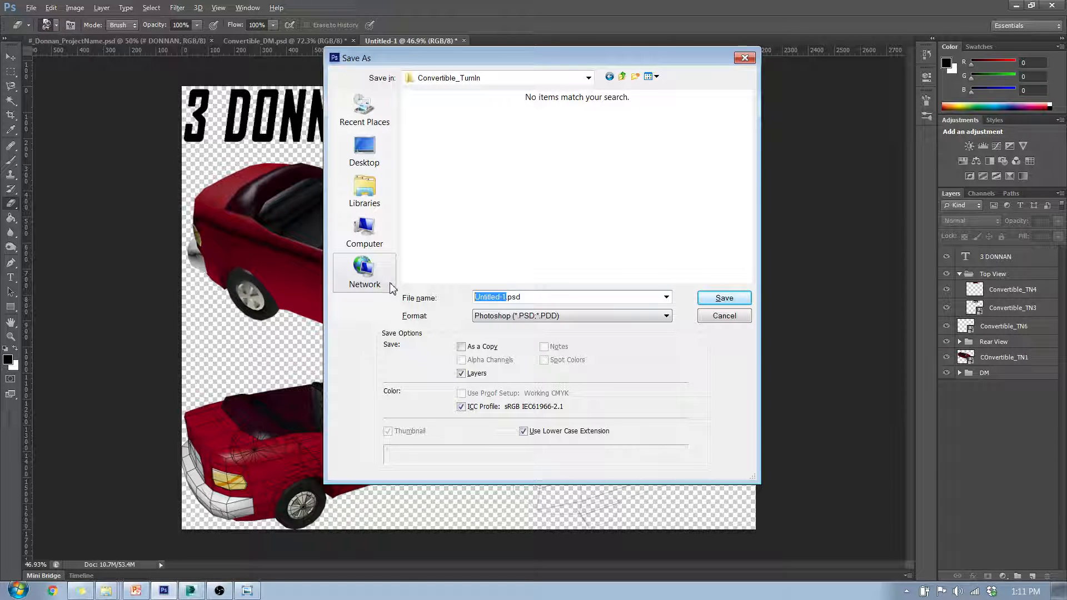
text(3_Donnan)
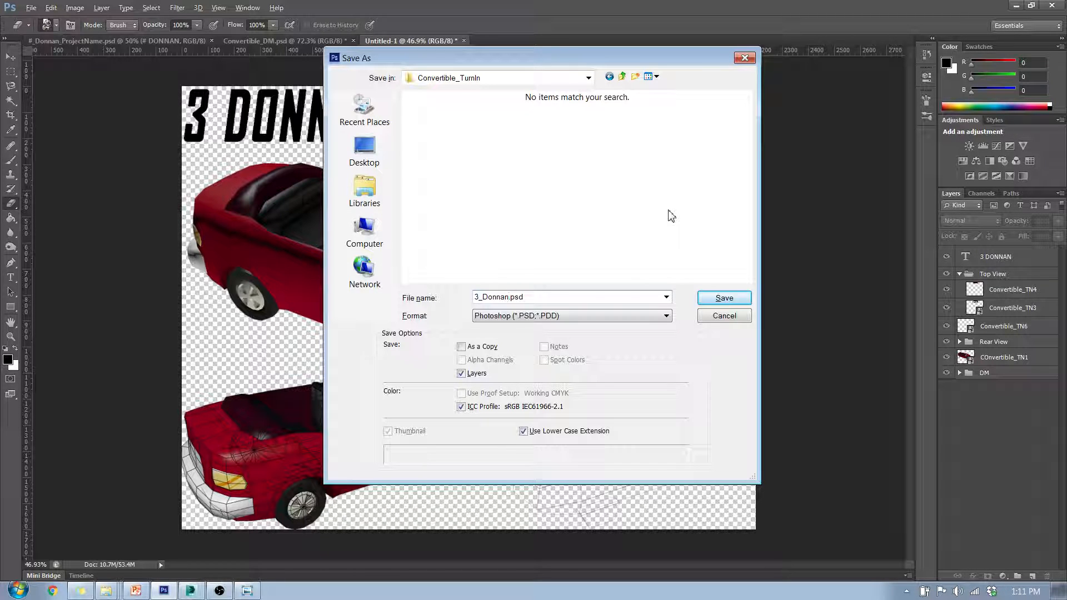
text(_ProjectName)
click(723, 300)
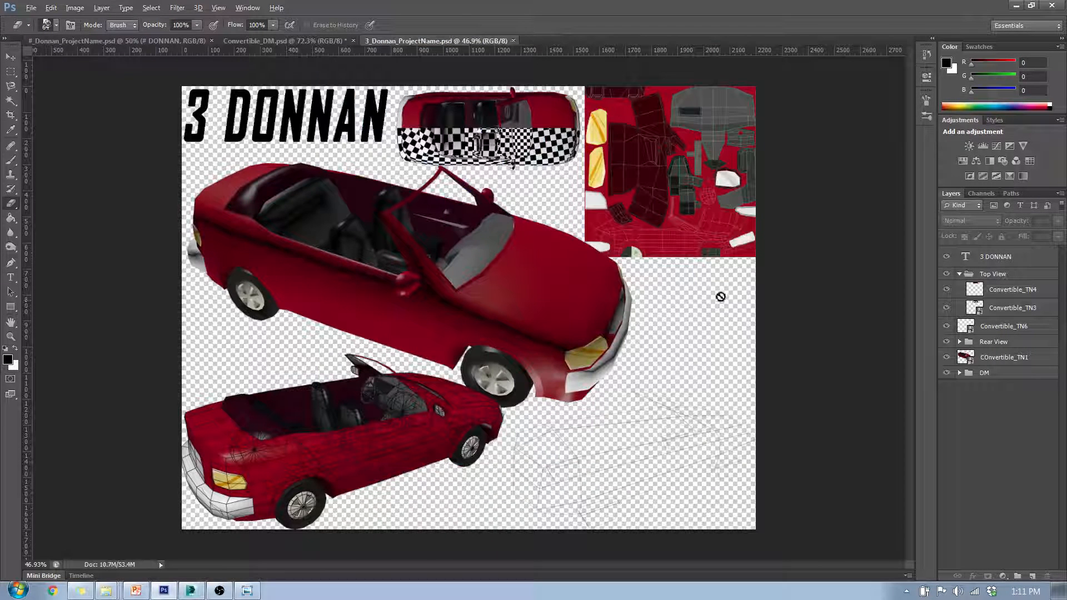
click(514, 41)
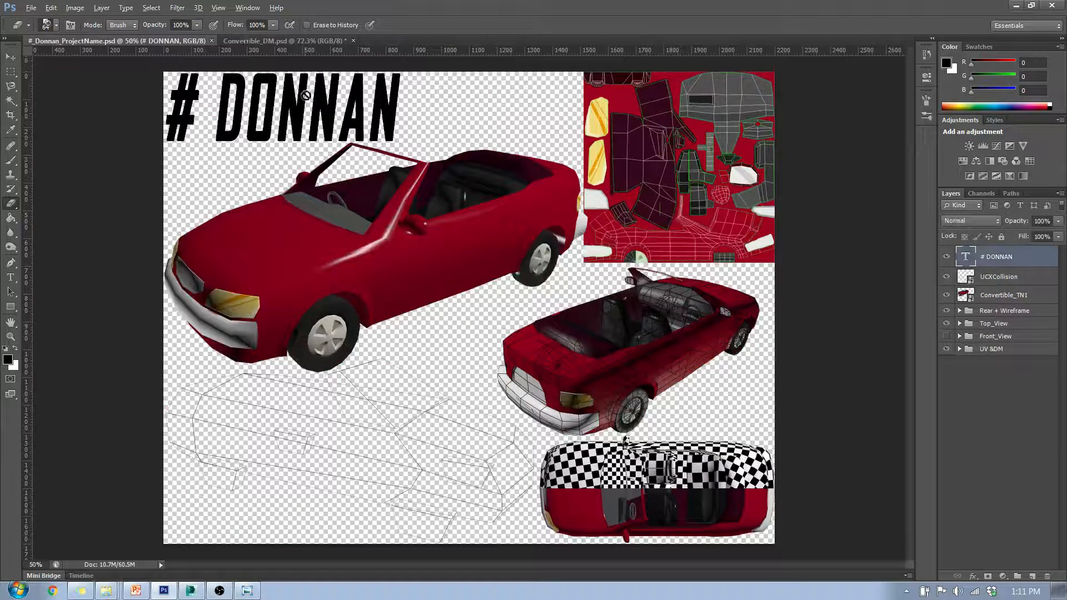
Step: Save the diffuse texture document as Convertible_DM.psd in the Desktop's Convertible_TurnIn folder
click(284, 40)
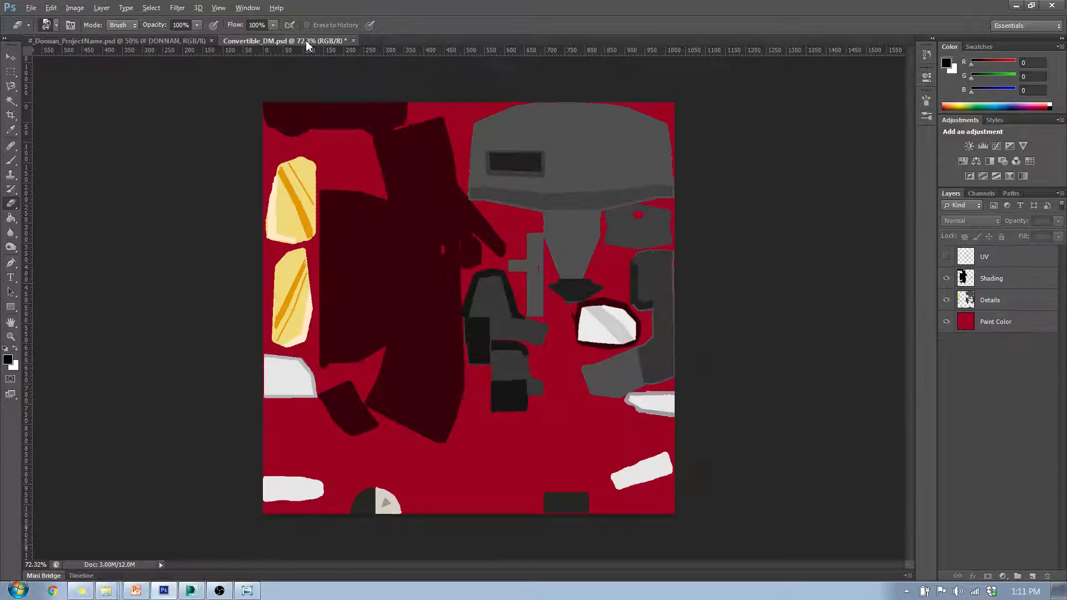
click(31, 8)
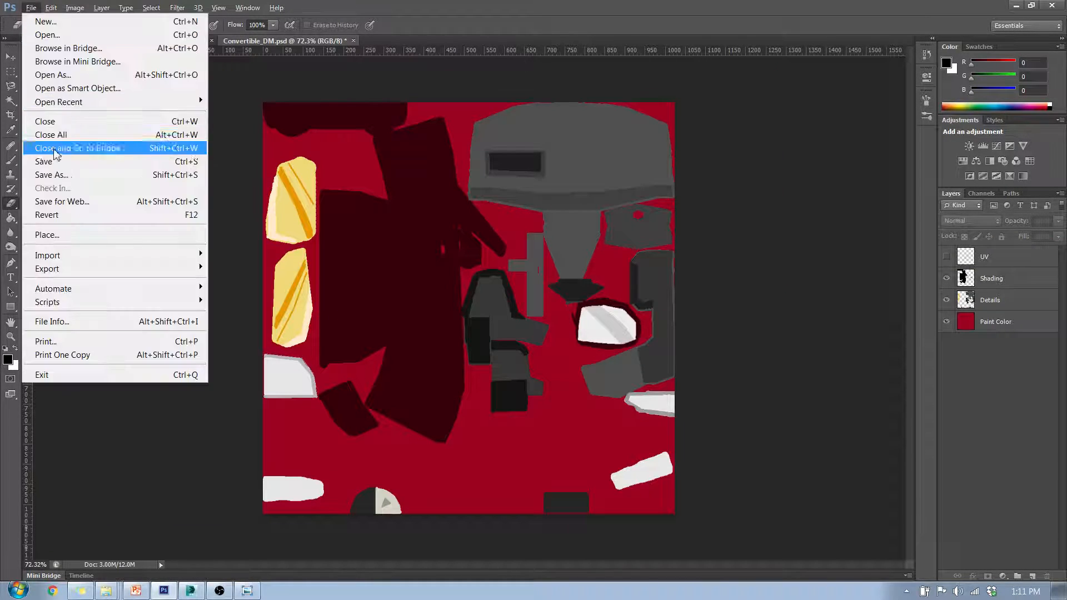
click(55, 176)
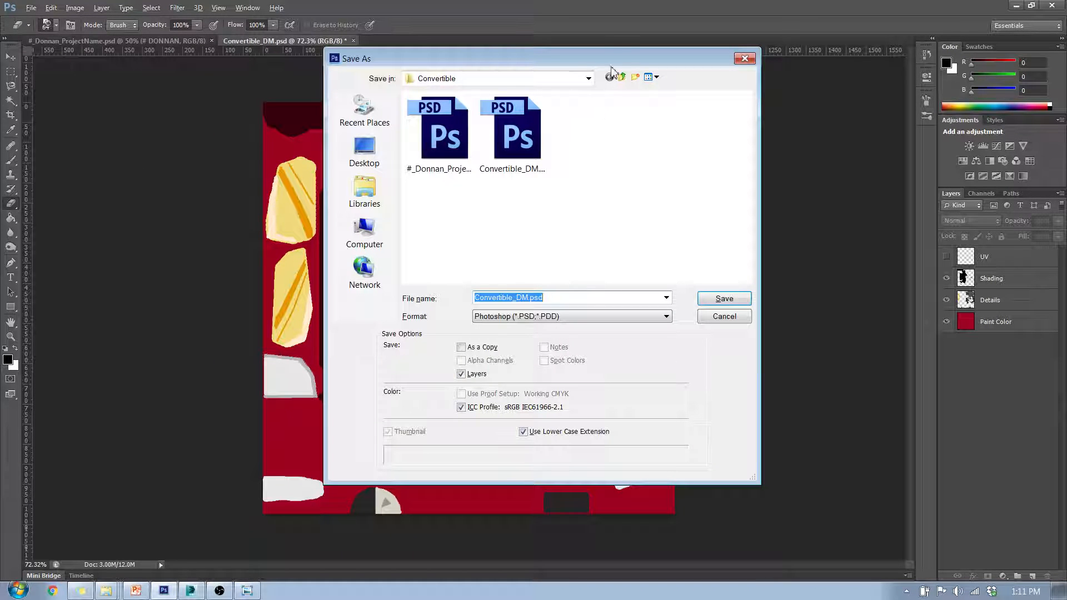
click(622, 77)
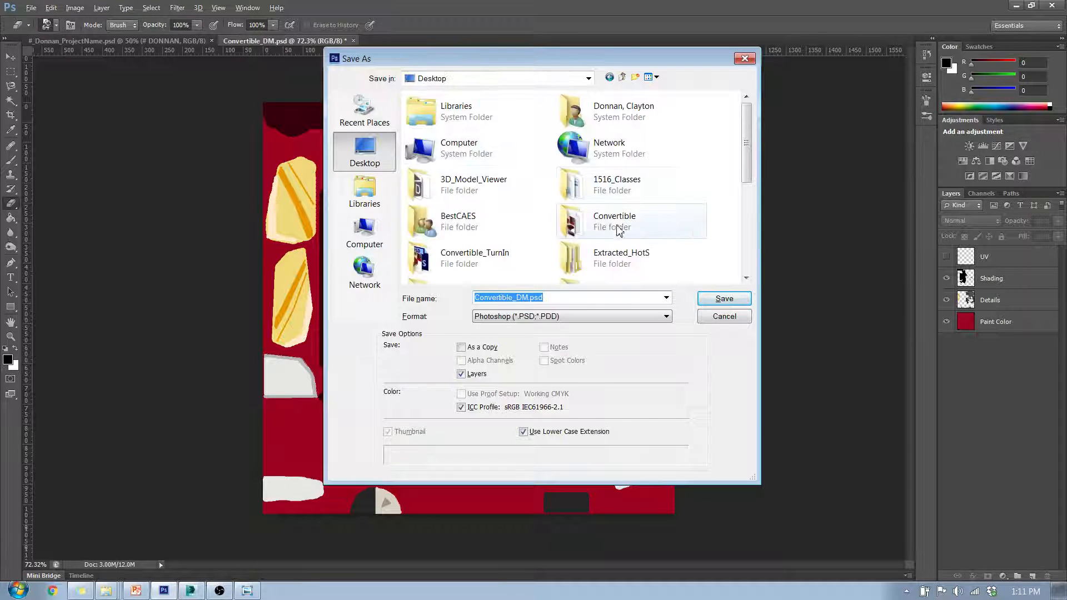
double_click(481, 261)
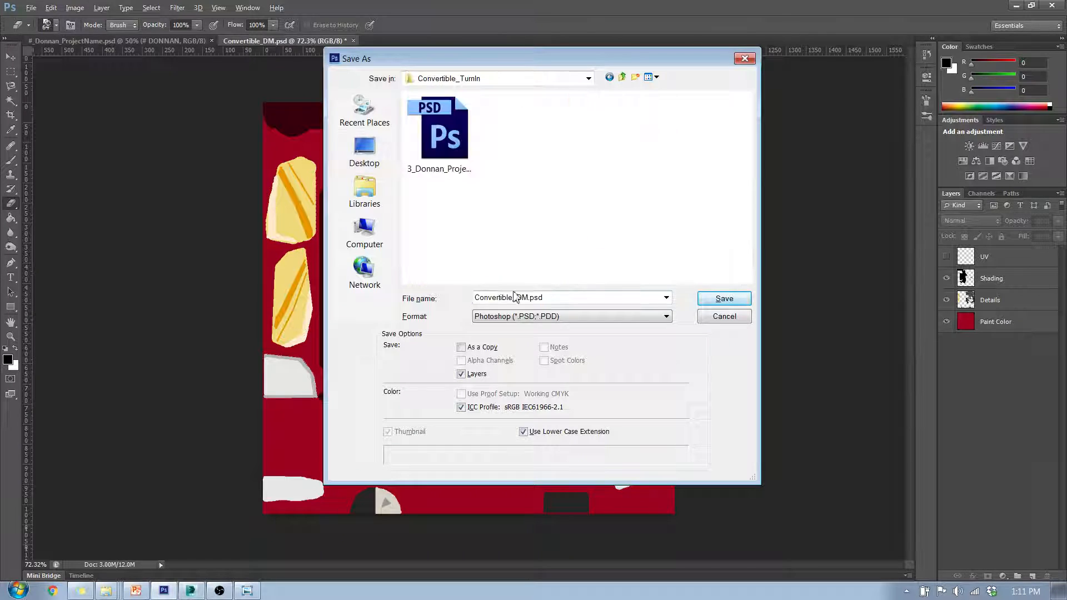
double_click(516, 297)
click(725, 300)
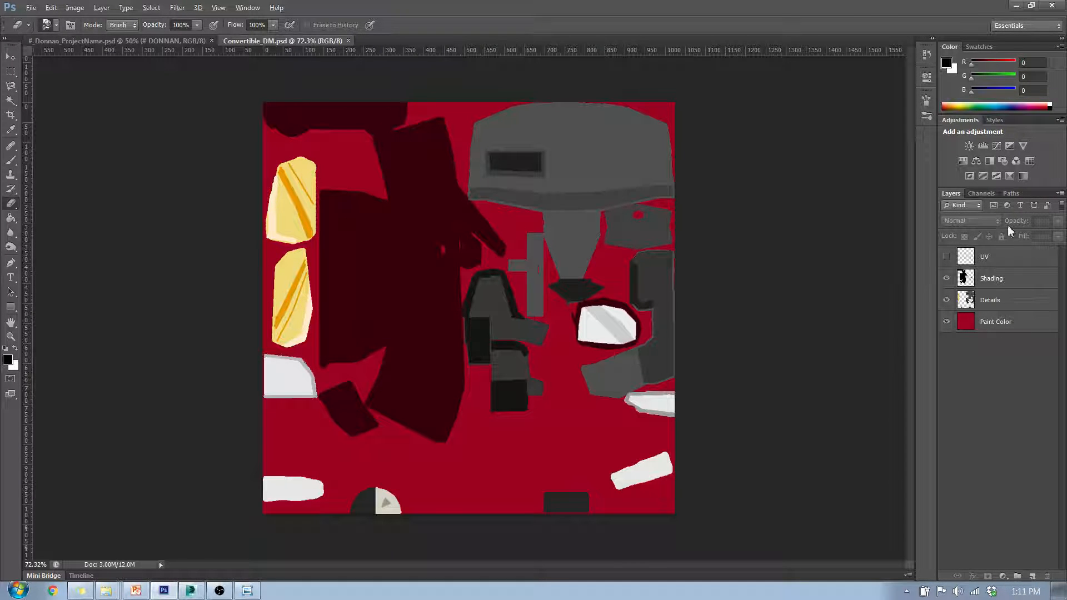
Step: Close the Convertible_DM document and quit Photoshop
click(946, 257)
click(948, 257)
click(353, 41)
click(535, 223)
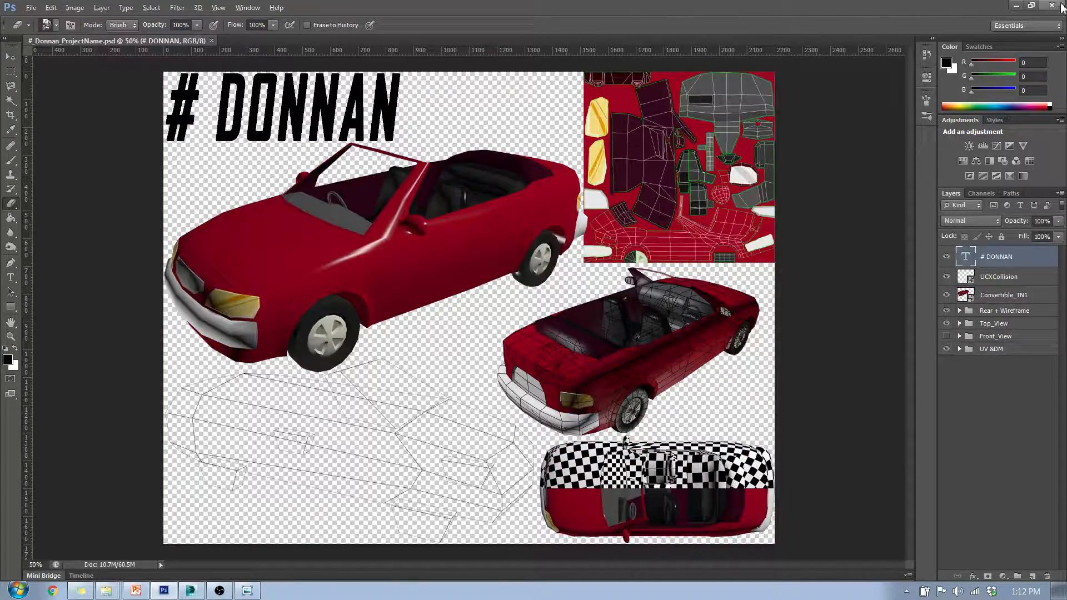
click(1062, 7)
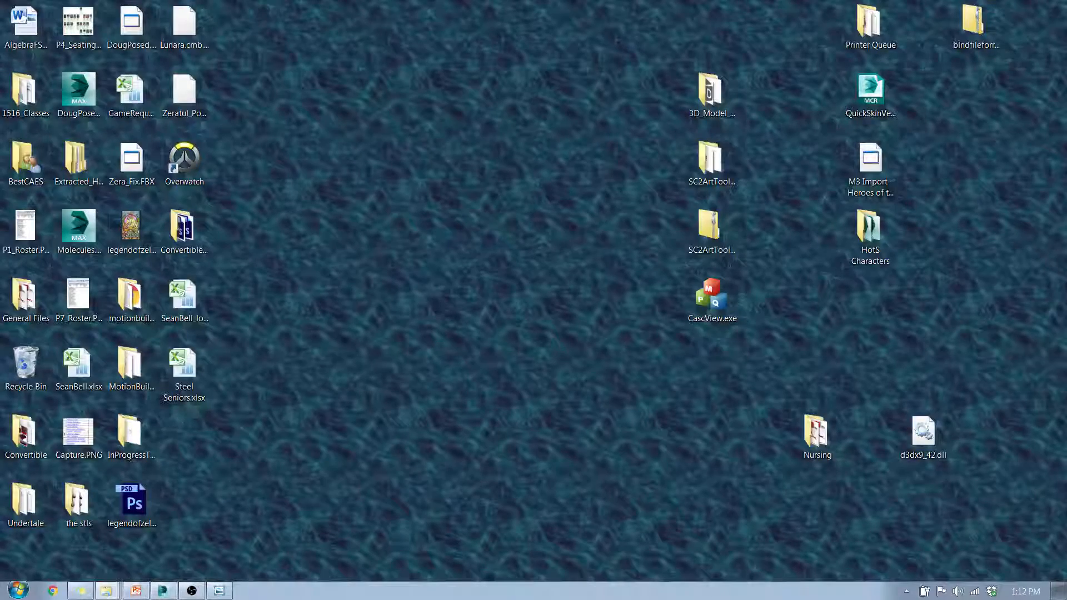
Step: Switch to the Convertible_TurnIn folder window in Windows Explorer and move it to the middle of the desktop
drag(0, 166, 656, 66)
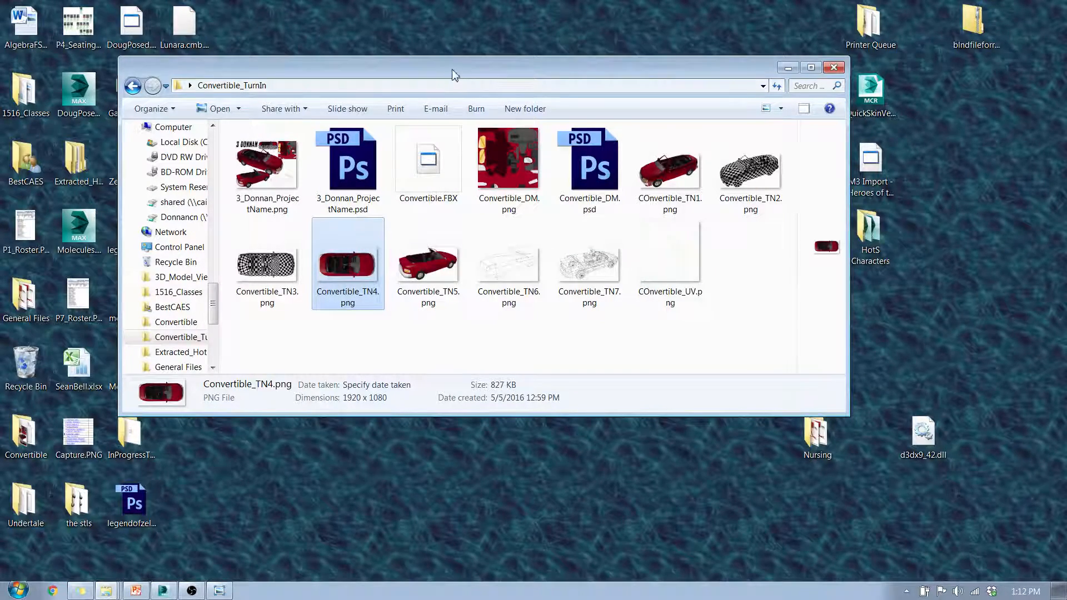
drag(452, 69, 534, 173)
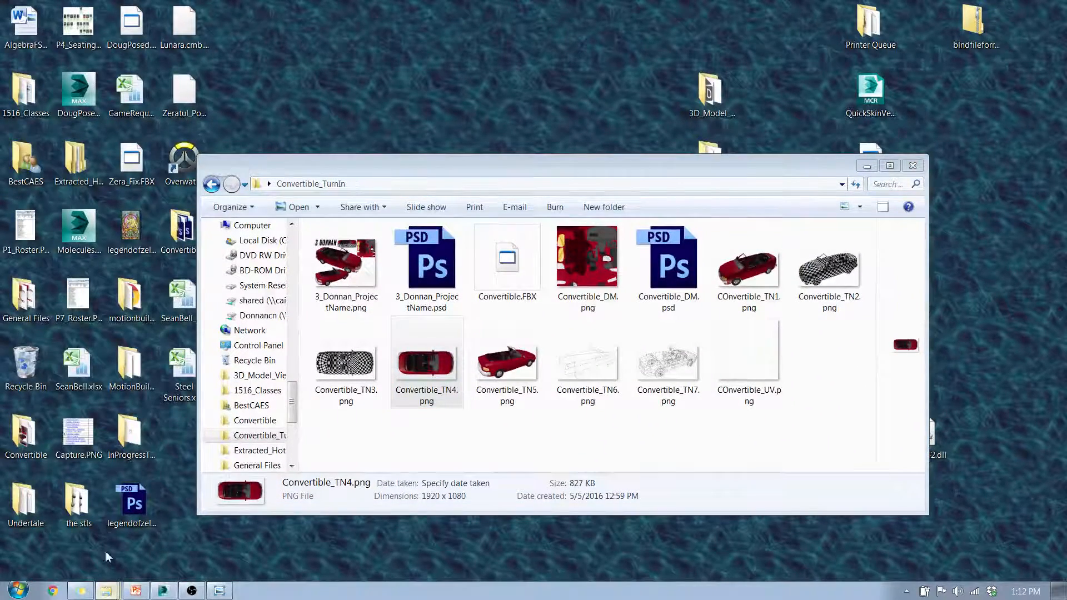
click(458, 117)
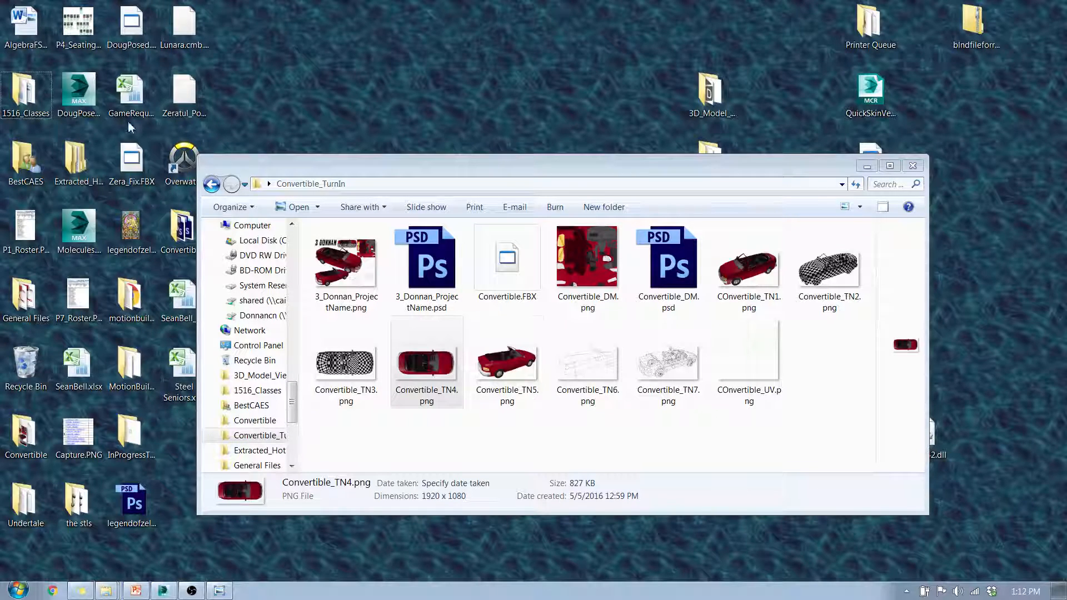
click(16, 591)
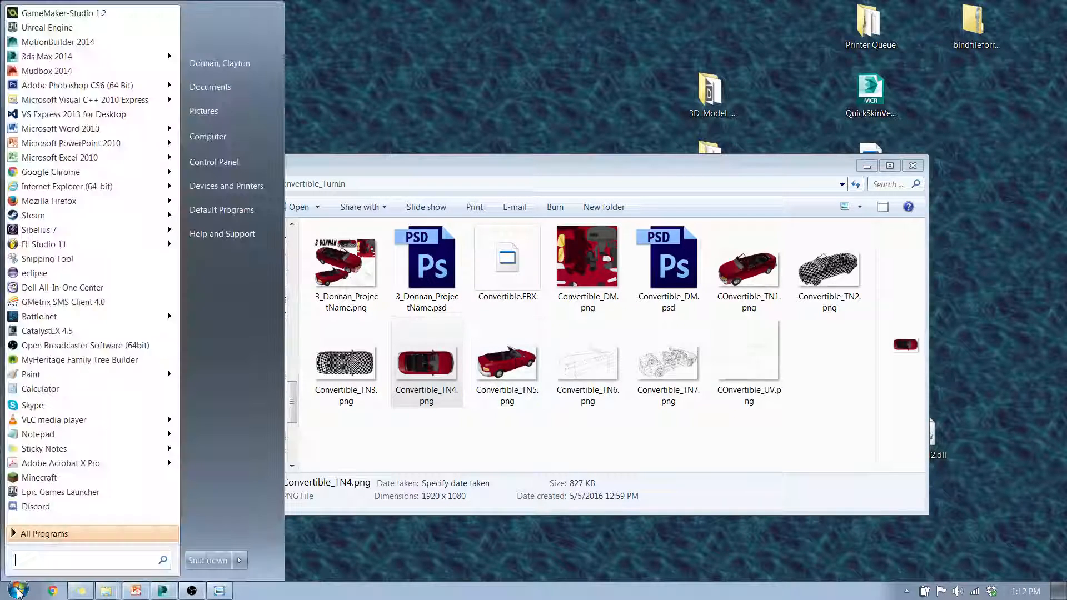
click(440, 119)
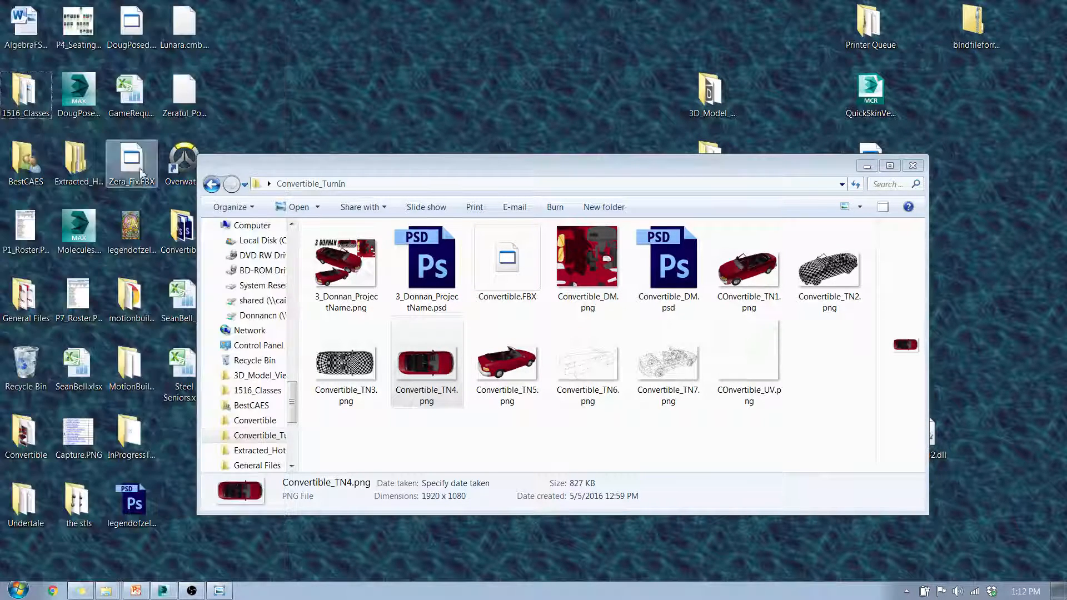
Step: Copy Convertible_Info.txt from the Convertible folder under 1516_Classes, 3D_1516, 0 Tips & Tricks, Turn_In_Process into the Convertible_TurnIn folder
double_click(25, 94)
double_click(351, 266)
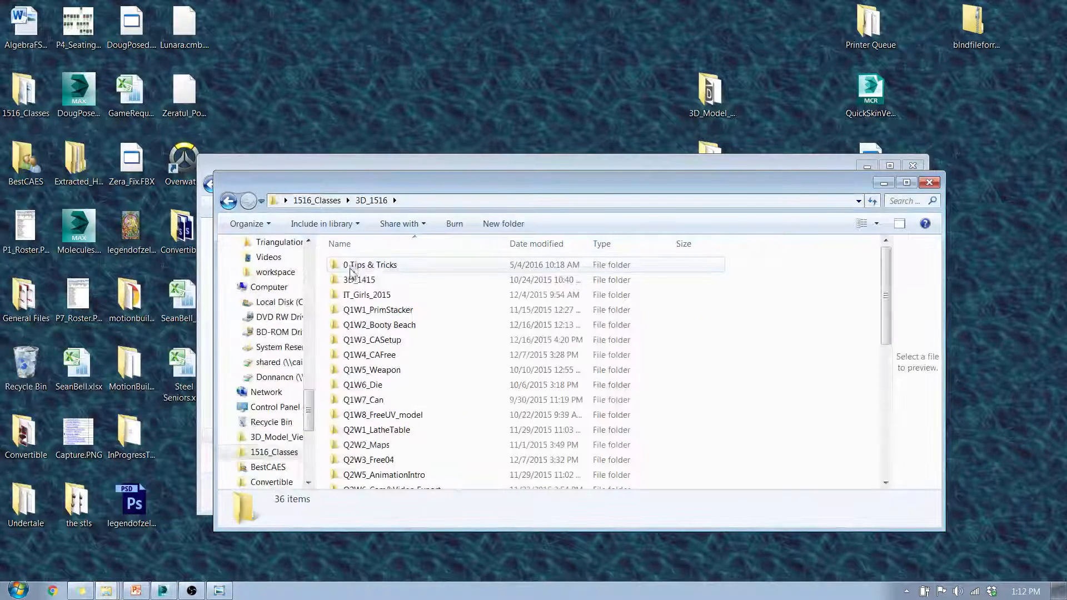
double_click(353, 266)
scroll(391, 398, down, 1)
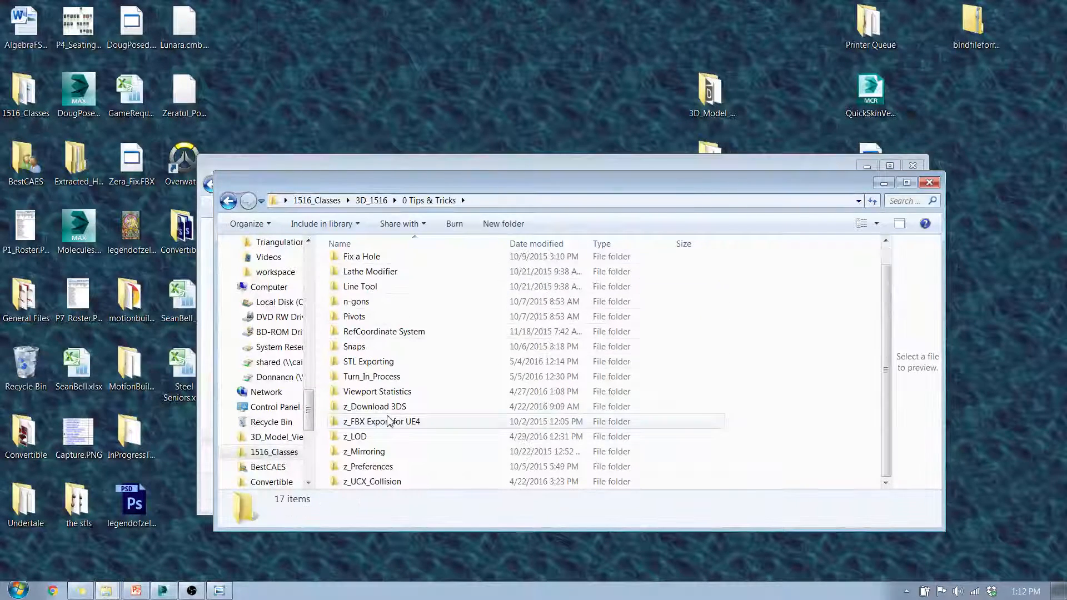
double_click(380, 384)
double_click(369, 267)
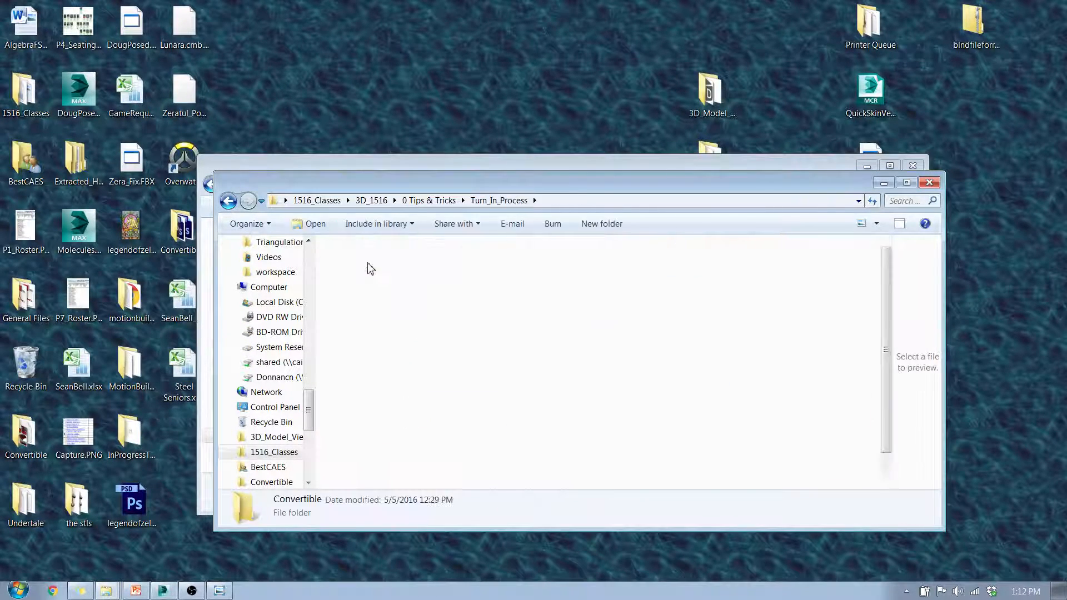
drag(443, 182, 229, 175)
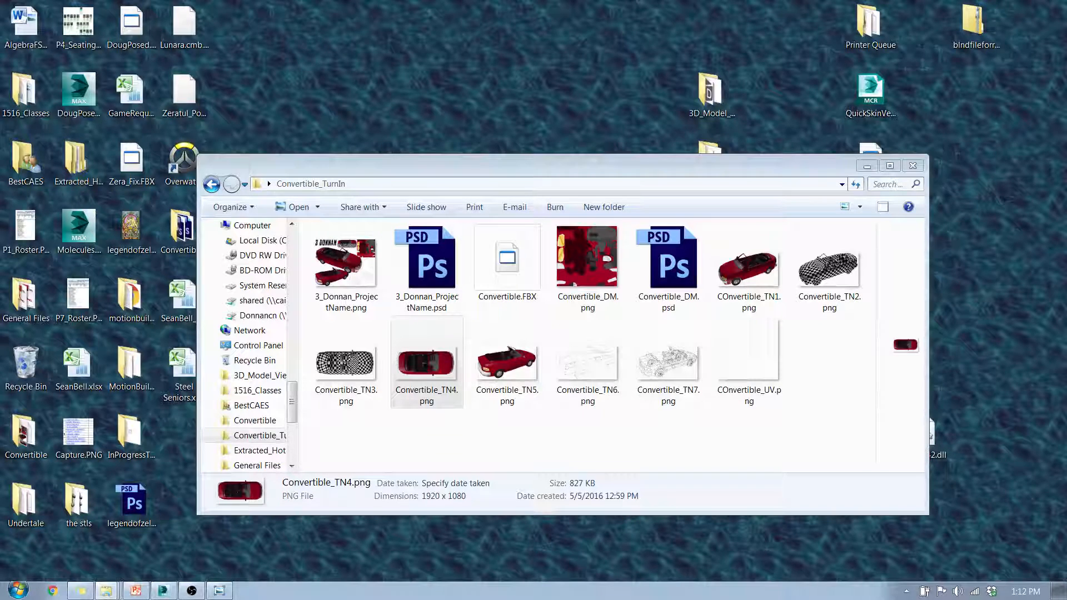
click(407, 436)
key(ctrl+v)
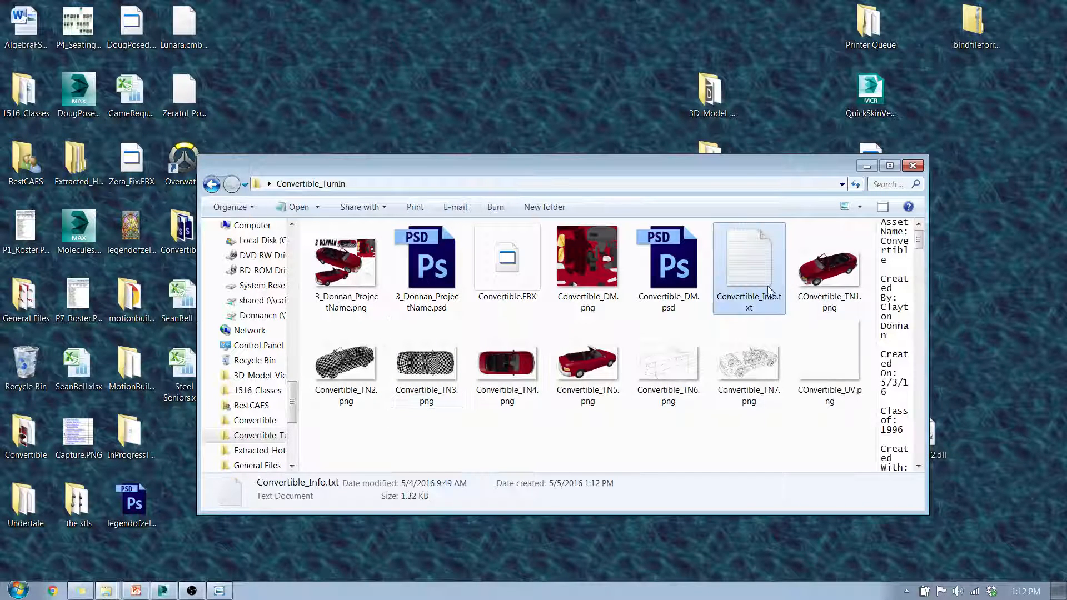
click(752, 303)
click(713, 447)
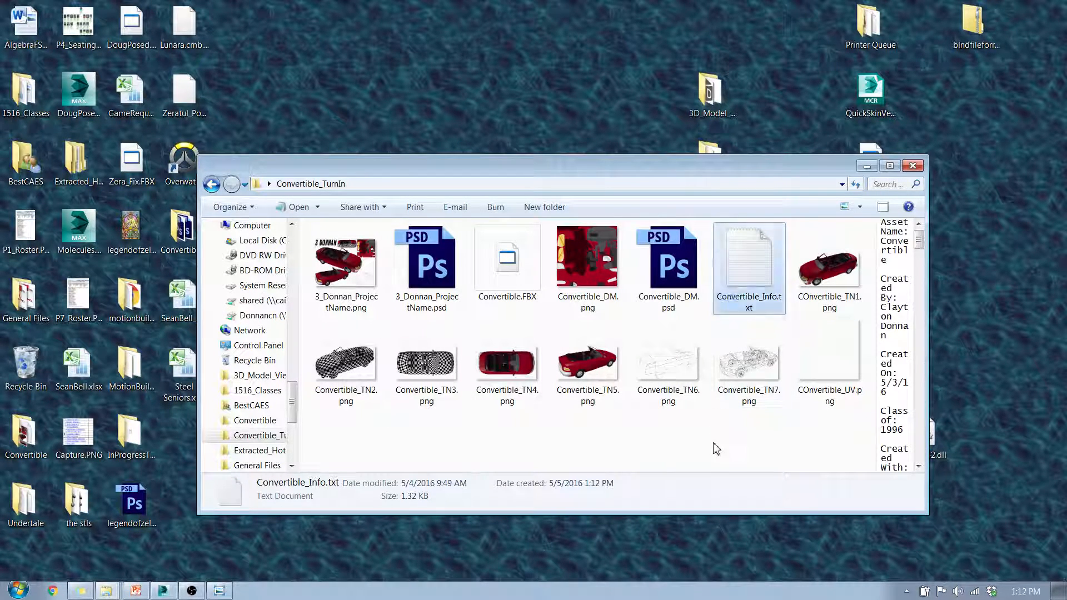
Step: Open Convertible_Info.txt from the Convertible_TurnIn folder in Notepad and move its window toward the middle of the desktop
click(759, 277)
double_click(758, 277)
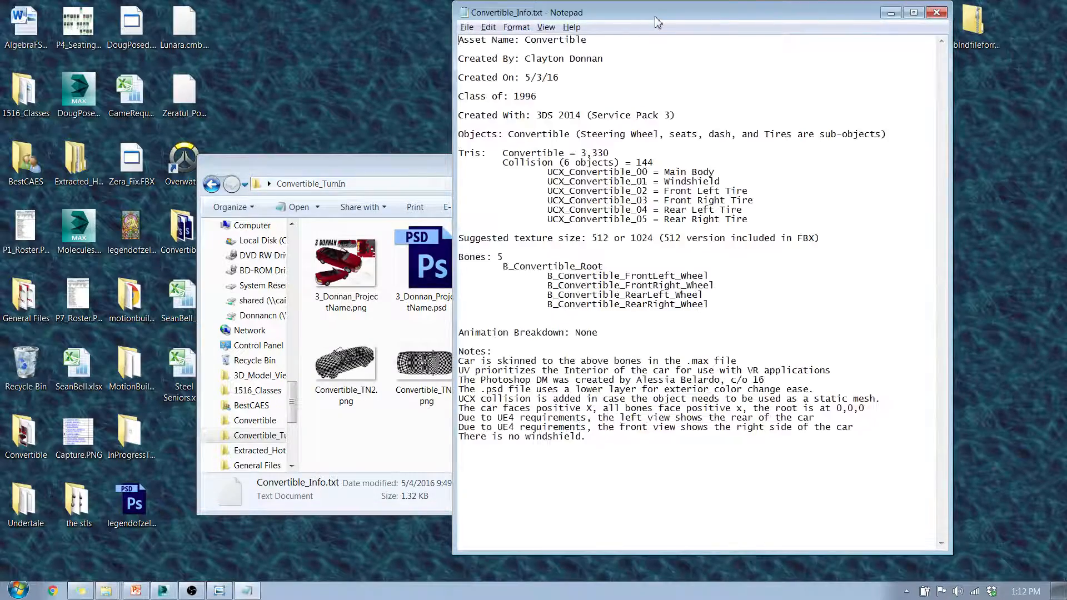
drag(655, 17, 586, 33)
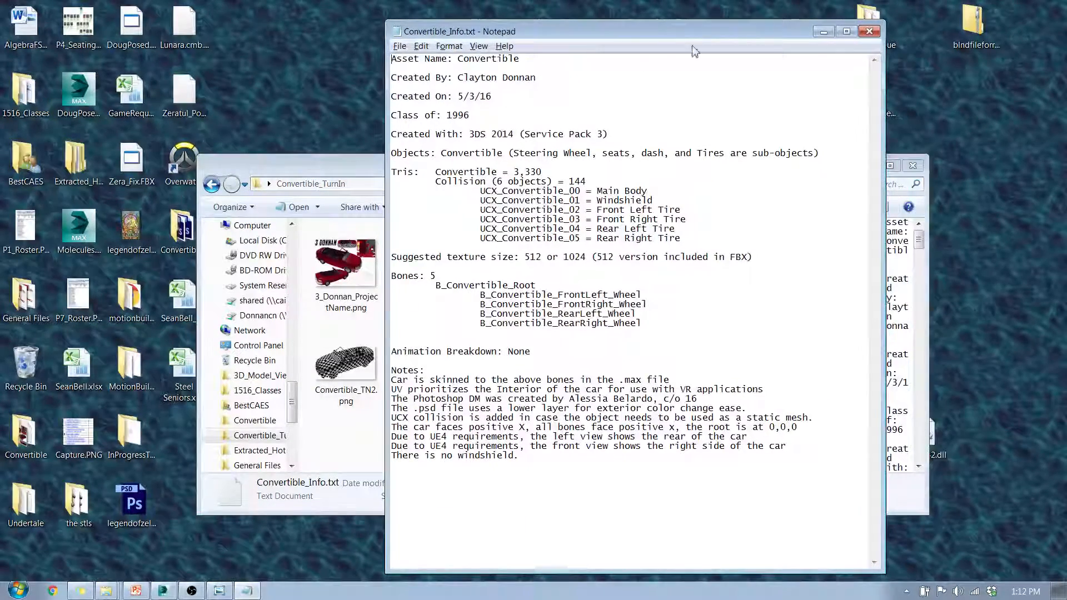
drag(762, 33, 726, 32)
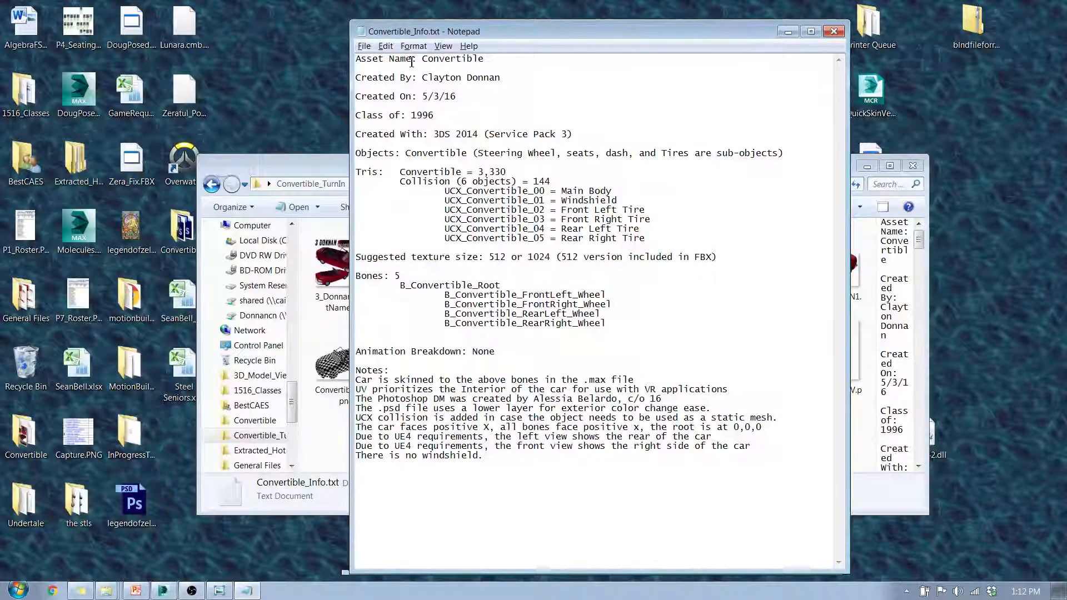
Step: Review the info file's asset name, creator, class year, software version and objects lines
drag(426, 64, 528, 63)
click(418, 77)
drag(416, 115, 617, 135)
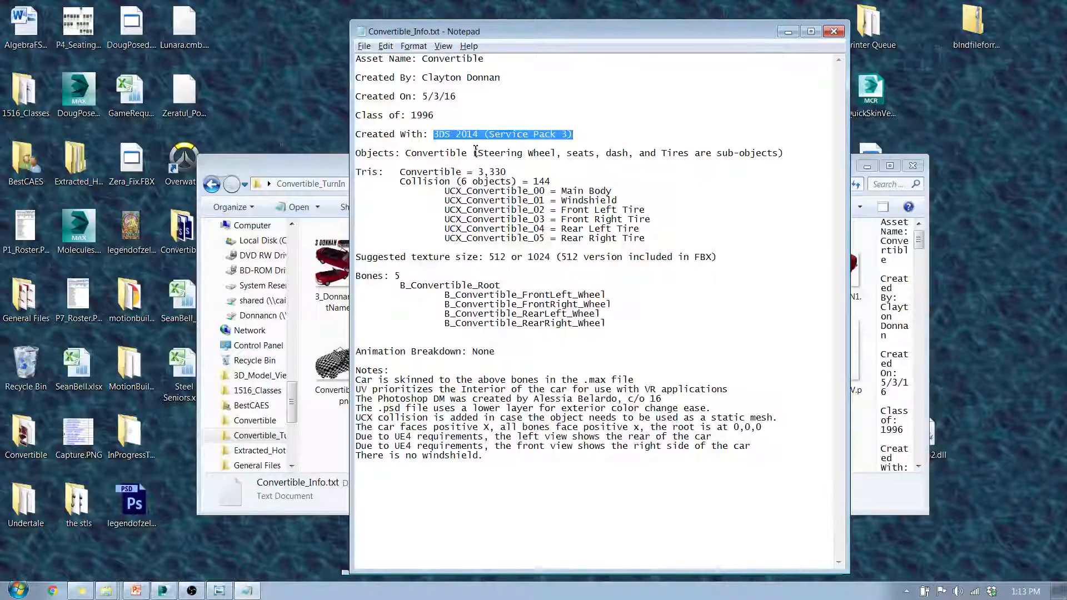
click(457, 144)
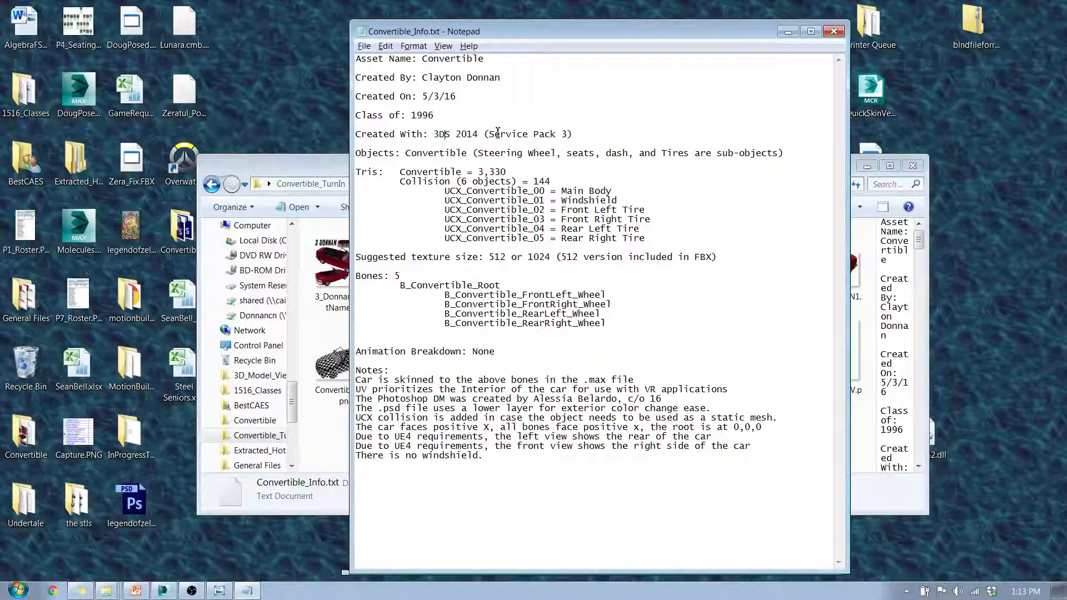
drag(580, 134, 499, 133)
drag(433, 174, 429, 172)
drag(473, 152, 694, 152)
click(490, 156)
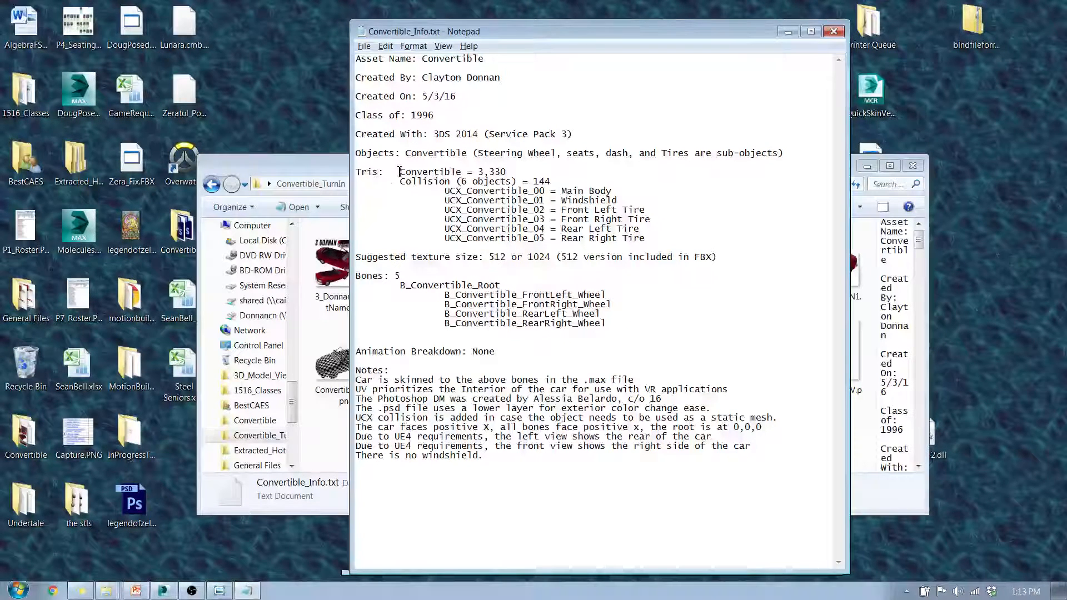
Step: Check the info file's Convertible tri count against the 3ds Max statistics, closing the render window and minimizing 3ds Max
drag(399, 173, 516, 173)
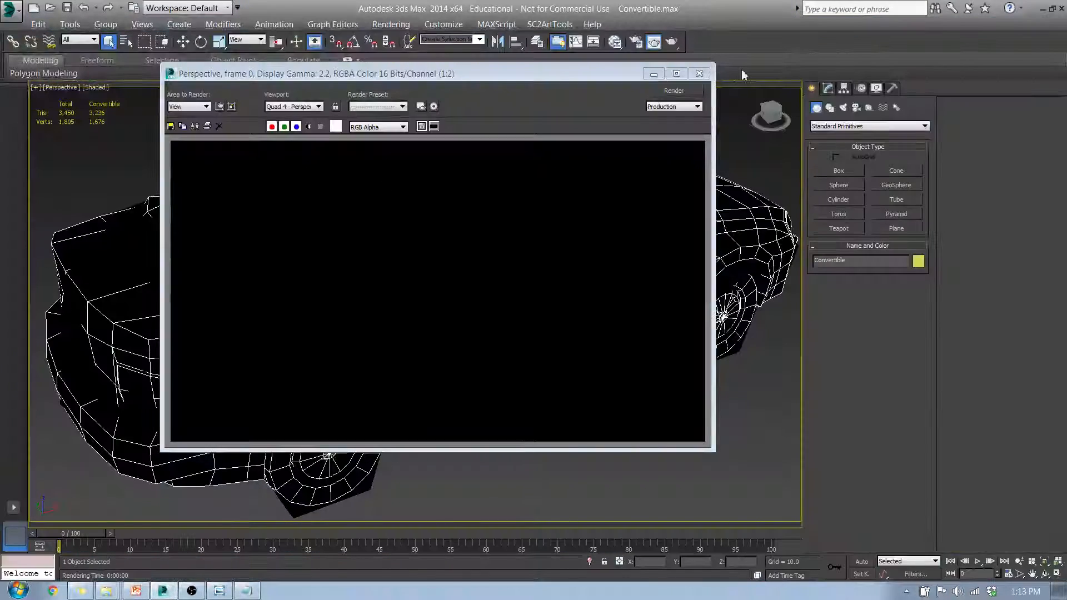
click(696, 73)
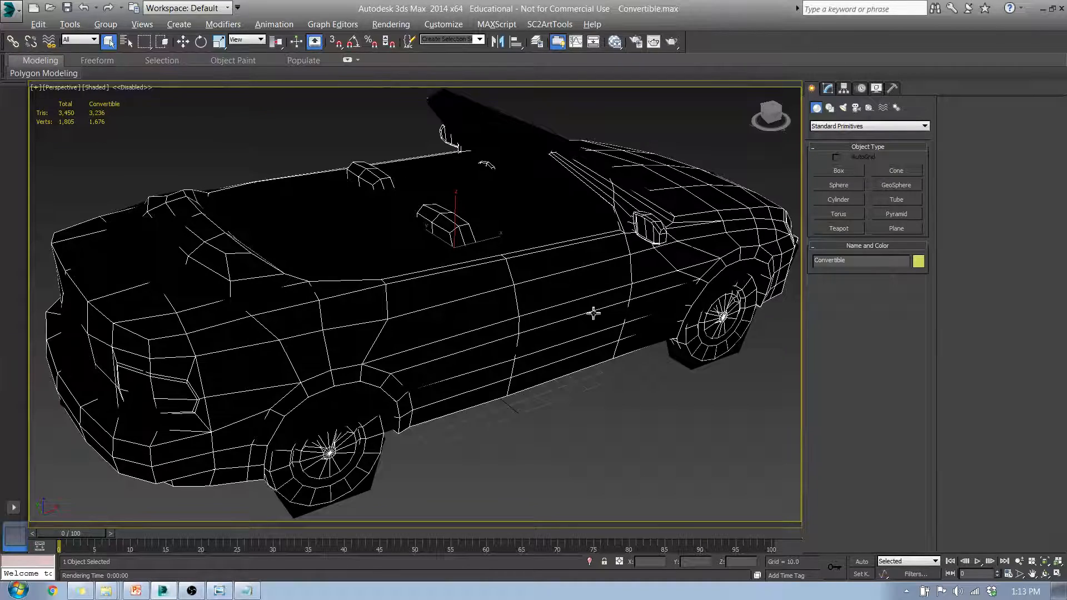
click(1044, 8)
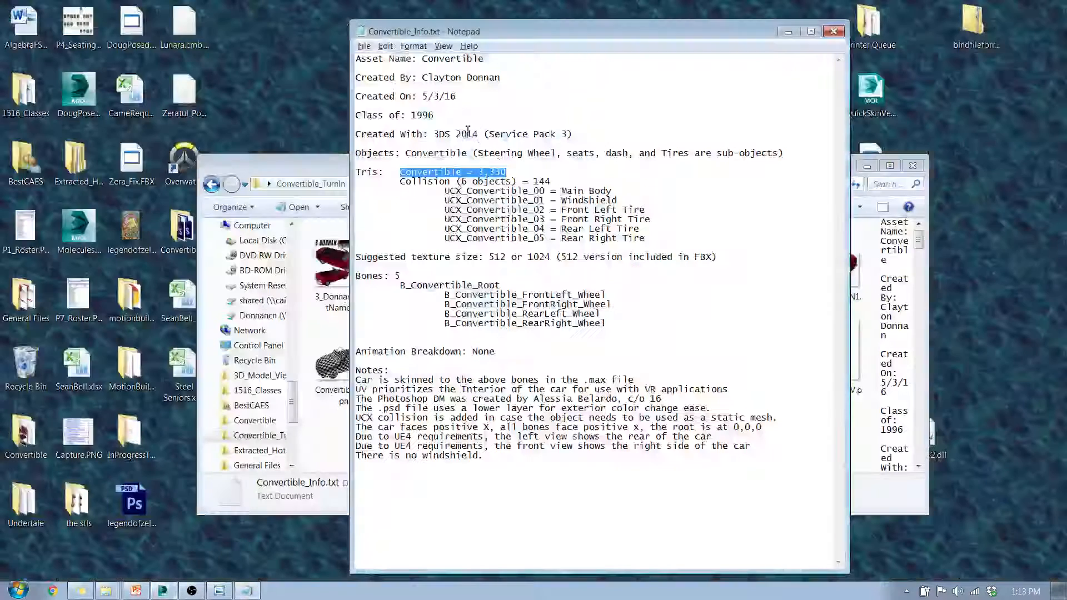
Step: Review the info file's collision objects, suggested texture size and bone list
click(556, 185)
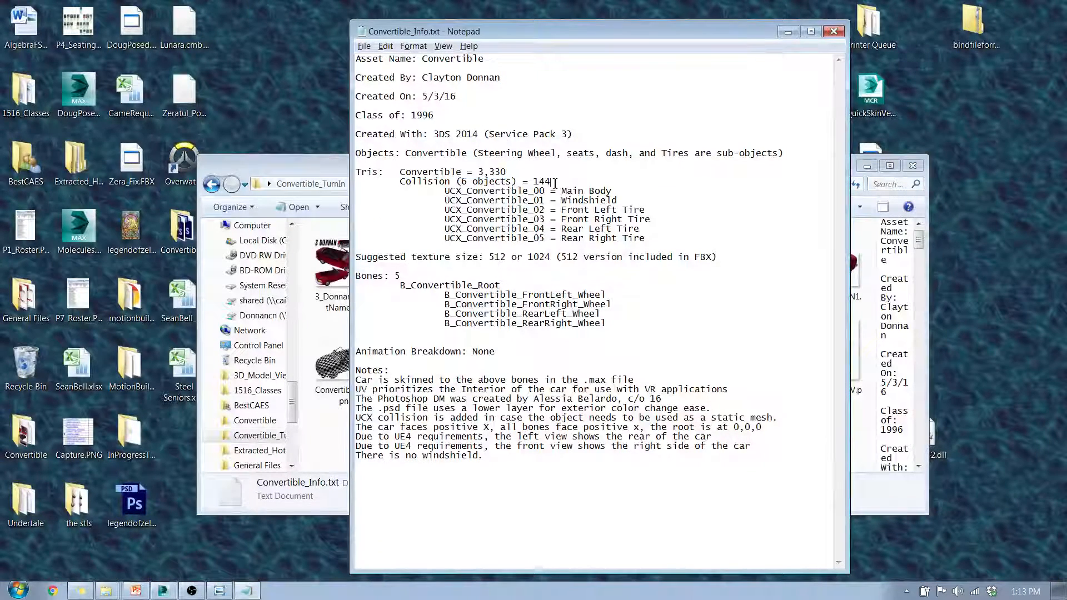
drag(445, 193, 548, 194)
click(622, 192)
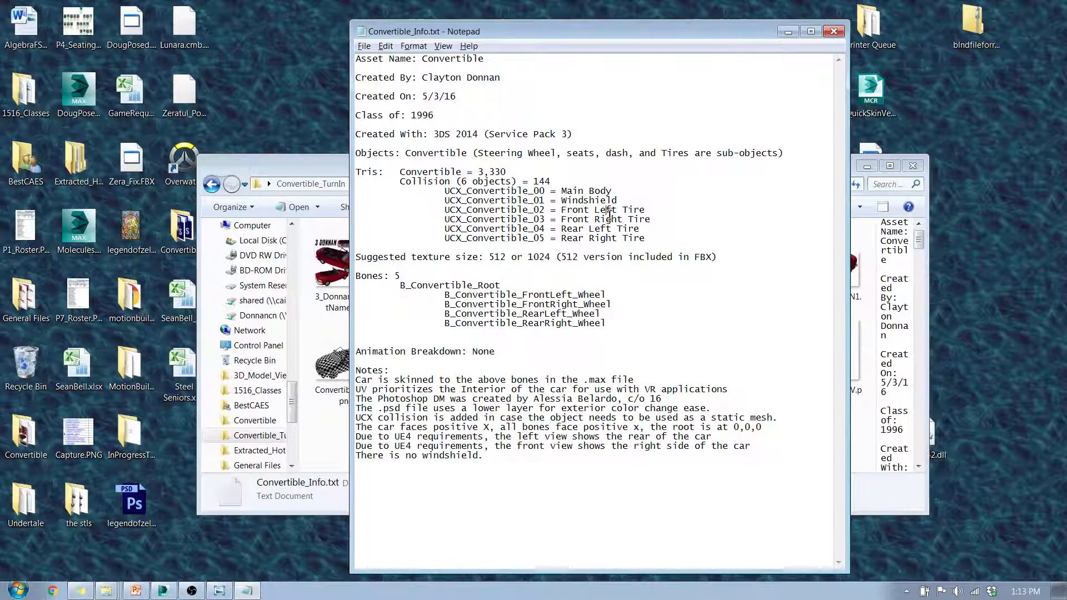
click(382, 249)
drag(563, 256, 706, 257)
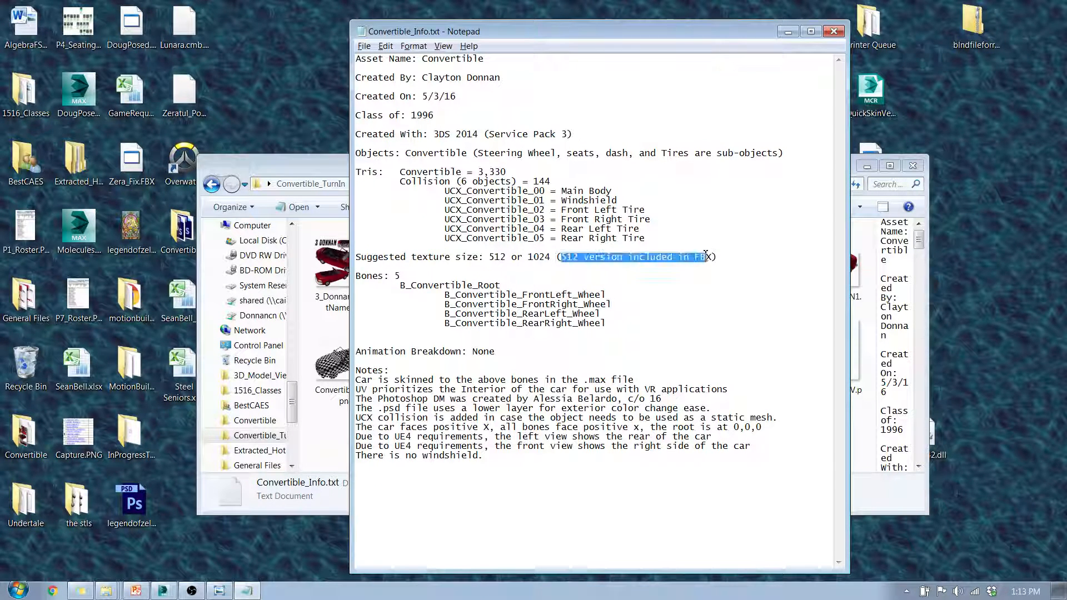
click(457, 285)
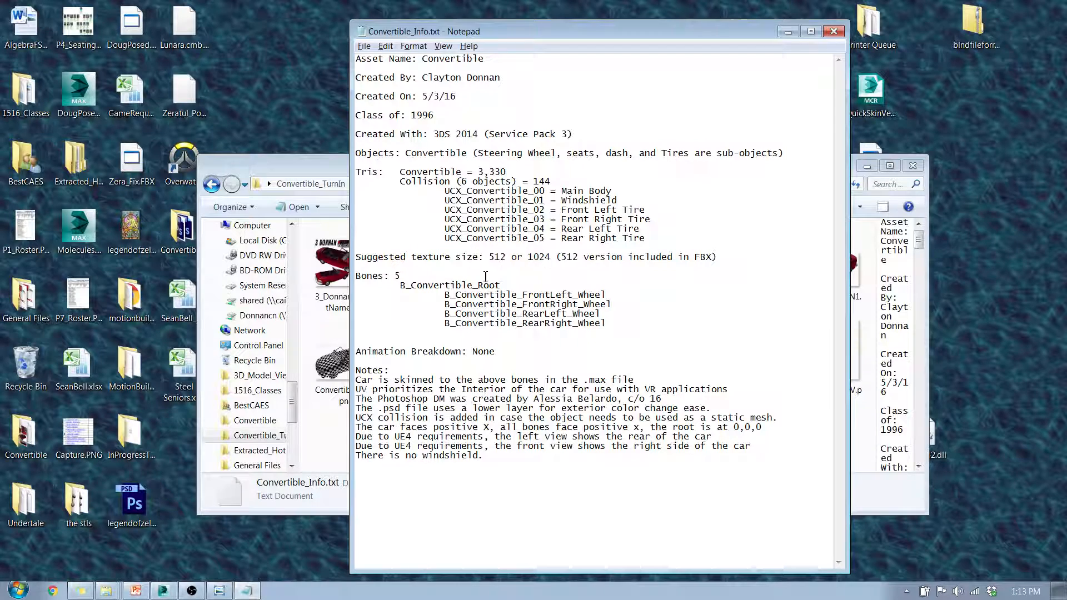
click(438, 281)
Step: Review the info file's animation breakdown and the notes on skinning, UVs, collision and orientation
mouse_move(470, 352)
mouse_down()
mouse_move(528, 352)
mouse_move(465, 353)
mouse_up()
click(528, 352)
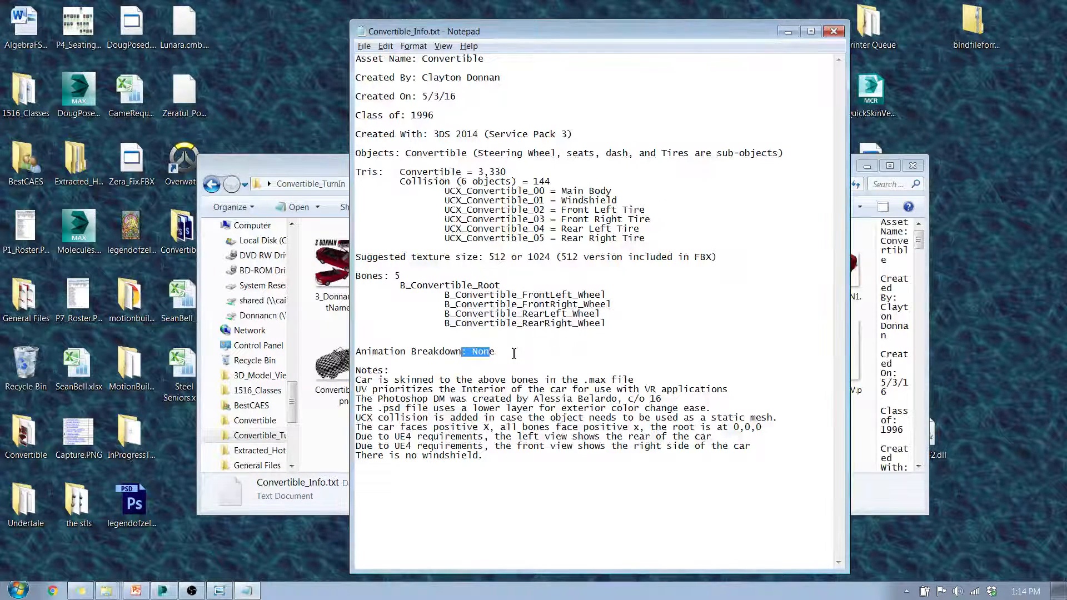
click(435, 374)
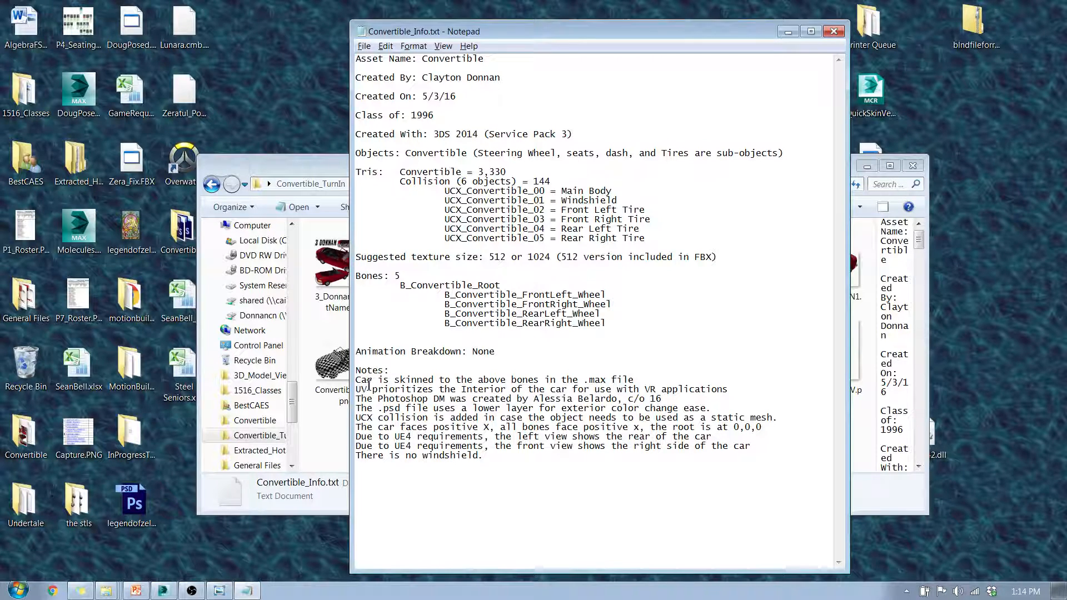
drag(359, 380, 636, 383)
click(682, 389)
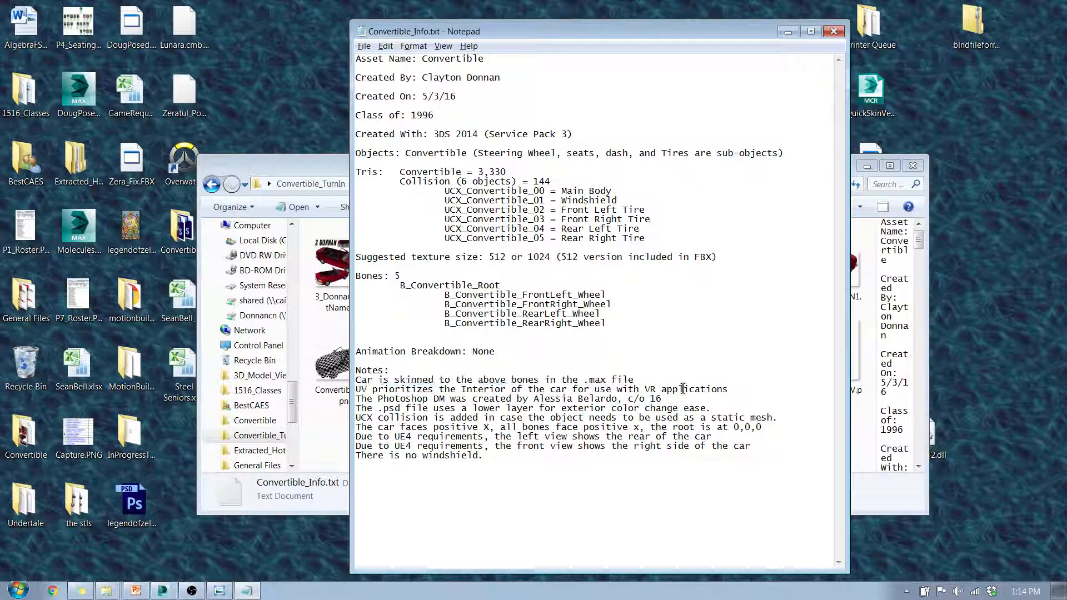
drag(361, 389, 719, 393)
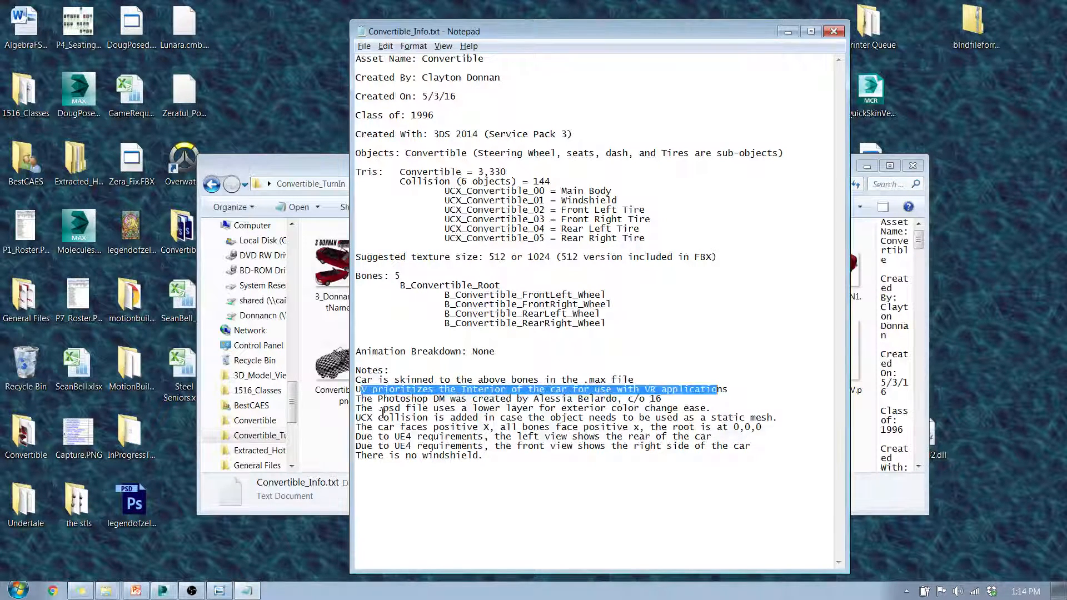
click(378, 400)
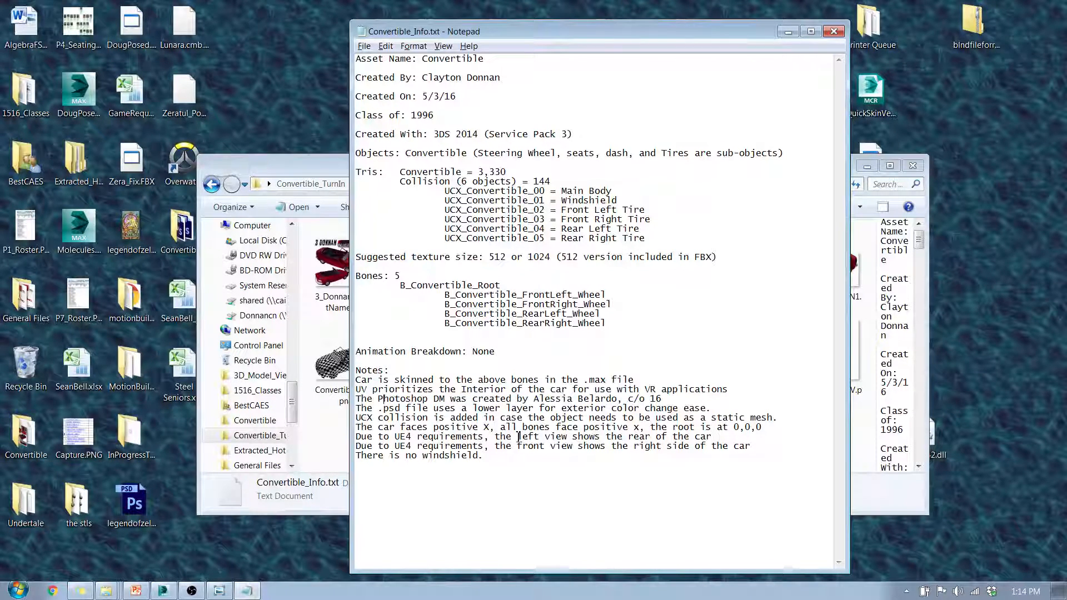
drag(489, 457, 353, 399)
Step: Close Convertible_Info.txt and move the Convertible_TurnIn folder window higher on the desktop
drag(749, 34, 449, 26)
click(540, 24)
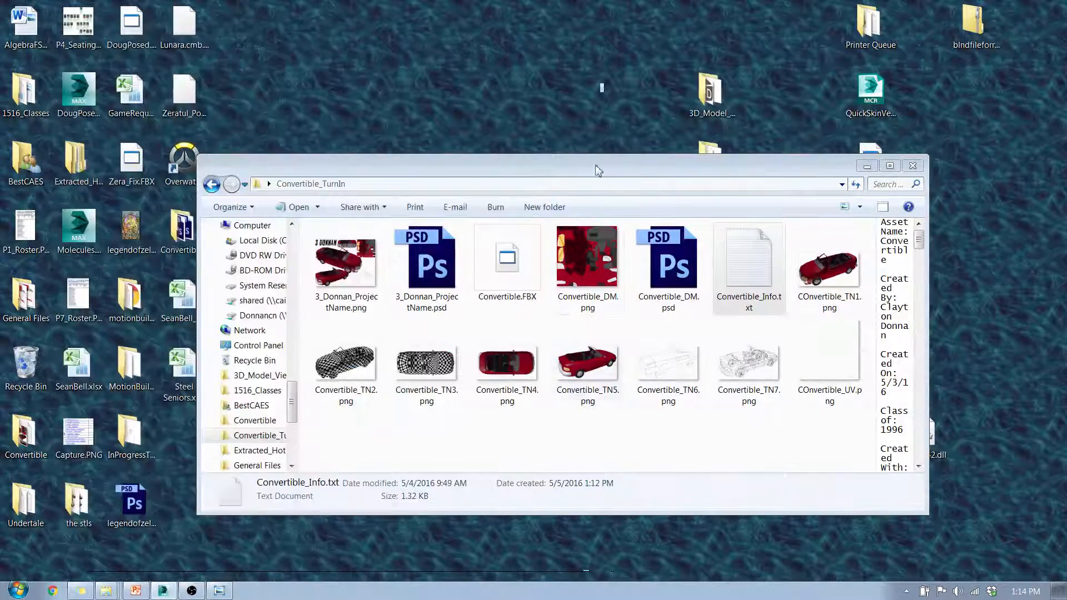
drag(598, 167, 550, 102)
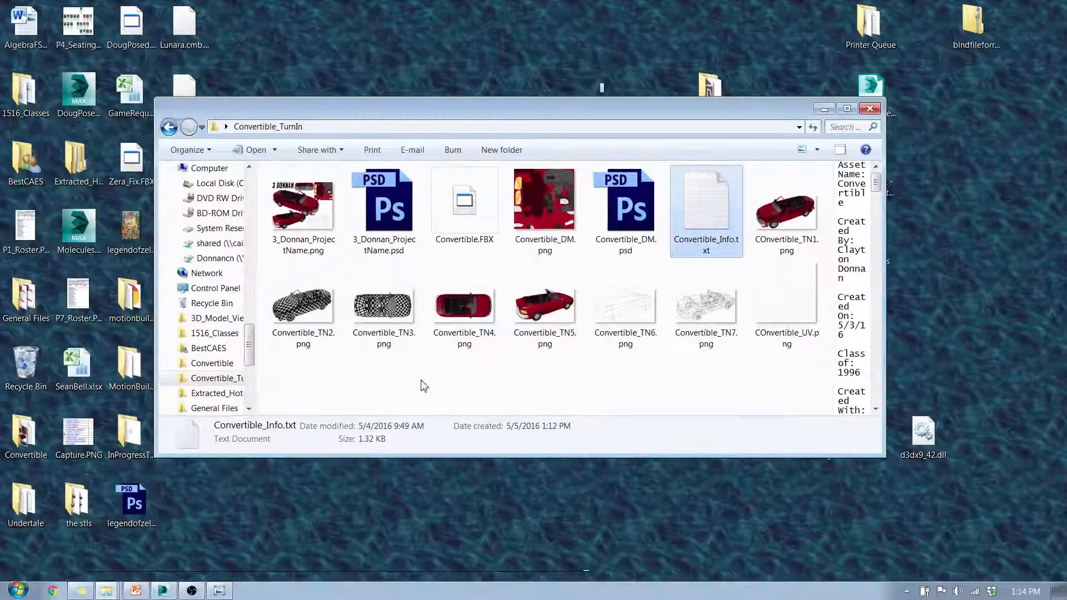
Step: Paste a copy of Convertible.max into the Convertible_TurnIn folder
click(466, 202)
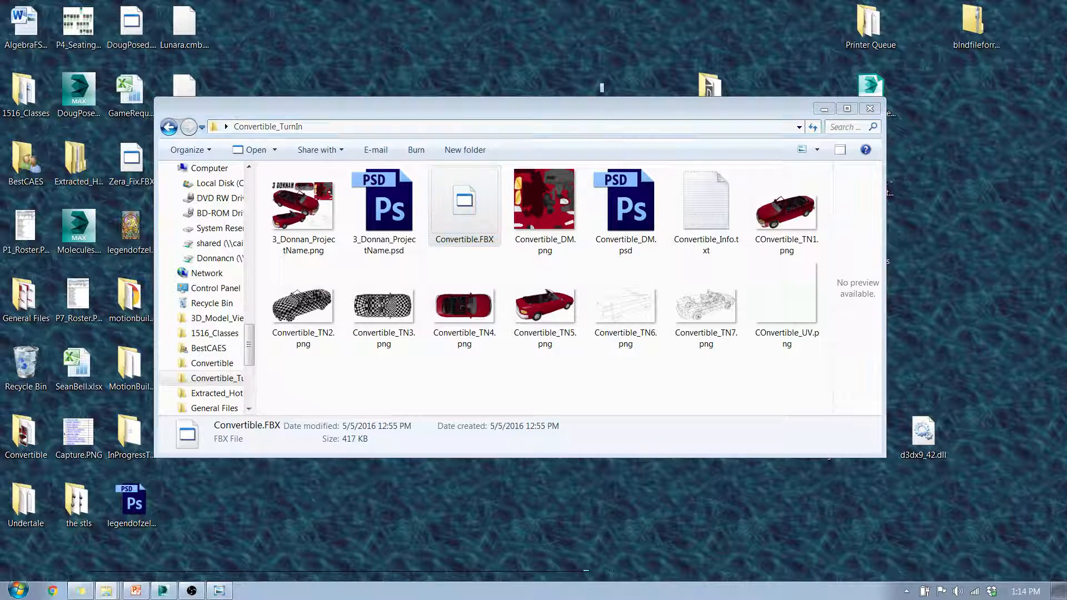
click(353, 389)
key(ctrl+v)
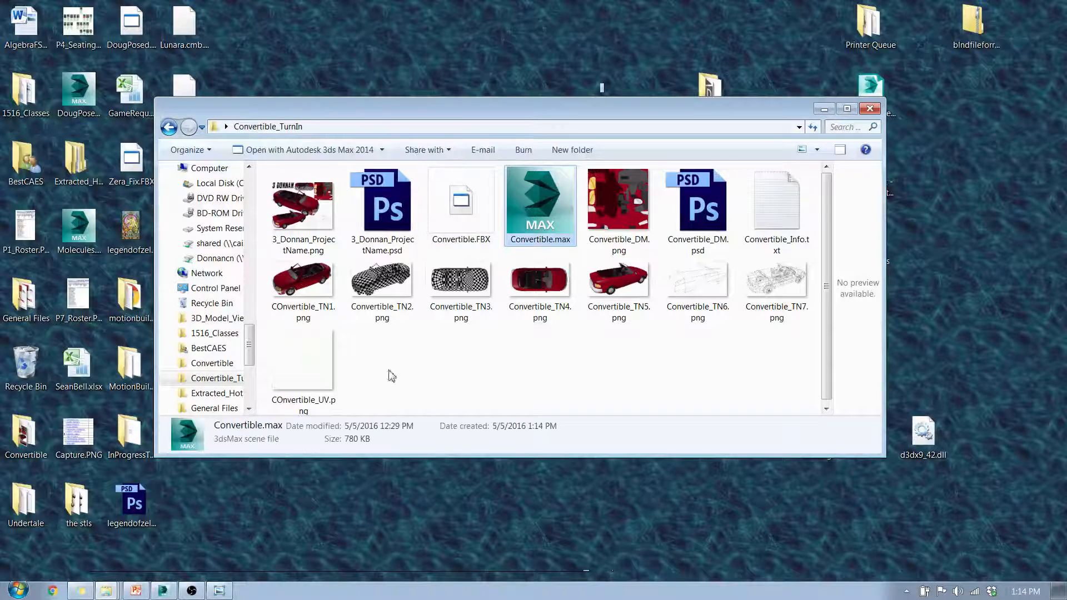
Step: Look over the presentation sheet, FBX and Max files in the turn-in folder, and switch to Turn_In.pptx in PowerPoint
click(352, 222)
click(335, 211)
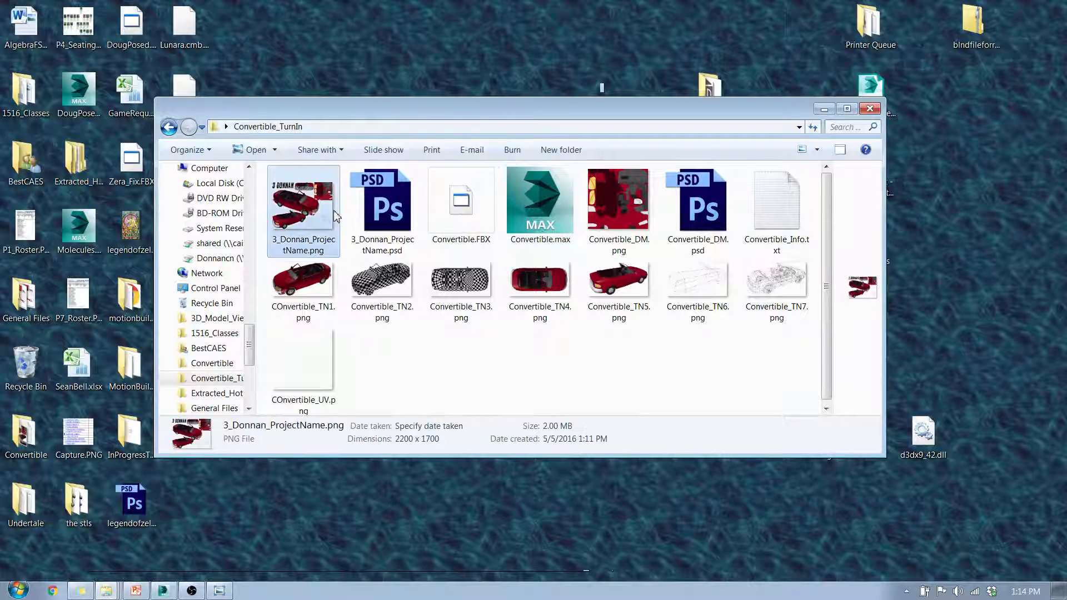
click(551, 205)
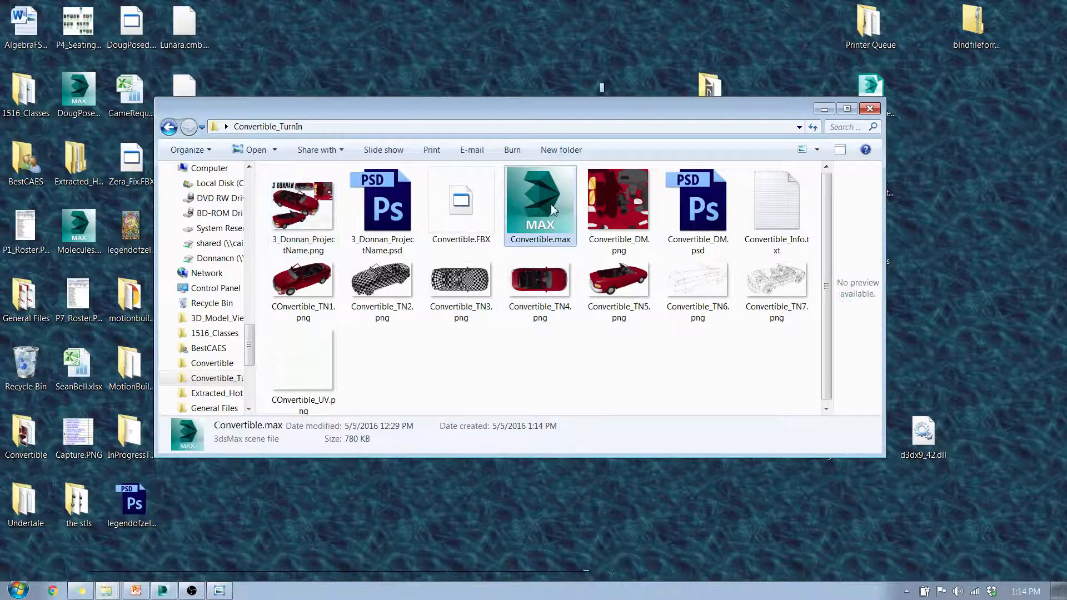
click(282, 206)
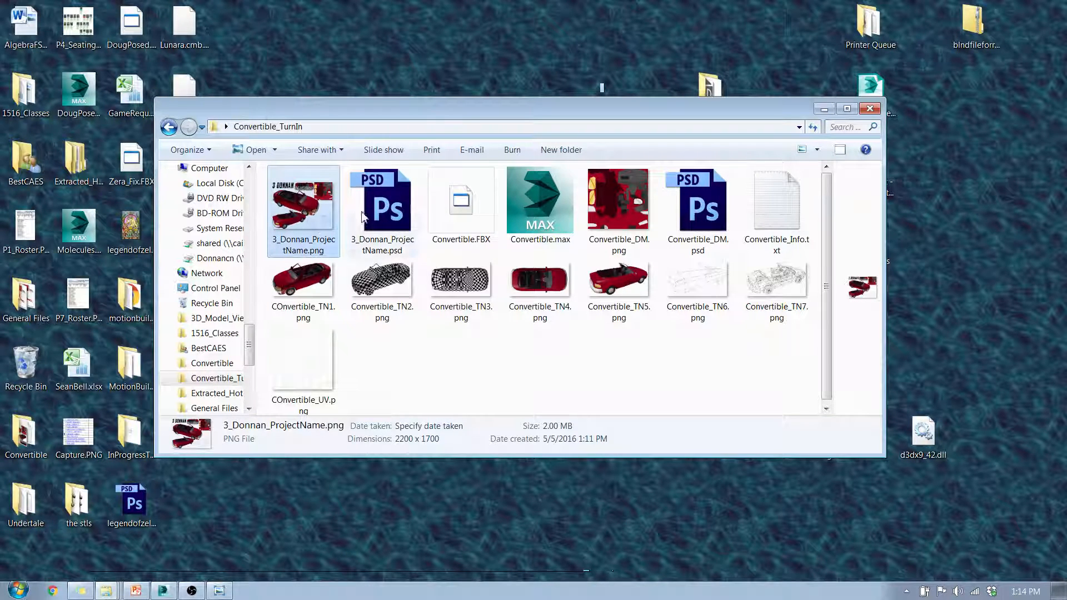
click(386, 216)
click(462, 216)
click(394, 215)
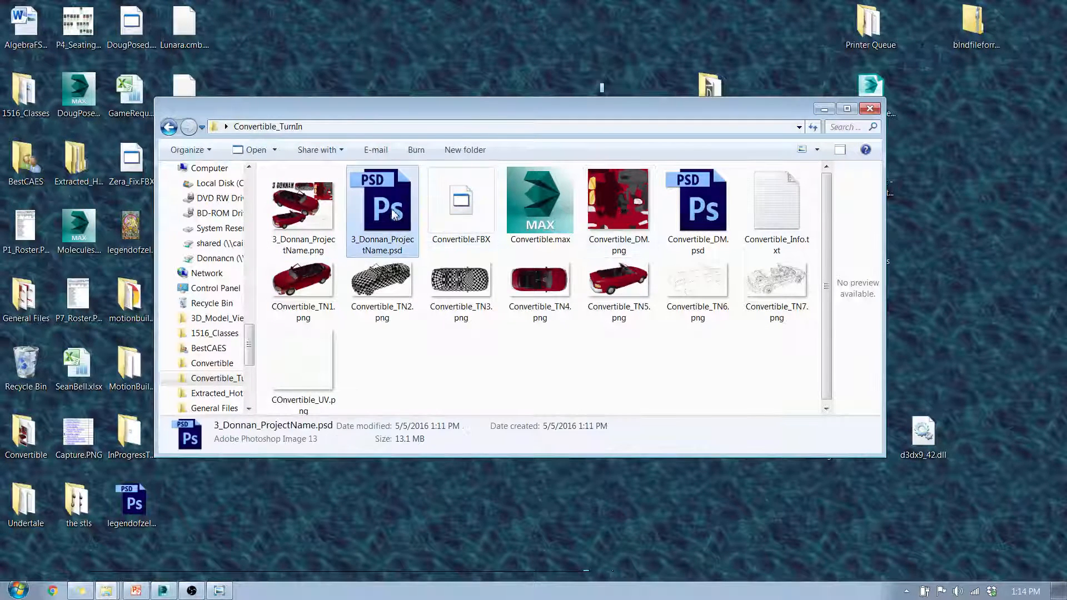
click(726, 386)
drag(816, 368, 453, 353)
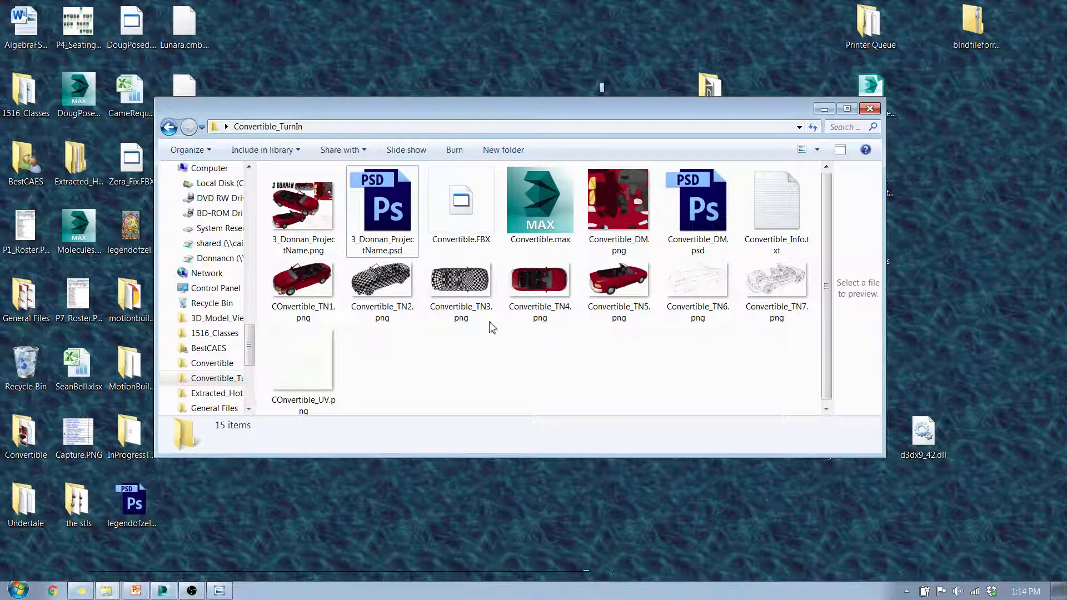
click(320, 214)
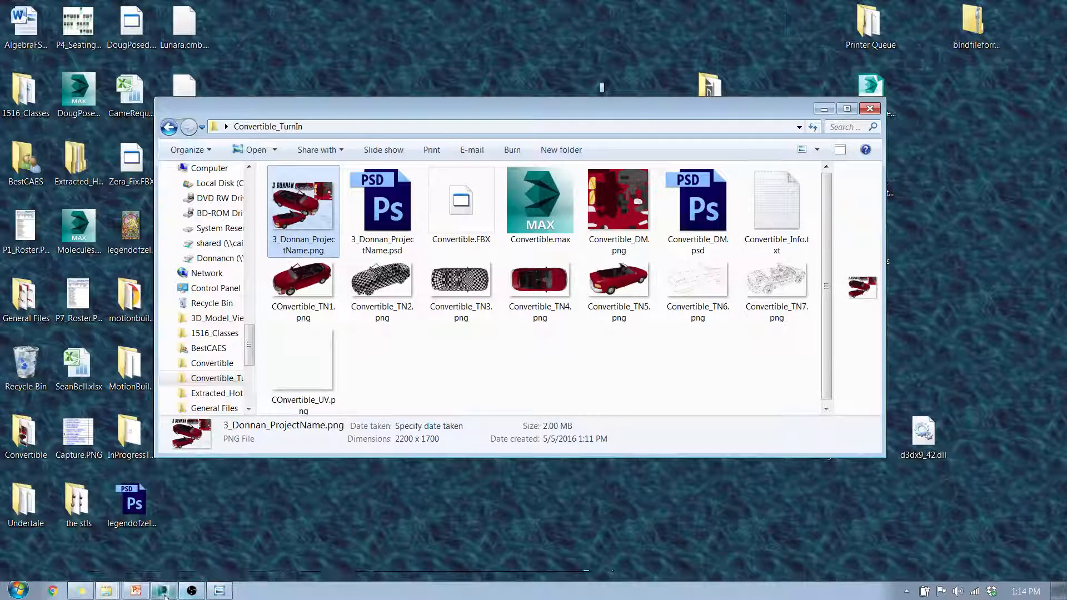
click(135, 591)
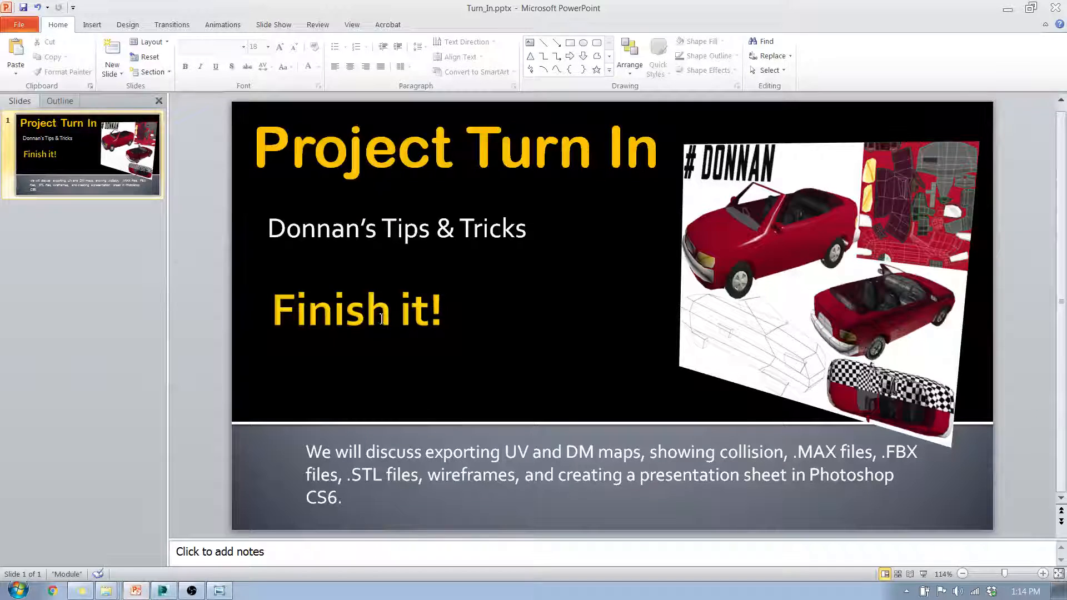